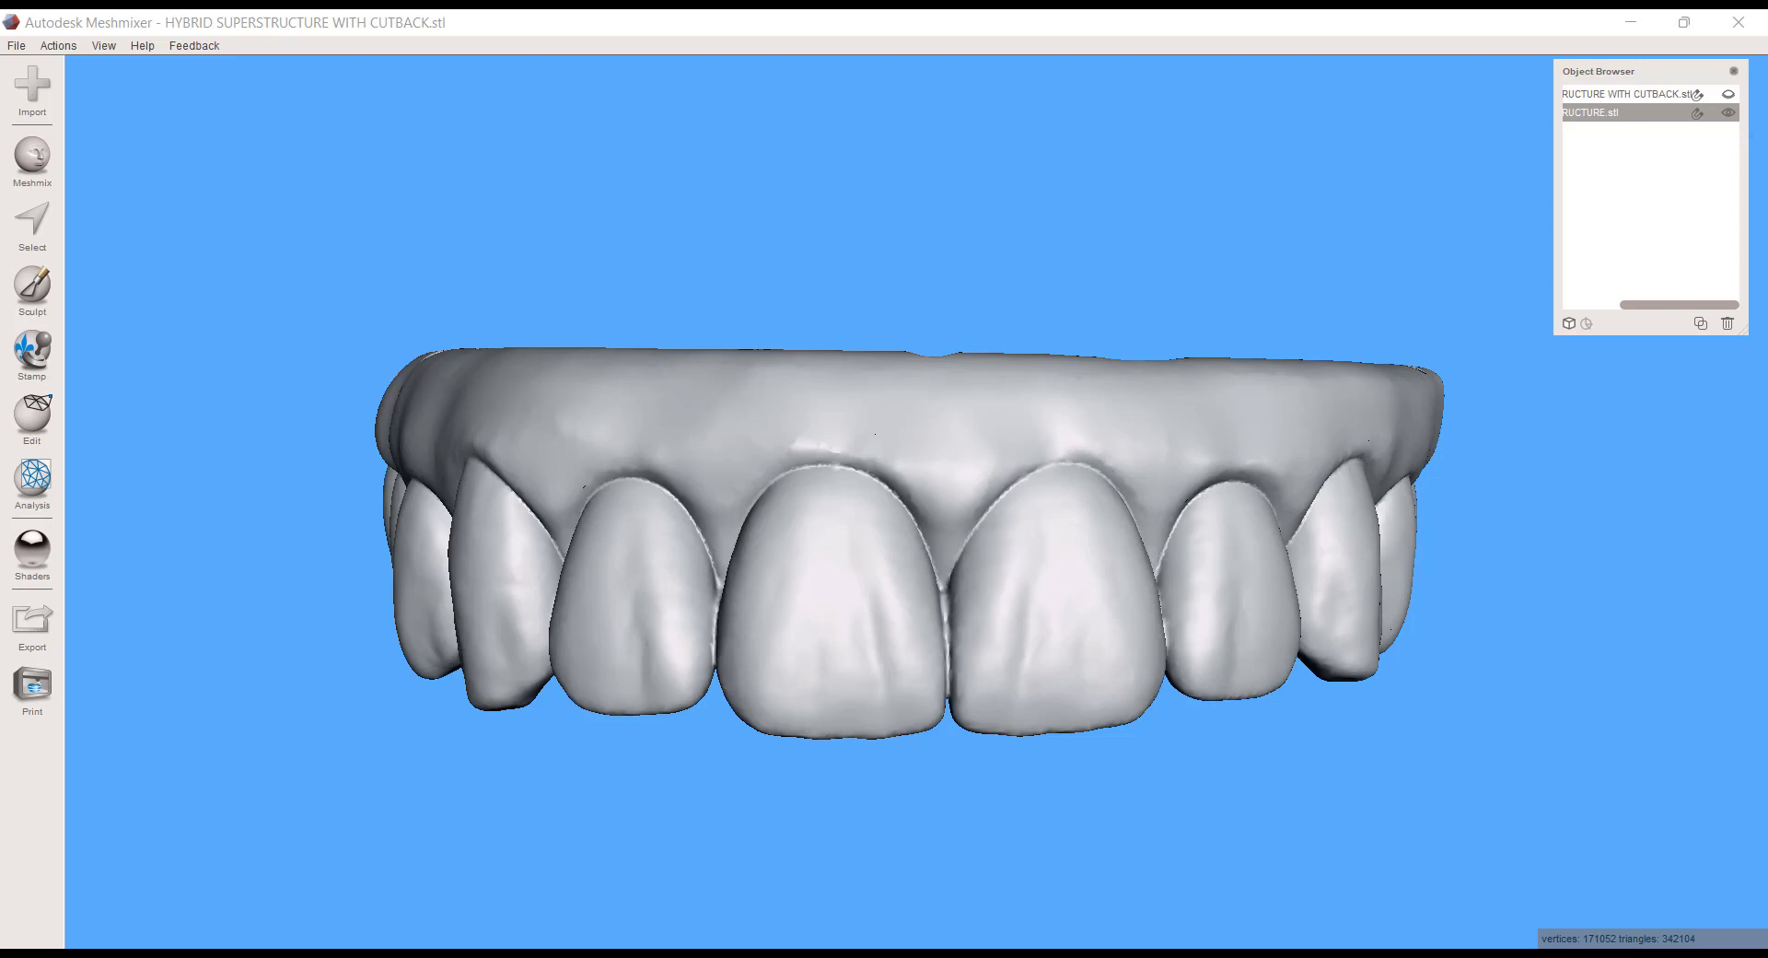
- Compare the full superstructure with the cutback version by switching their visibility, and examine the full version's teeth and gum from several sides
right_click_drag(977, 809, 958, 759)
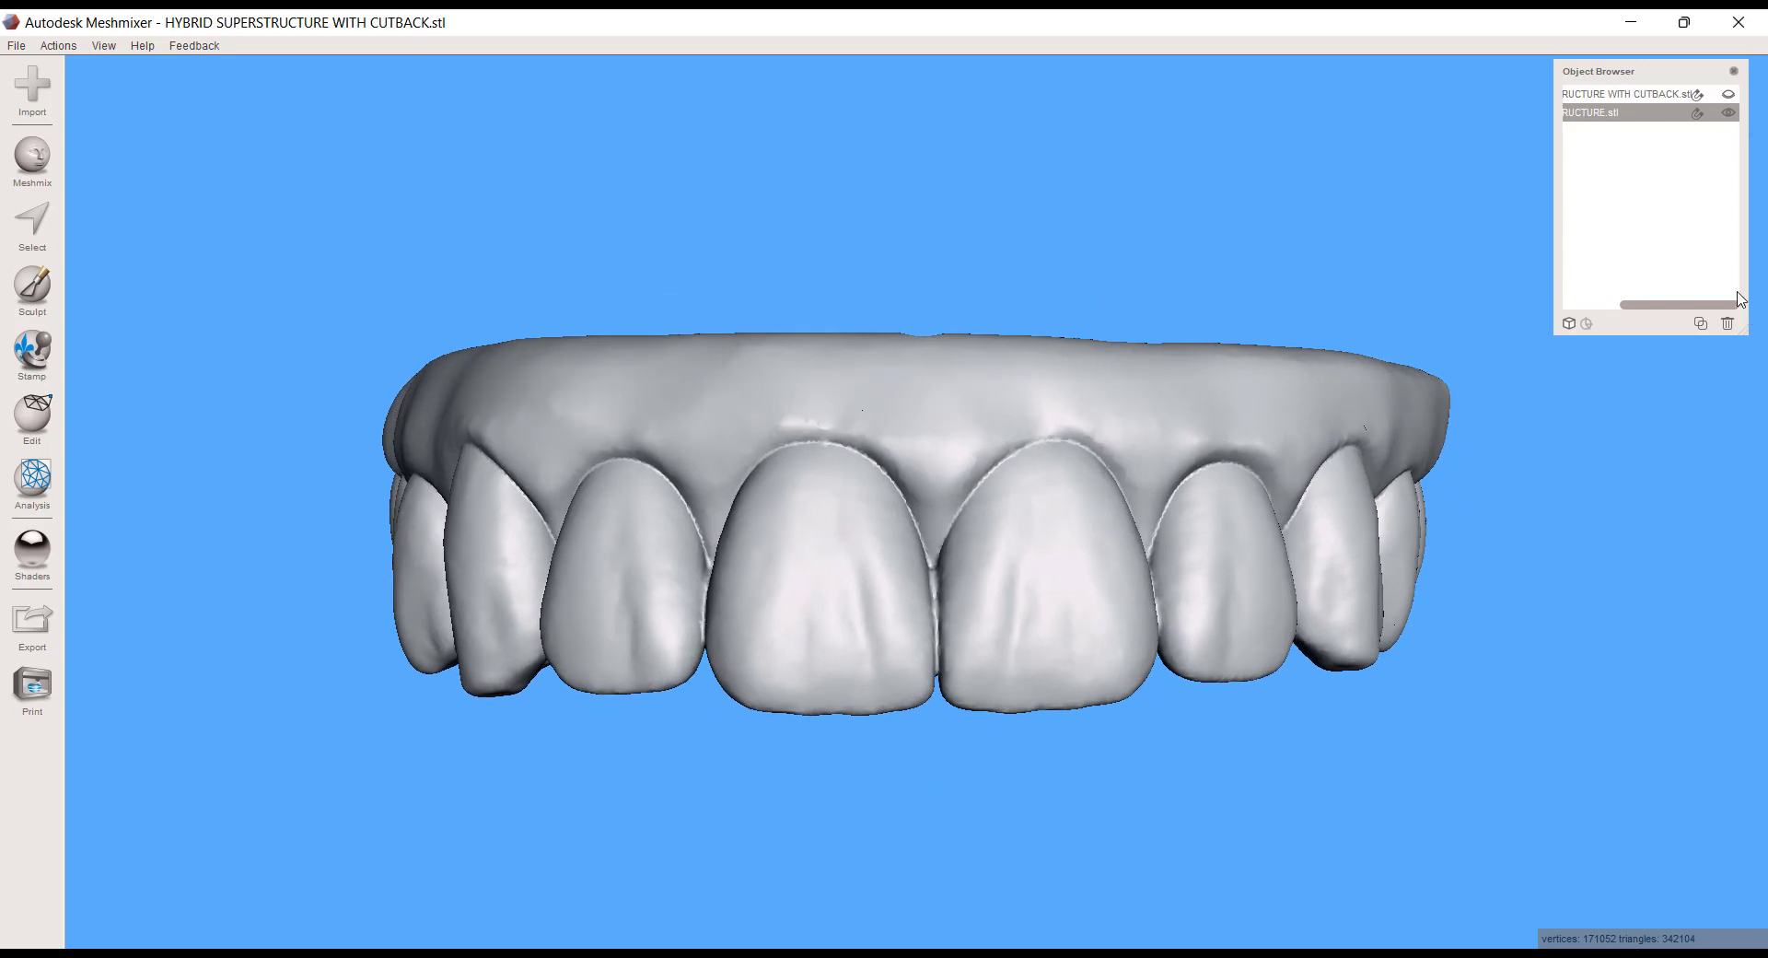
left_click(1727, 116)
left_click(1726, 97)
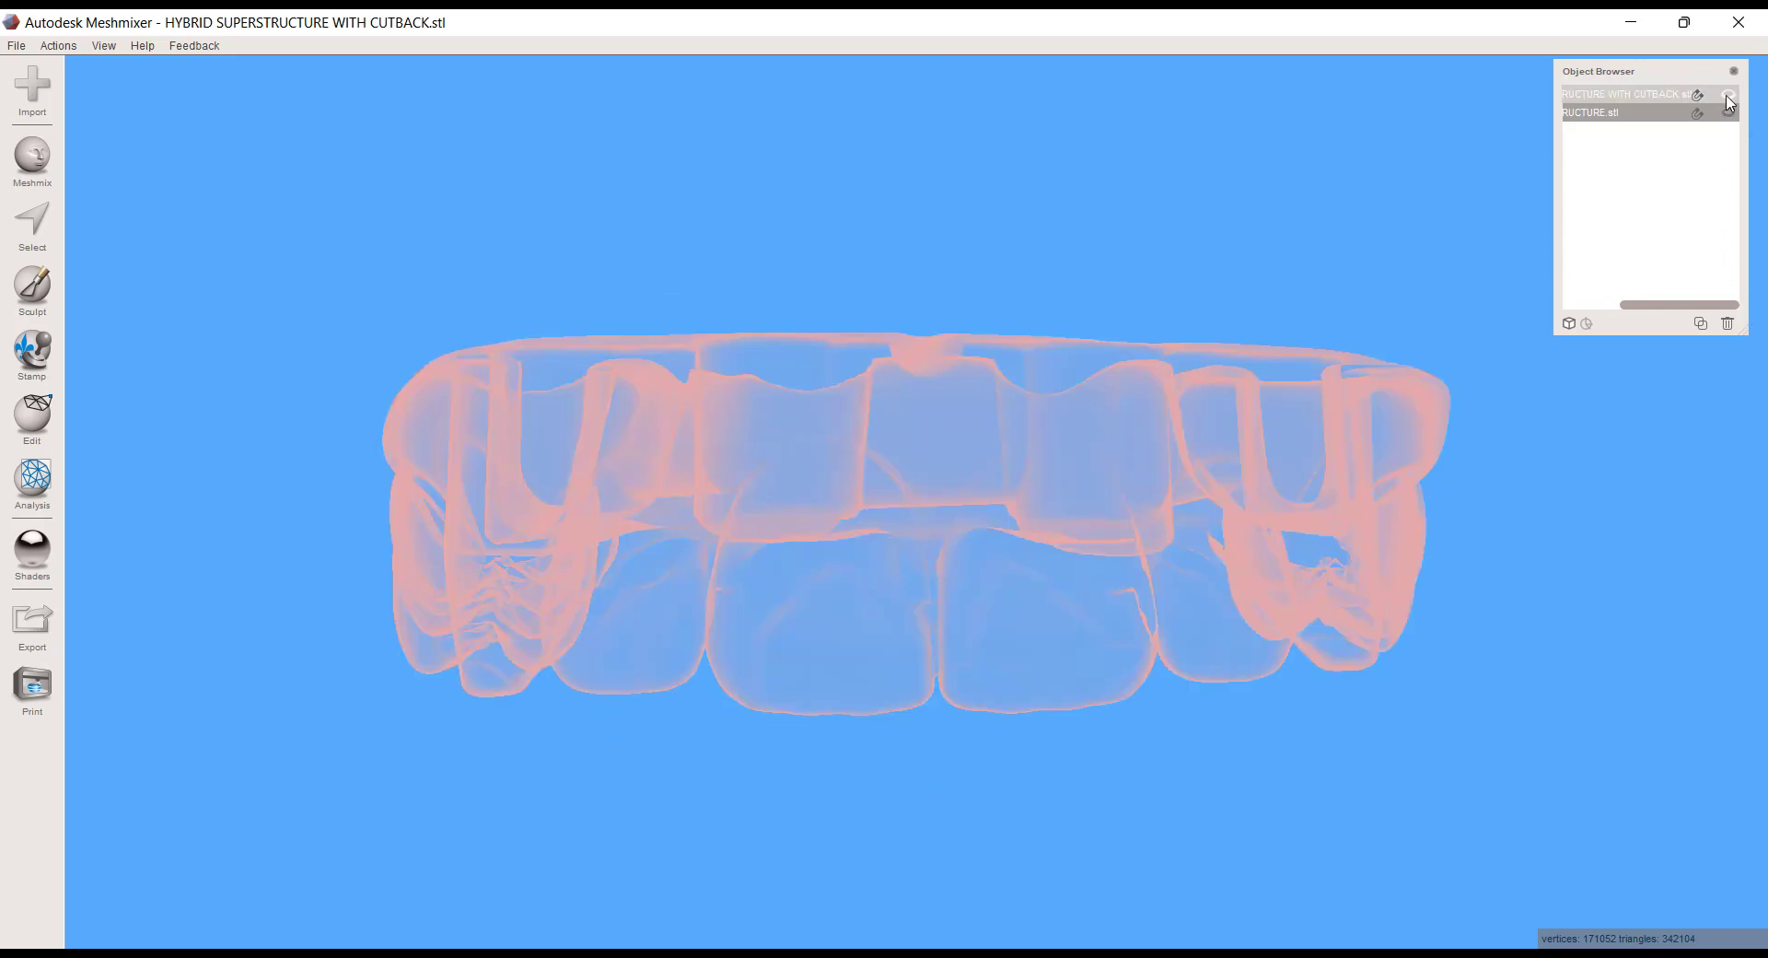
left_click(961, 493)
right_click_drag(969, 676, 990, 722)
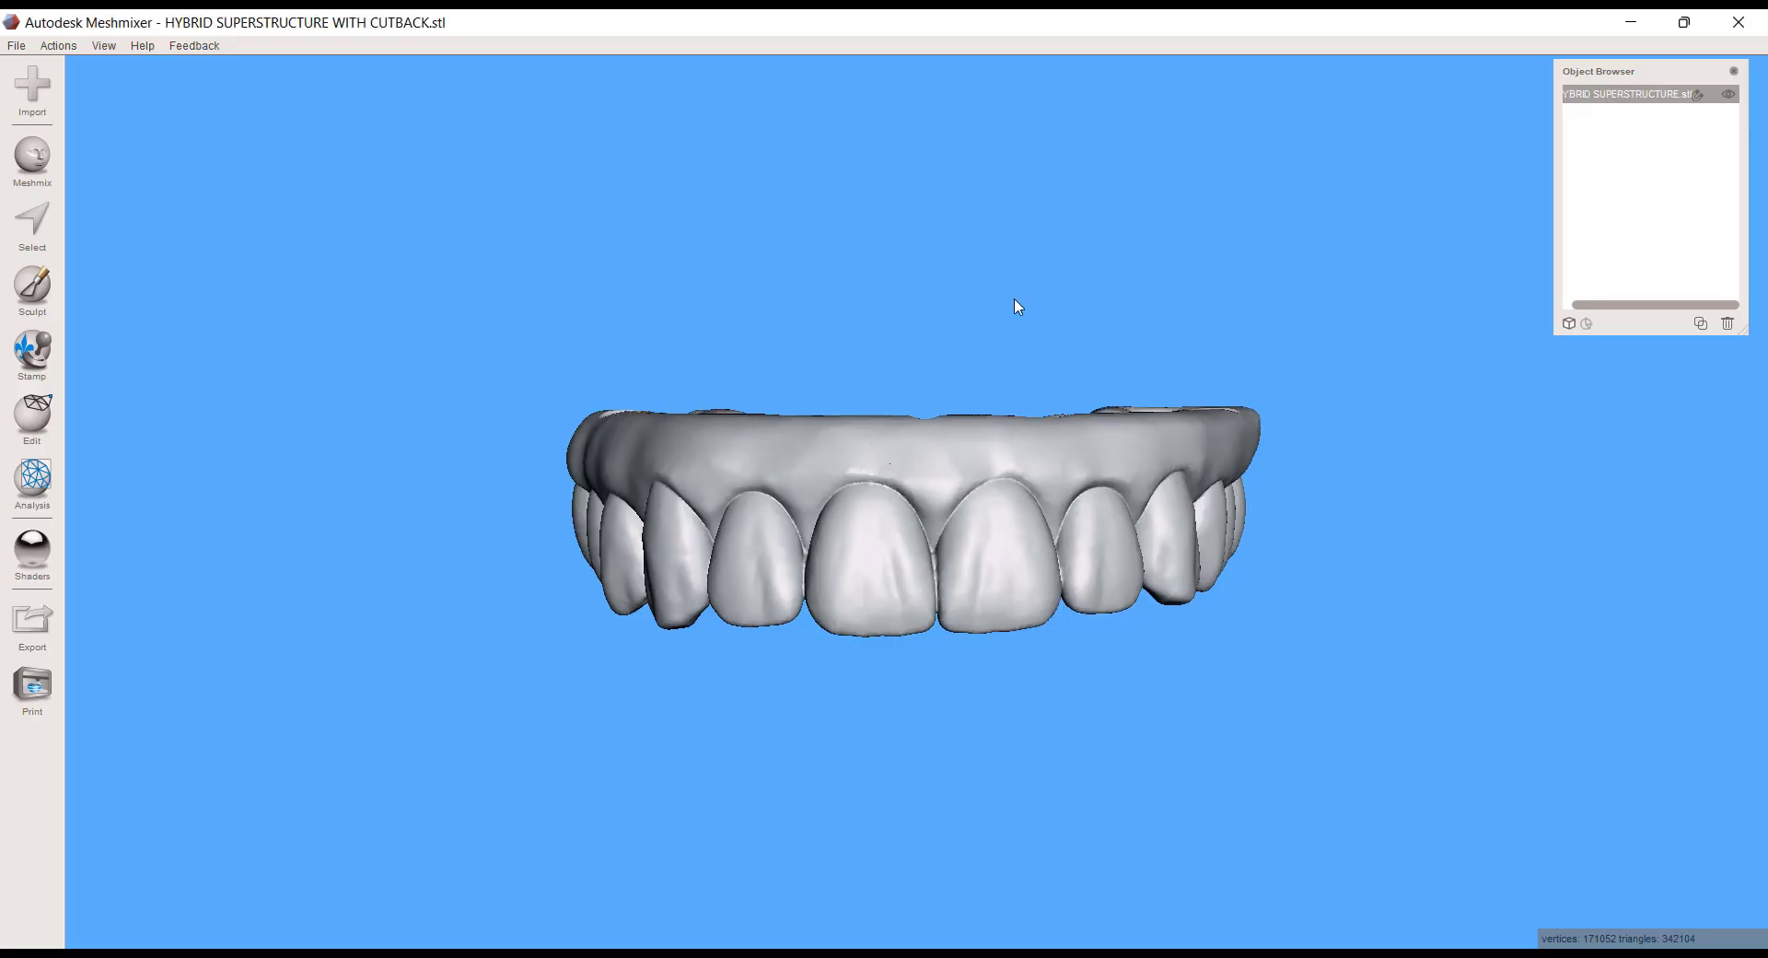
right_click_drag(1018, 304, 809, 424)
scroll(974, 551, "up", 5)
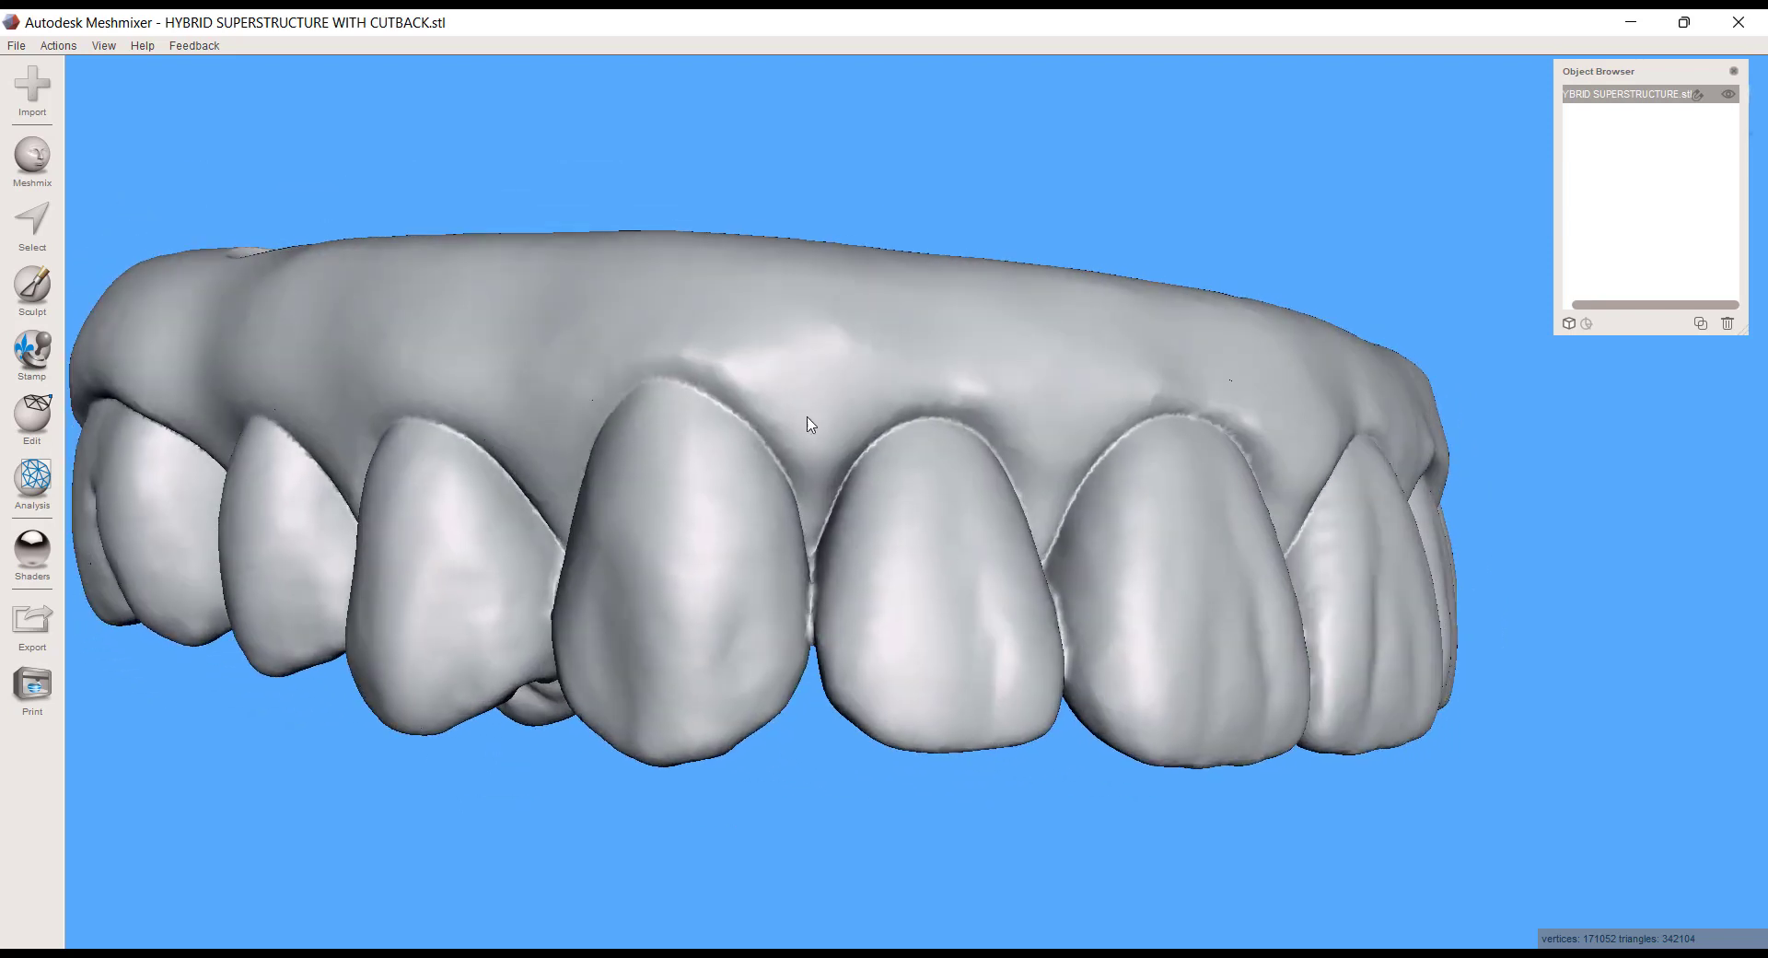
scroll(1151, 558, "down", 4)
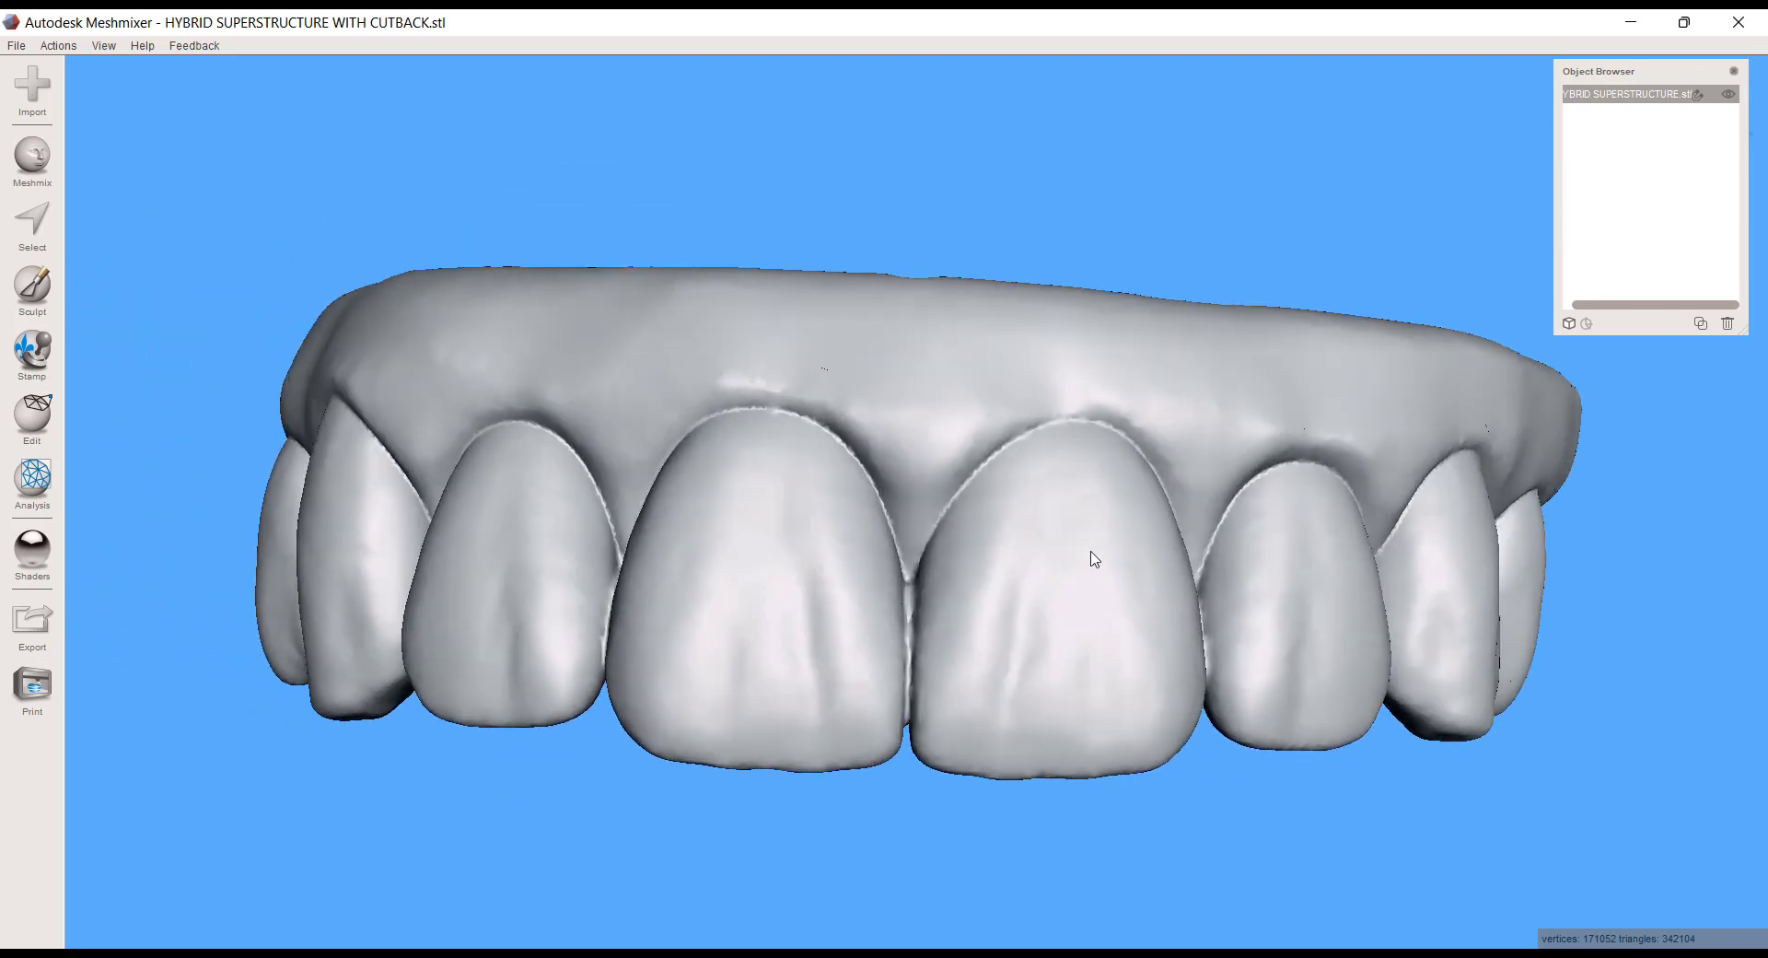
right_click_drag(1087, 552, 995, 580)
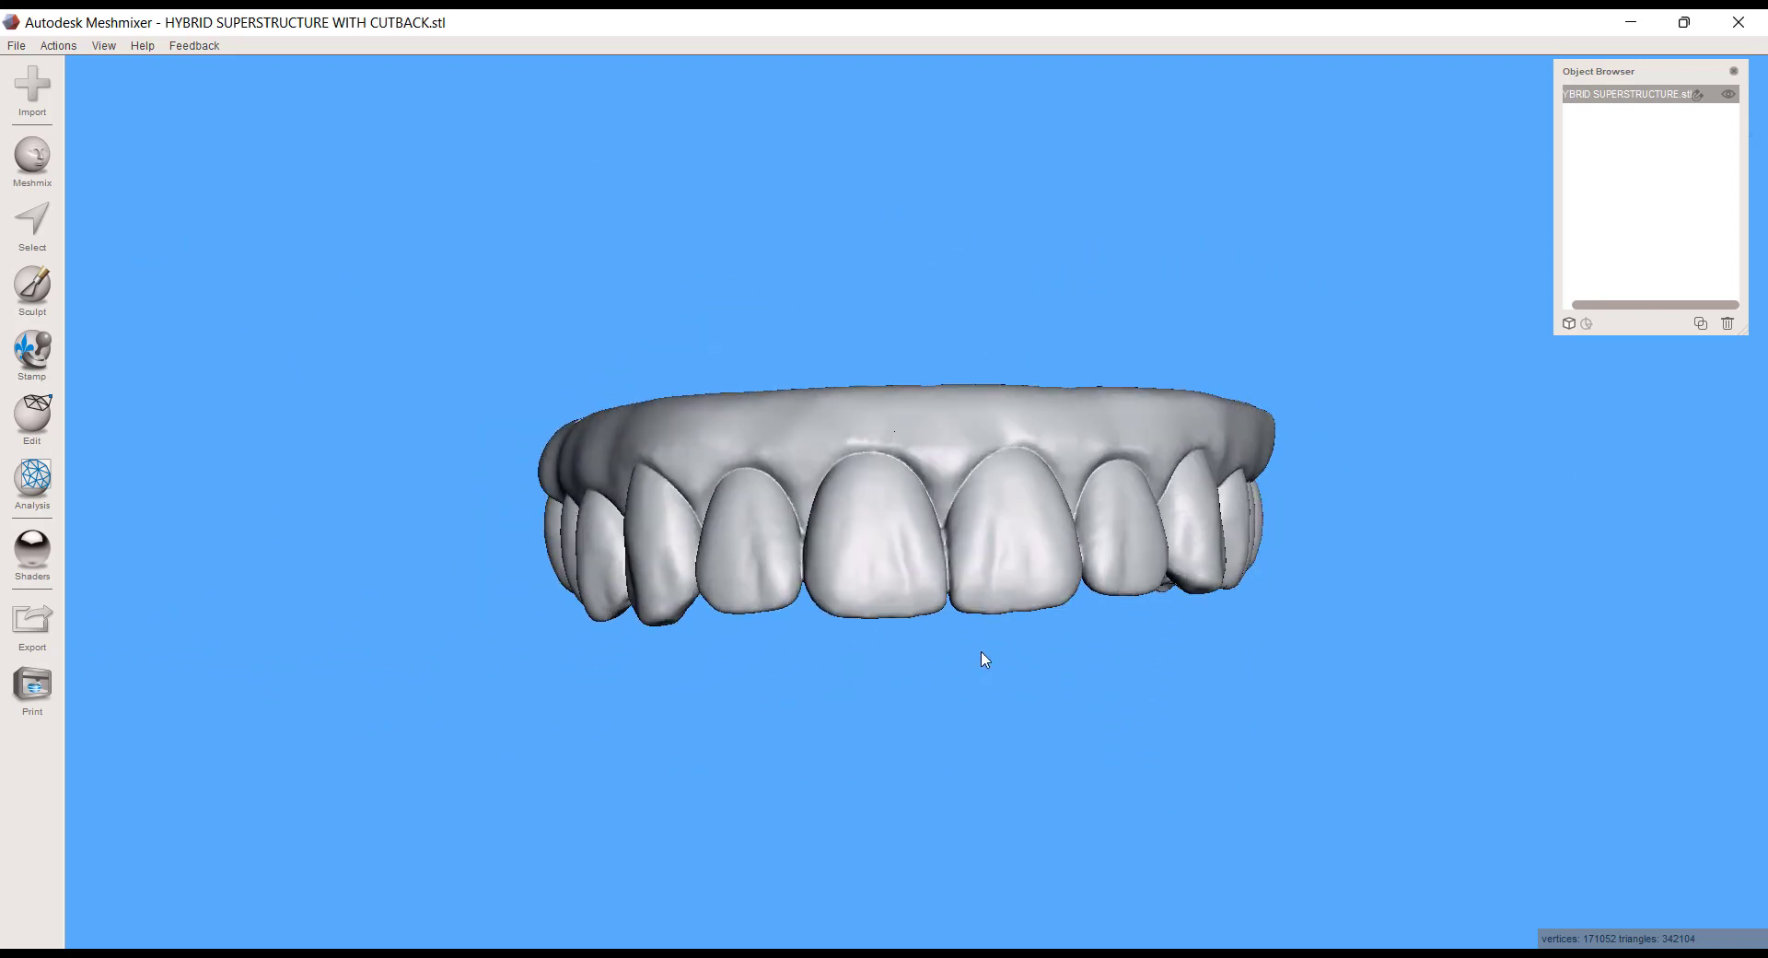
right_click_drag(982, 662, 1071, 636)
scroll(1017, 672, "up", 4)
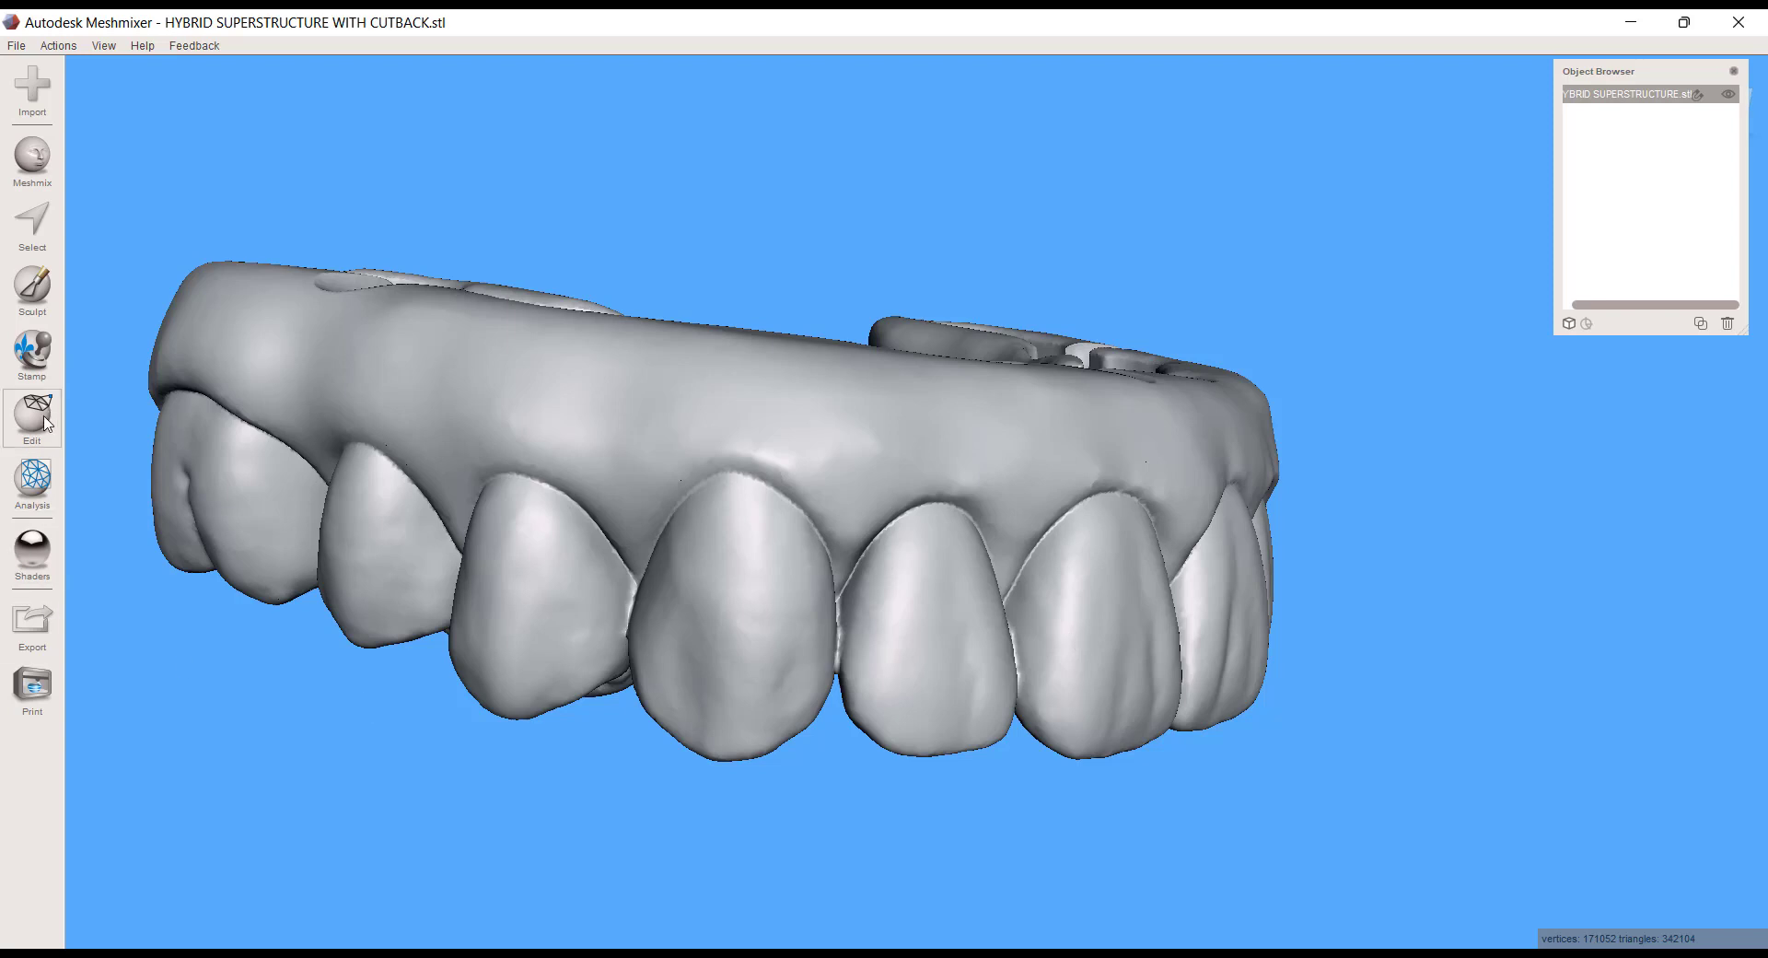
- Generate face groups on the full superstructure by edge angle with an angle threshold of 10 and examine the tooth boundaries
left_click(46, 424)
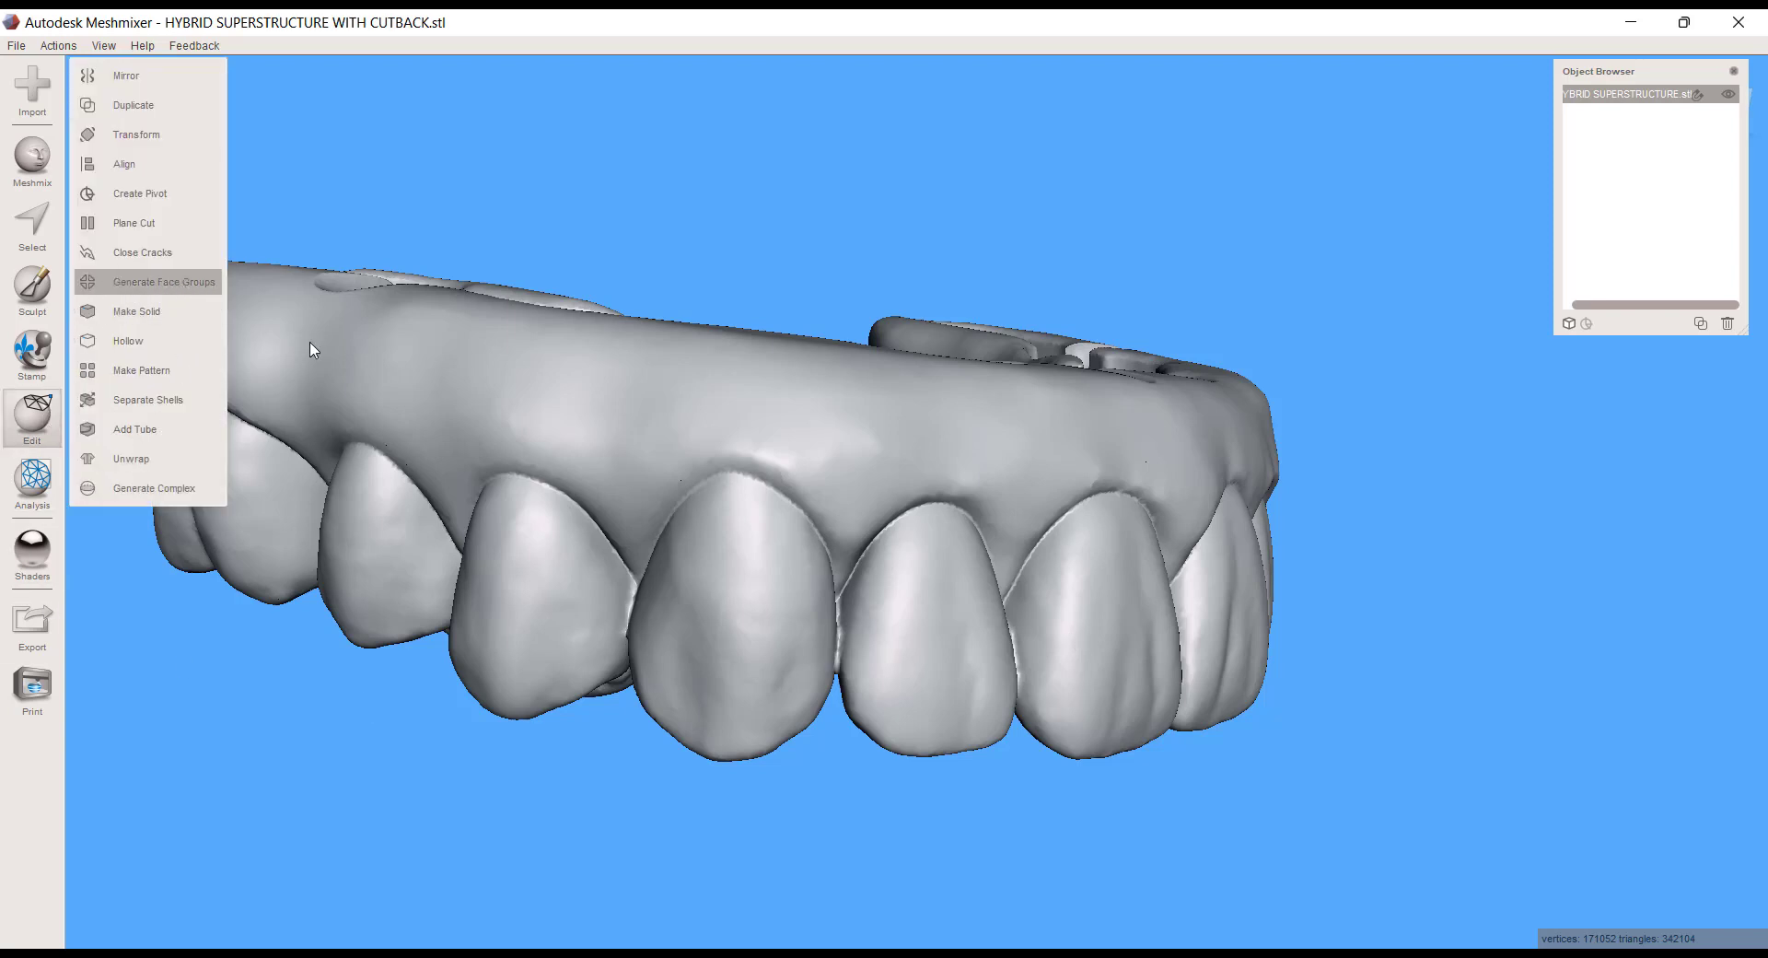
right_click_drag(539, 560, 811, 585)
scroll(812, 585, "up", 5)
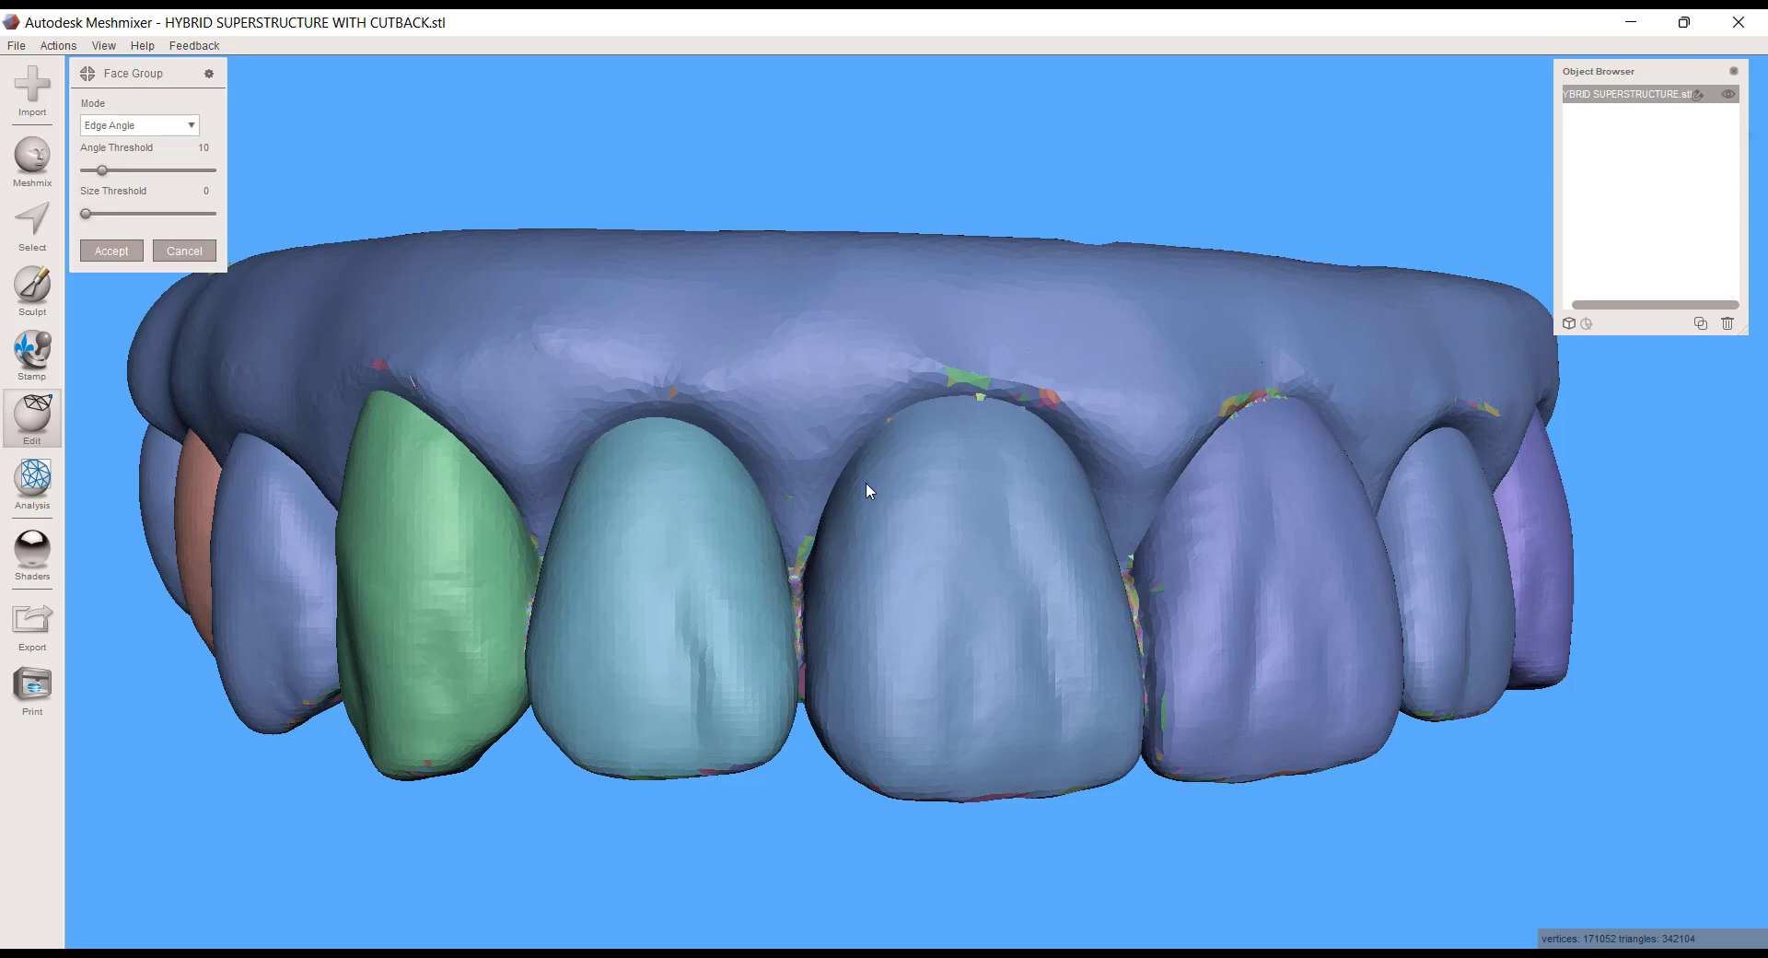
scroll(817, 568, "up", 5)
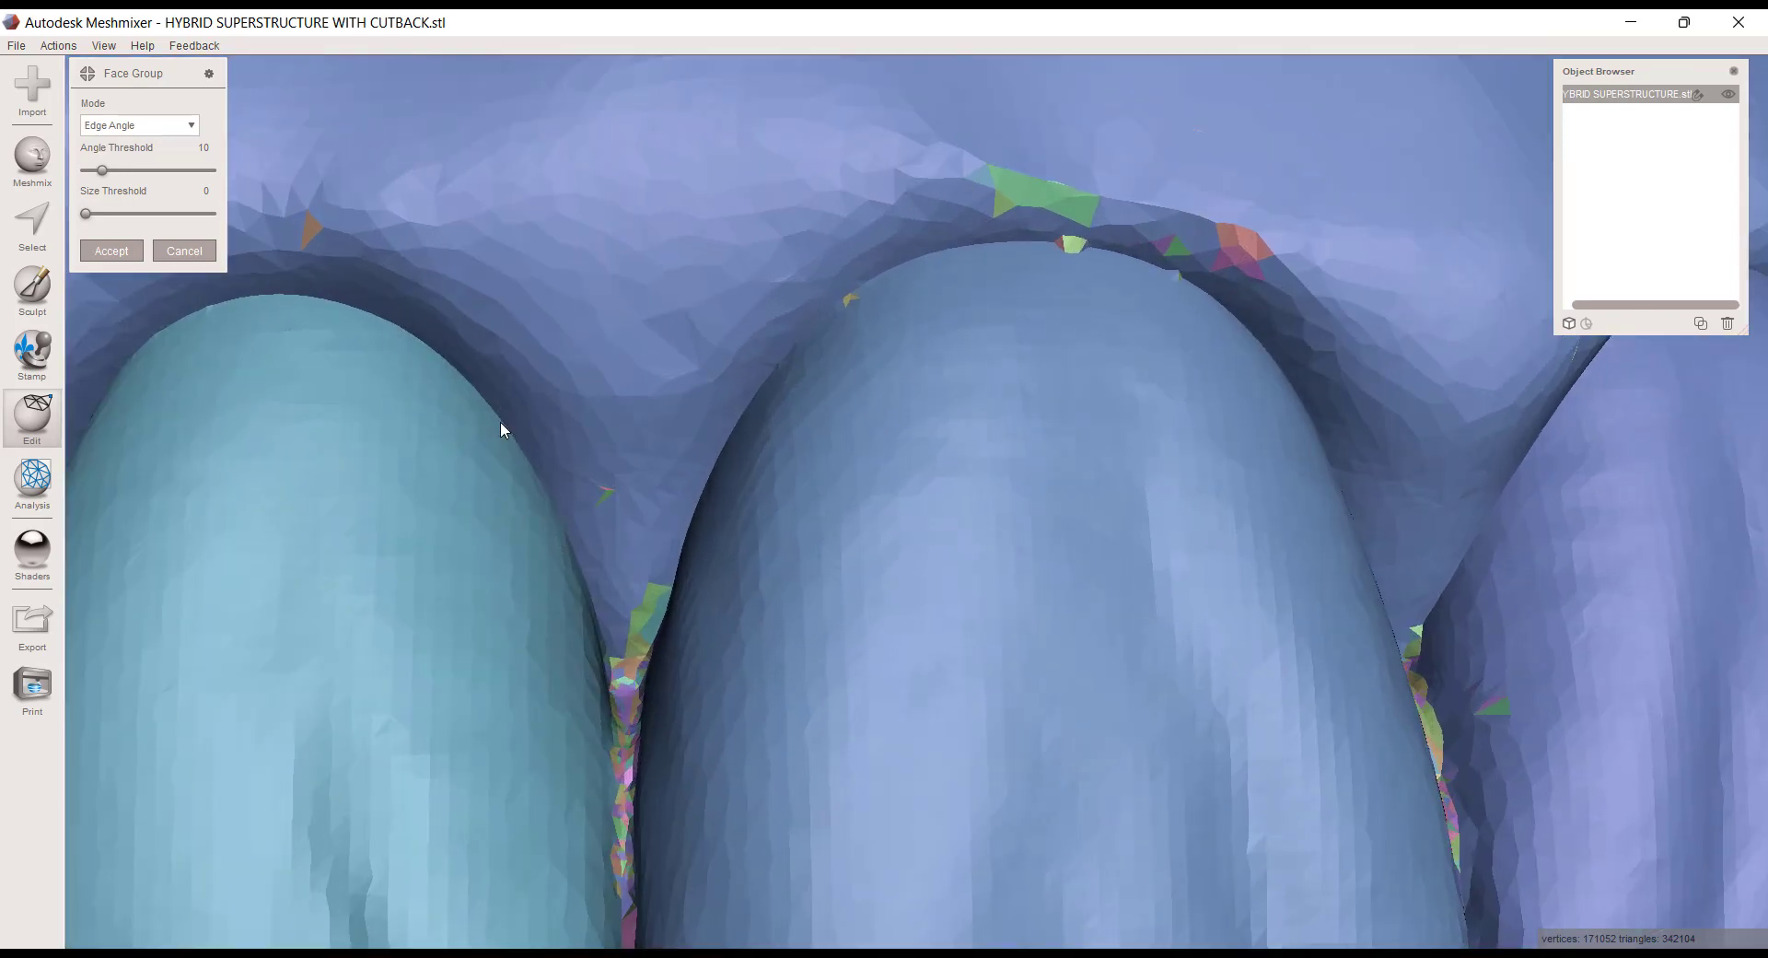
scroll(553, 406, "down", 6)
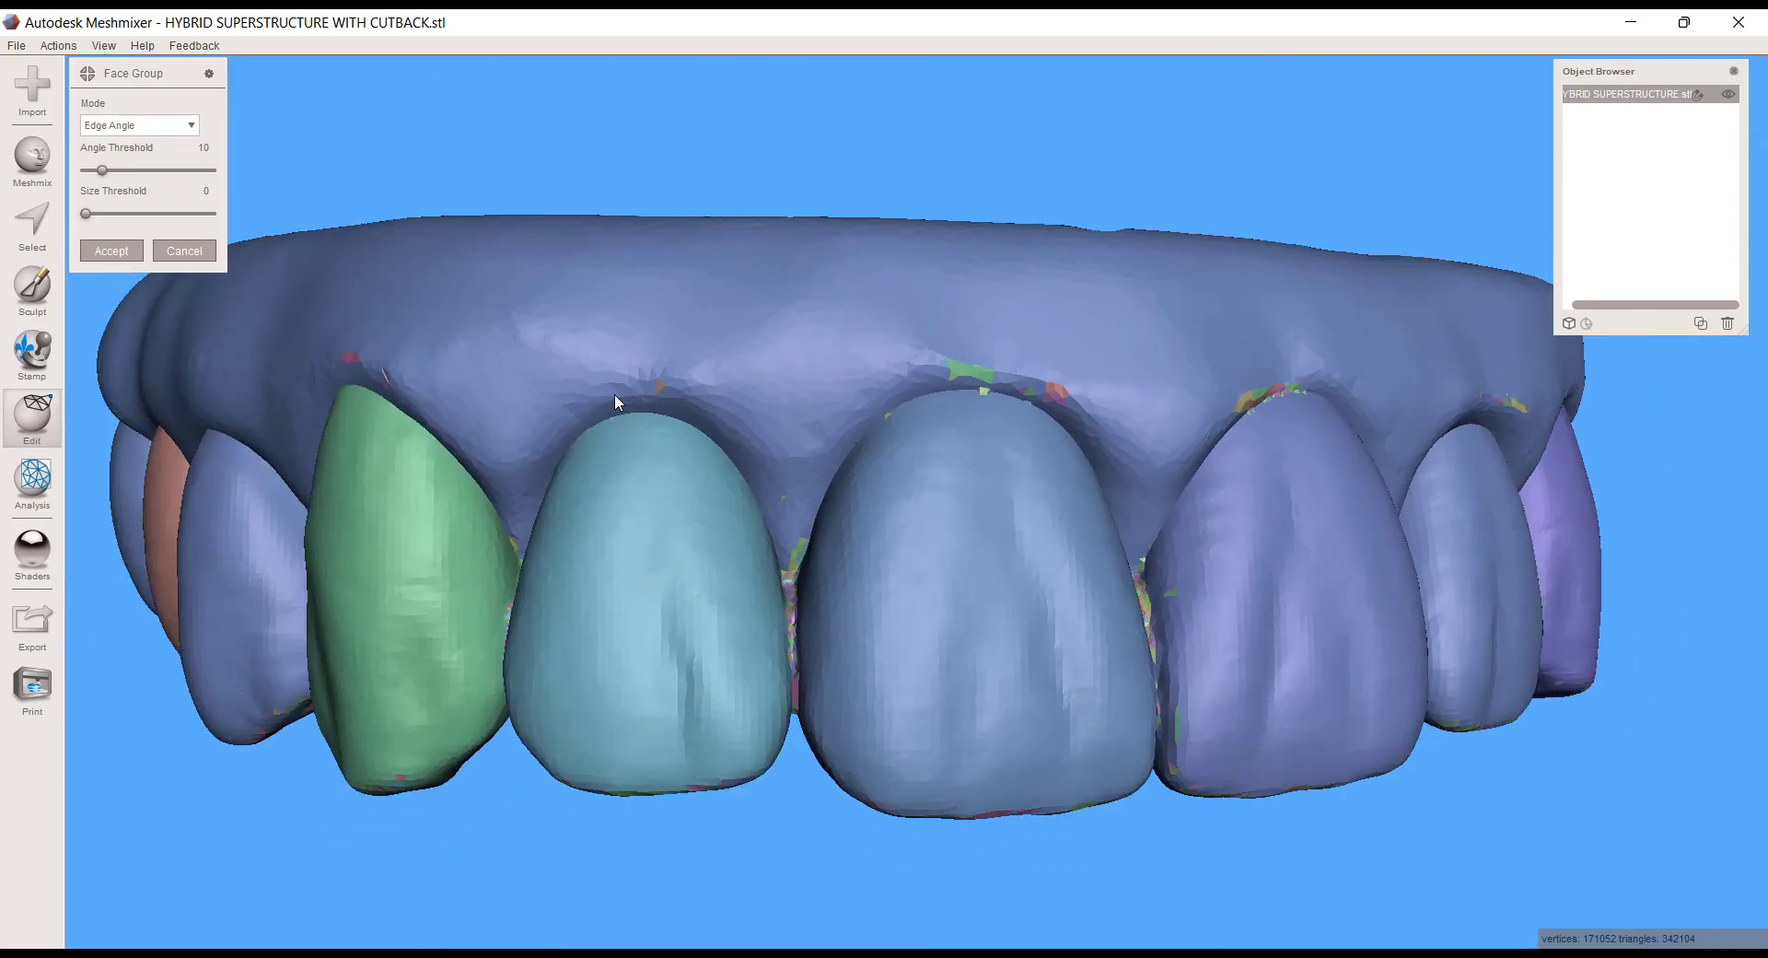
right_click_drag(620, 399, 814, 499)
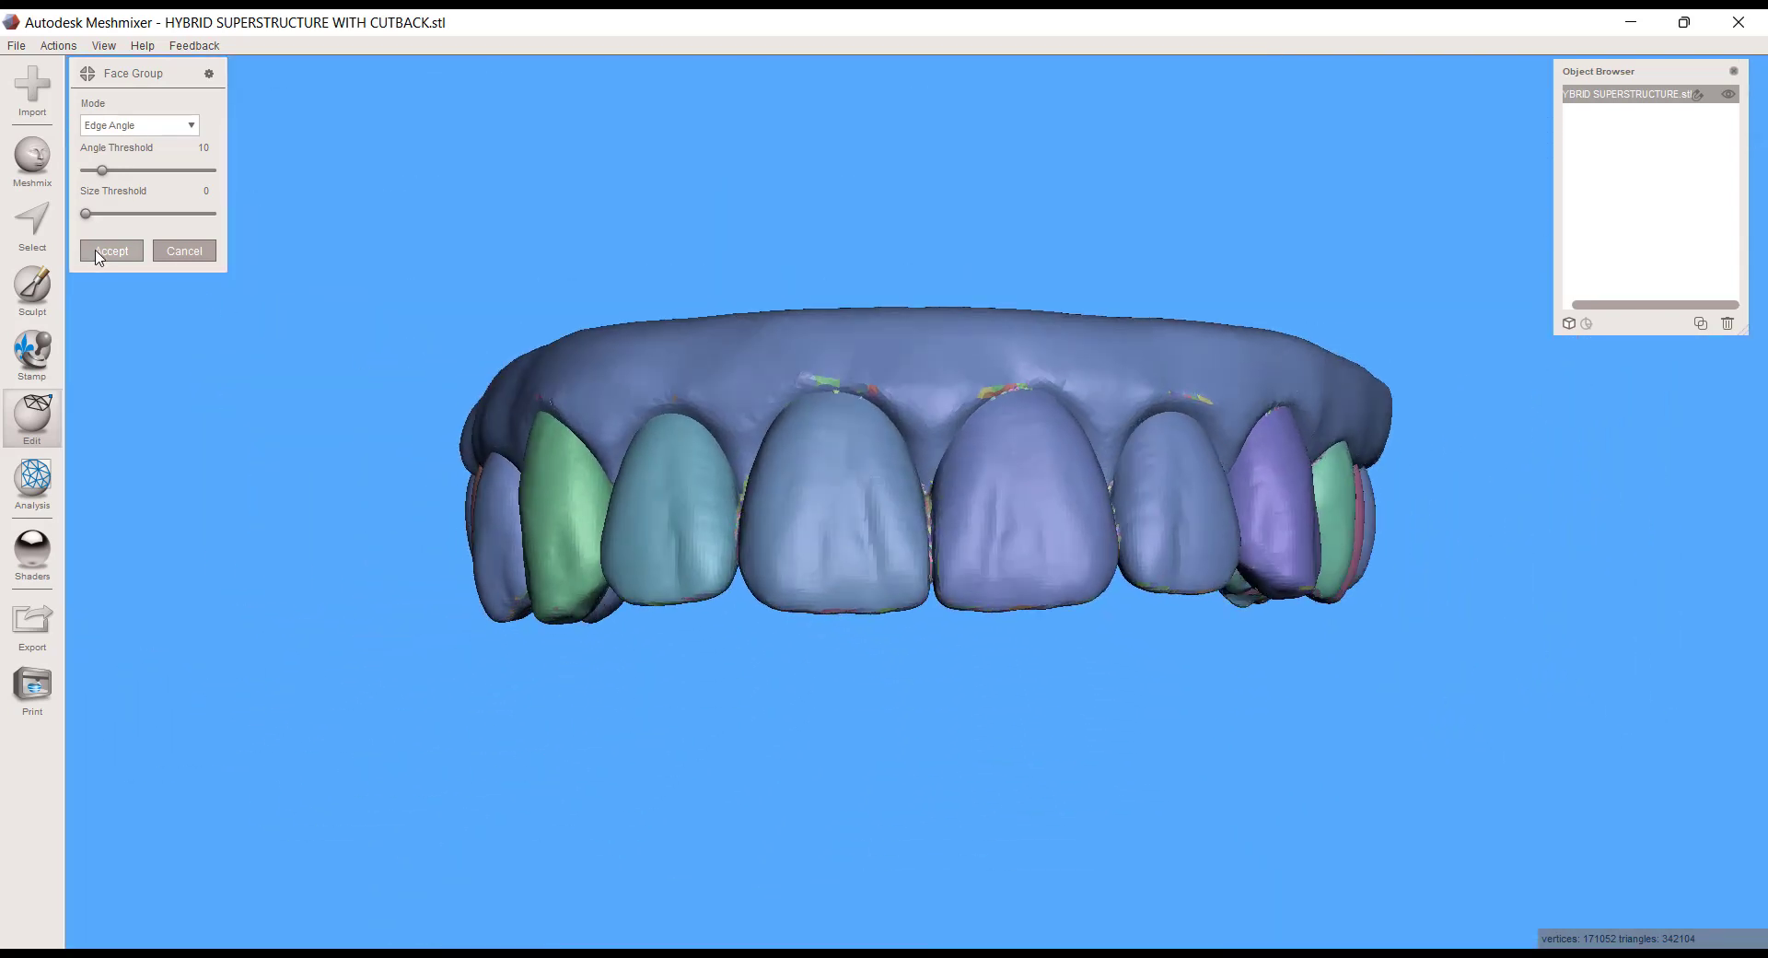
left_click(37, 226)
left_click_drag(748, 350, 759, 351)
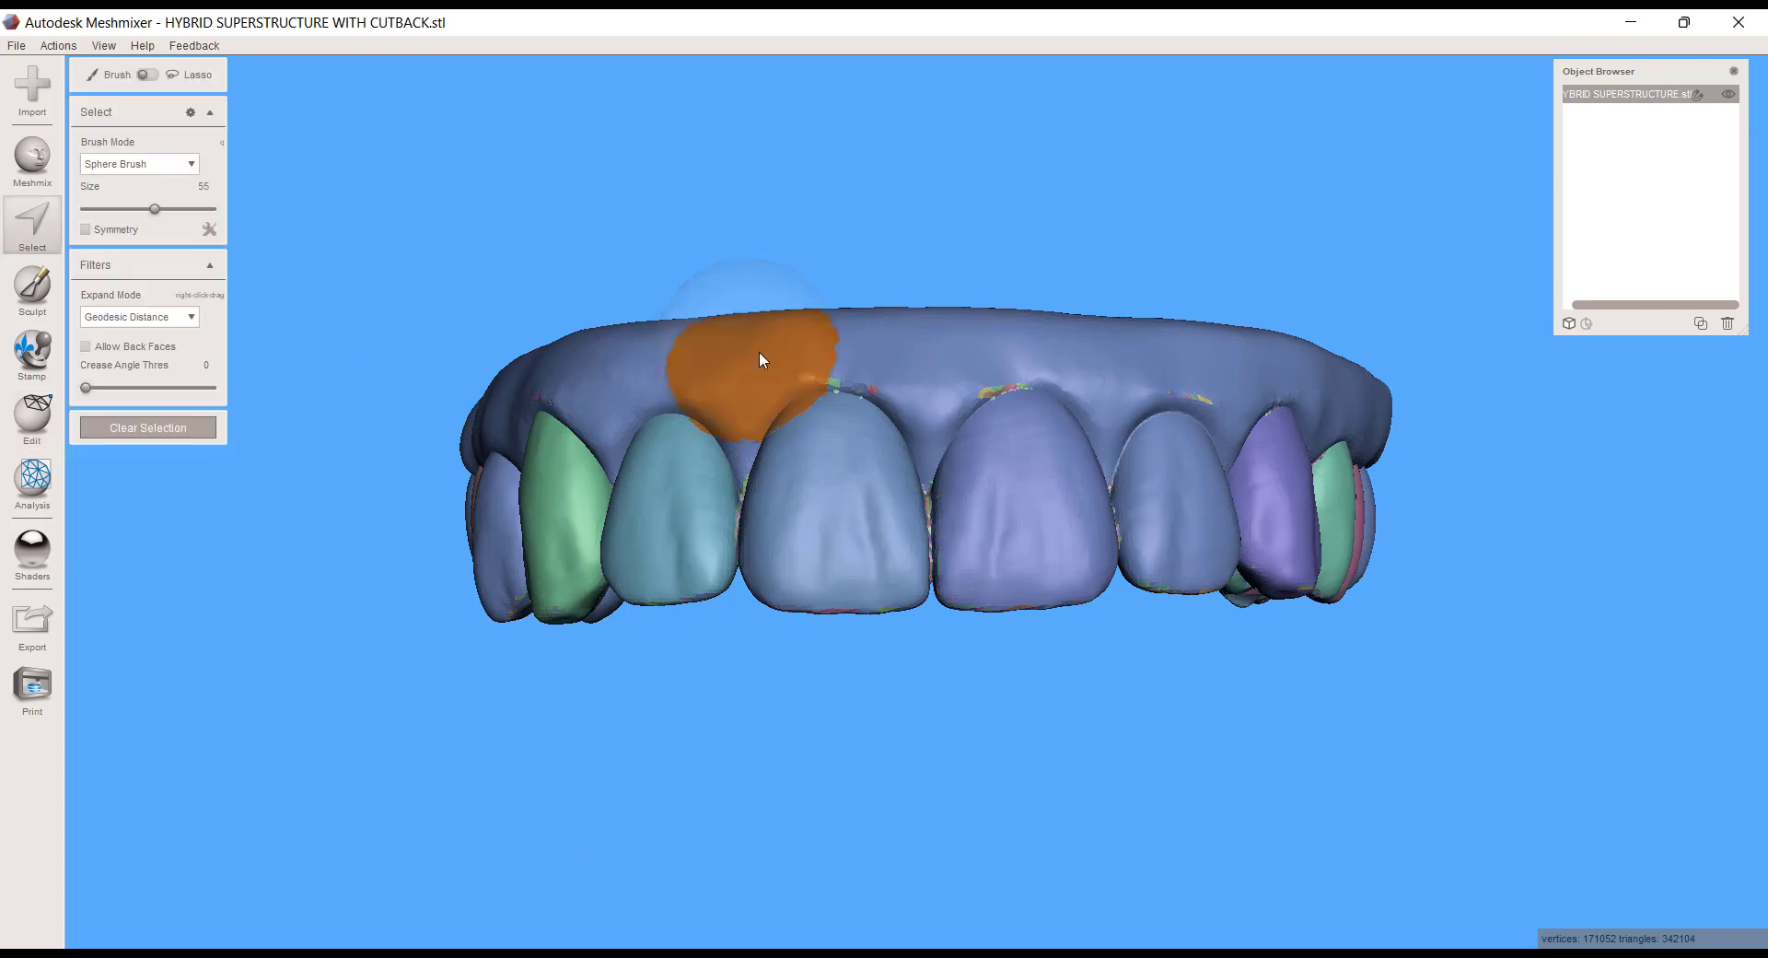
left_click_drag(832, 458, 777, 525)
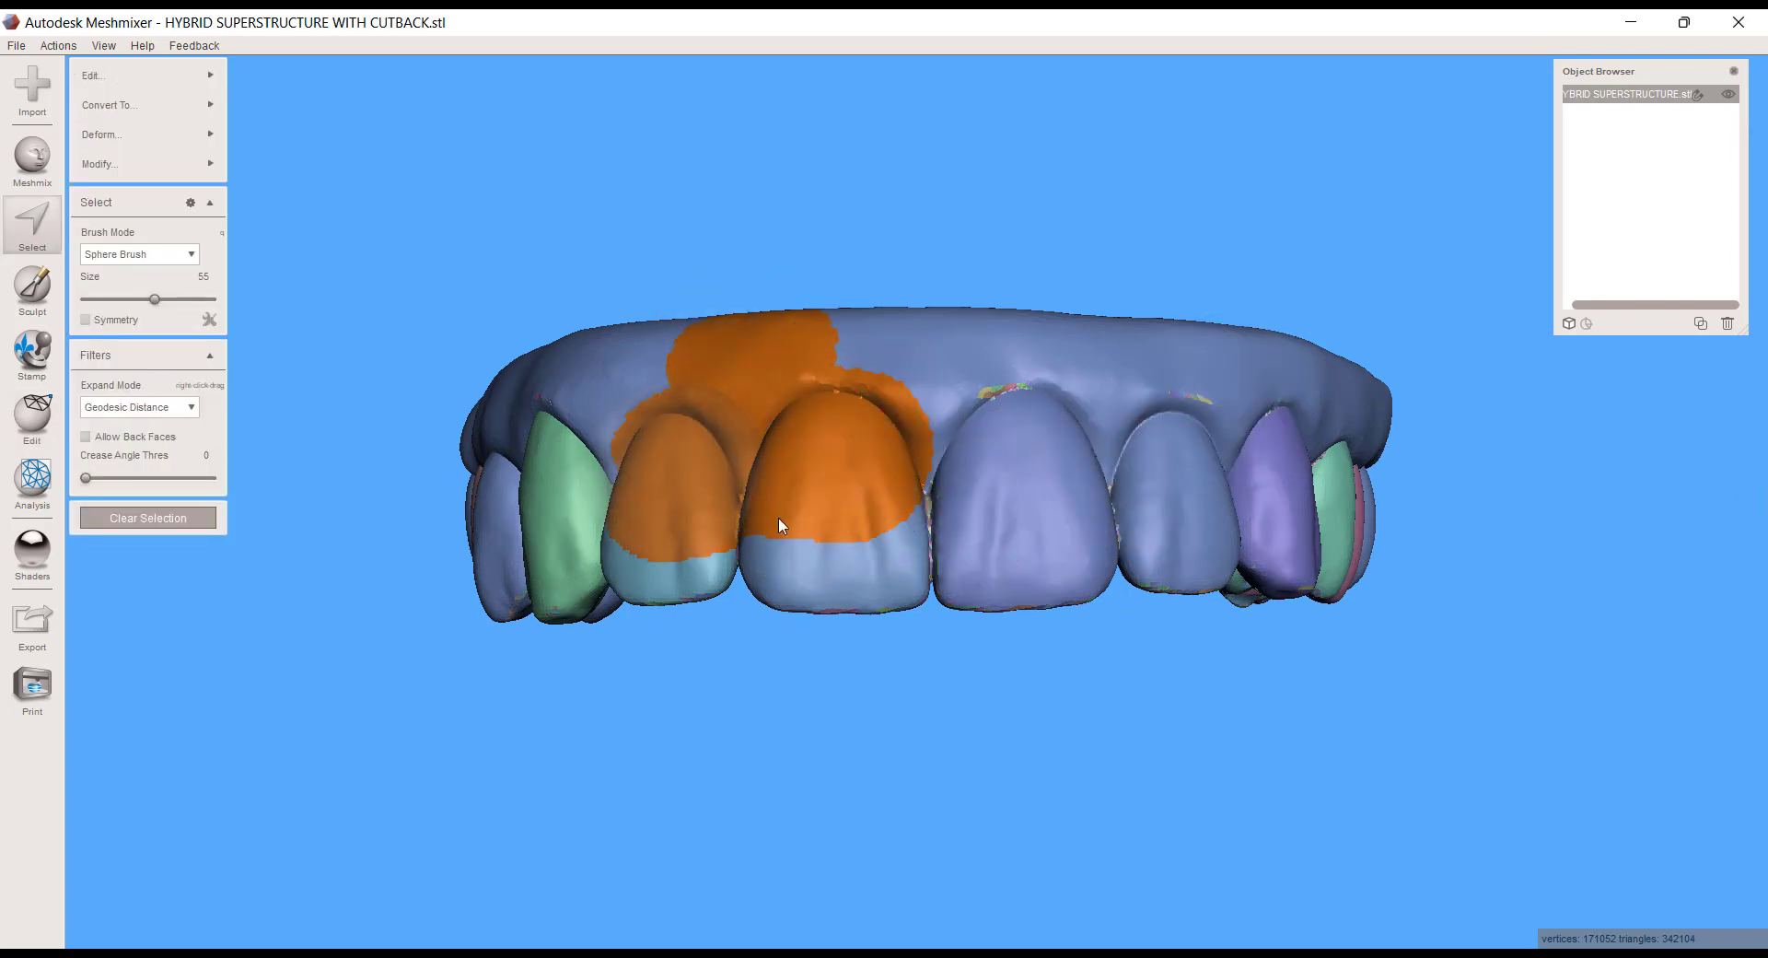
- Reduce the selection brush size to 33, clear the painted selection, and expand a spot on the gum to its whole face group
left_click(127, 299)
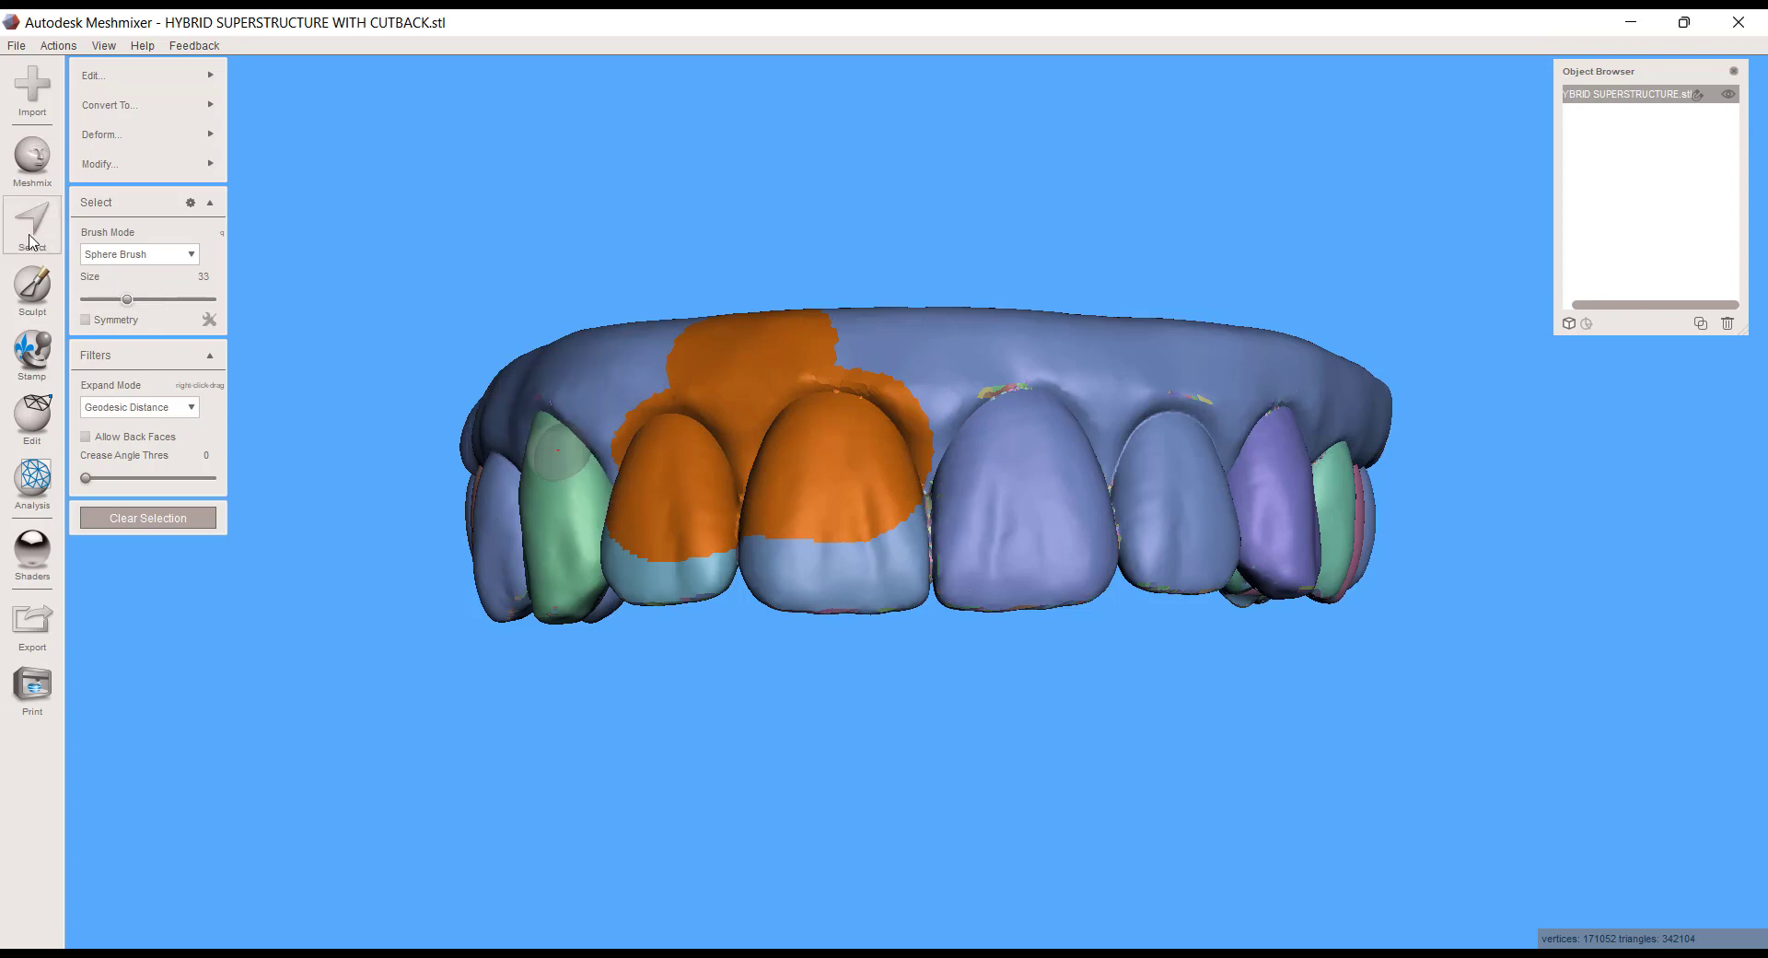
key("Escape")
left_click(744, 356)
key("g")
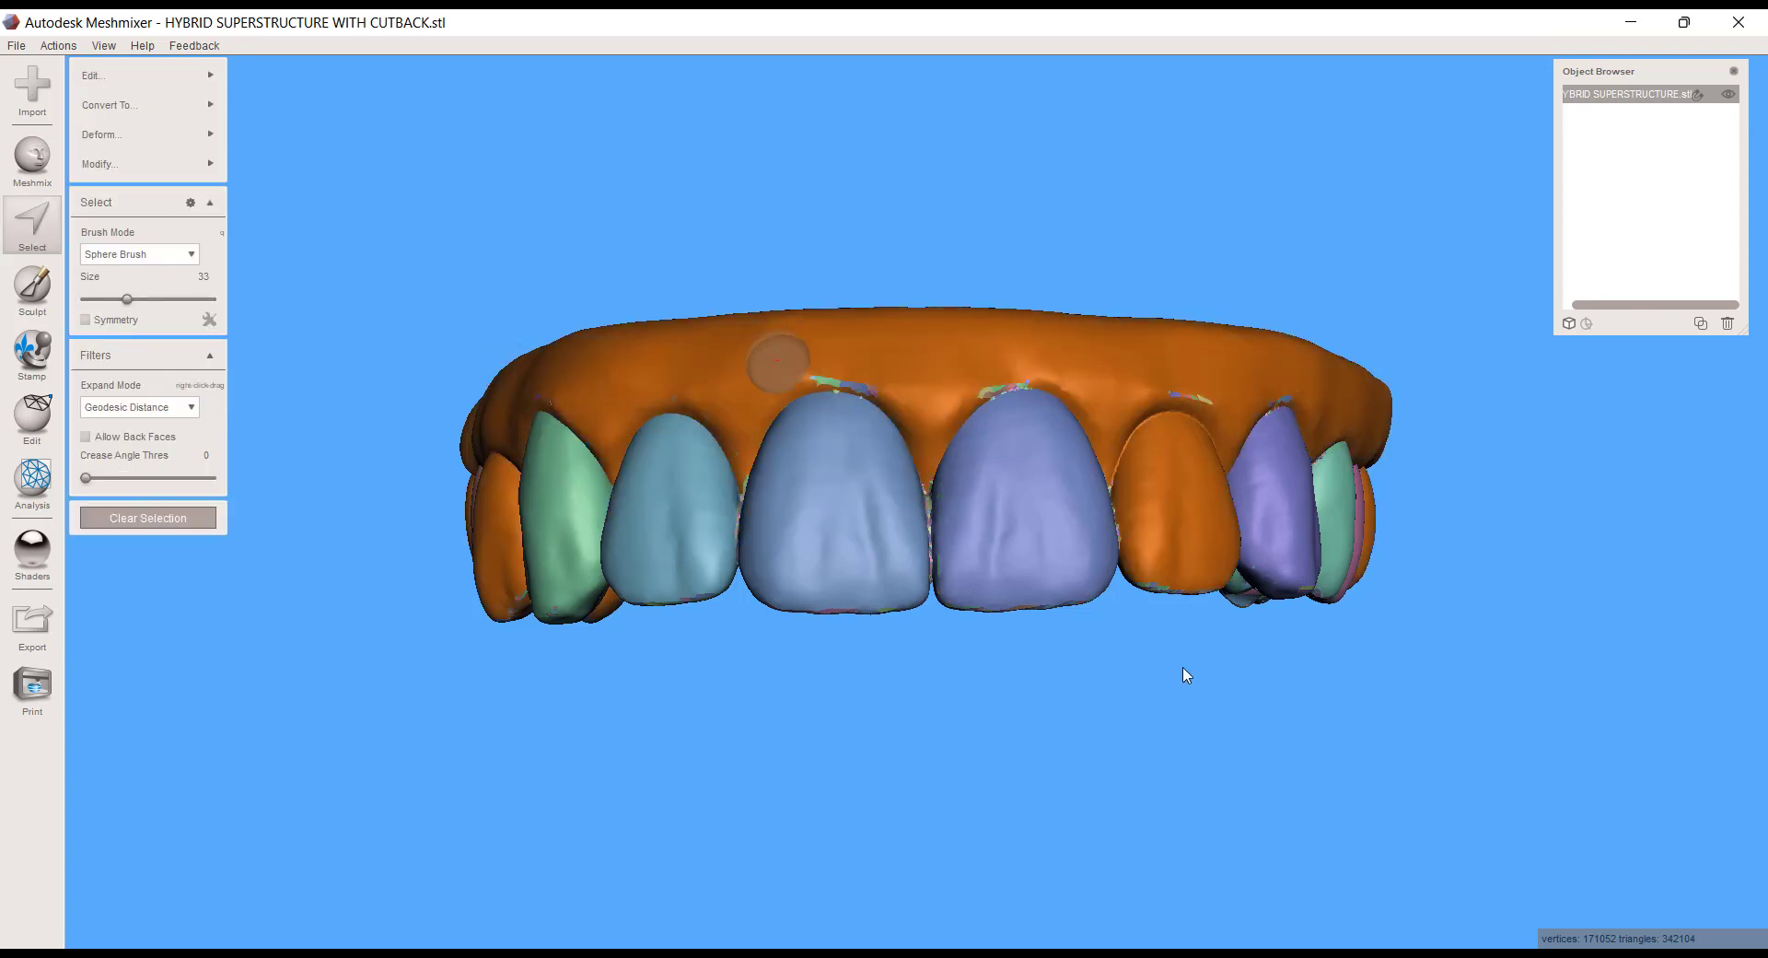
right_click_drag(1105, 640, 884, 686)
scroll(881, 680, "up", 5)
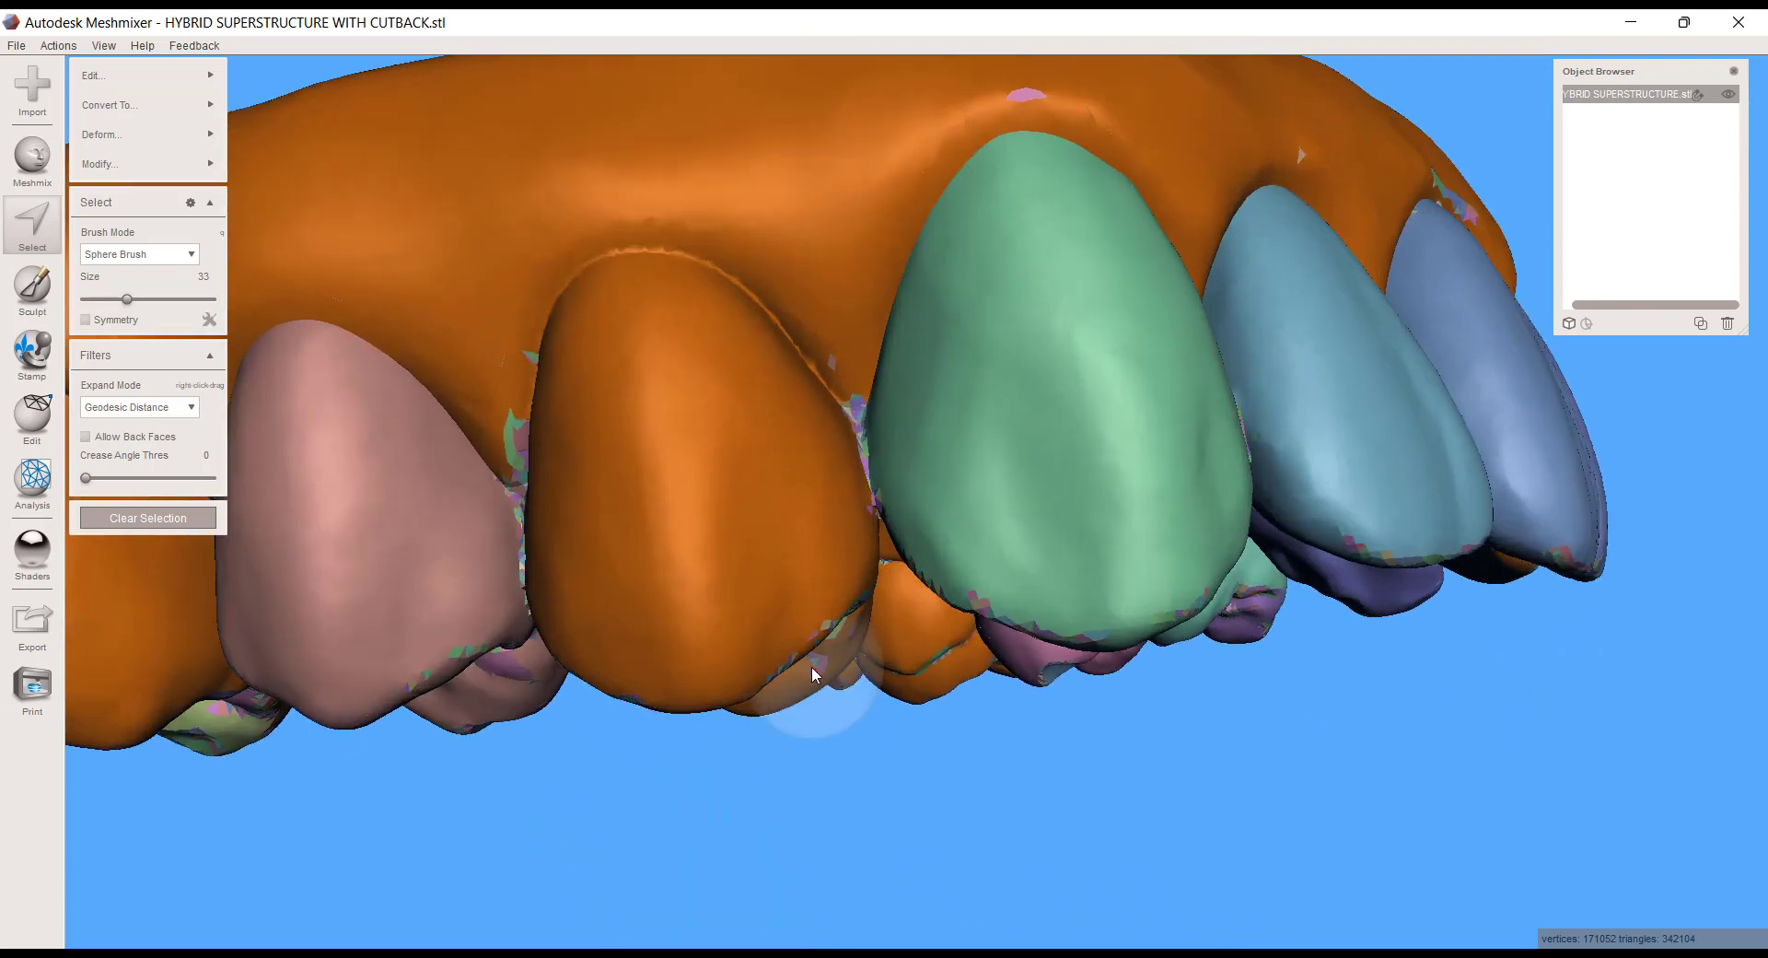
scroll(737, 571, "down", 2)
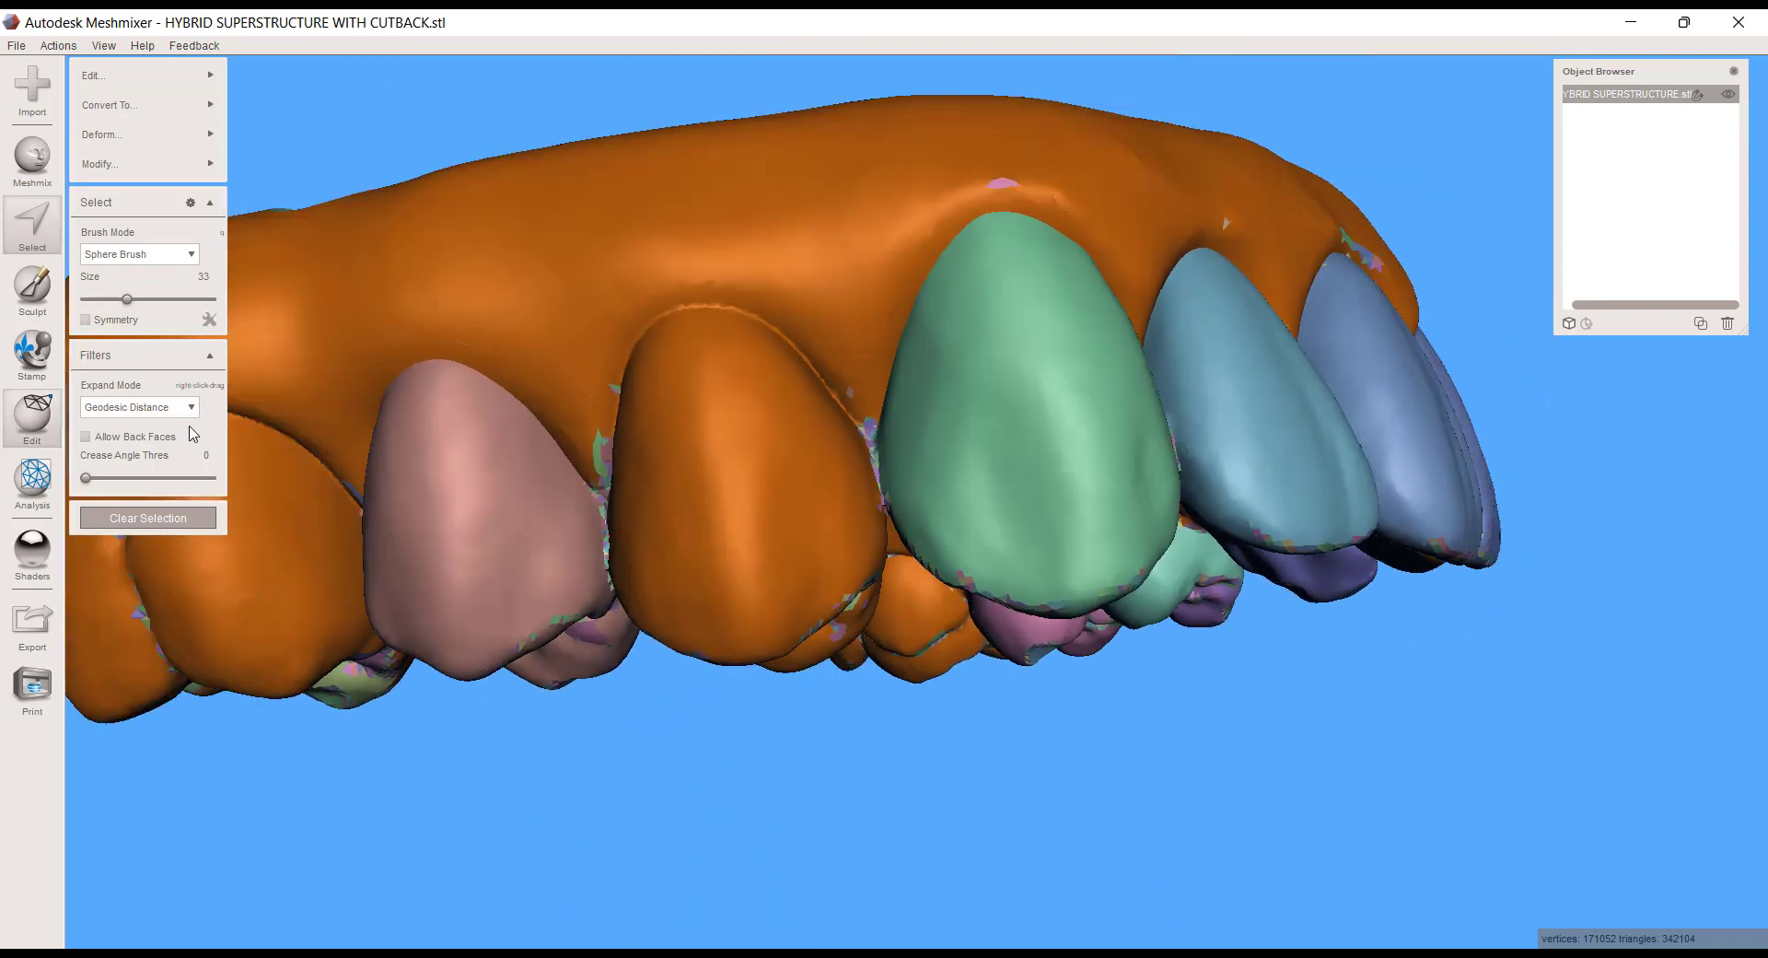
- Regenerate the face groups by edge angle with the angle threshold lowered to 8.12
left_click(15, 422)
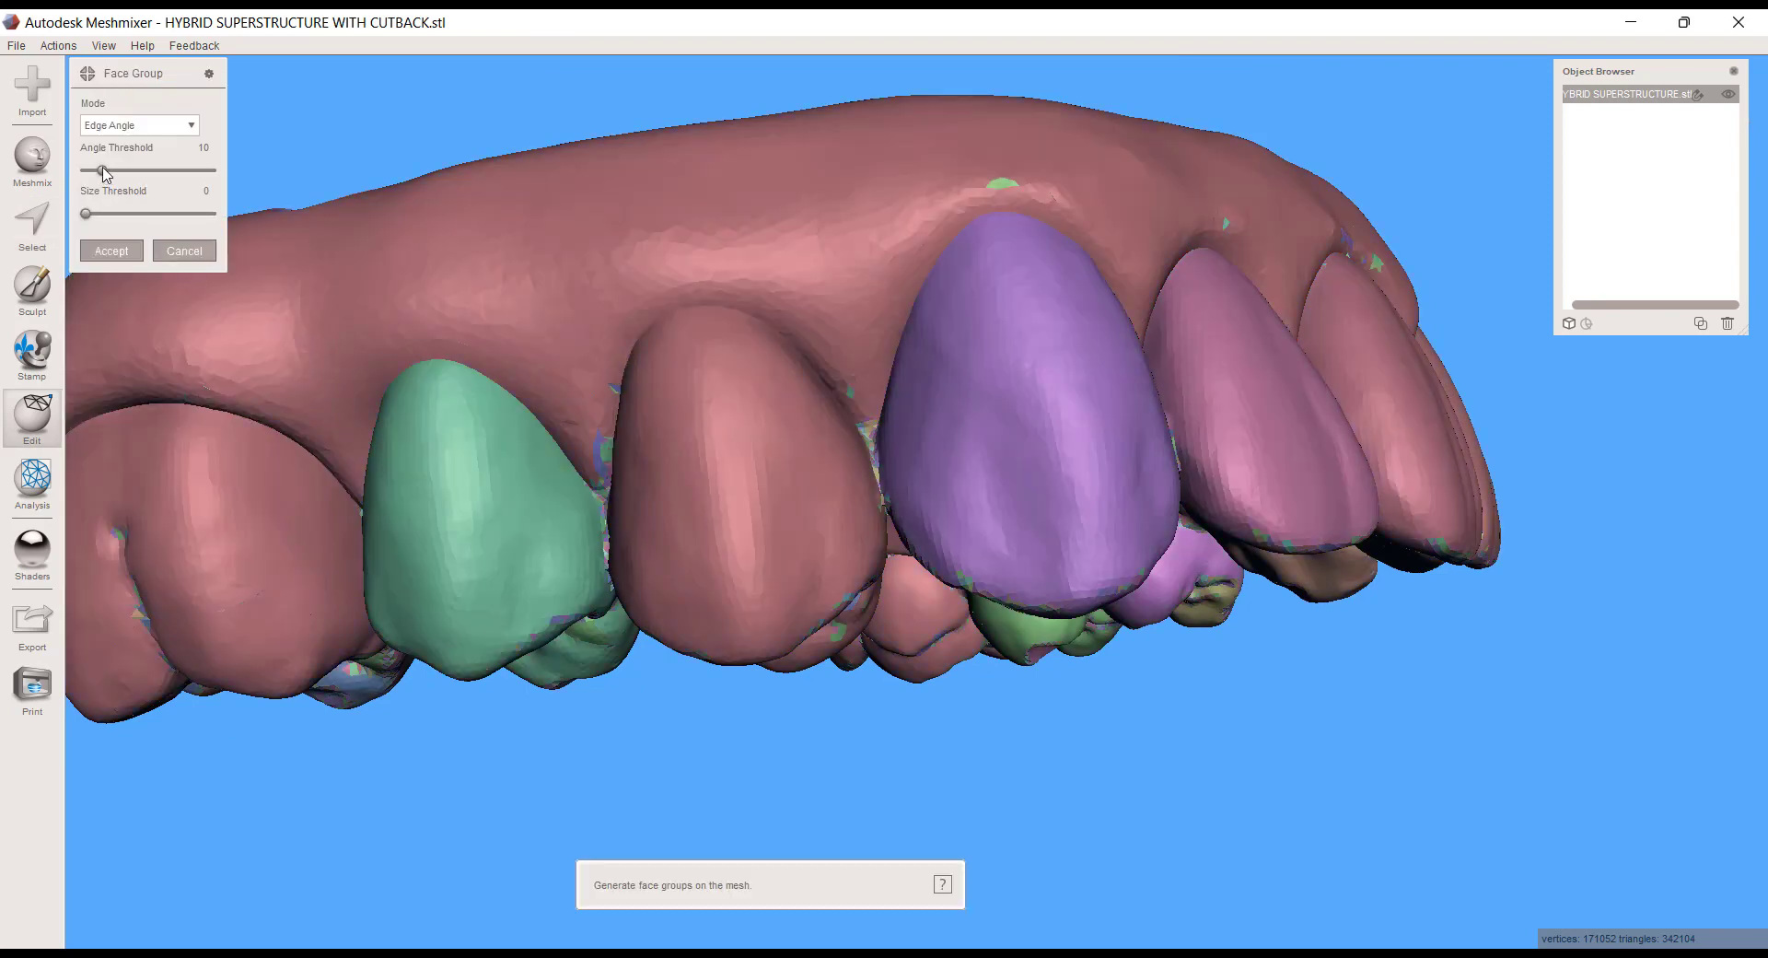
left_click_drag(103, 171, 98, 172)
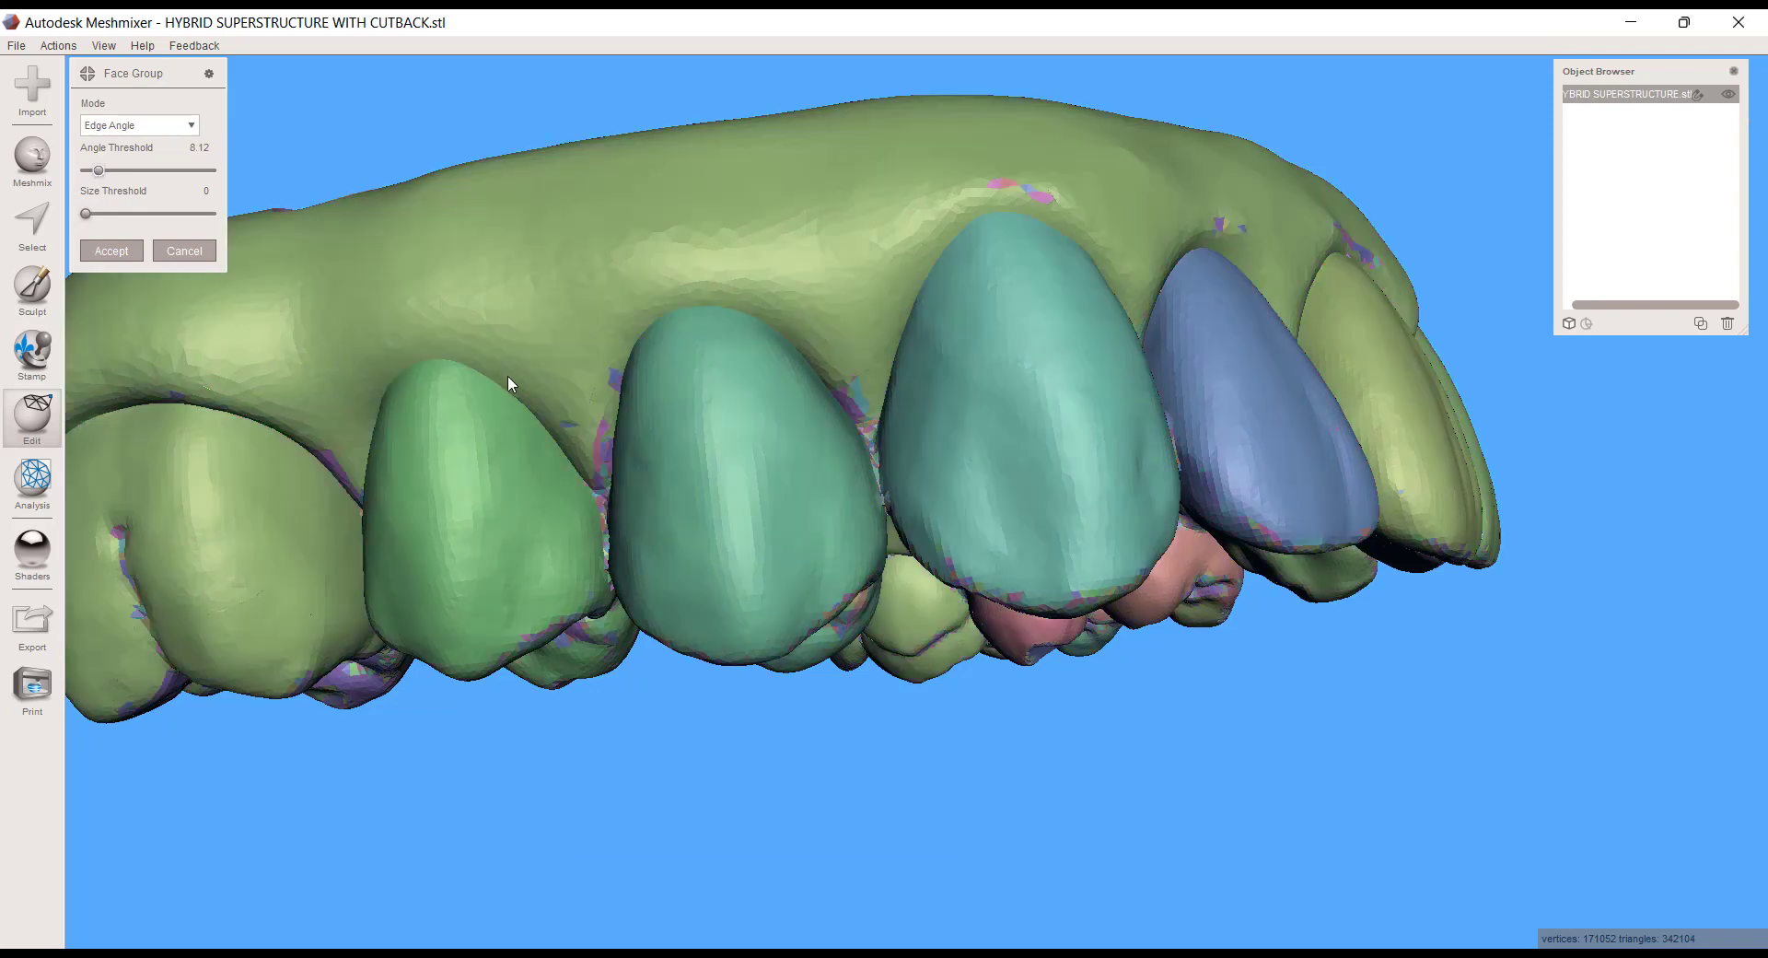
left_click(112, 252)
- Select the whole face group that joins the rear molar to the gum, starting from a spot on the molar
right_click_drag(875, 534, 906, 643)
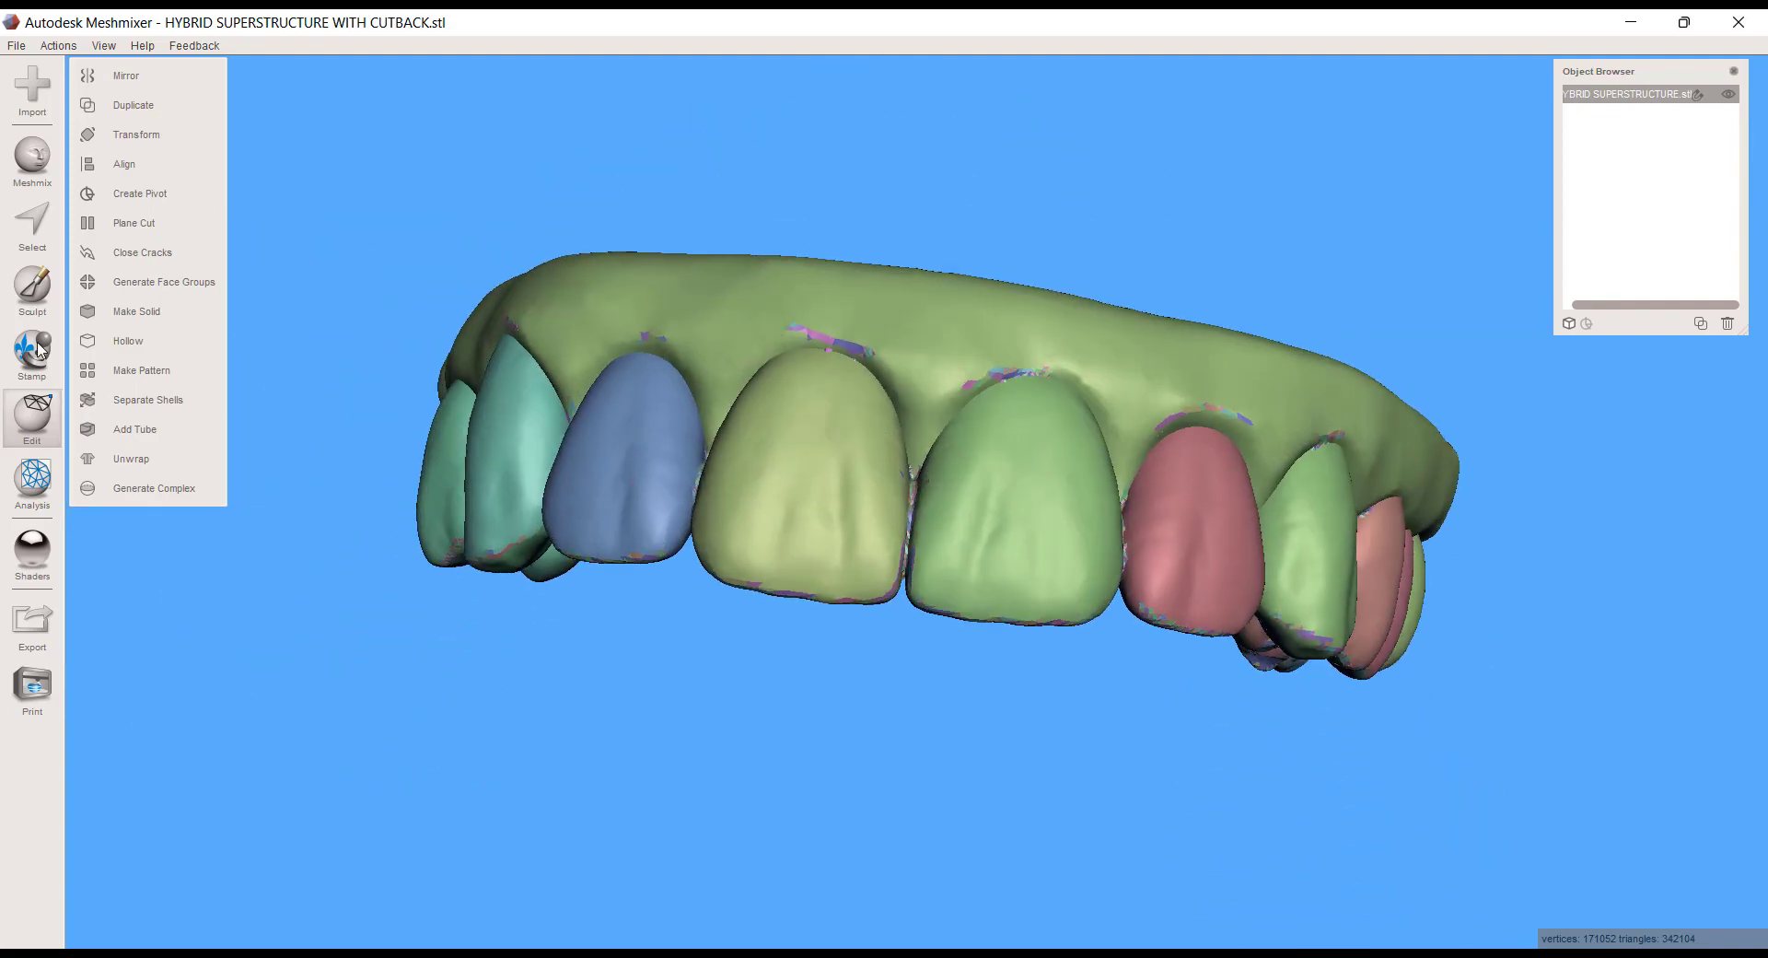
left_click(9, 231)
right_click_drag(663, 615, 854, 615)
left_click(354, 502)
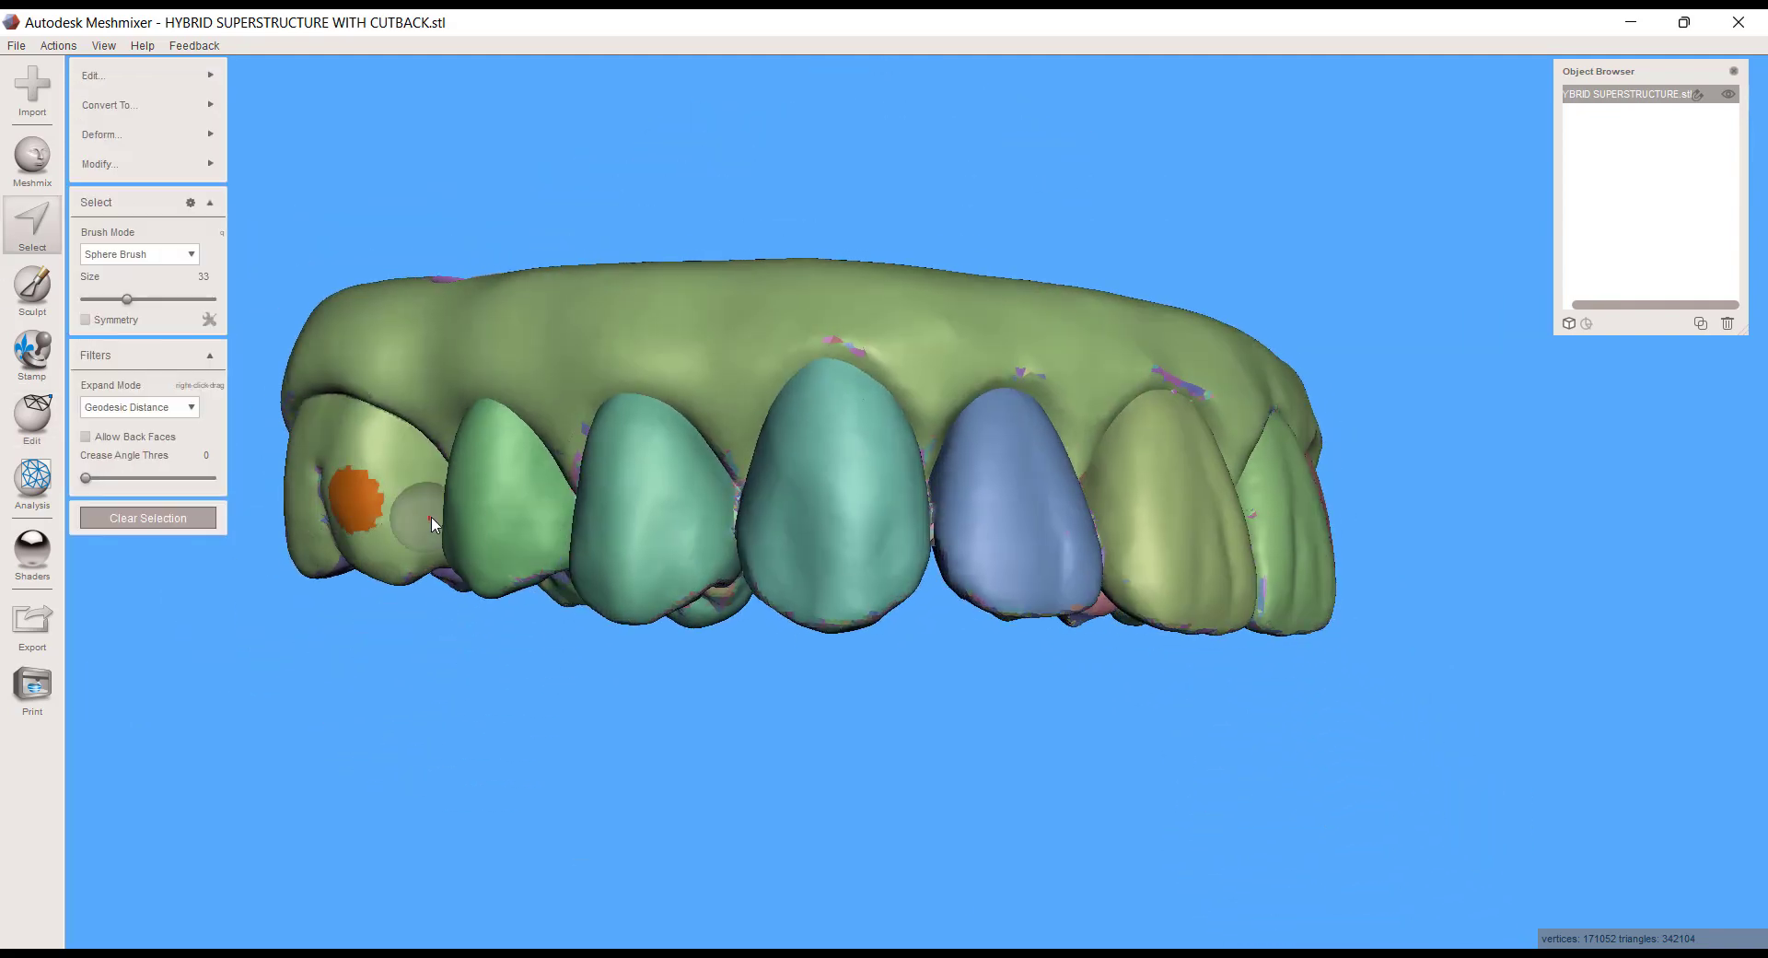
double_click(465, 570)
mouse_move(460, 457)
right_mouse_down()
mouse_move(642, 451)
mouse_move(683, 479)
mouse_move(942, 516)
mouse_move(1284, 468)
mouse_move(1041, 523)
mouse_move(1079, 458)
right_mouse_up()
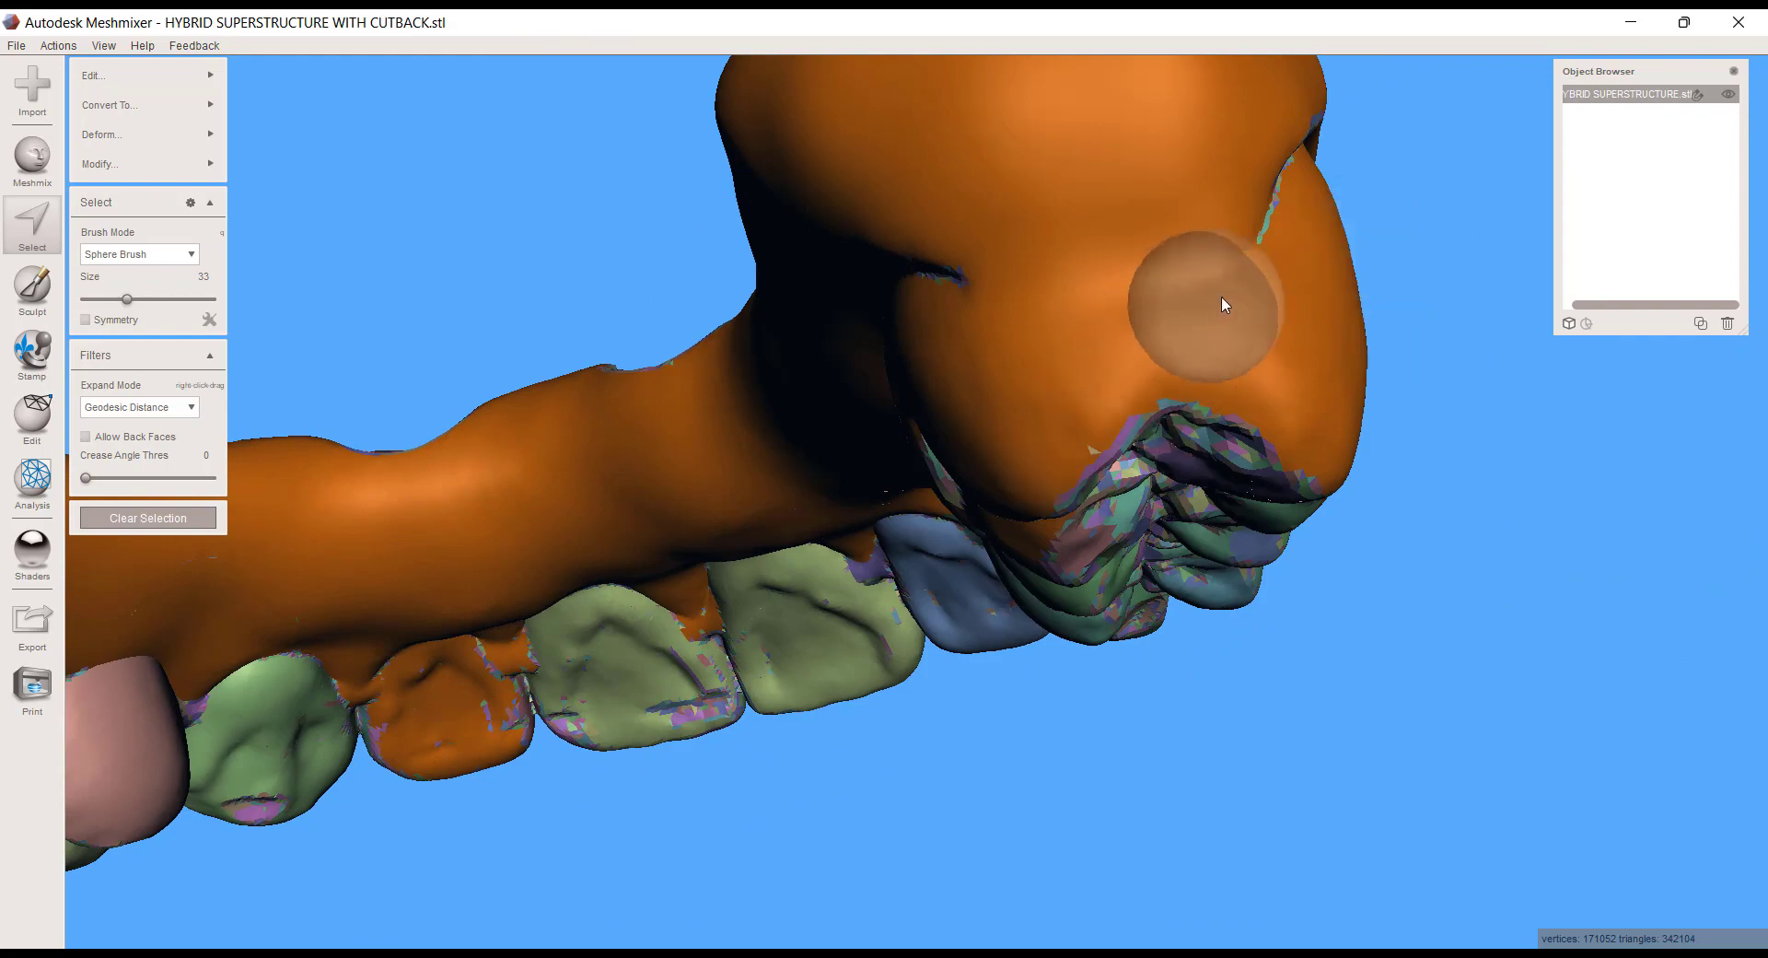
- Deselect a band across the back of the last molar and a strip up the gum above it
mouse_move(1269, 293)
left_mouse_down()
mouse_move(1006, 347)
mouse_move(906, 337)
left_mouse_up()
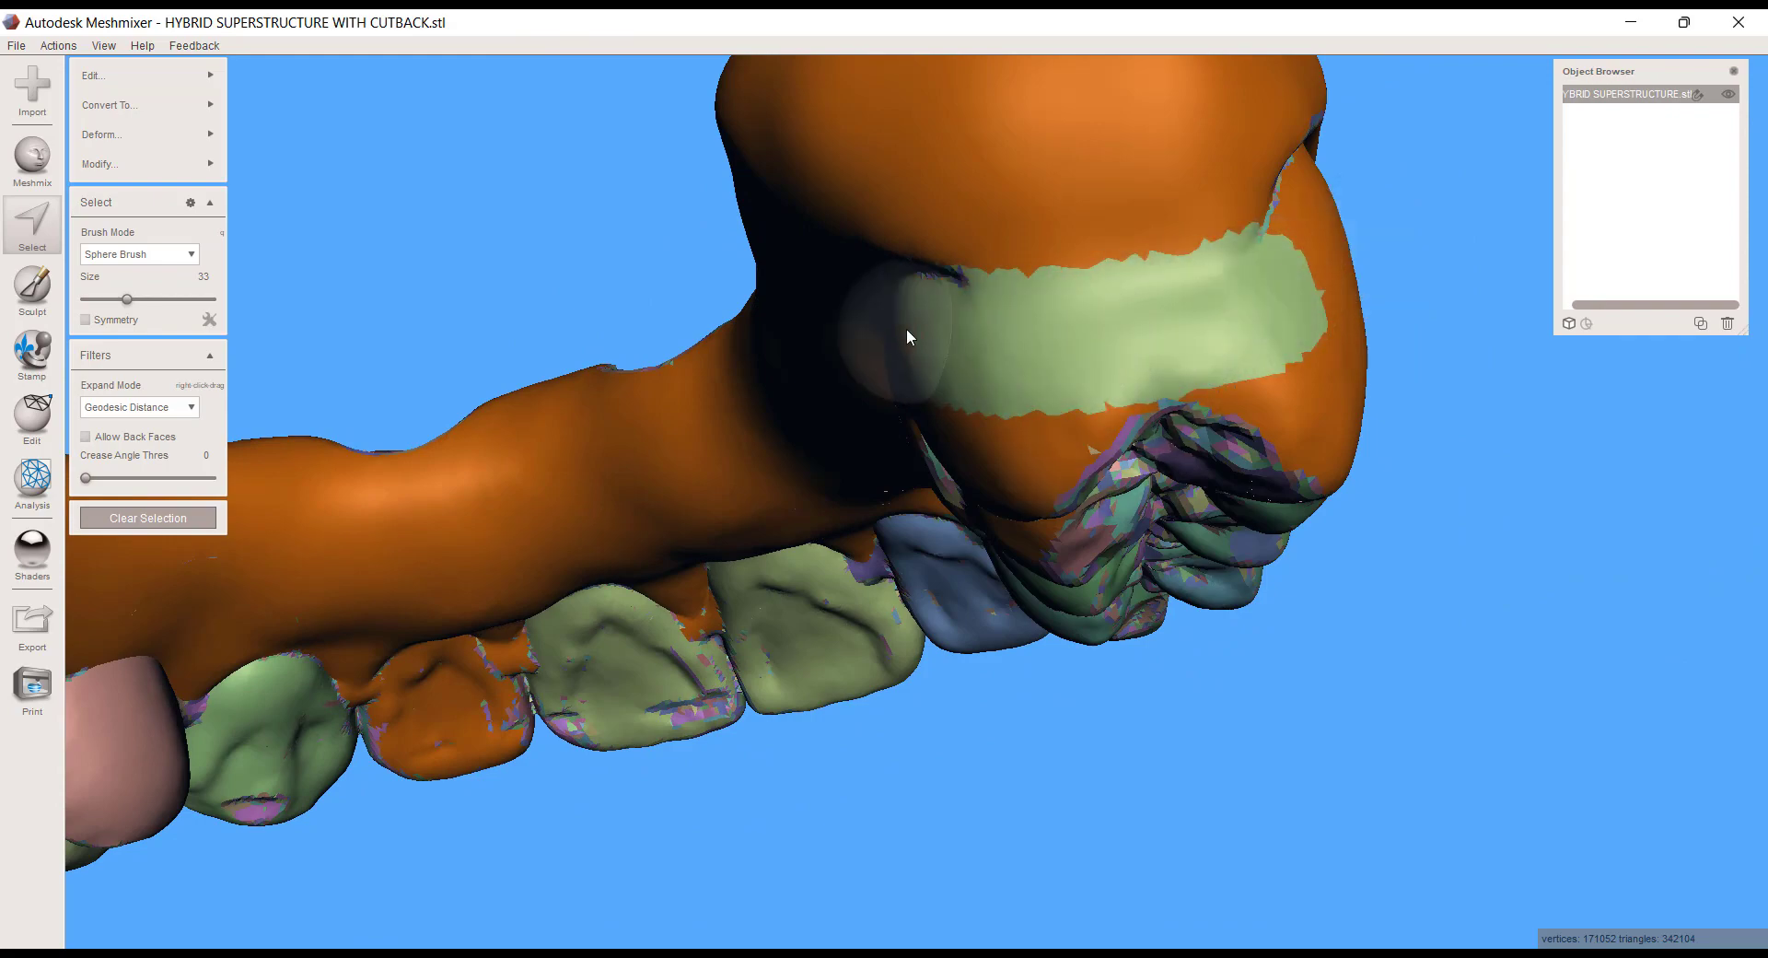
mouse_move(907, 331)
right_mouse_down()
mouse_move(1201, 425)
mouse_move(1296, 411)
mouse_move(1340, 323)
mouse_move(1378, 301)
mouse_move(1290, 308)
mouse_move(1286, 257)
mouse_move(1180, 429)
mouse_move(829, 468)
mouse_move(1041, 367)
mouse_move(706, 340)
right_mouse_up()
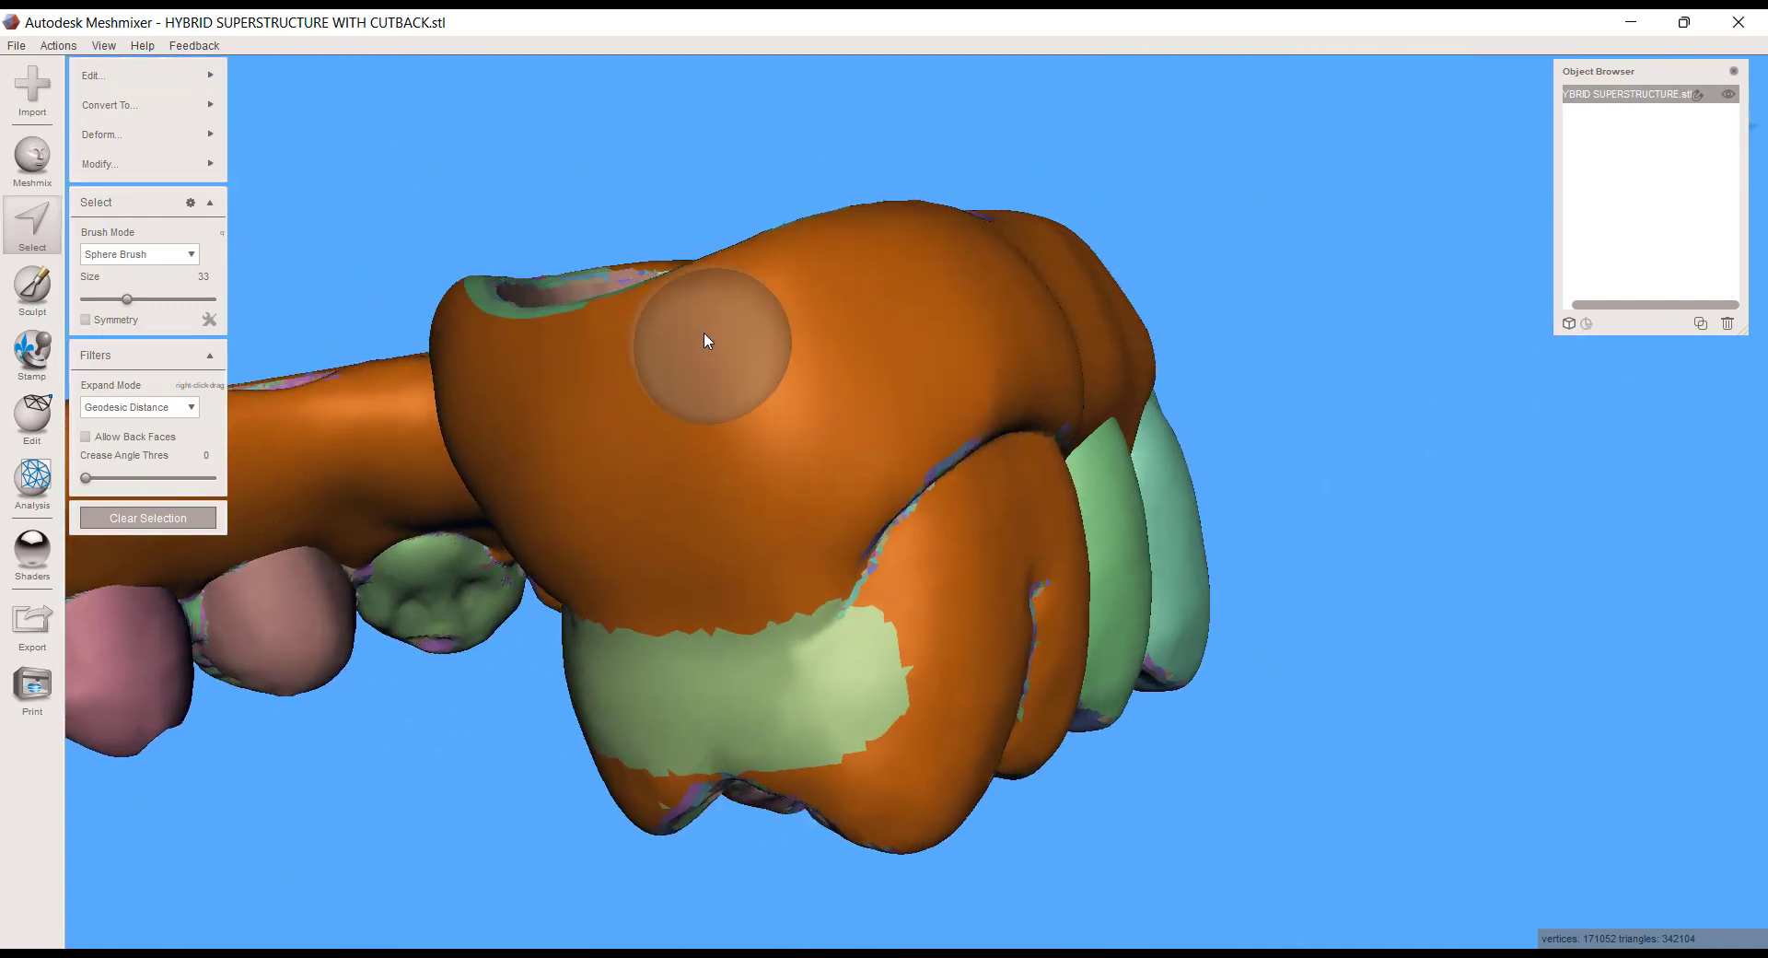
mouse_move(853, 367)
right_mouse_down()
mouse_move(696, 398)
mouse_move(878, 442)
mouse_move(935, 504)
right_mouse_up()
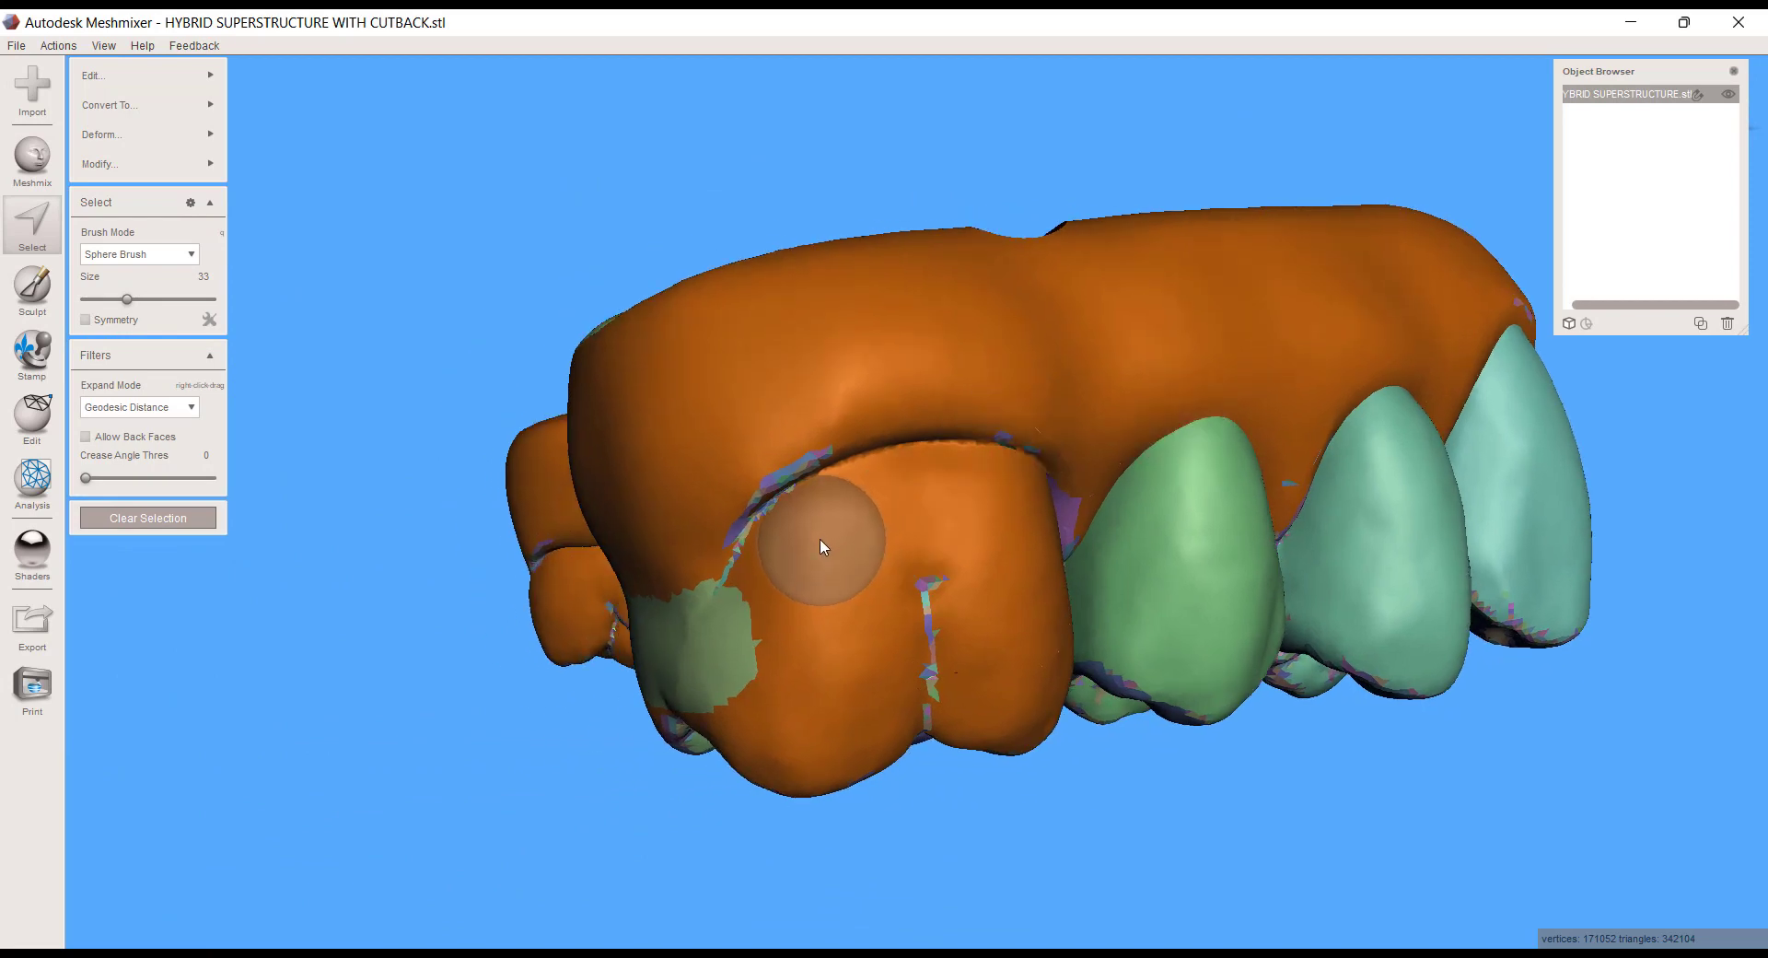
mouse_move(751, 576)
left_mouse_down()
mouse_move(677, 575)
mouse_move(650, 296)
left_mouse_up()
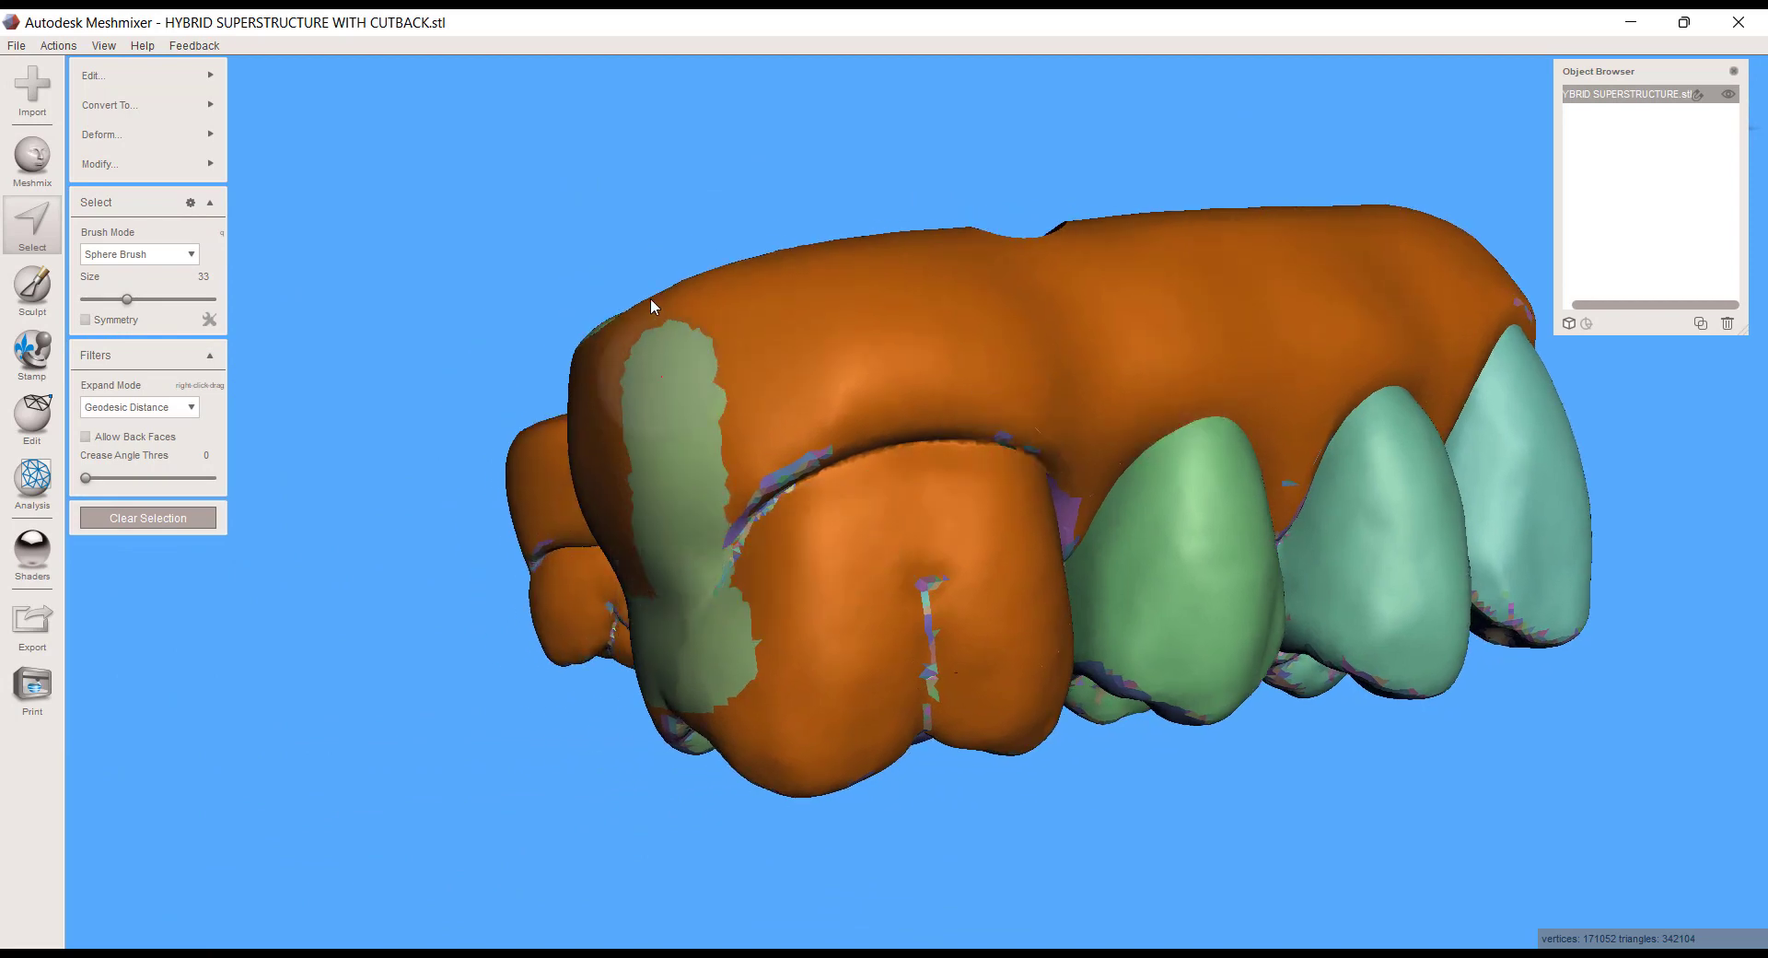
- Deselect a vertical gum strip and the back margin of the last molar at the opposite end of the arch, then clear the selection
mouse_move(655, 347)
right_mouse_down()
mouse_move(743, 552)
mouse_move(789, 513)
mouse_move(1034, 569)
mouse_move(1019, 544)
mouse_move(1124, 544)
mouse_move(1251, 584)
mouse_move(941, 573)
right_mouse_up()
scroll(932, 574, "up", 5)
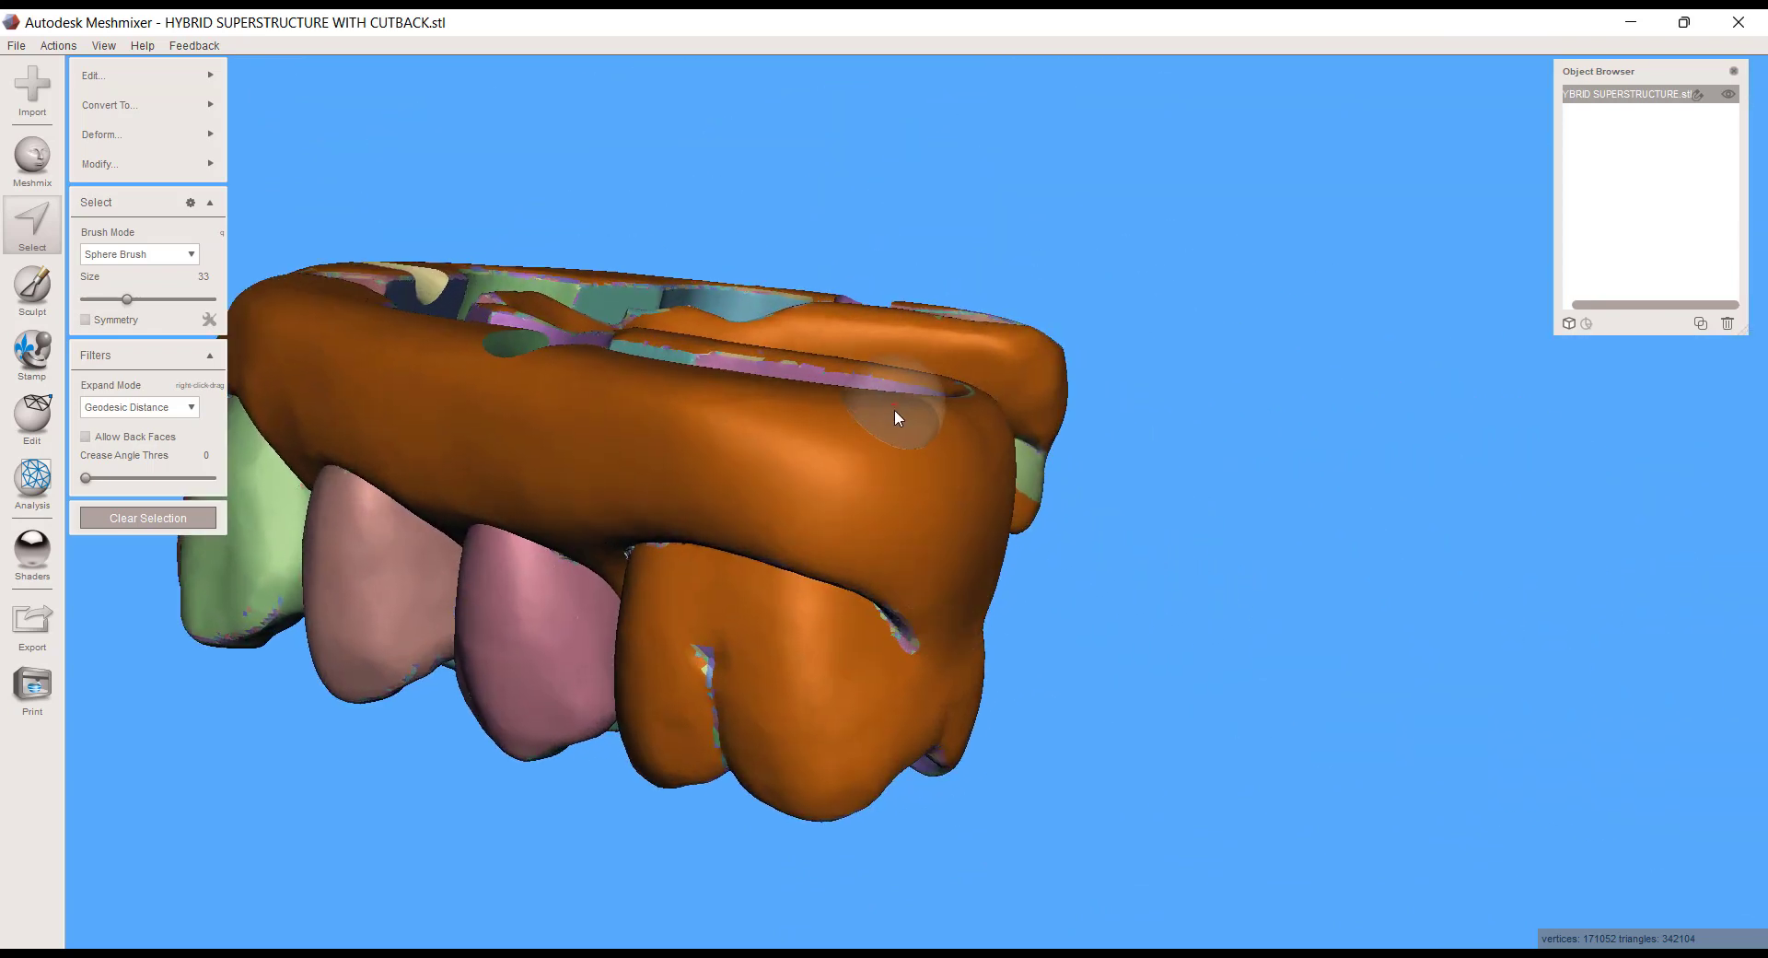
left_click_drag(895, 410, 887, 596)
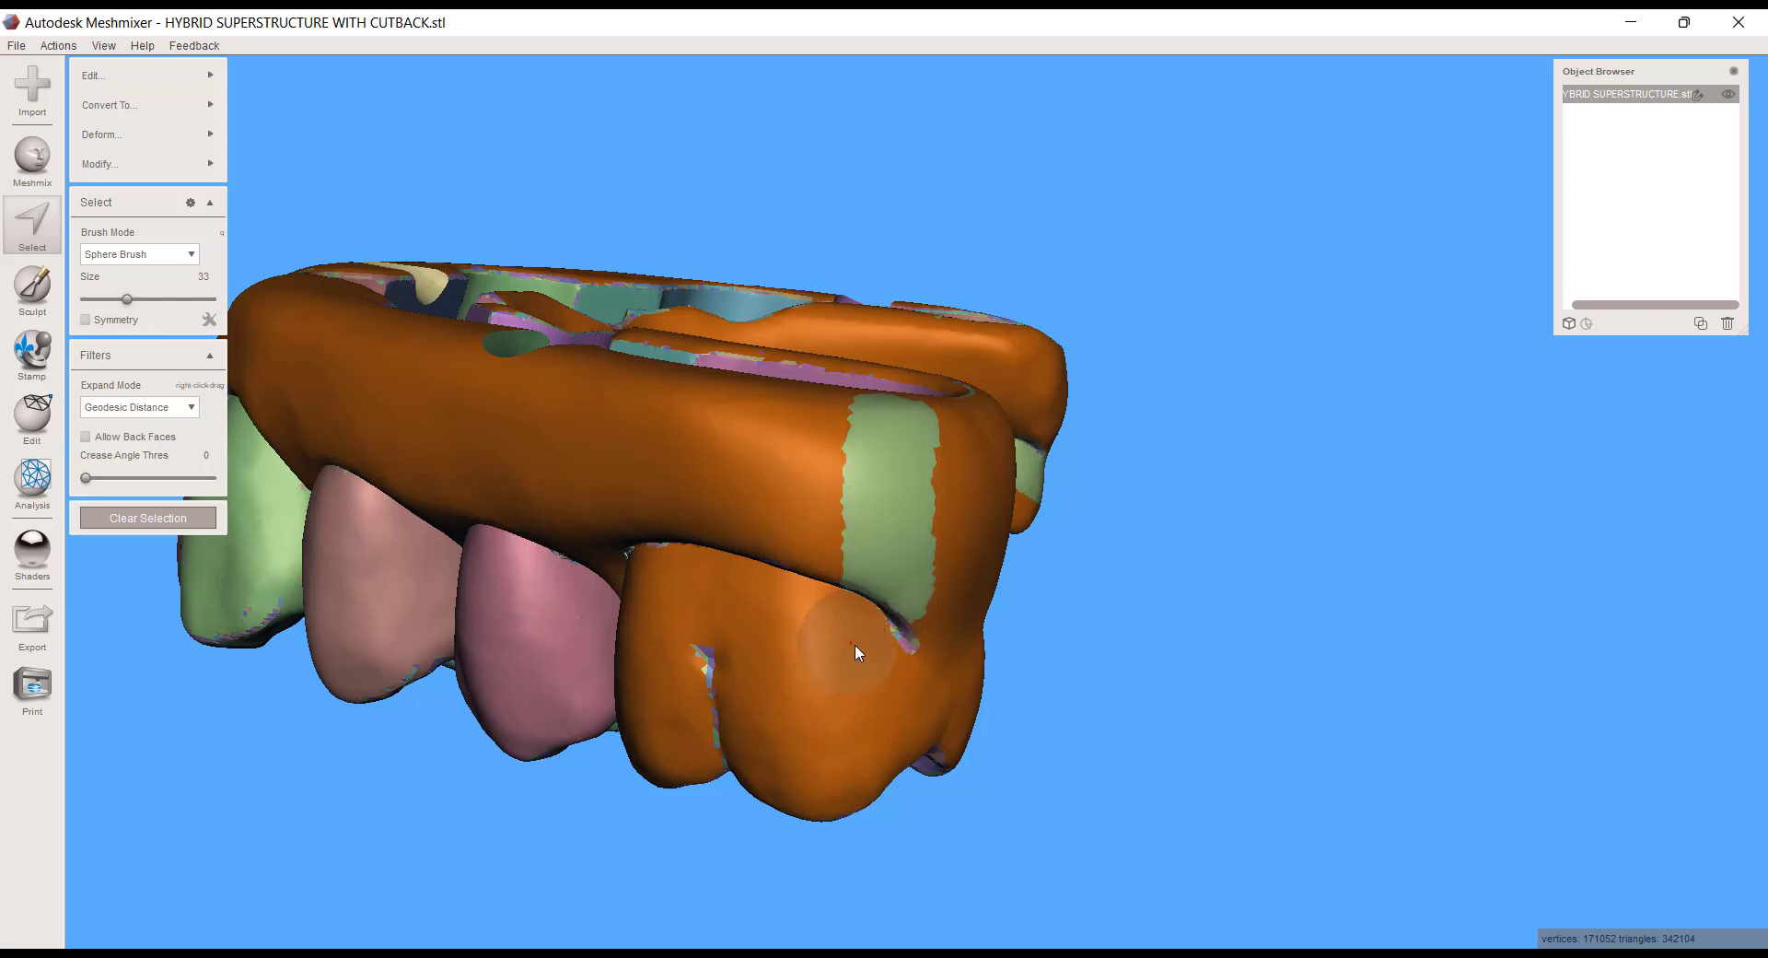
right_click_drag(1065, 658, 538, 477)
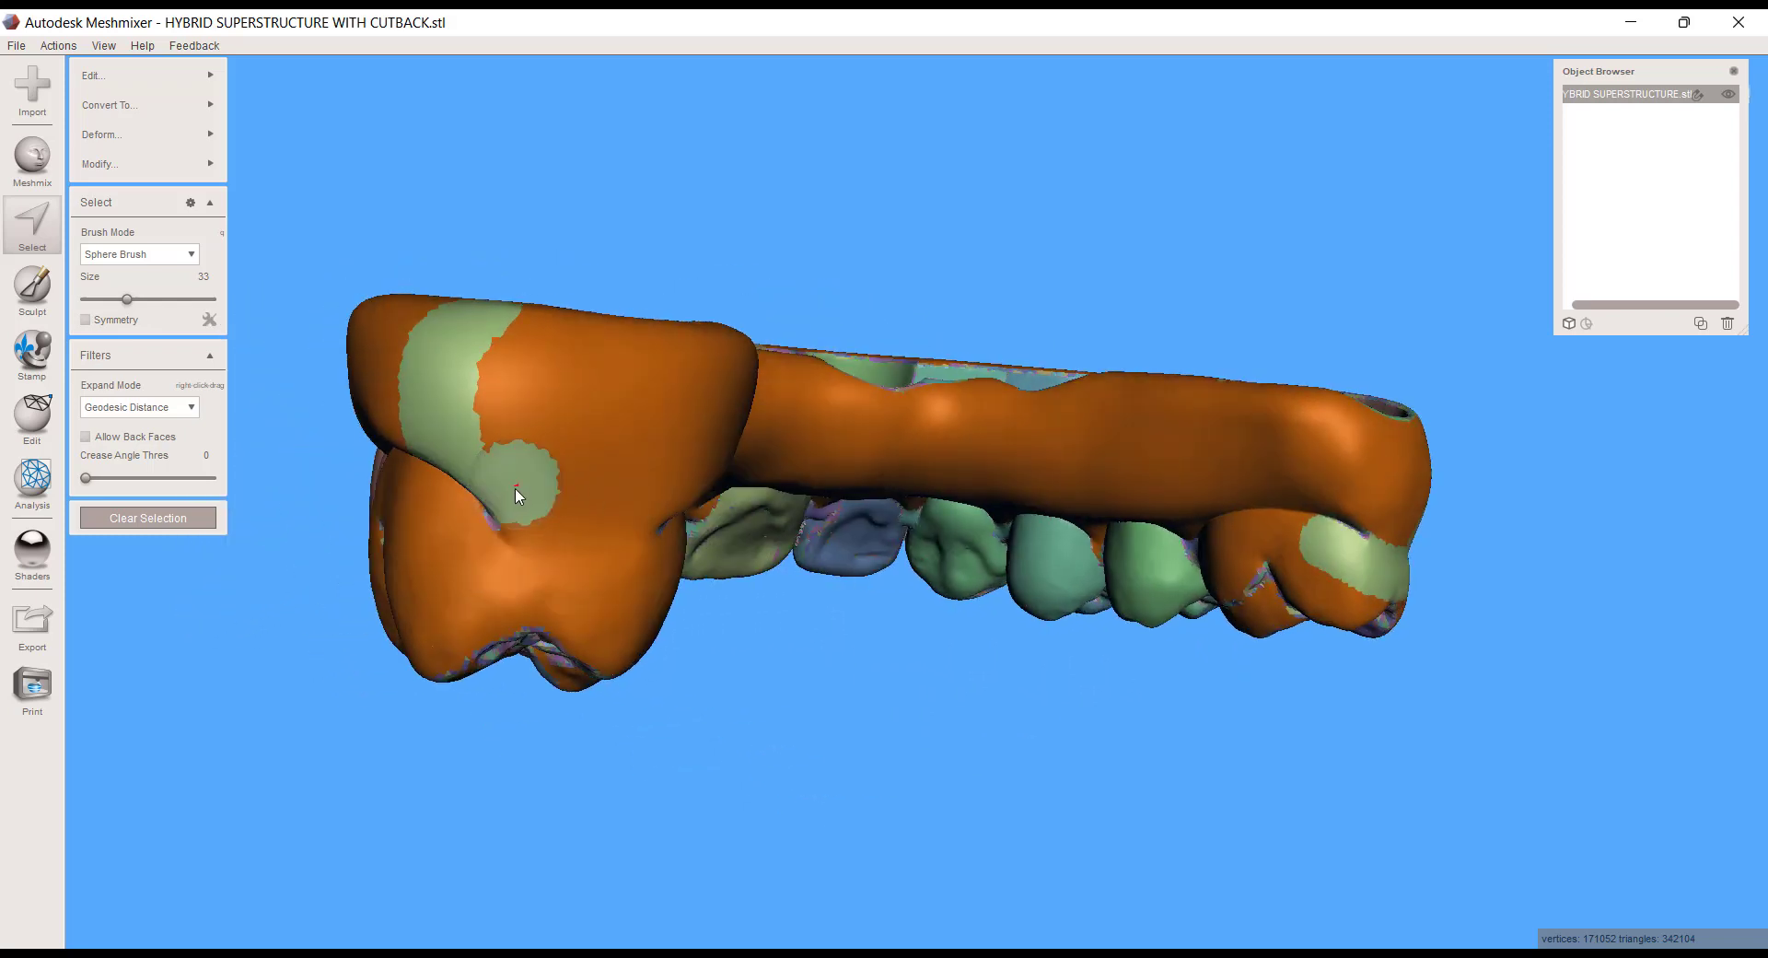
mouse_move(517, 488)
left_mouse_down()
mouse_move(632, 505)
mouse_move(676, 477)
left_mouse_up()
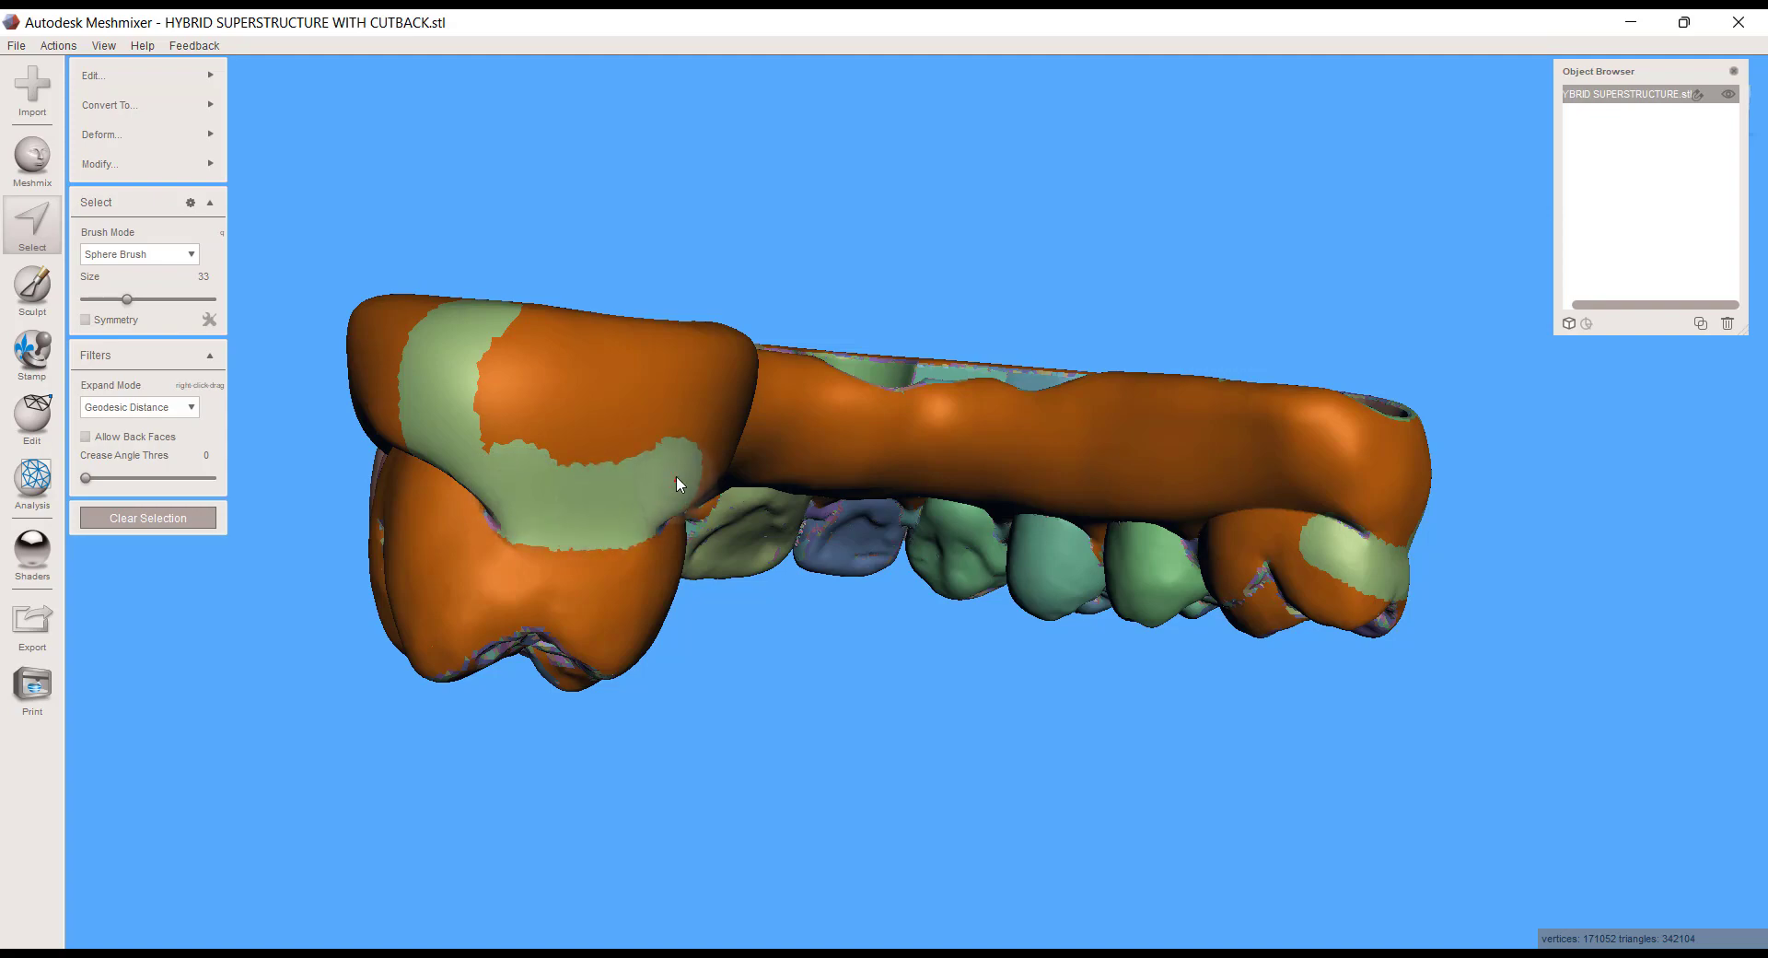
right_click_drag(676, 475, 896, 525)
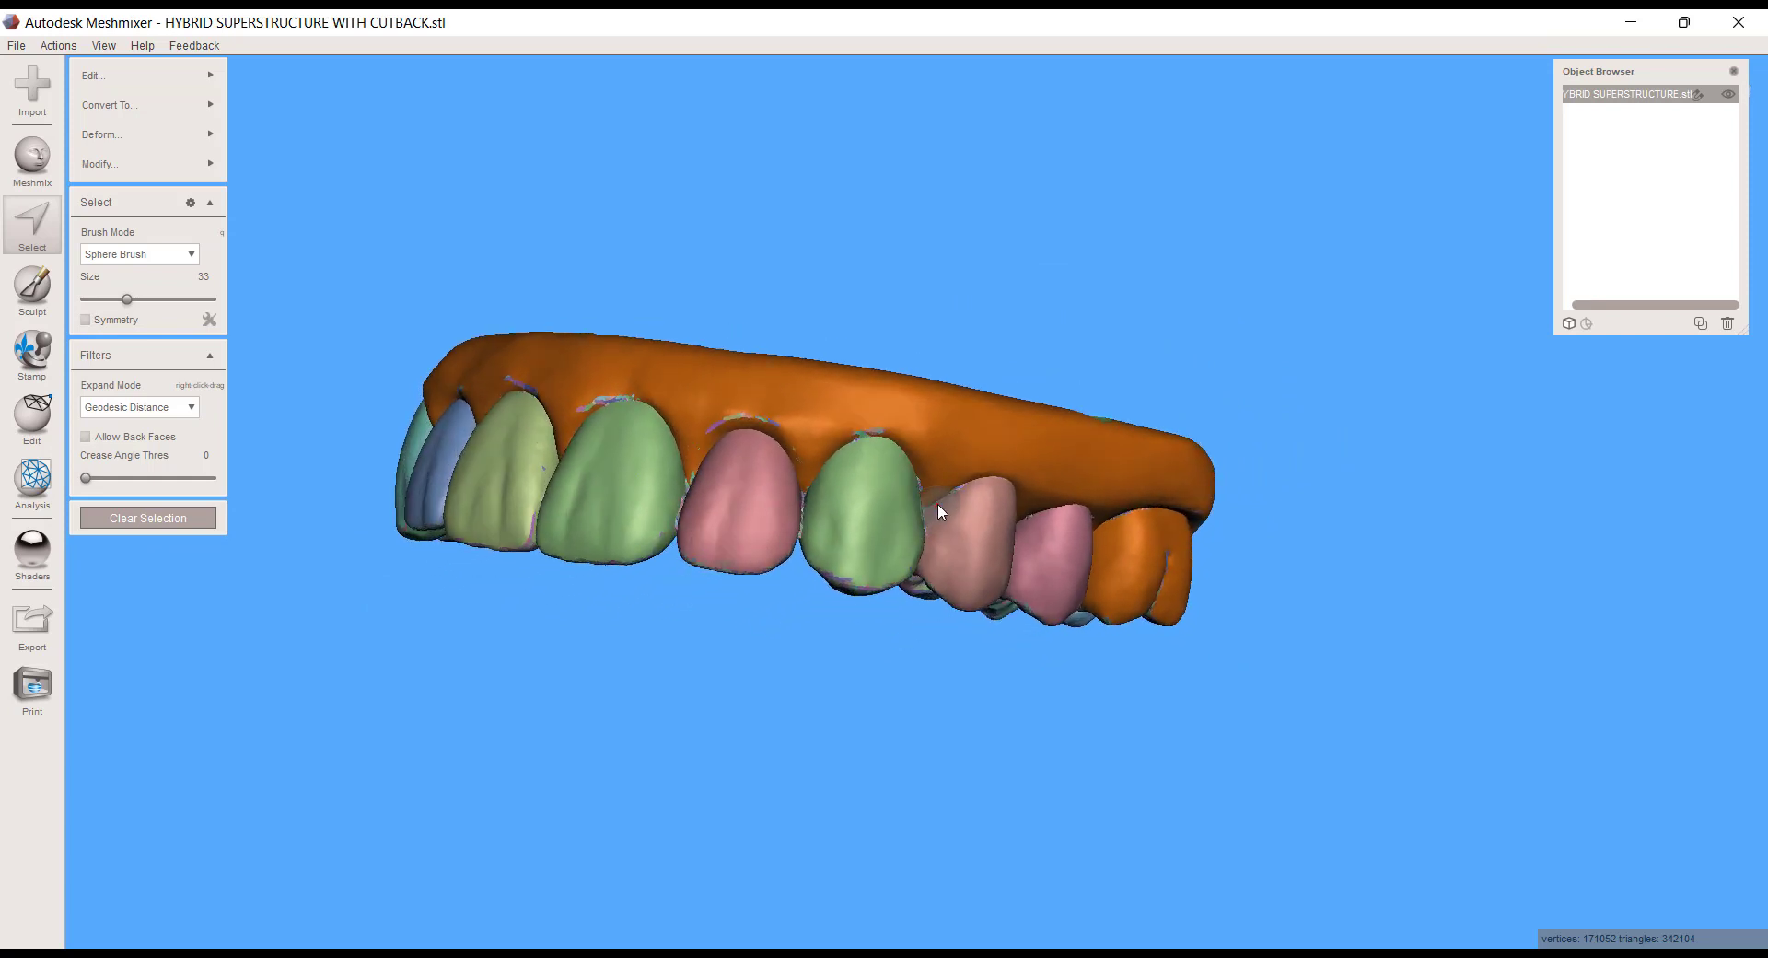
key("Escape")
- Mark a selection spot on each tooth along one side of the arch, from the rear molar to the central incisor
left_click(33, 226)
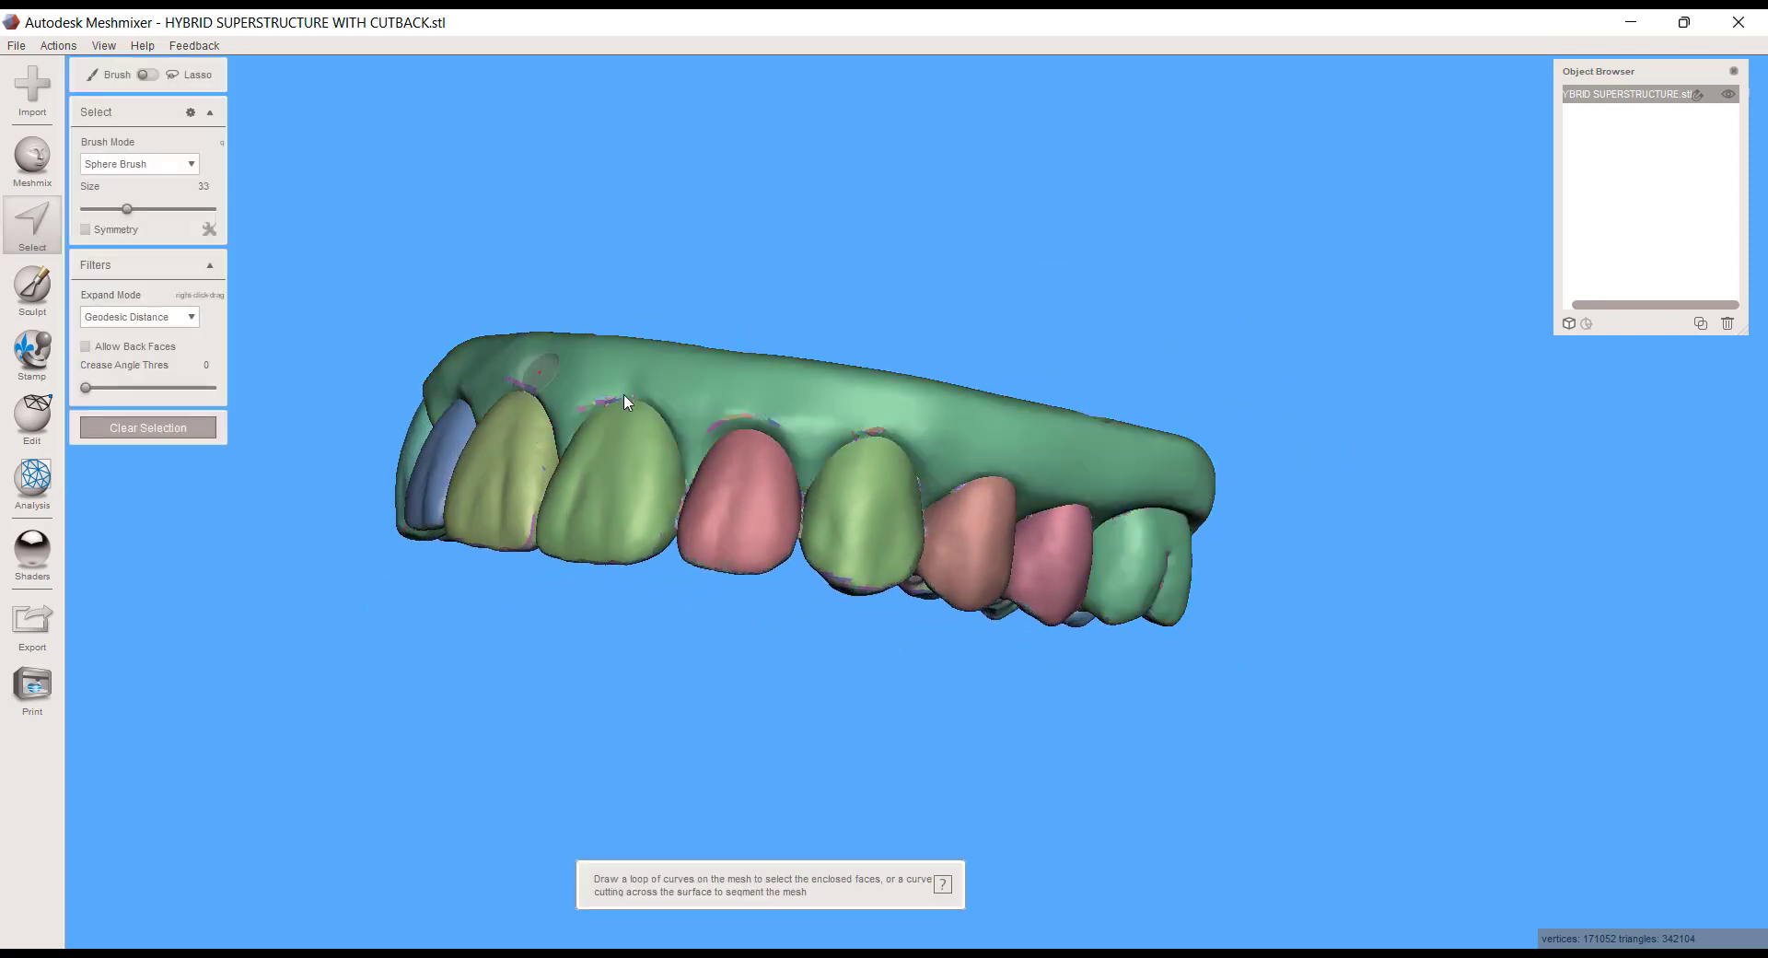
scroll(1059, 589, "down", 2)
left_click(1113, 571)
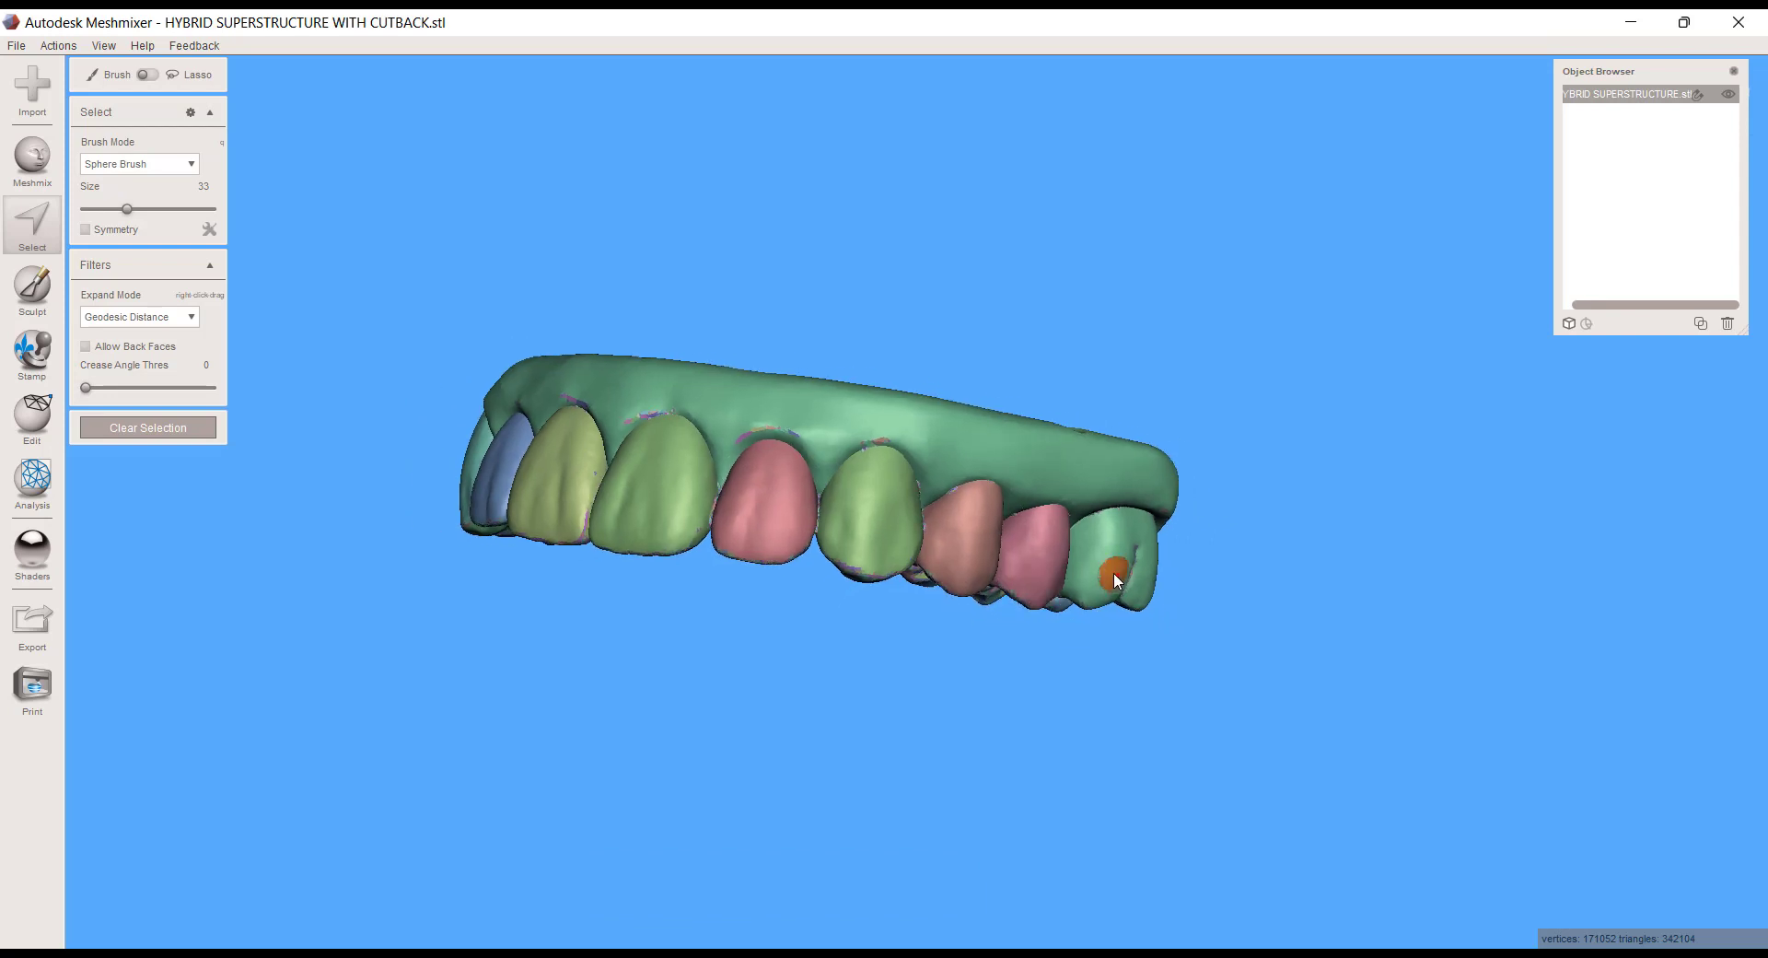
left_click(1058, 560)
left_click(972, 555)
left_click(870, 532)
left_click(791, 531)
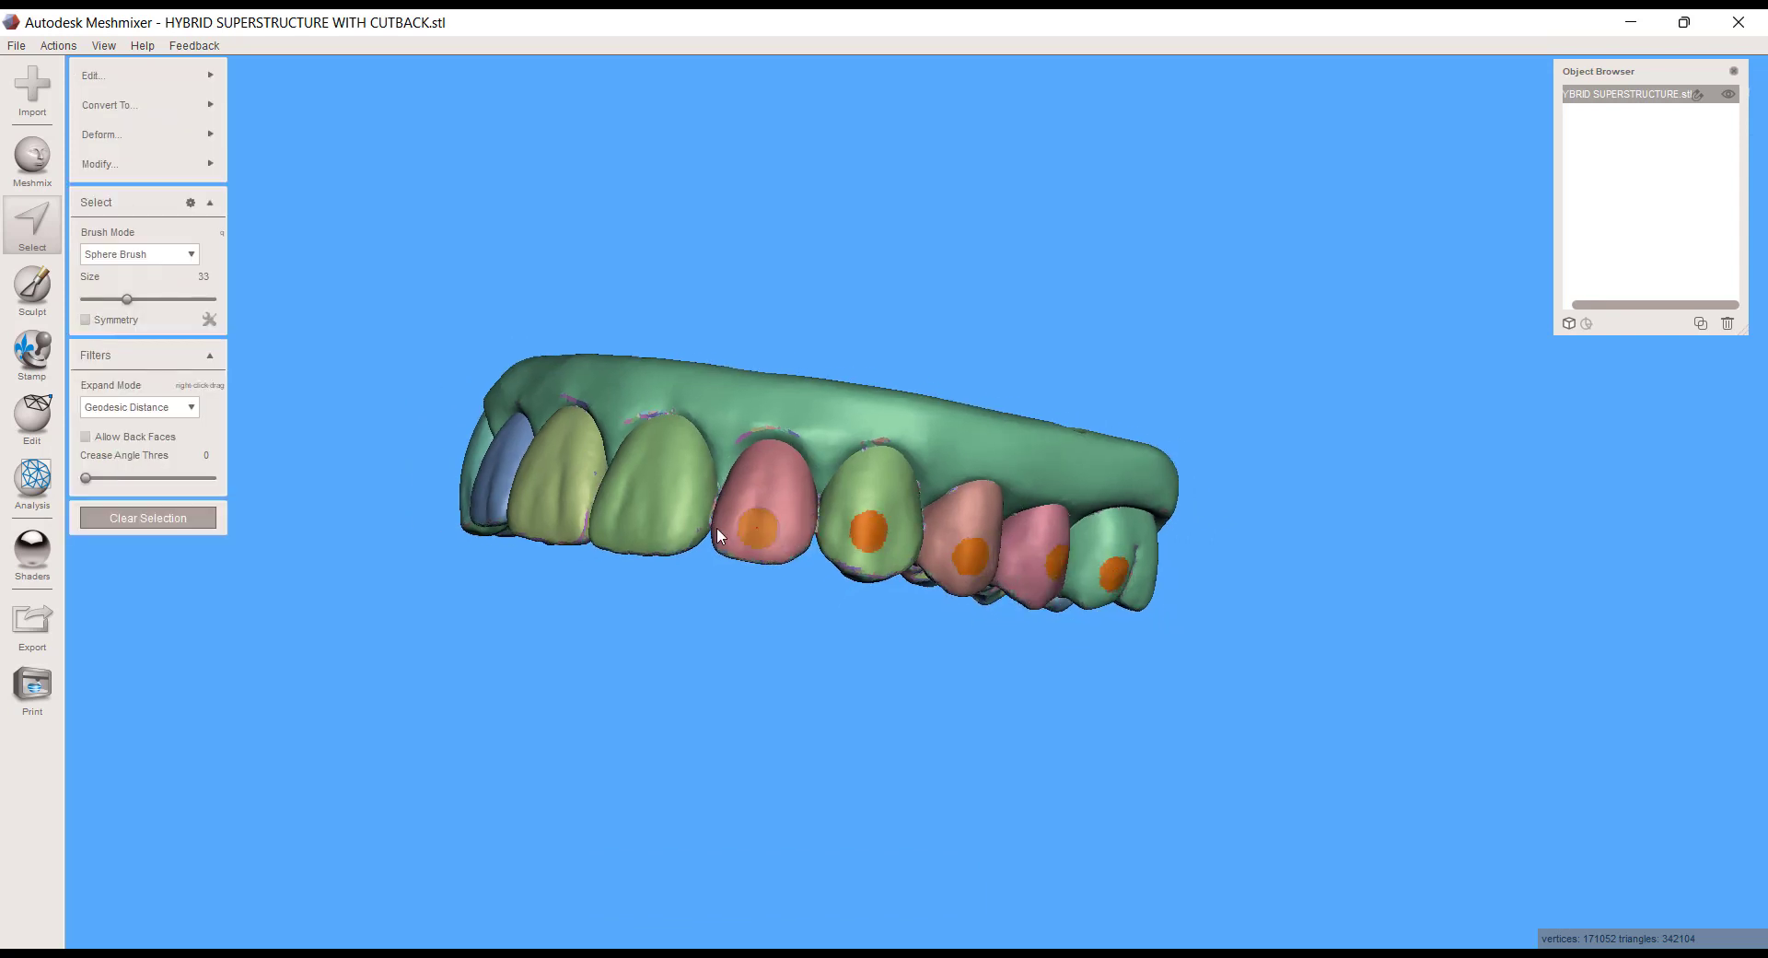
left_click(644, 511)
left_click(563, 504)
mouse_move(564, 505)
right_mouse_down()
mouse_move(644, 533)
mouse_move(994, 555)
right_mouse_up()
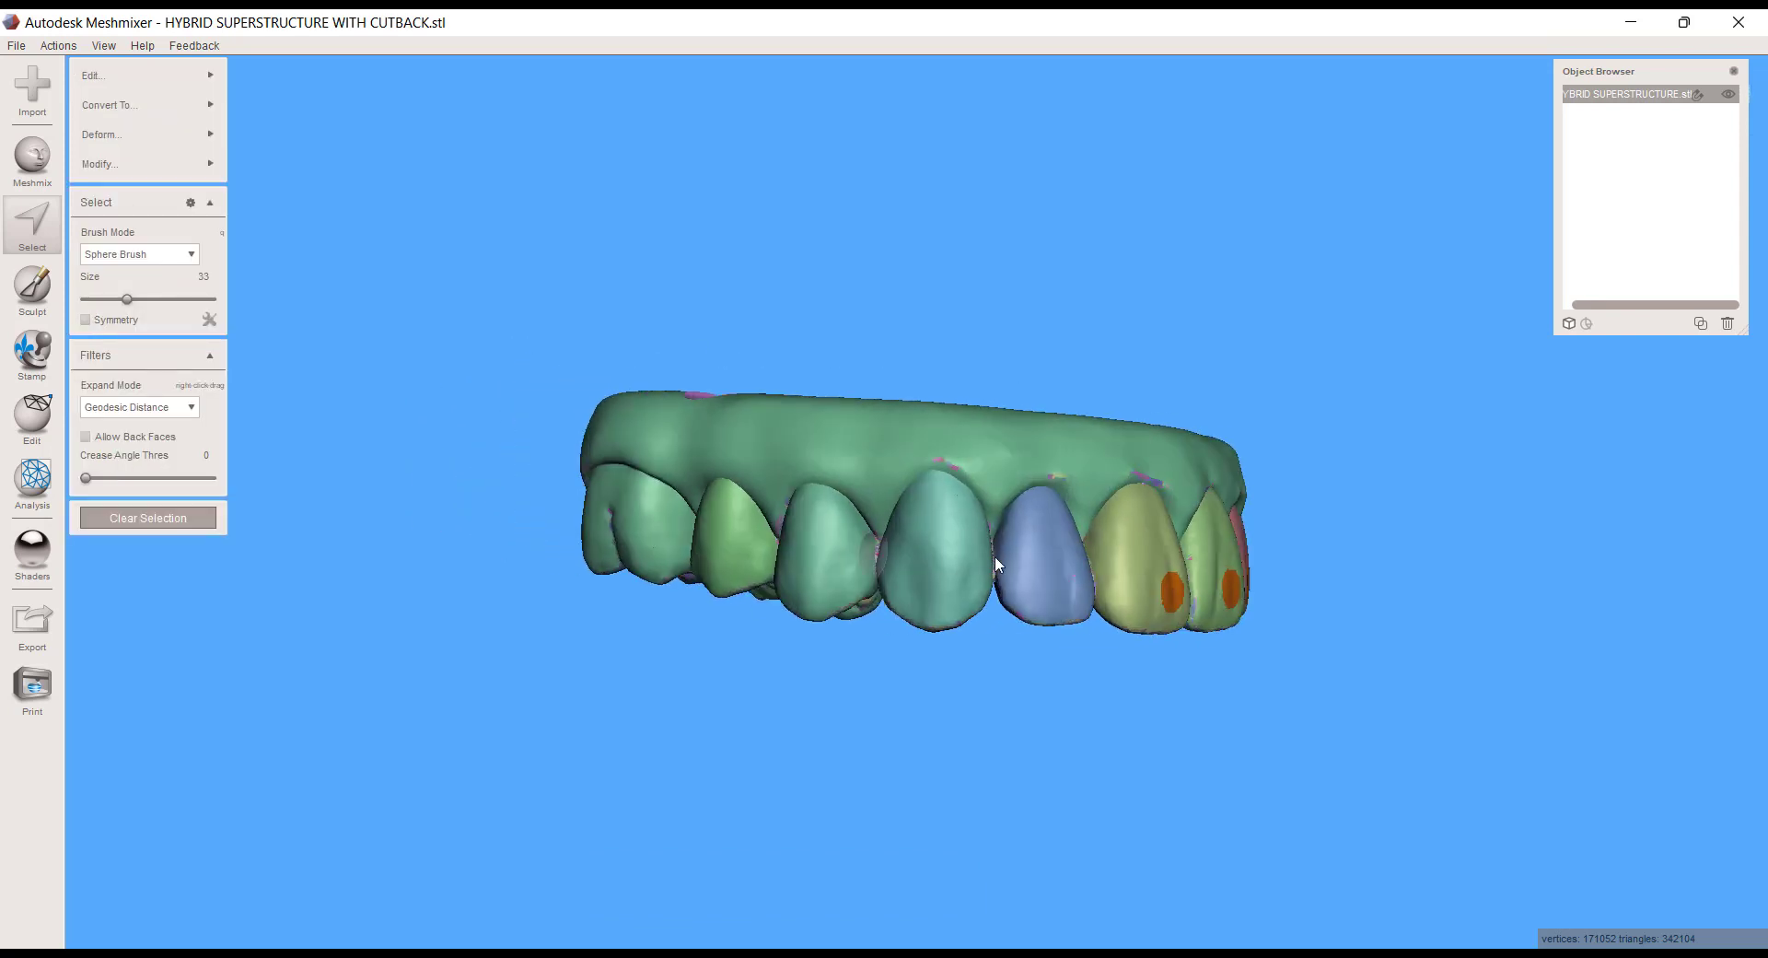
- Mark the remaining teeth up to the opposite molar, try expanding the marks to whole face groups, and clear the selection
left_click(1038, 576)
left_click(946, 580)
left_click(823, 577)
left_click(727, 550)
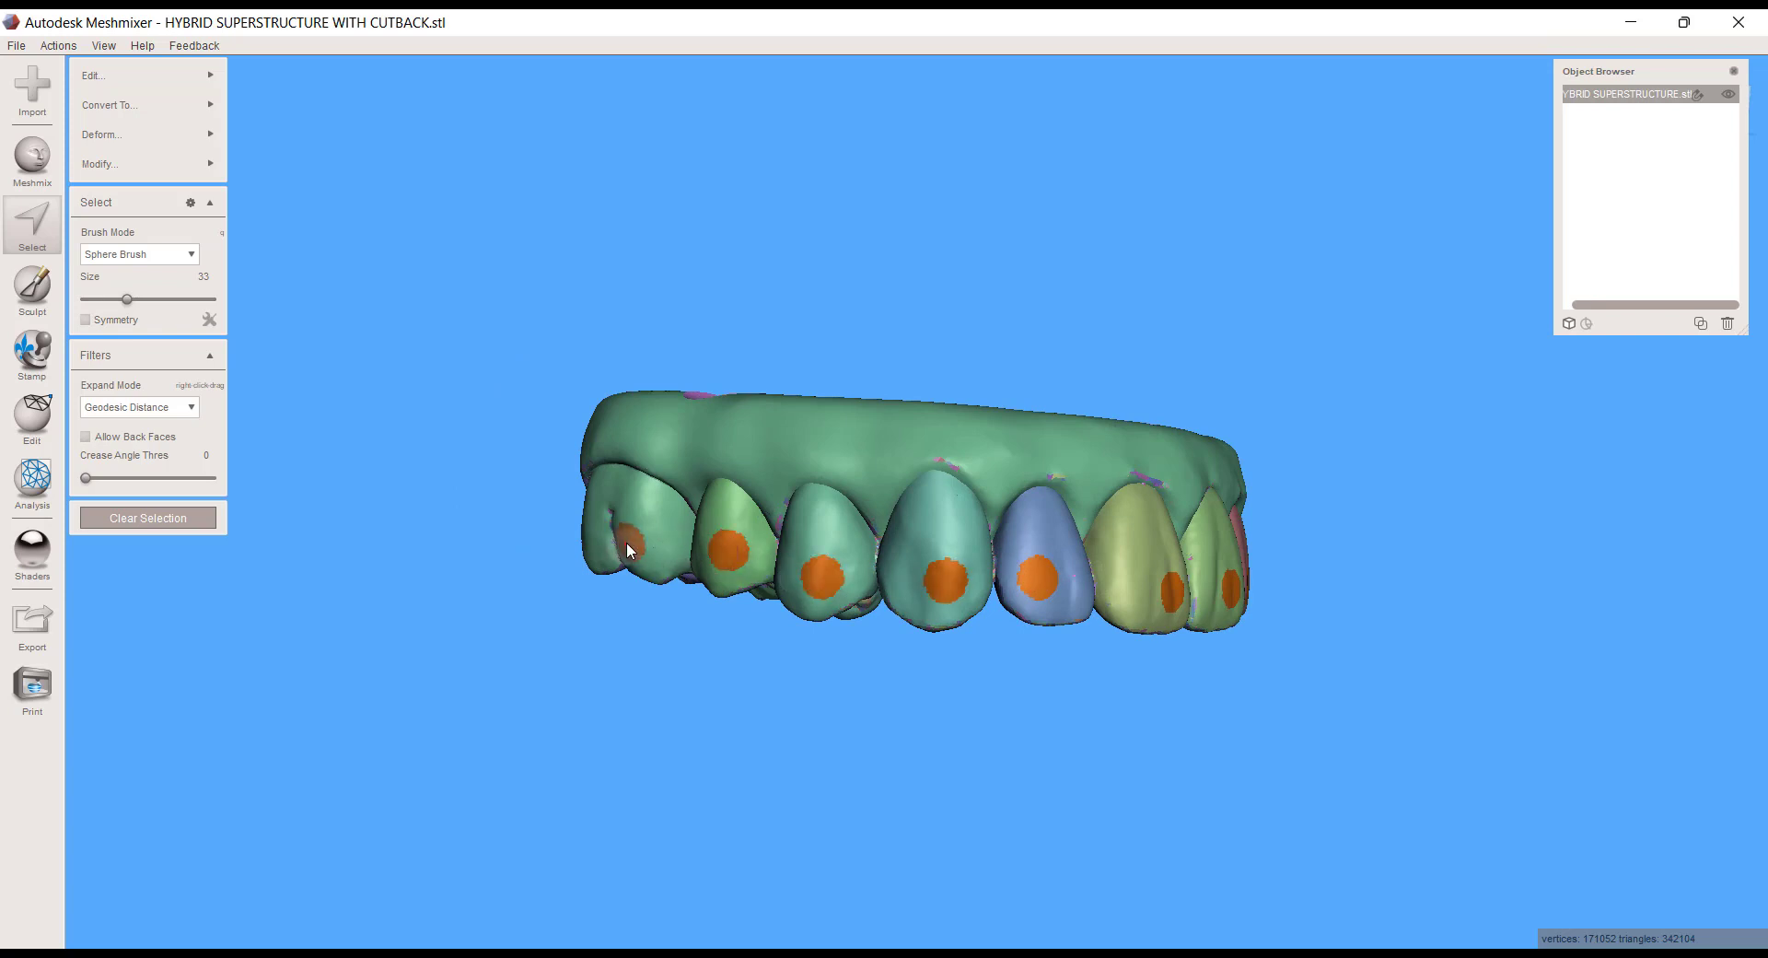
key("g")
scroll(751, 610, "up", 4)
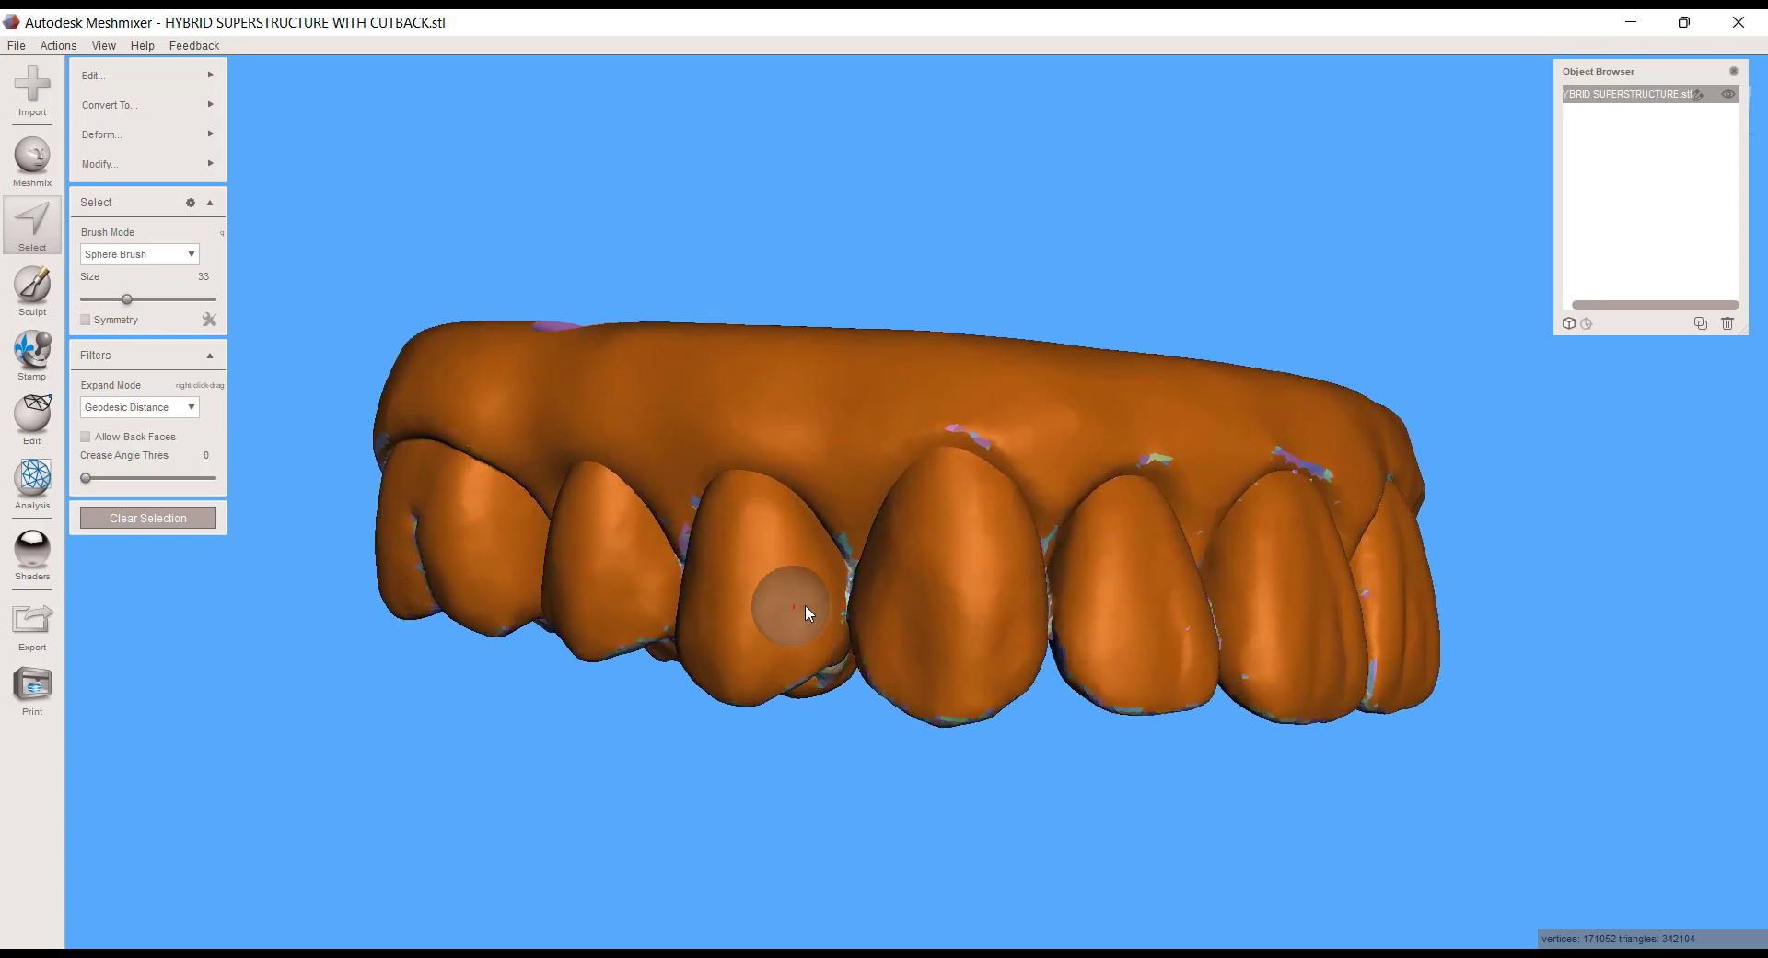
left_click(138, 518)
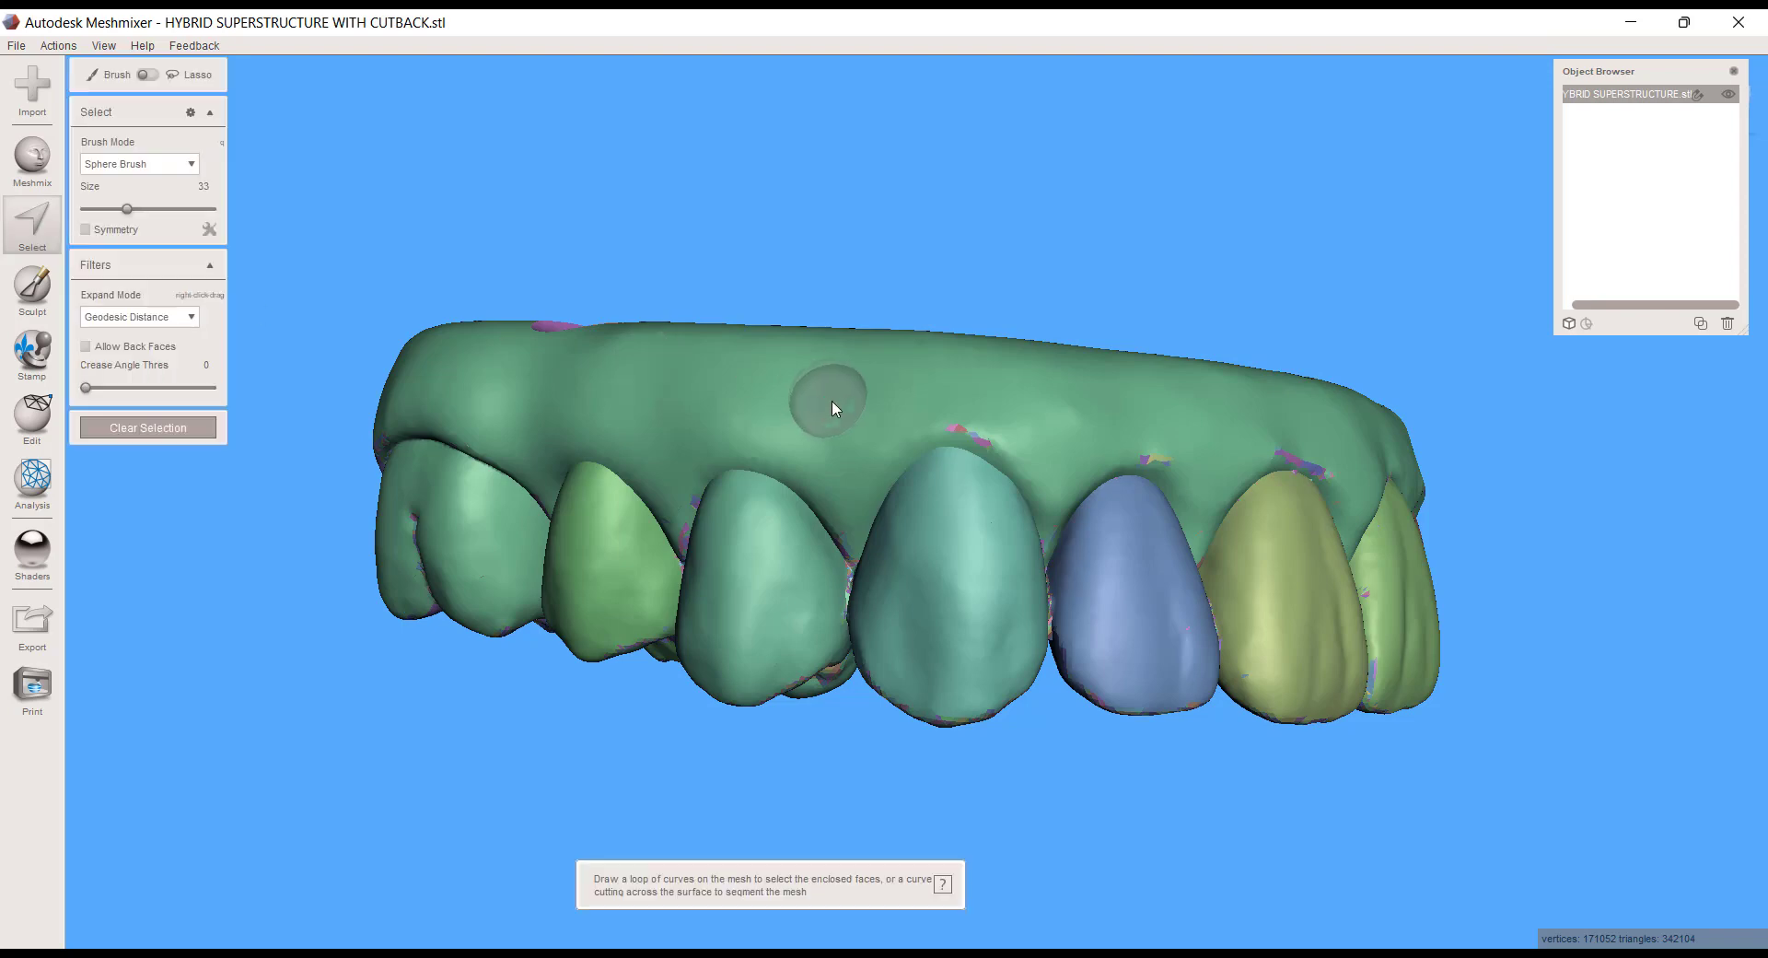
- Select the whole gum face group, starting from a spot on the gum above the teeth
left_click(835, 408)
key("g")
scroll(632, 571, "up", 2)
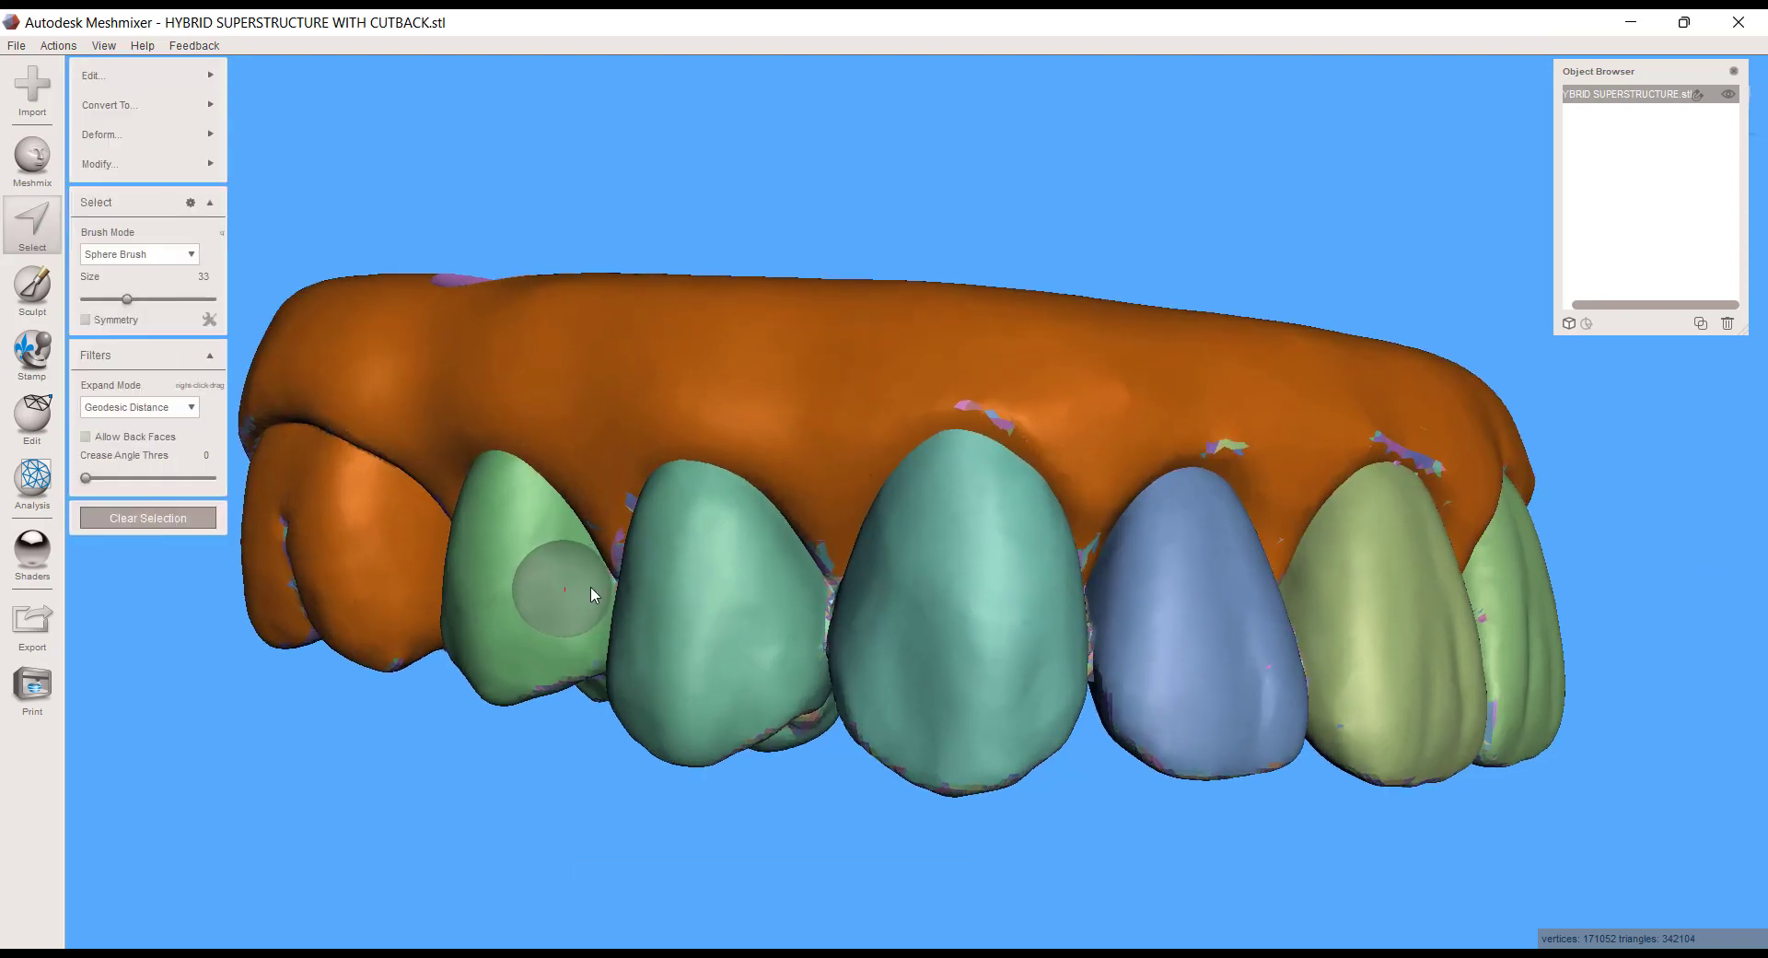
- Try to deselect a band across the margin between the rear molar and the gum, and undo it
right_click_drag(590, 543, 1055, 531)
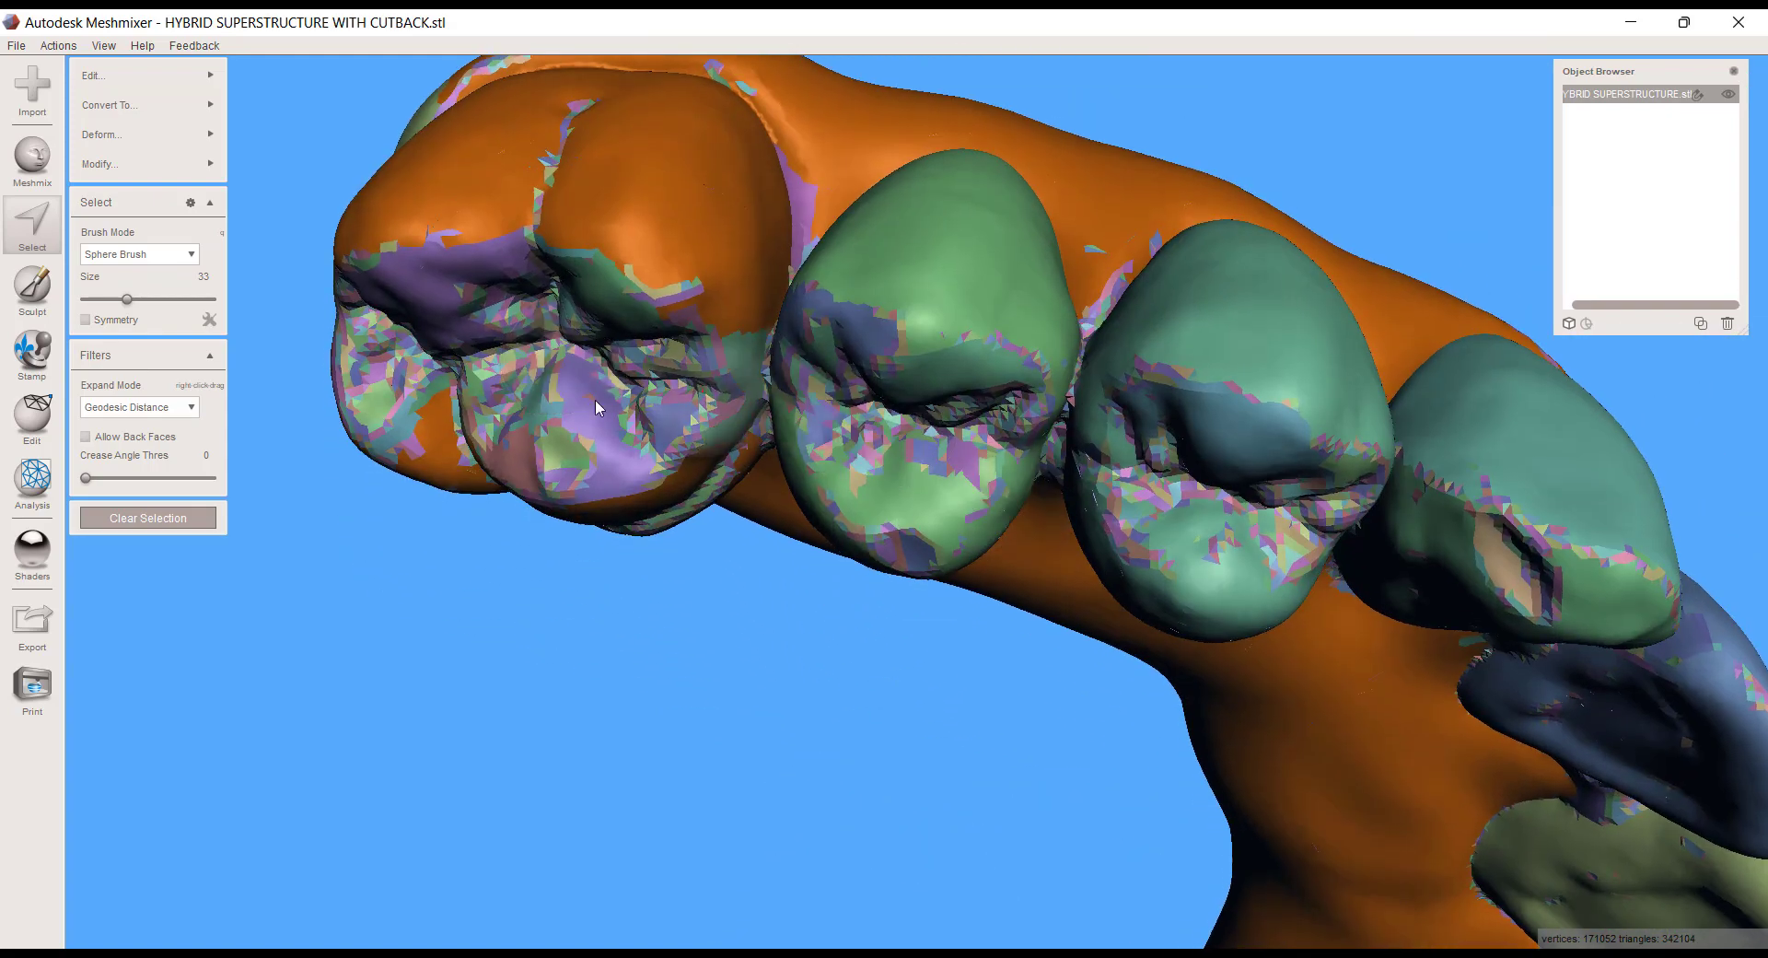
scroll(801, 500, "up", 2)
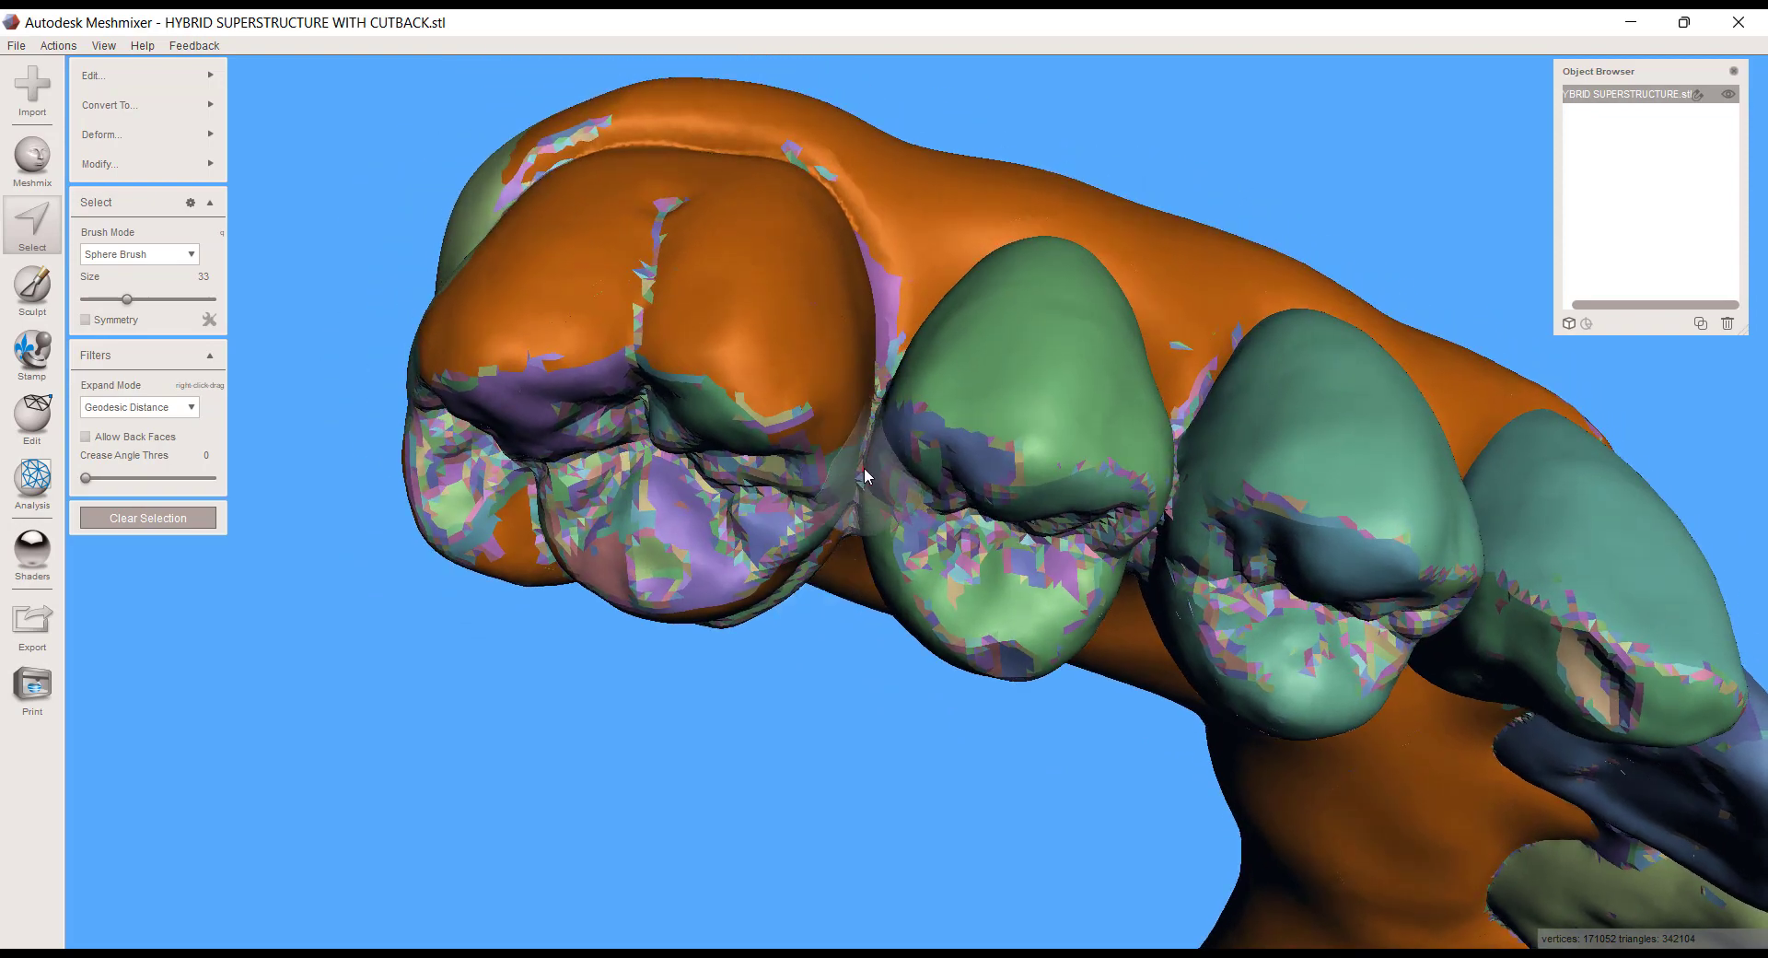
right_click_drag(864, 475, 750, 575)
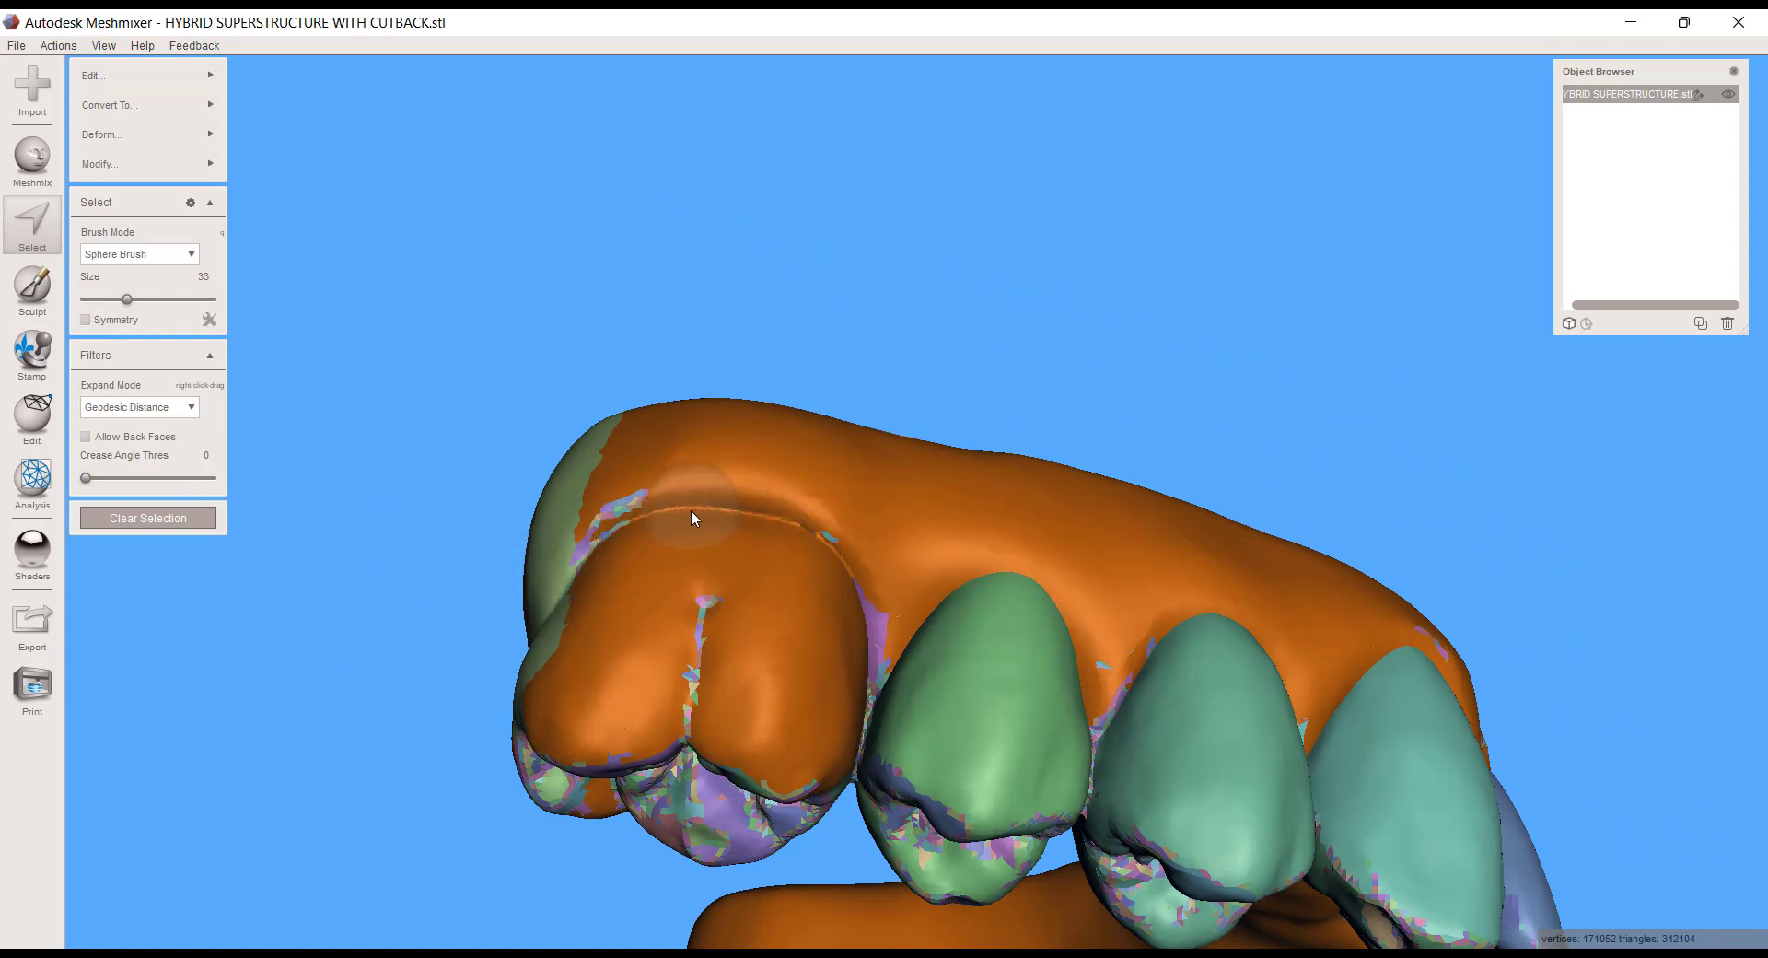
left_click_drag(690, 510, 790, 527)
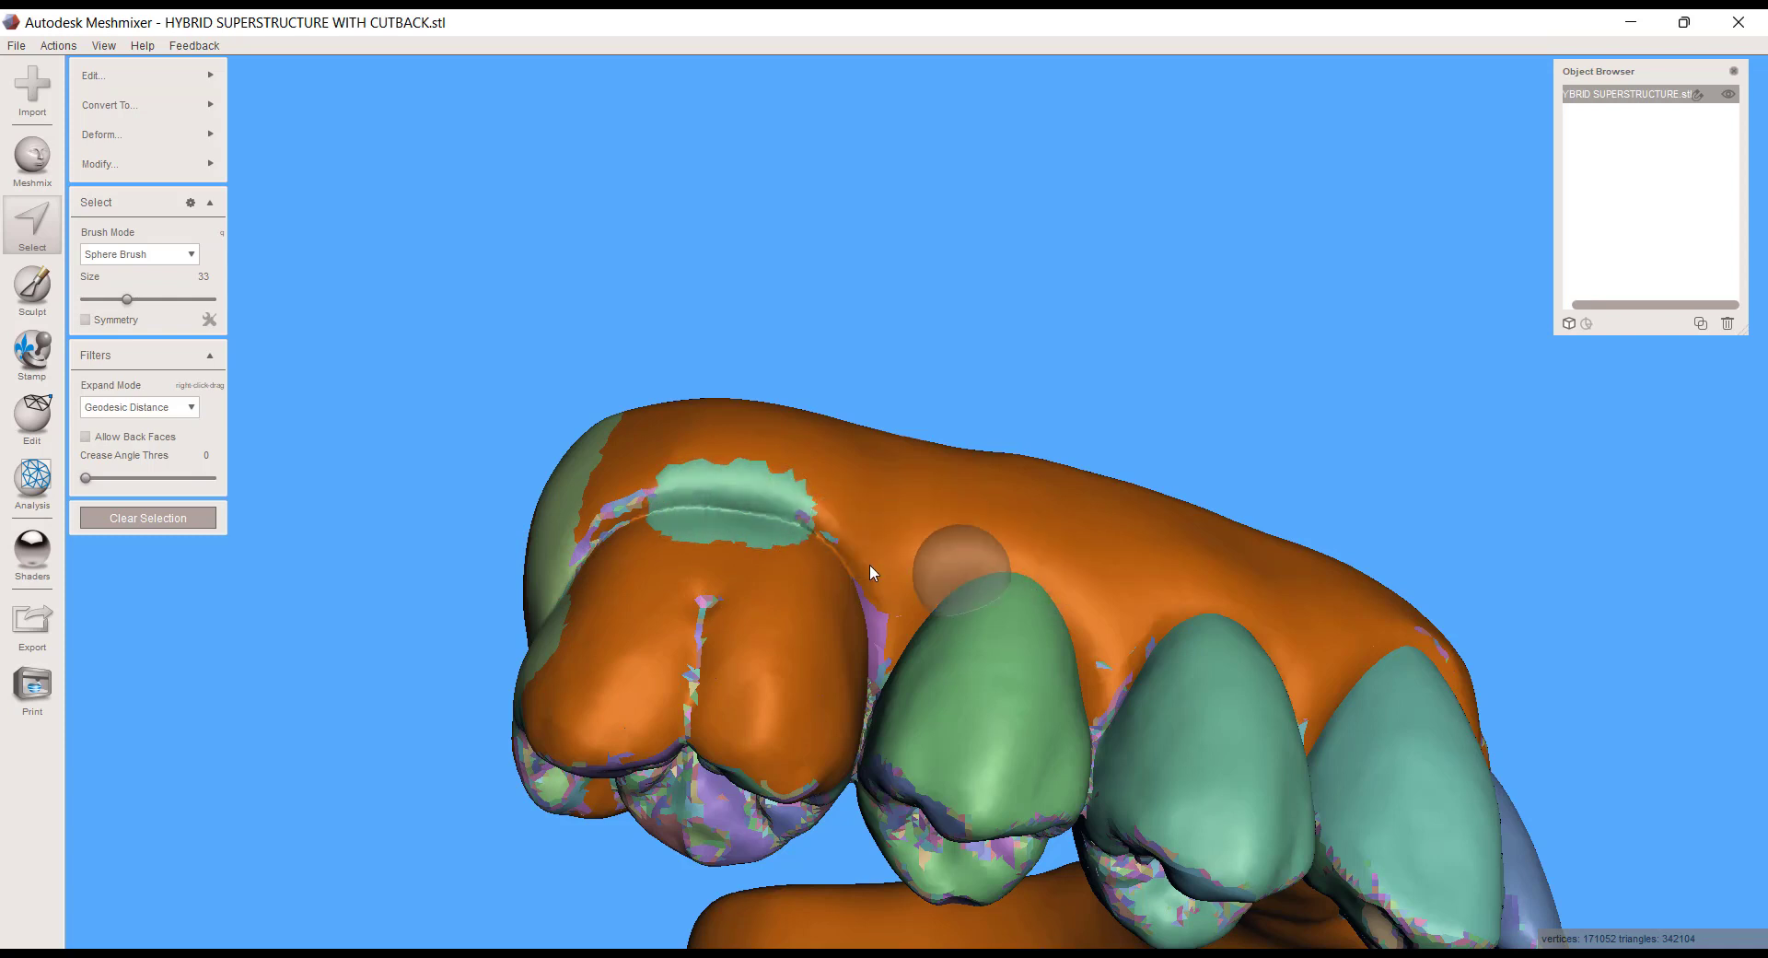
key("ctrl+z")
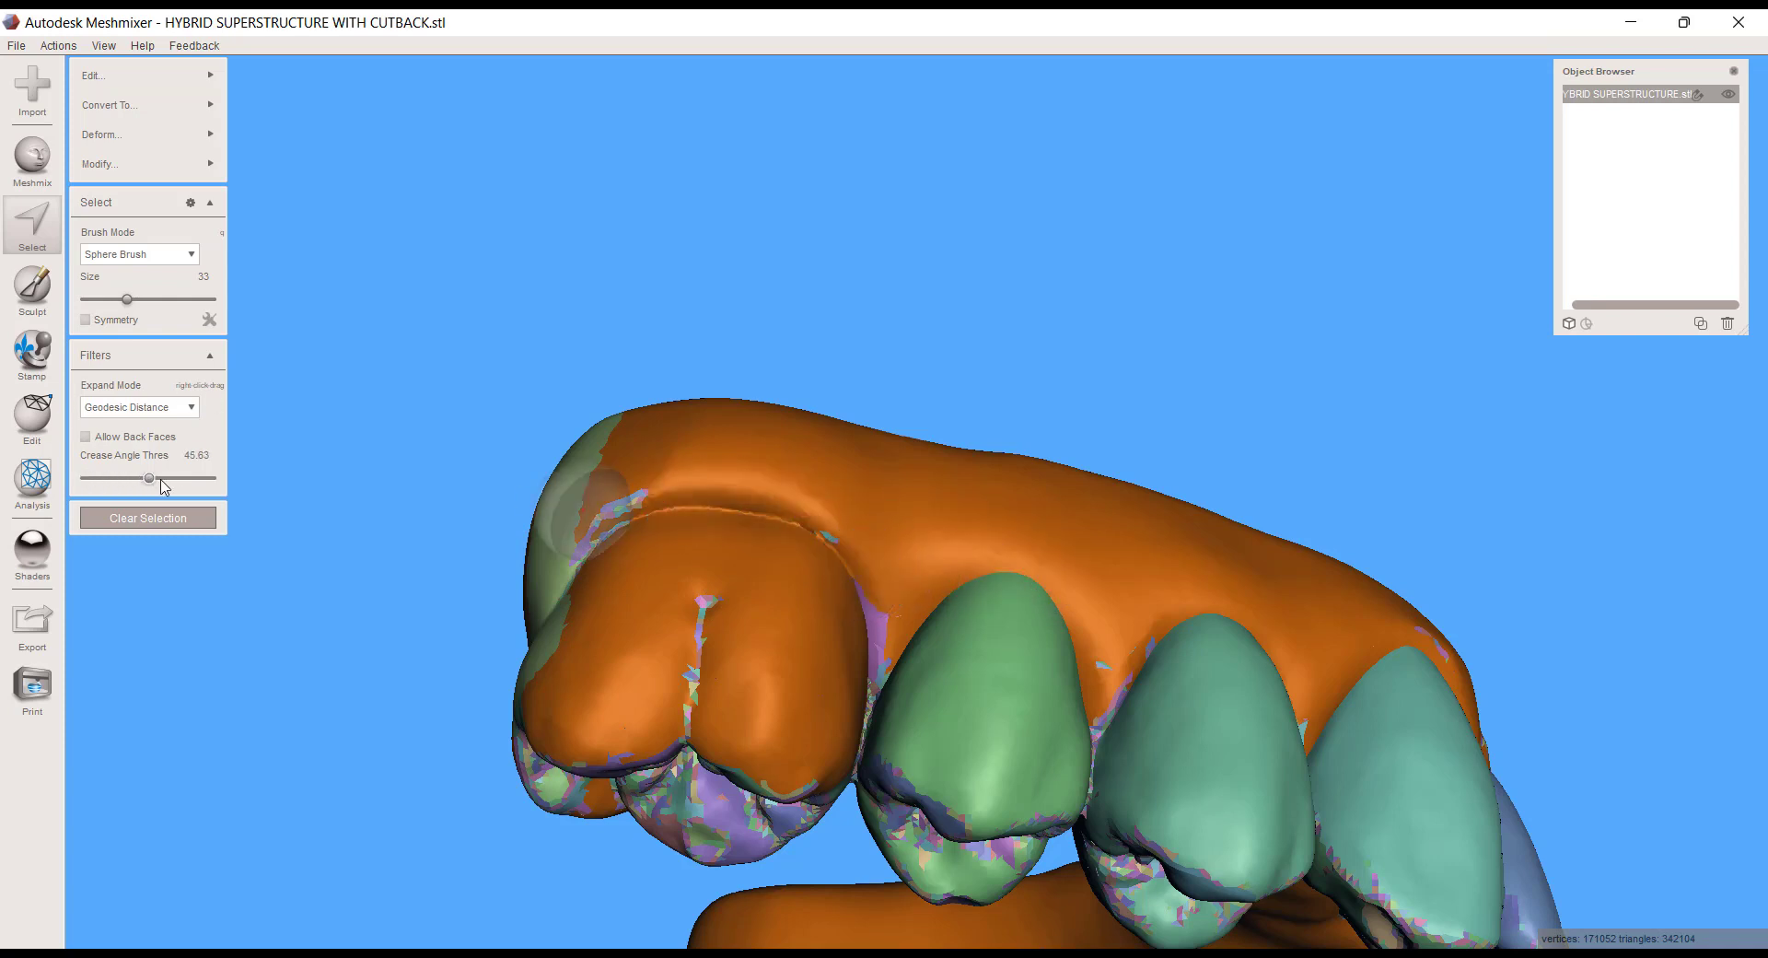
- Set the crease angle threshold to 78.87 and deselect a band on the rear molar along its gum margin and front side
left_click_drag(194, 479, 196, 478)
scroll(790, 635, "up", 3)
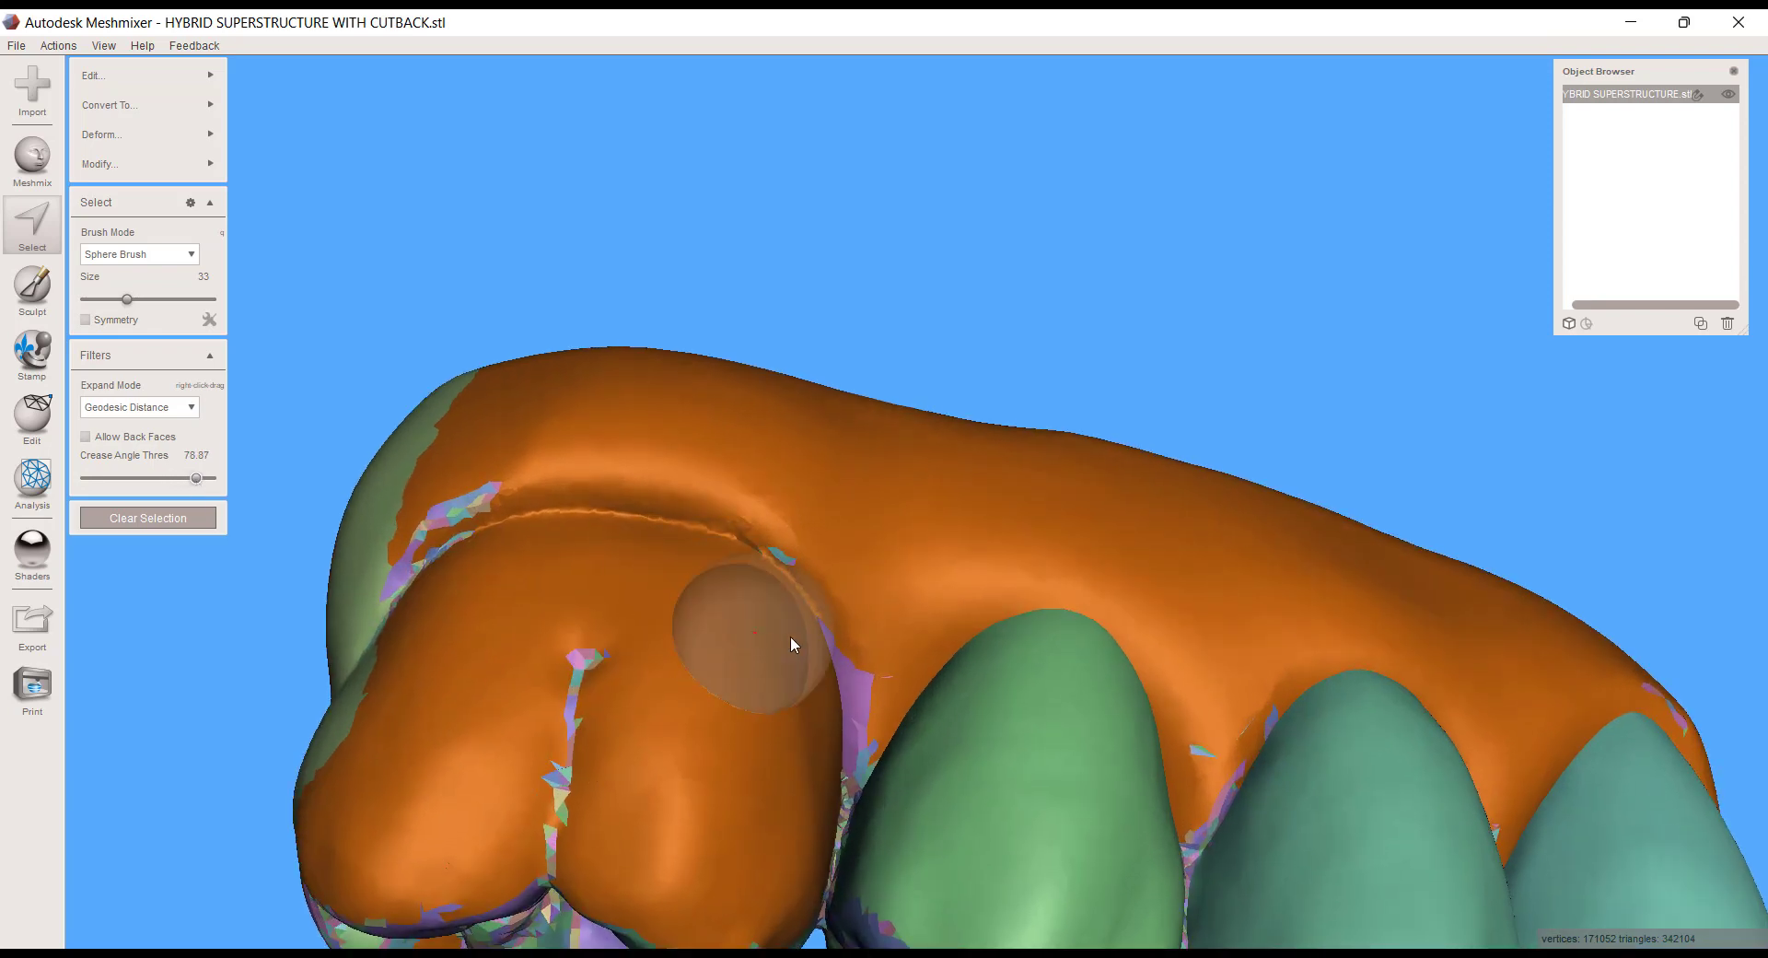
mouse_move(808, 656)
left_mouse_down("ctrl")
mouse_move(764, 604)
mouse_move(594, 546)
mouse_move(473, 555)
mouse_move(409, 604)
left_mouse_up("ctrl")
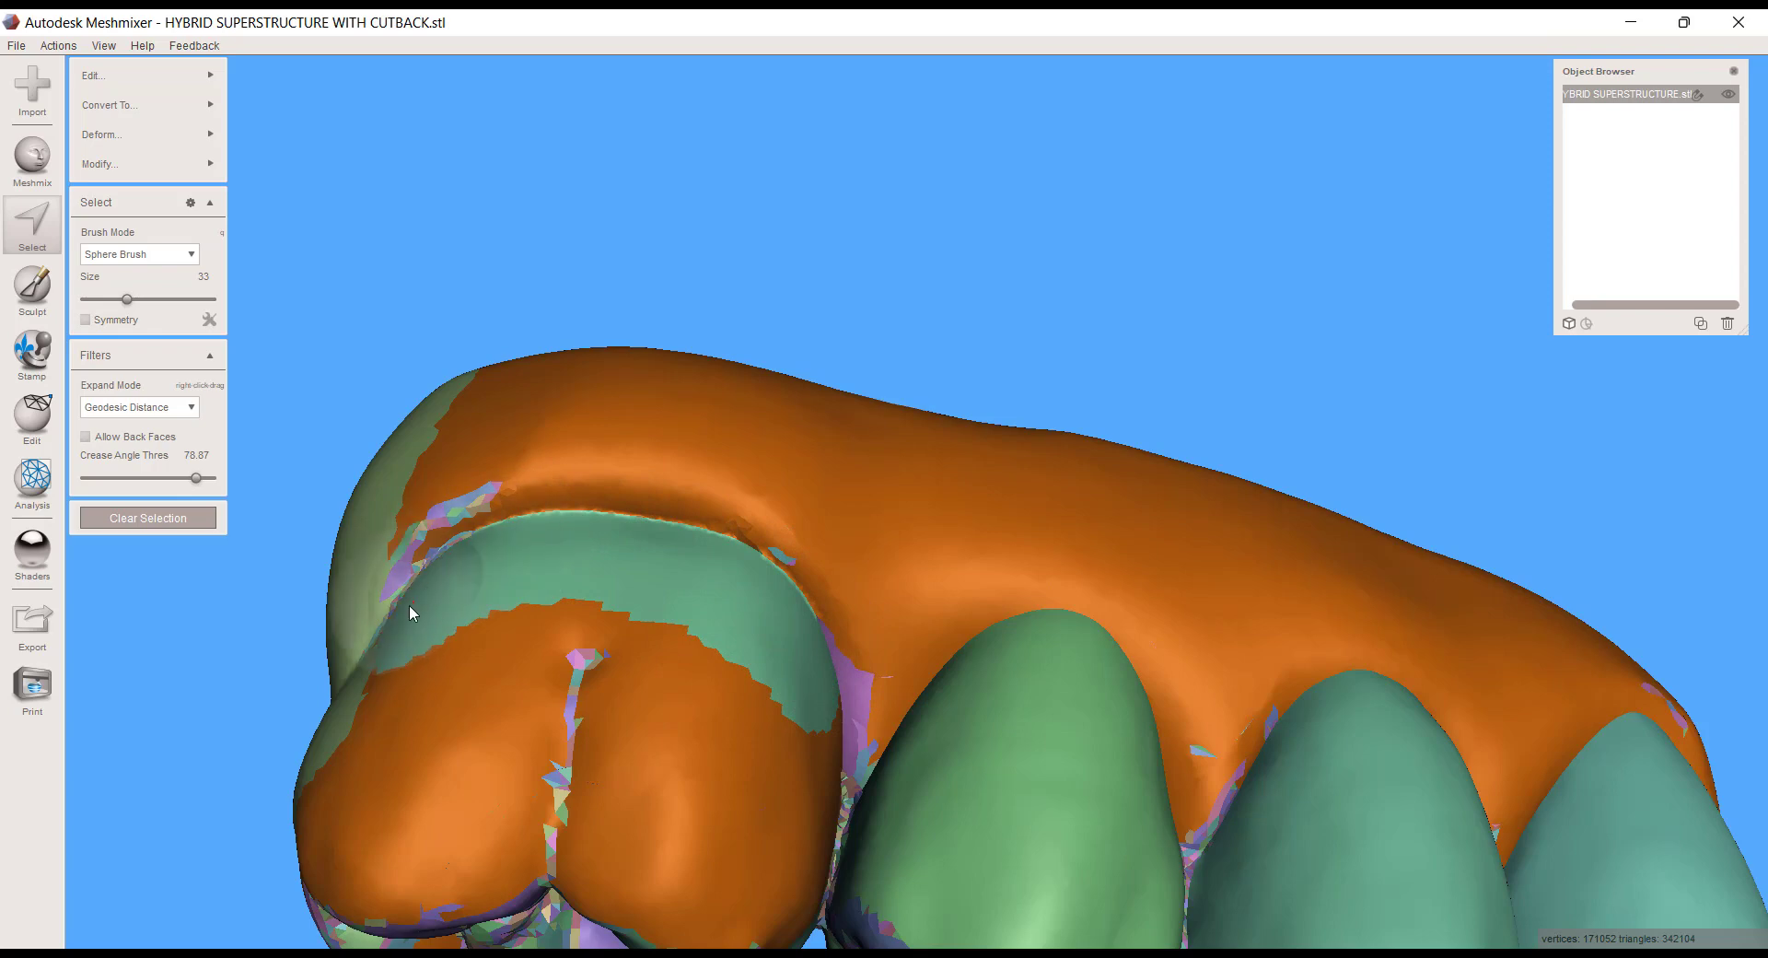
scroll(1013, 737, "down", 3)
mouse_move(1076, 788)
right_mouse_down()
mouse_move(1054, 588)
mouse_move(1068, 665)
mouse_move(1061, 641)
mouse_move(1015, 634)
right_mouse_up()
scroll(672, 648, "up", 3)
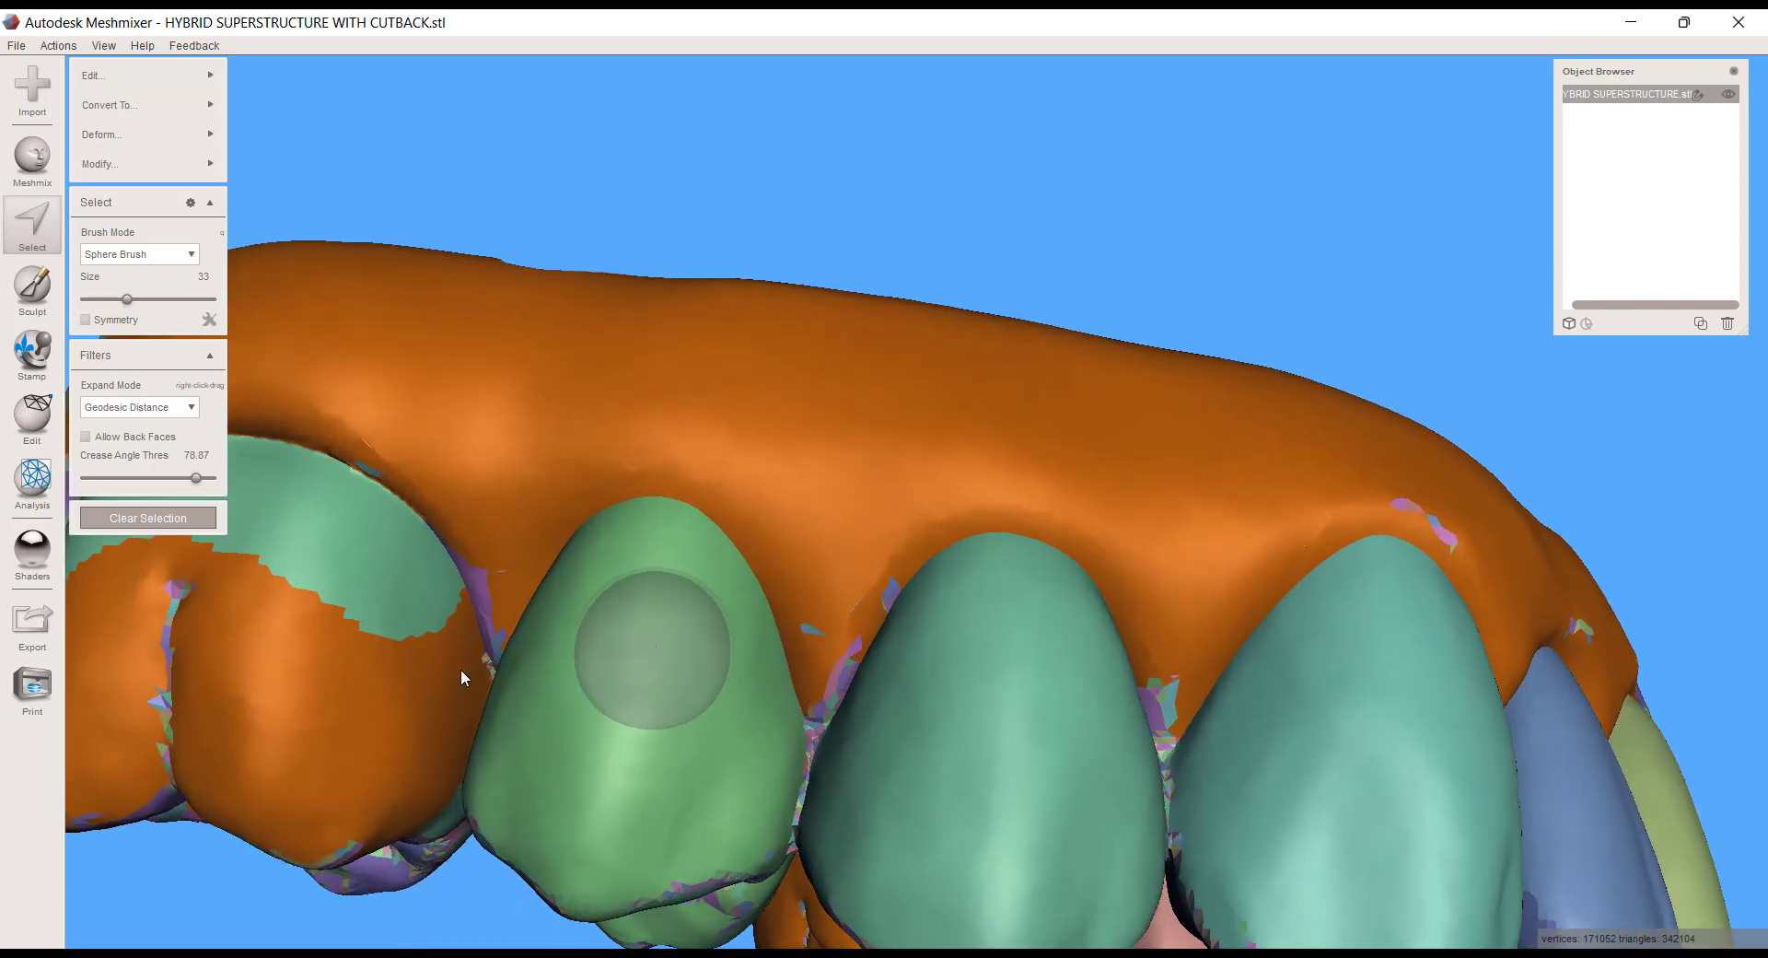
left_click_drag(412, 616, 445, 724, "ctrl")
scroll(994, 730, "down", 3)
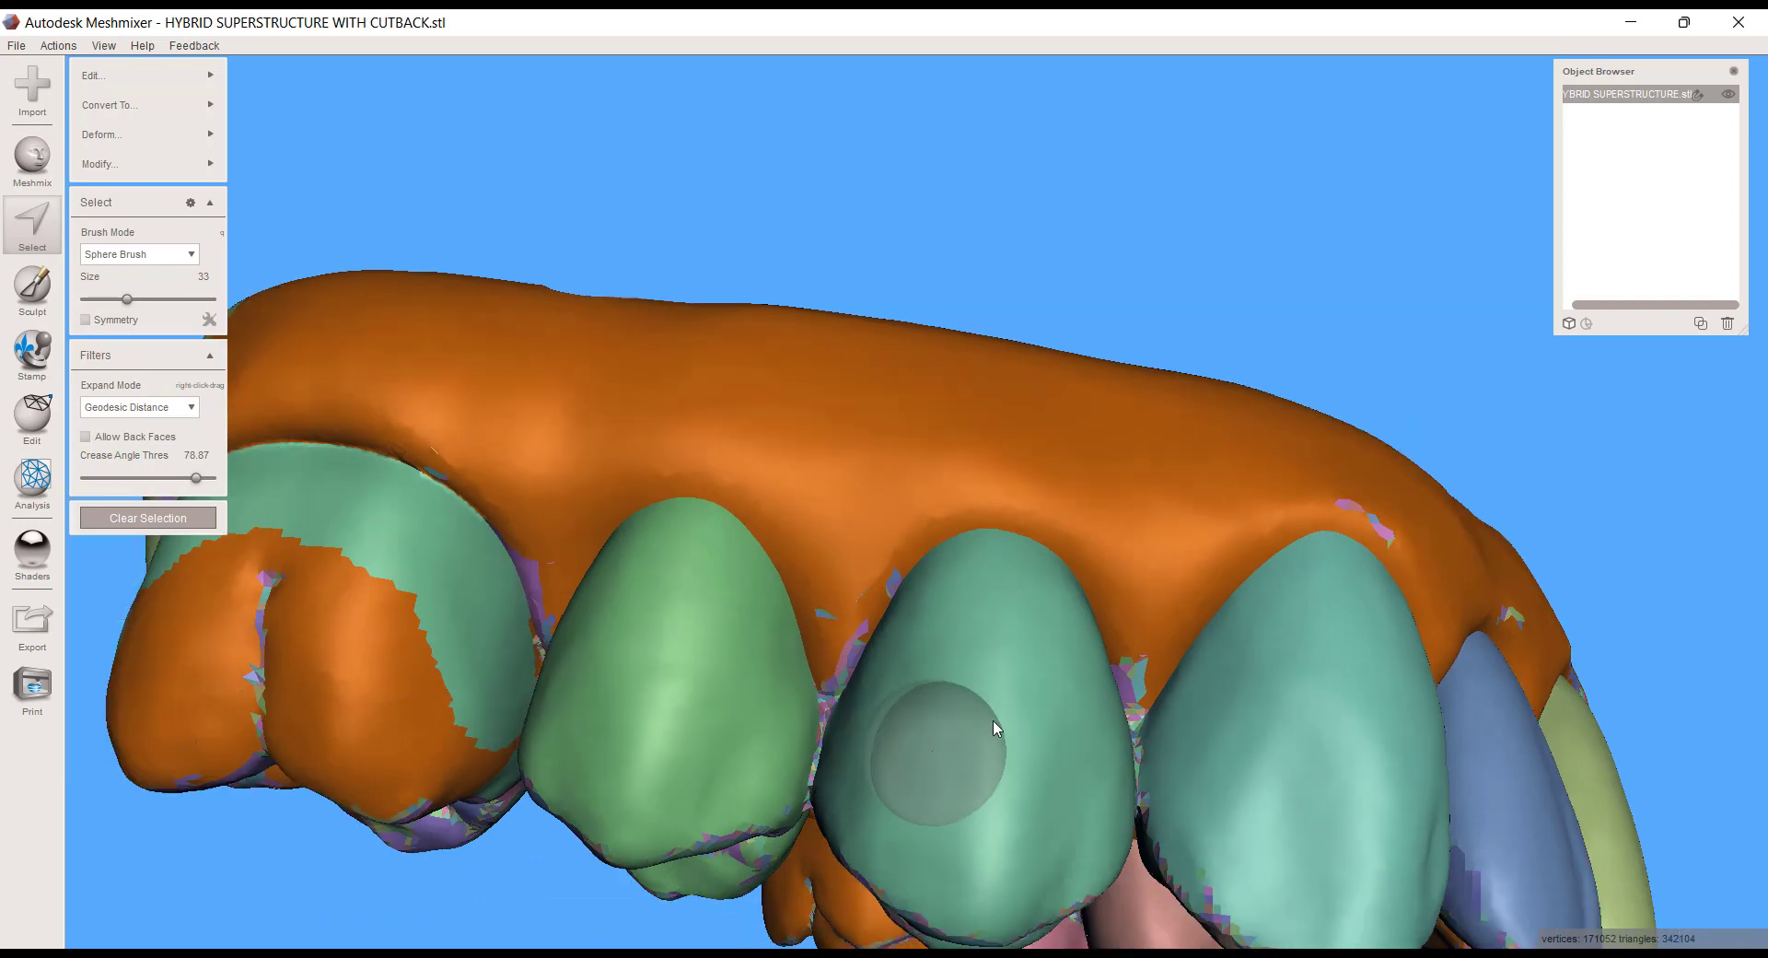
- Add the unselected gum patches above and between the canine, lateral incisor and first central incisor to the selection
middle_click_drag(1113, 738, 1130, 714)
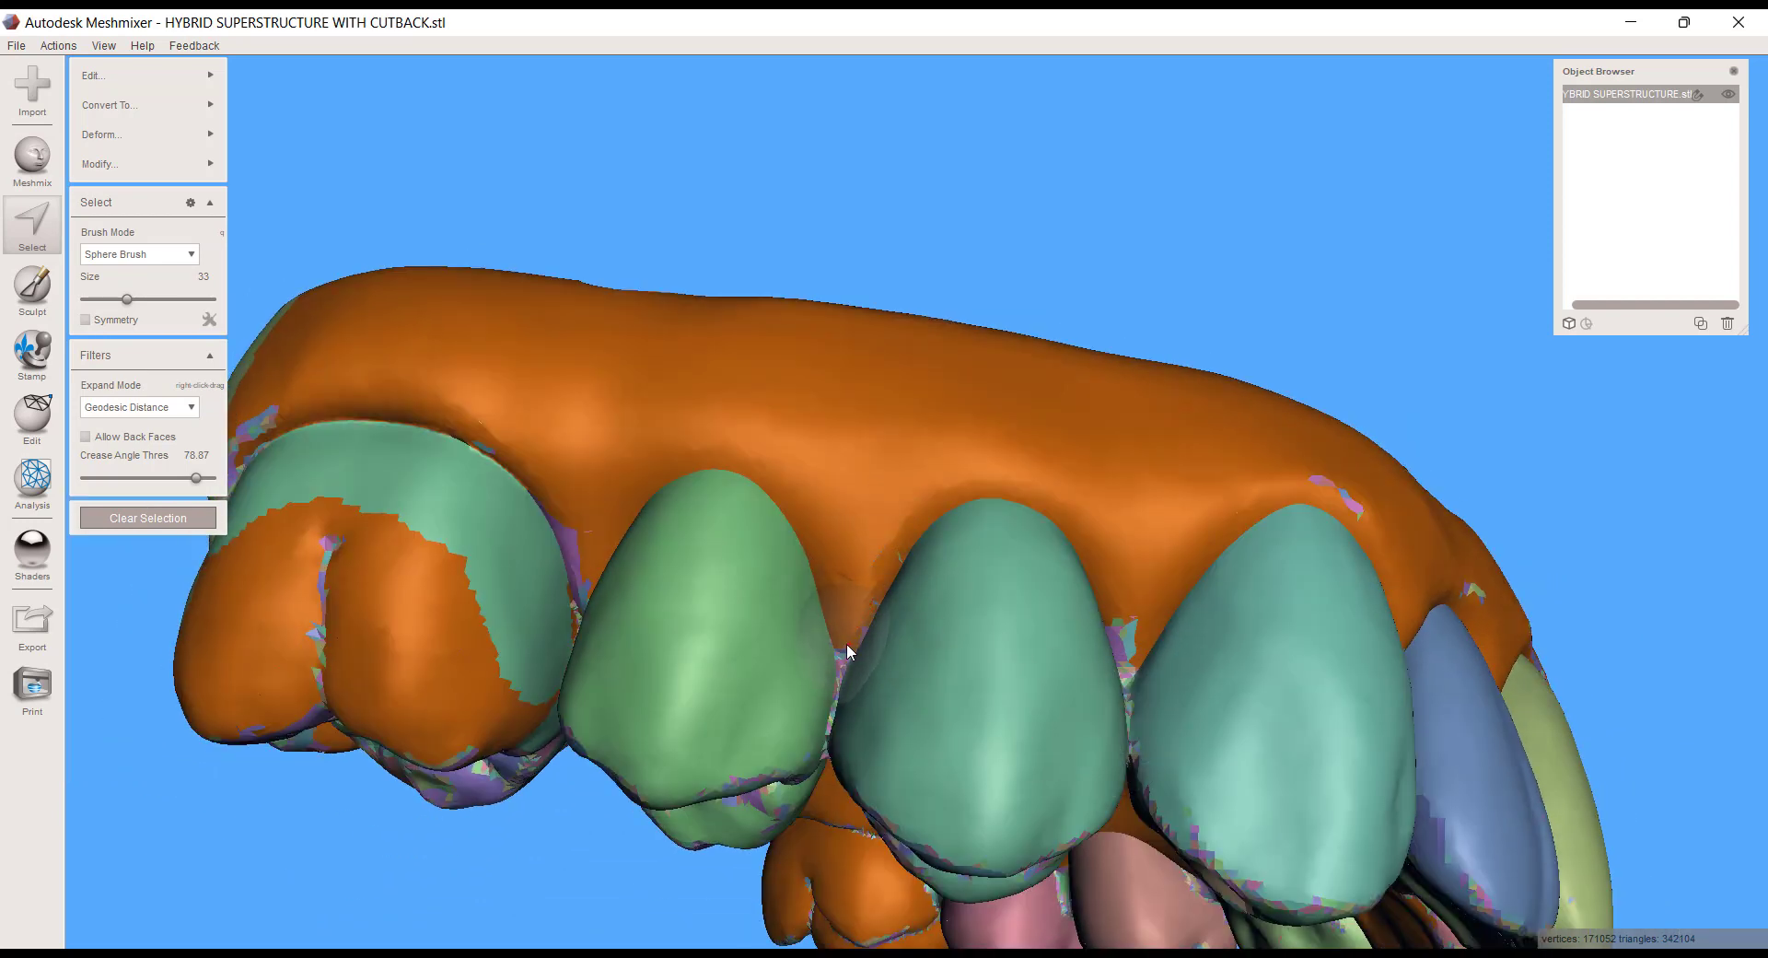
right_click_drag(1146, 619, 998, 672)
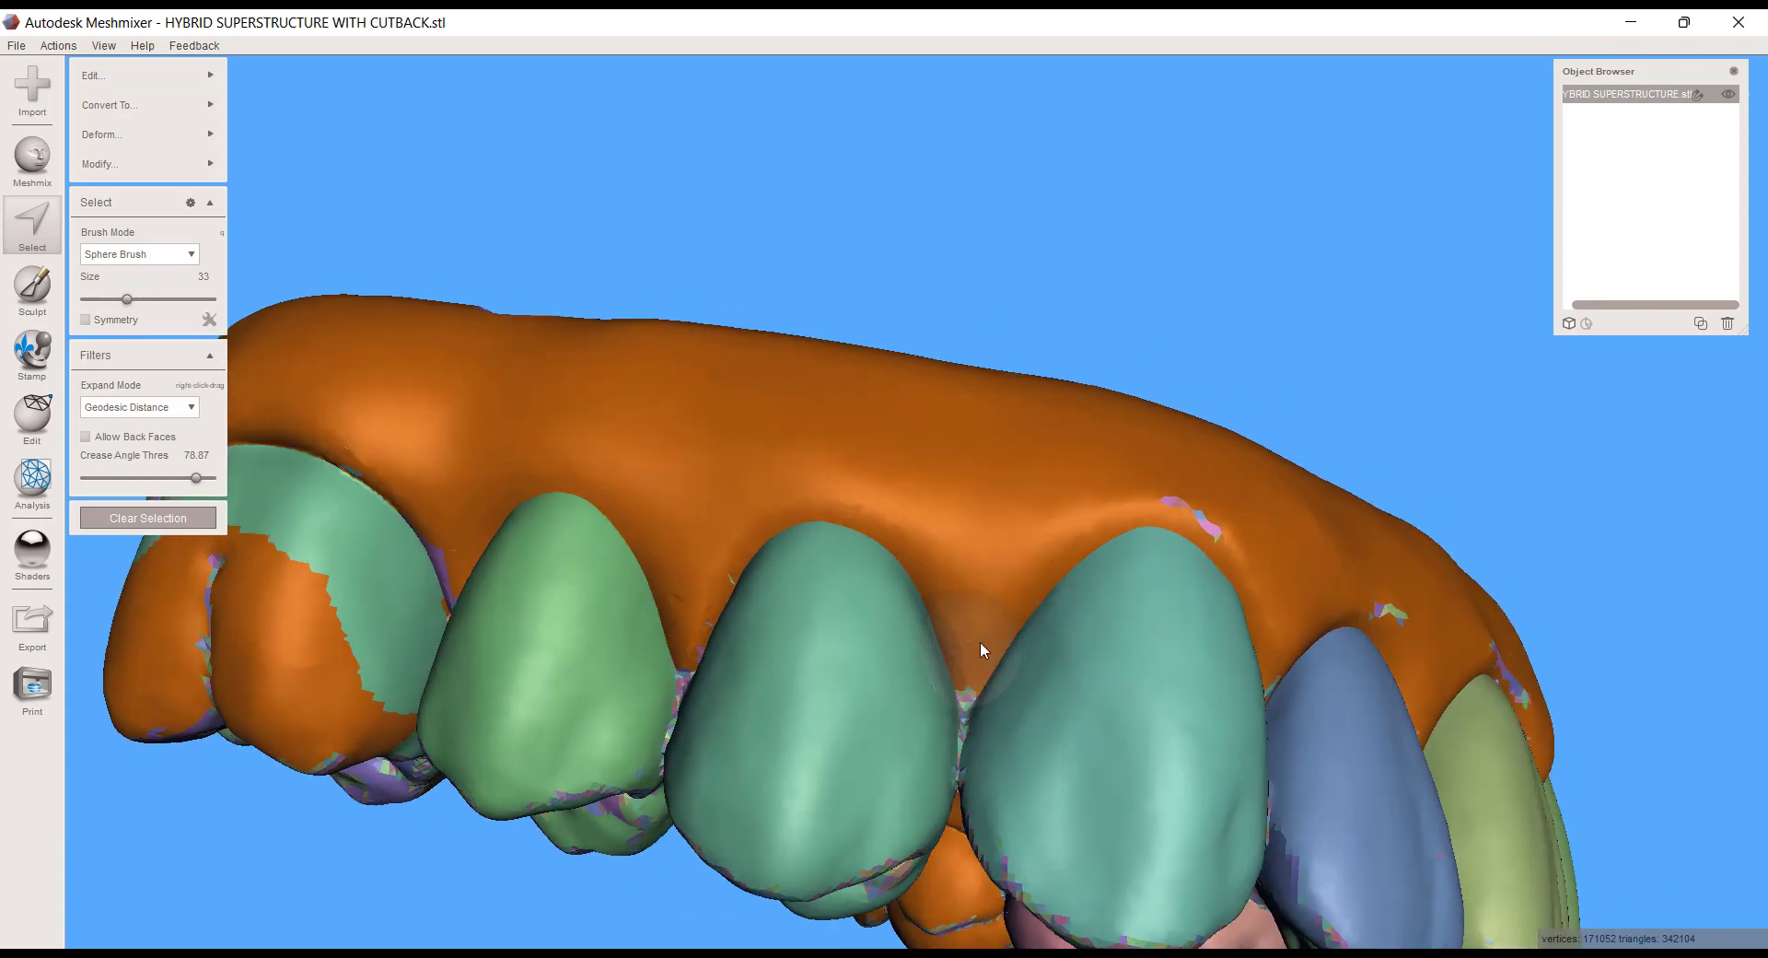
left_click(1201, 500)
right_click_drag(1300, 562, 1117, 544)
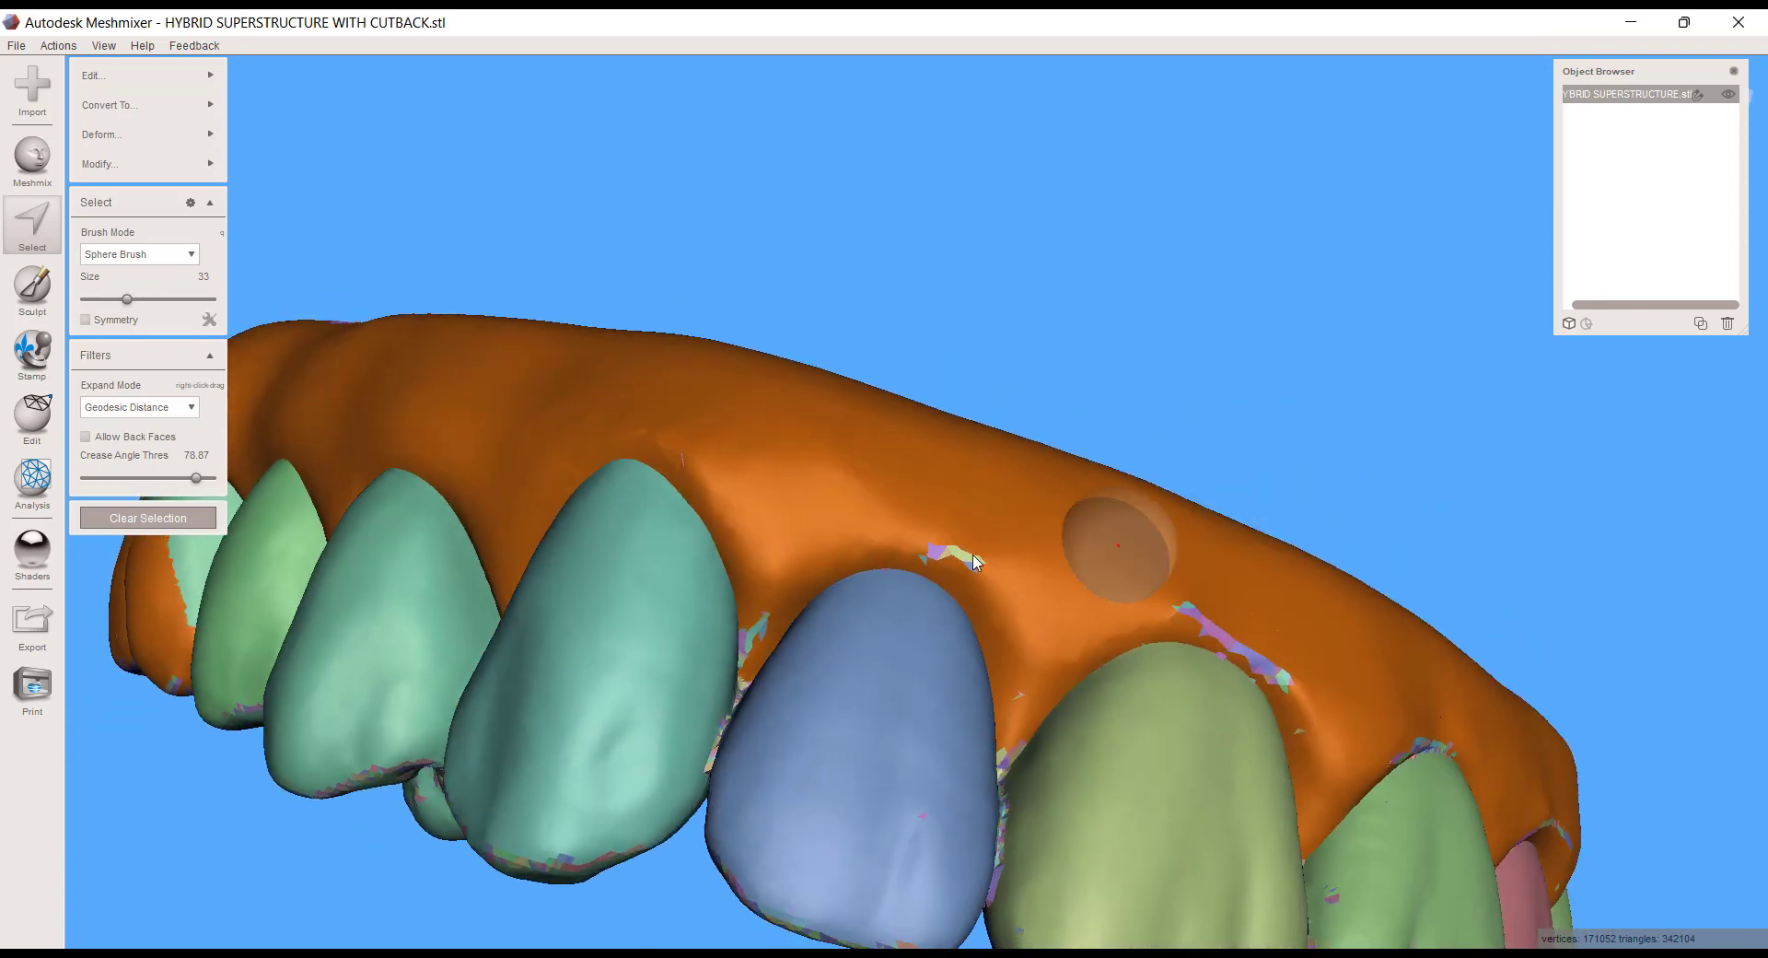
mouse_move(749, 649)
left_mouse_down()
mouse_move(887, 534)
mouse_move(1026, 571)
mouse_move(1012, 731)
left_mouse_up()
mouse_move(1039, 724)
right_mouse_down()
mouse_move(1046, 632)
mouse_move(978, 552)
right_mouse_up()
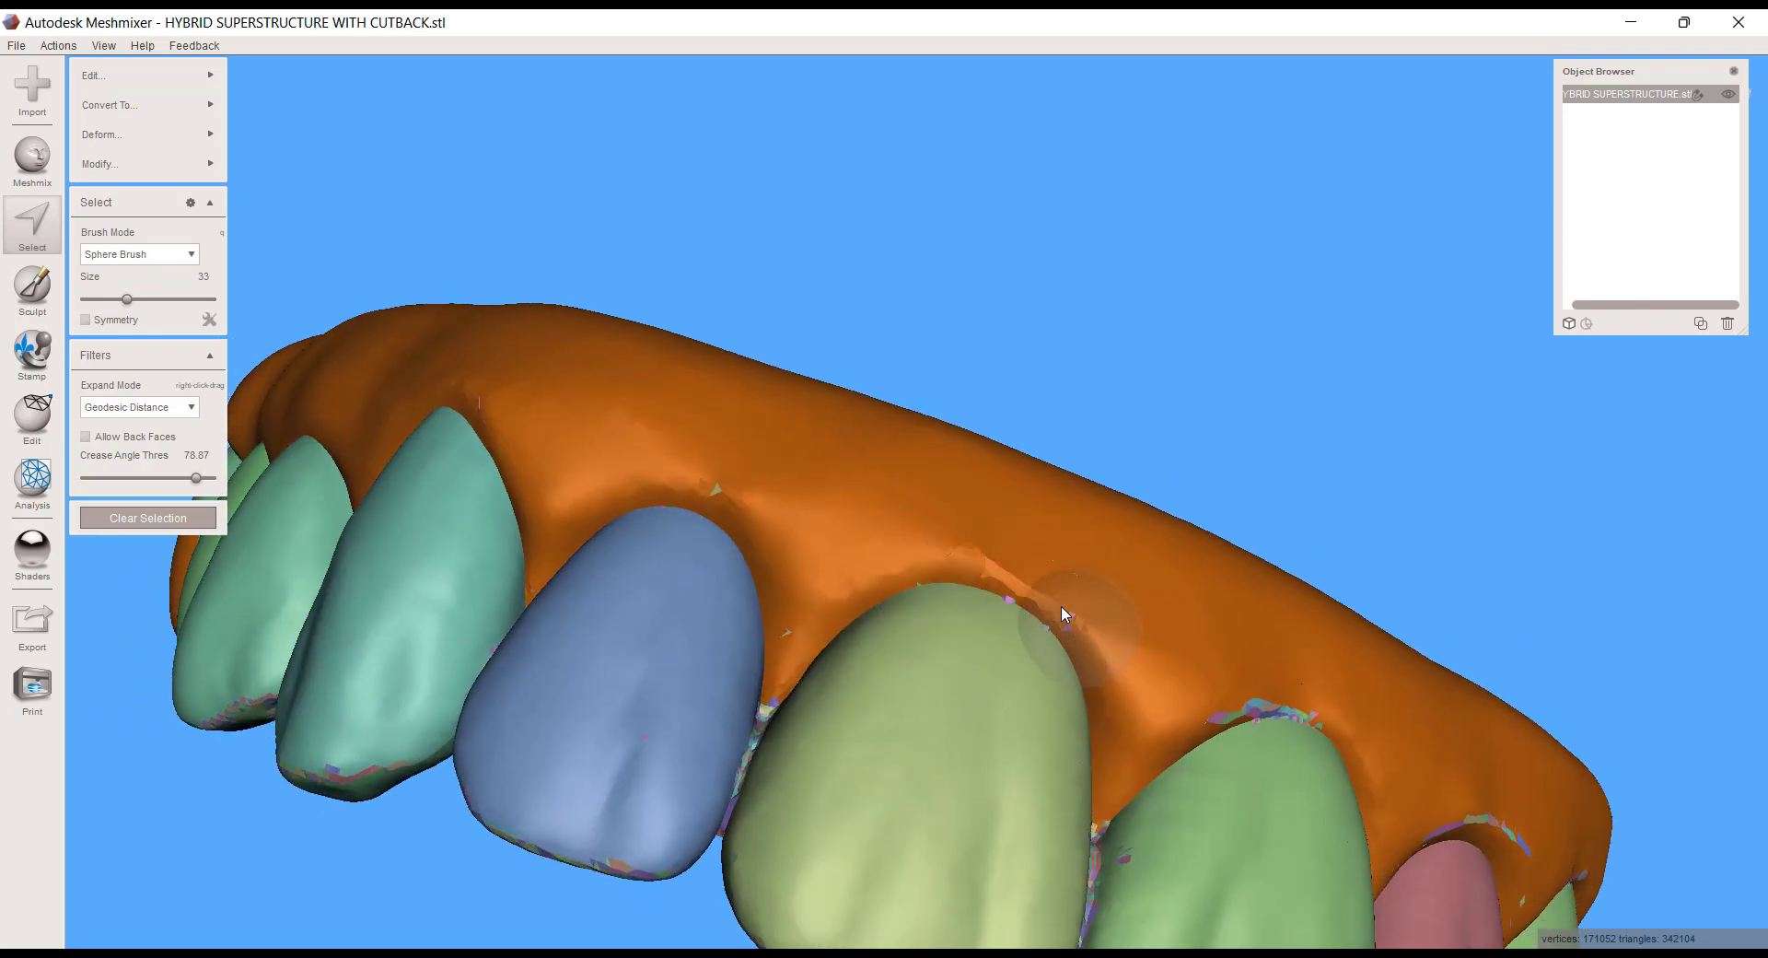
- Add the gum patches above the other central incisor, lateral incisor and canine, and deselect a band on the opposite rear molar
right_click_drag(1324, 594, 1182, 556)
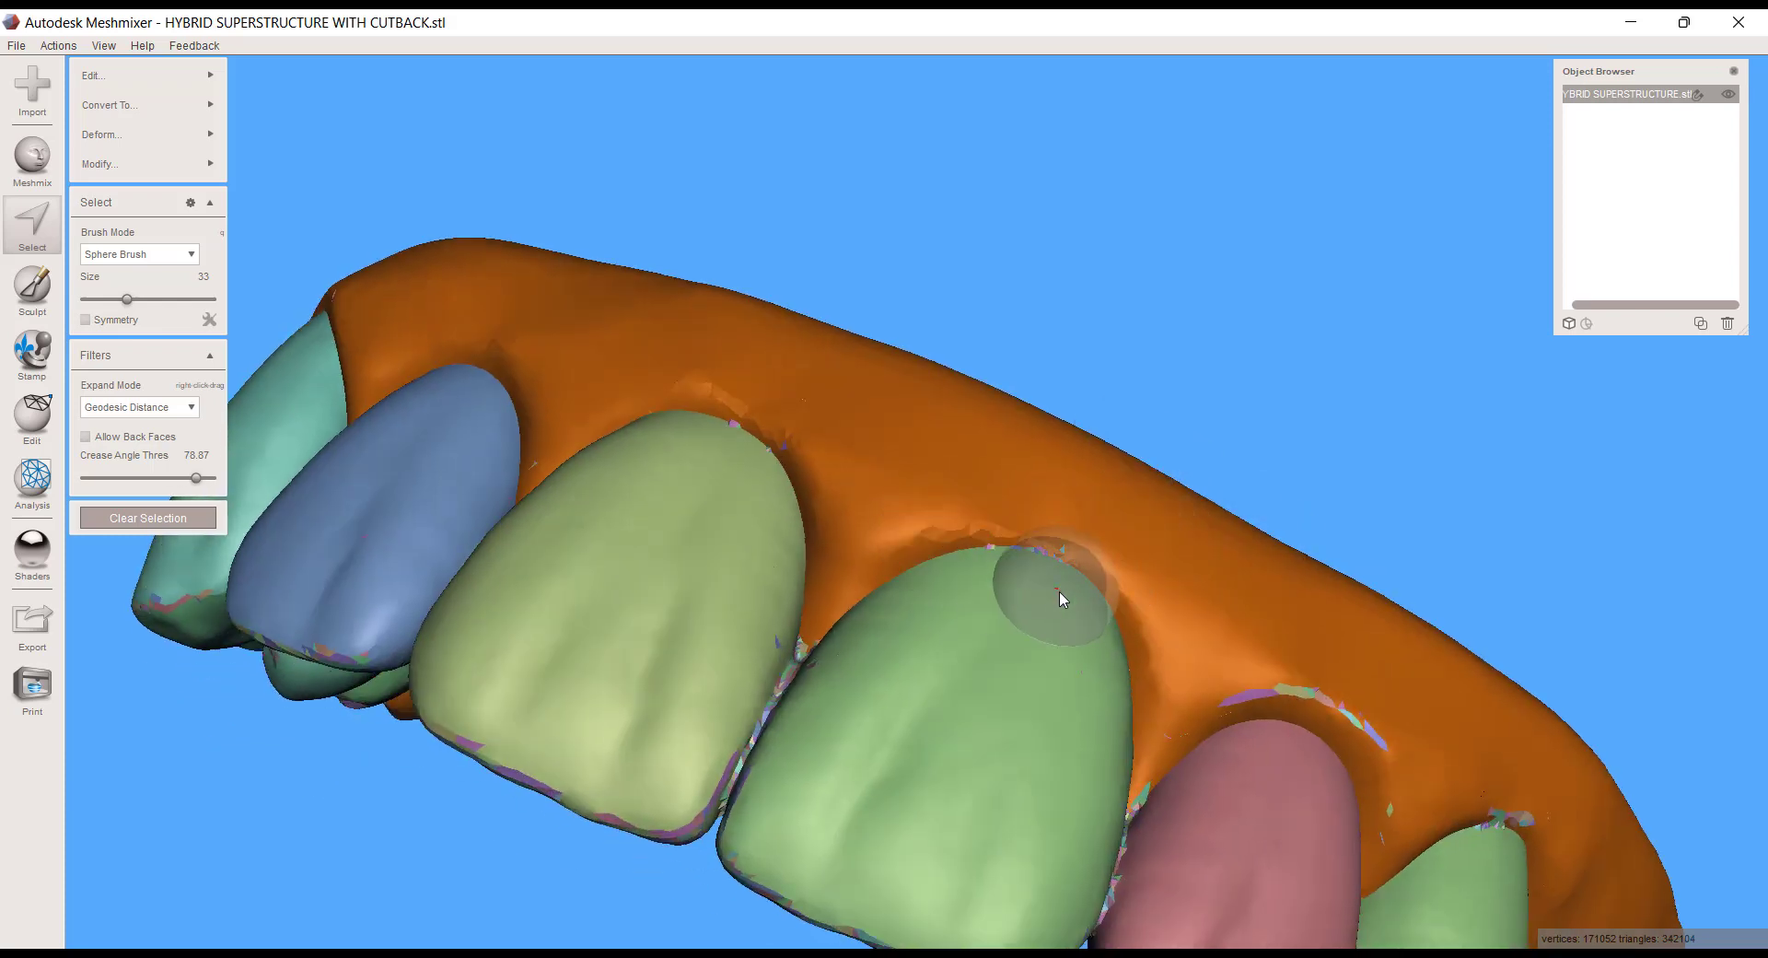
right_click_drag(1057, 600, 1117, 704)
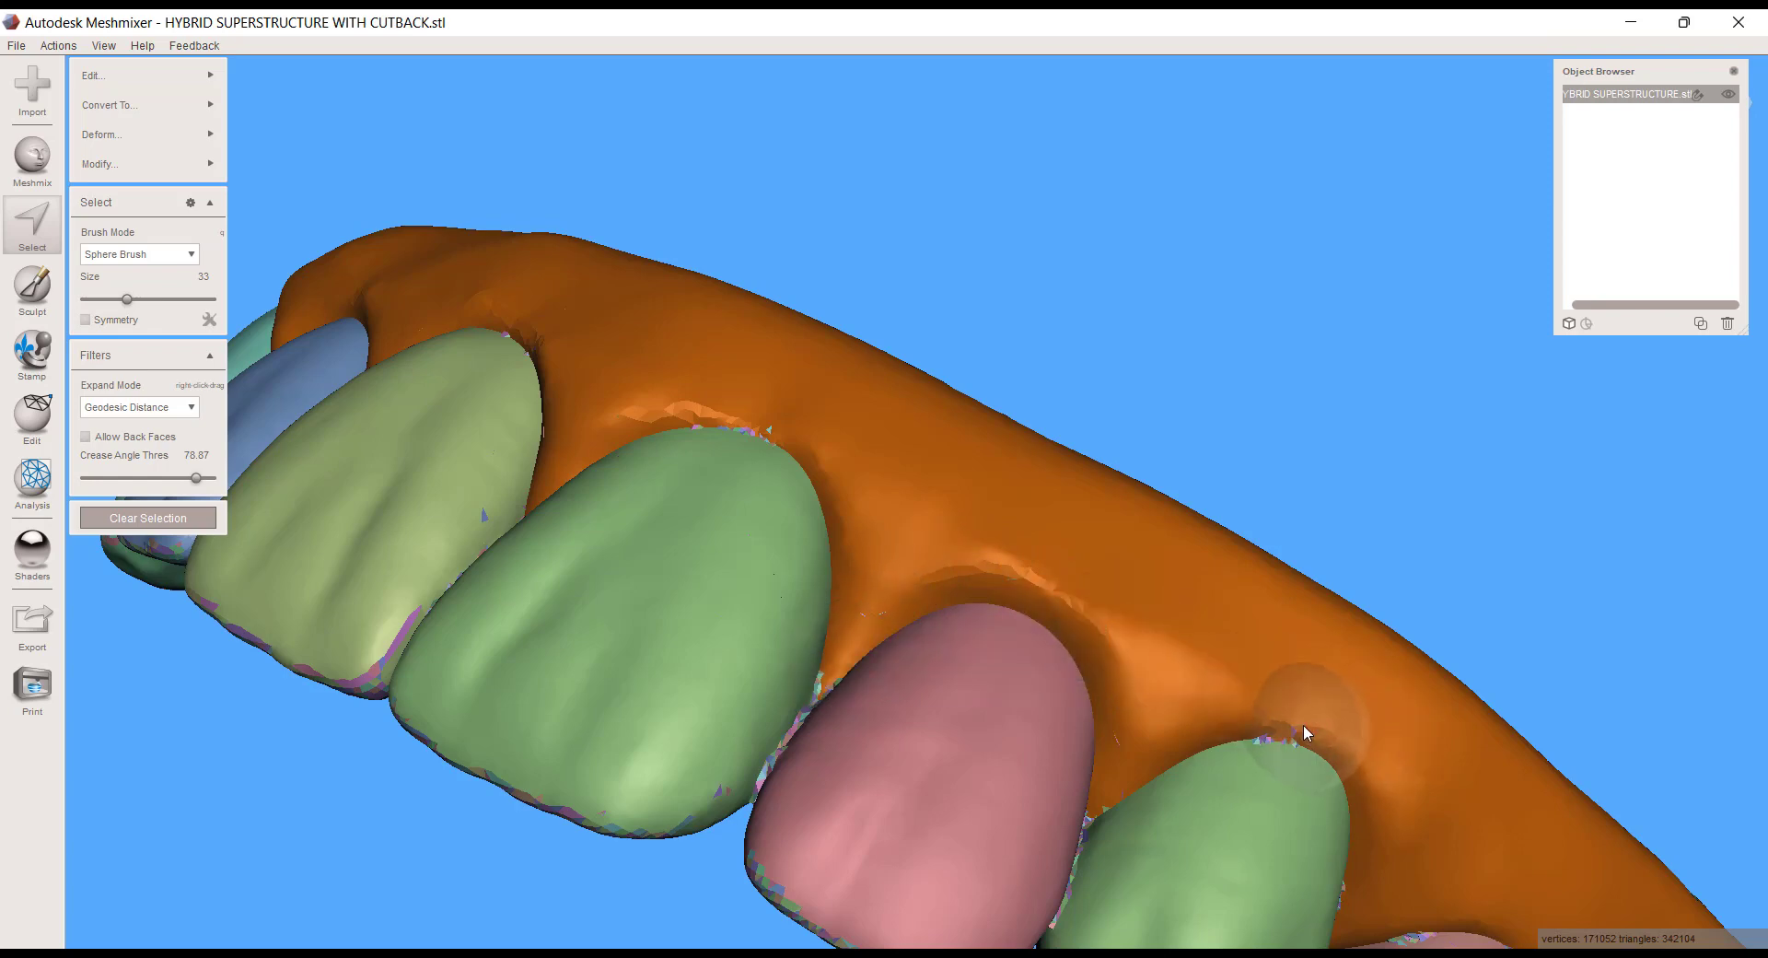
mouse_move(1301, 726)
right_mouse_down()
mouse_move(1386, 698)
mouse_move(1117, 378)
mouse_move(1055, 555)
mouse_move(1383, 665)
right_mouse_up()
mouse_move(1416, 659)
left_mouse_down()
mouse_move(1402, 631)
mouse_move(1351, 639)
mouse_move(1214, 716)
mouse_move(1400, 643)
mouse_move(1516, 701)
mouse_move(1488, 670)
mouse_move(1594, 746)
mouse_move(1652, 856)
mouse_move(1608, 895)
left_mouse_up()
- Create a single face group from the cleaned-up gum selection and clear the selection
scroll(1289, 700, "down", 5)
right_click_drag(1233, 521, 1424, 732)
right_click_drag(975, 597, 1049, 635)
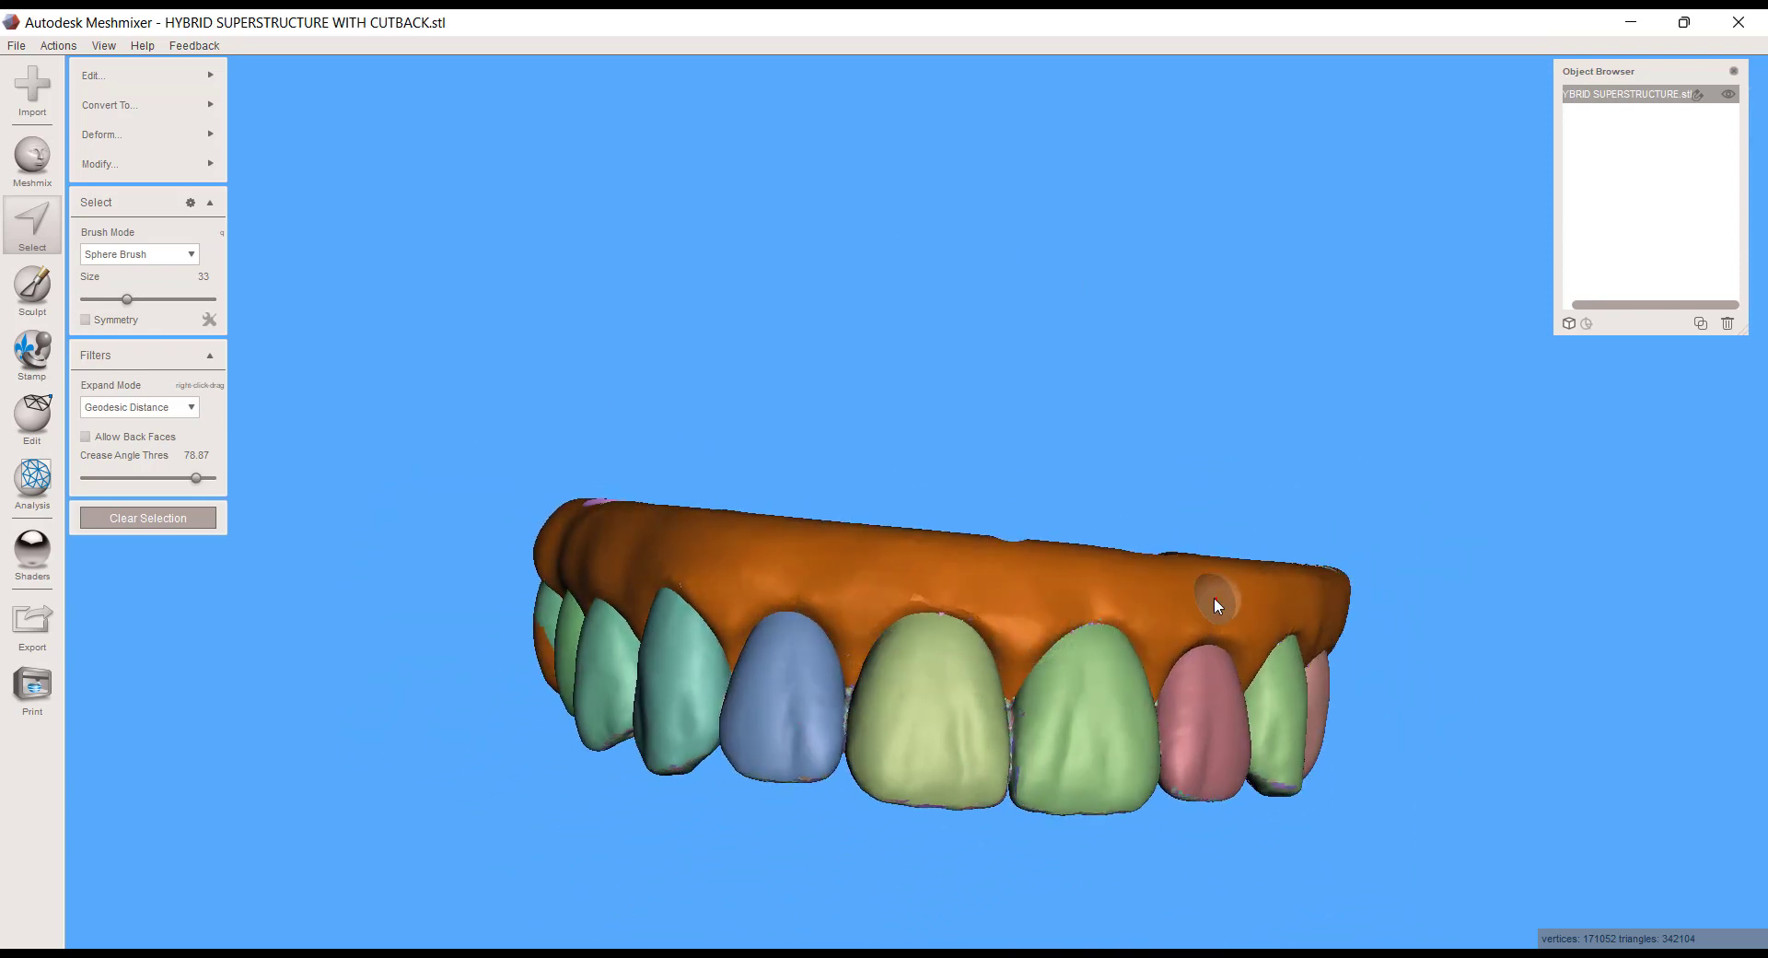
key("Escape")
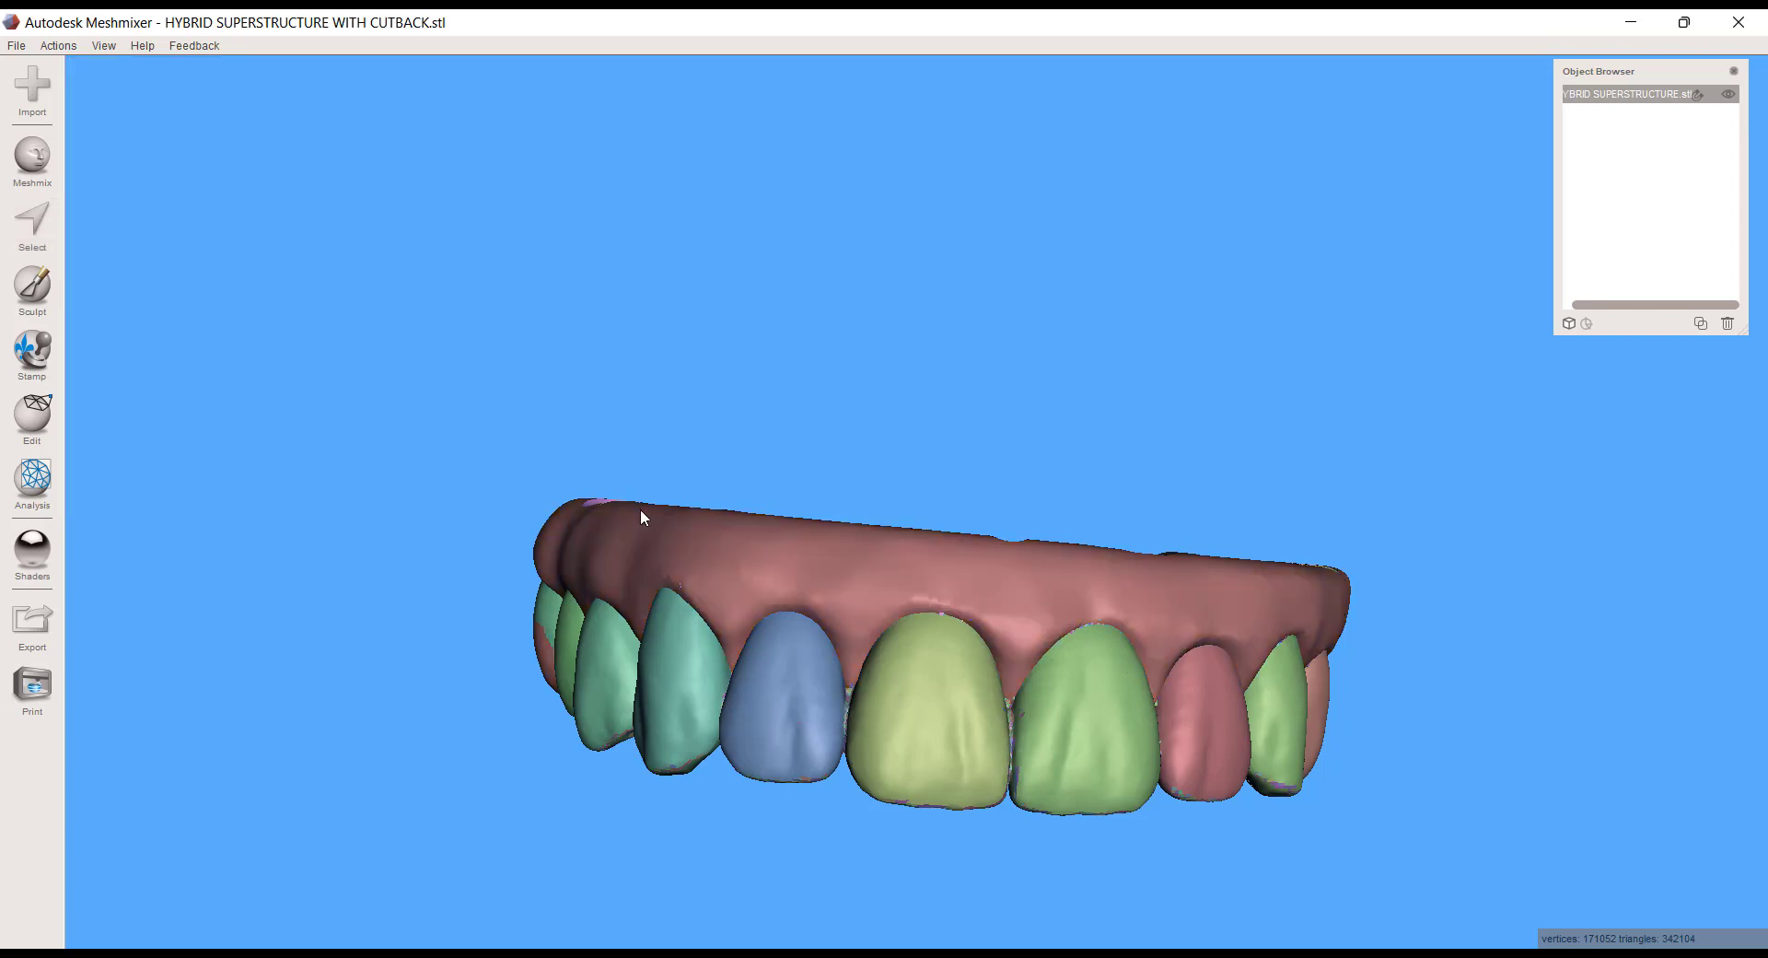
- Select the gum face group, invert the selection to the teeth and inner surfaces, and make those one face group
left_click(22, 222)
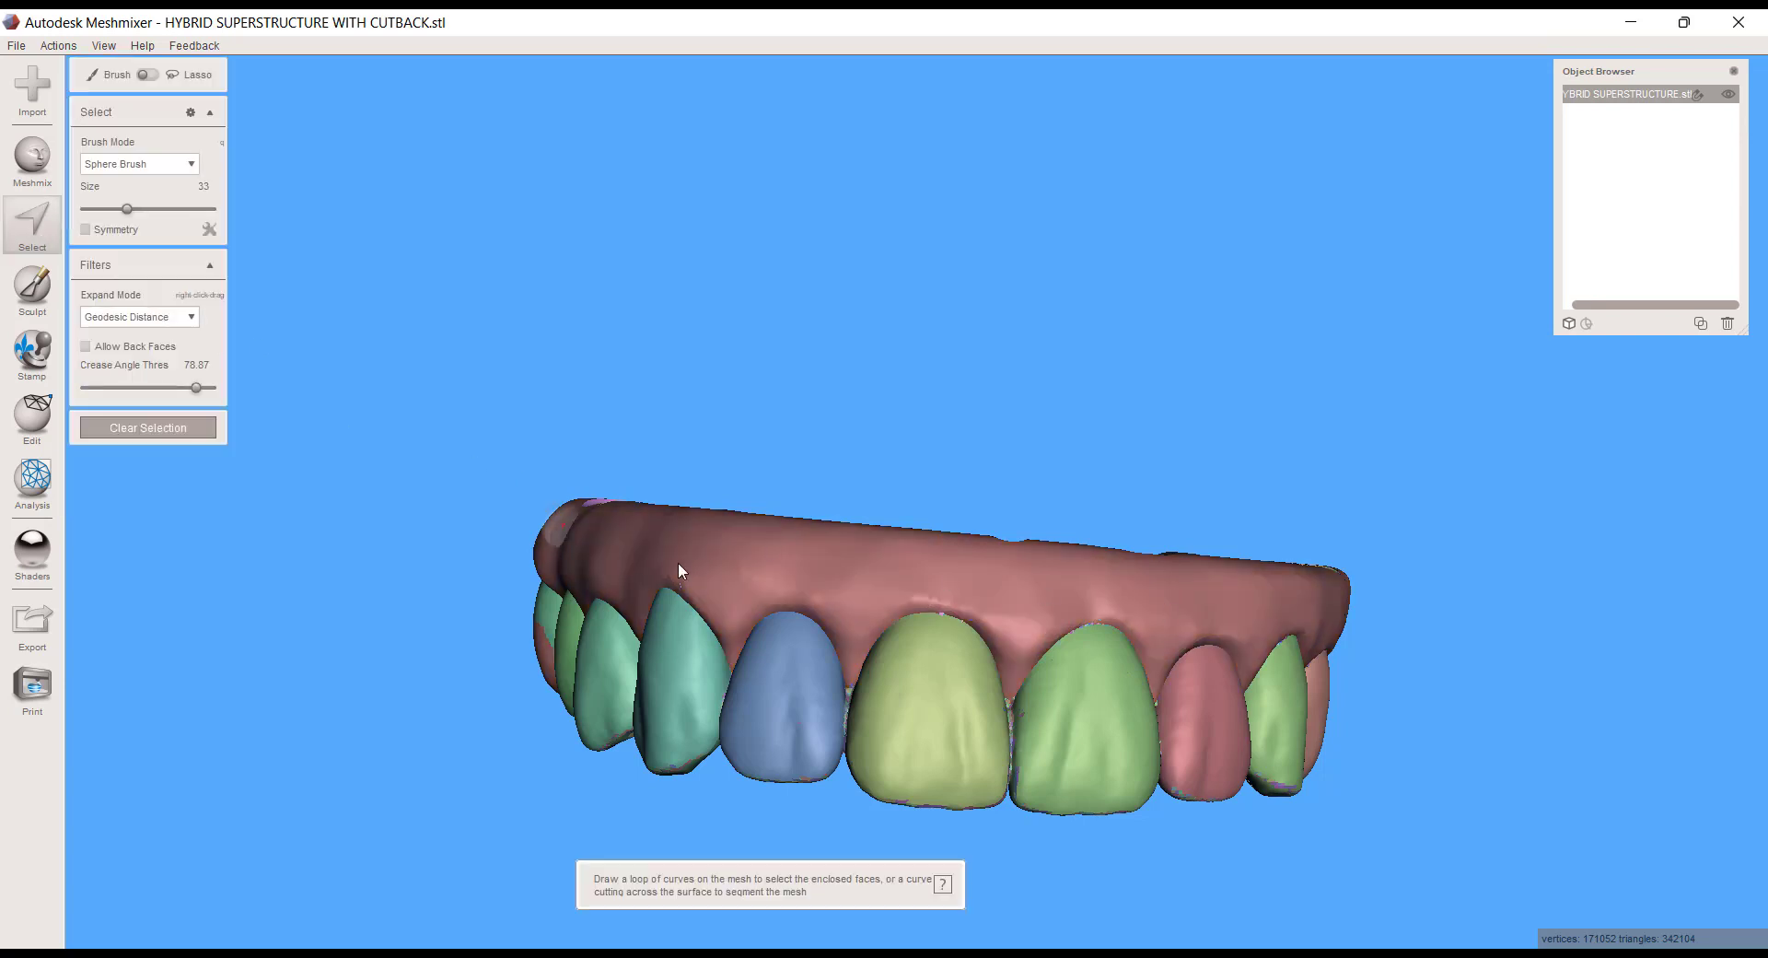
double_click(826, 552)
right_click_drag(1299, 658, 1212, 678)
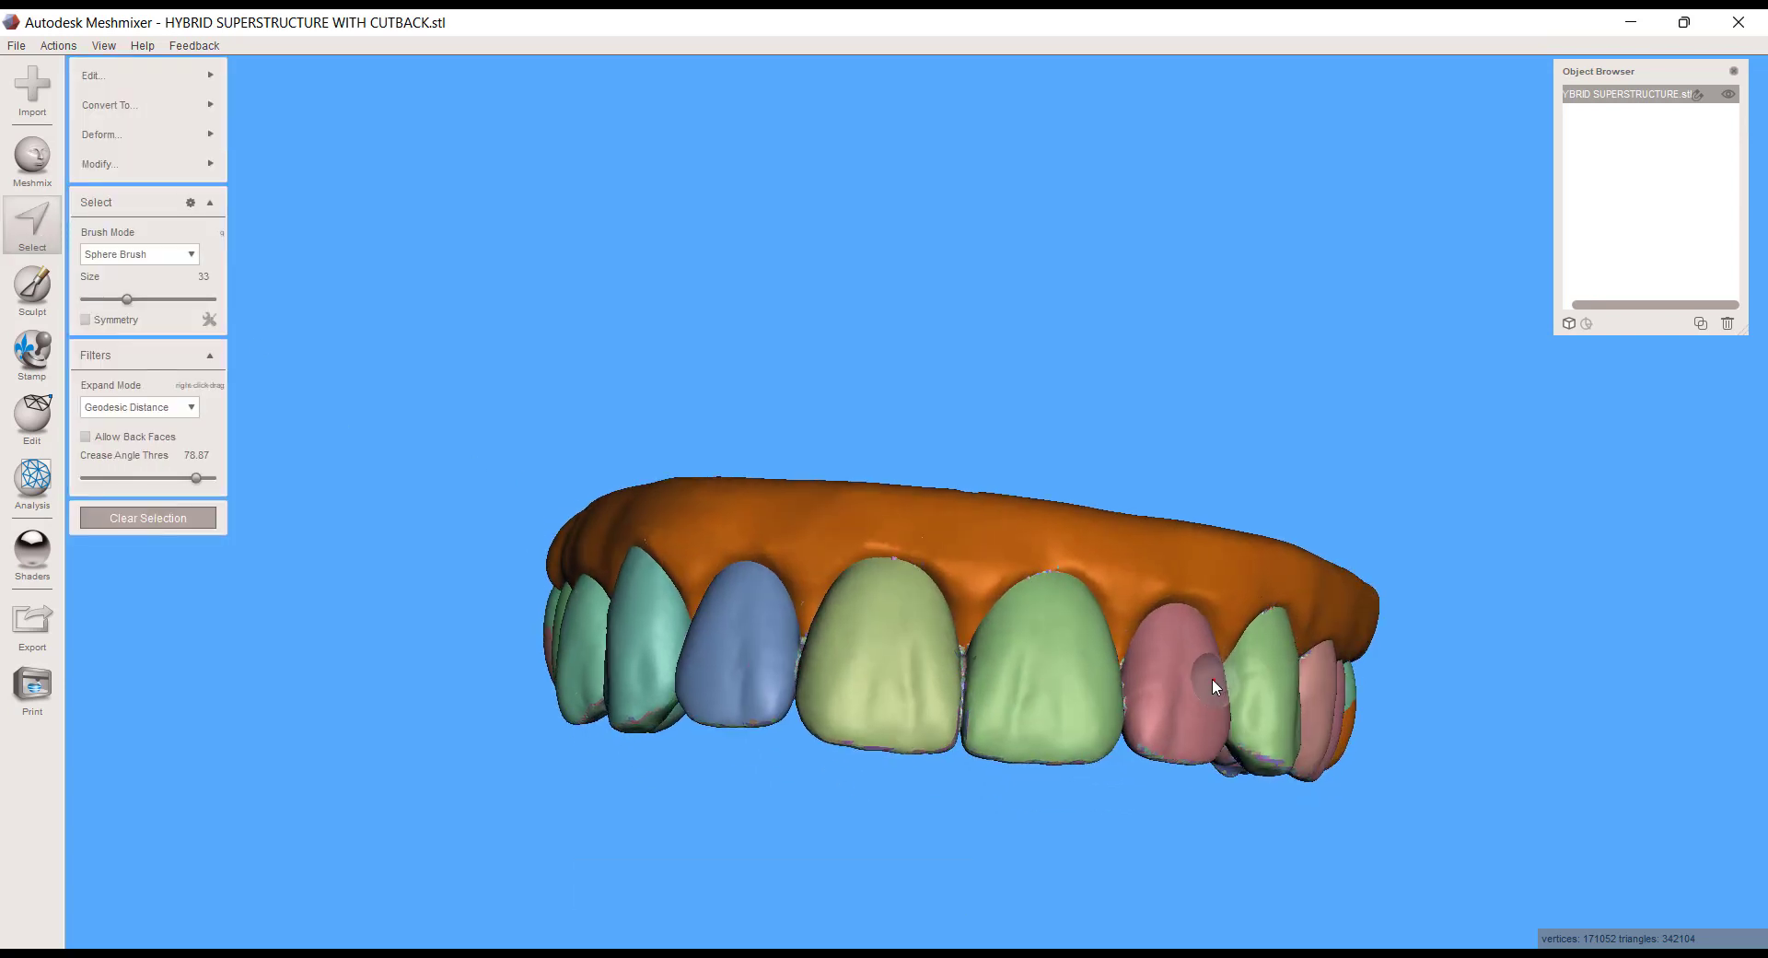
key("i")
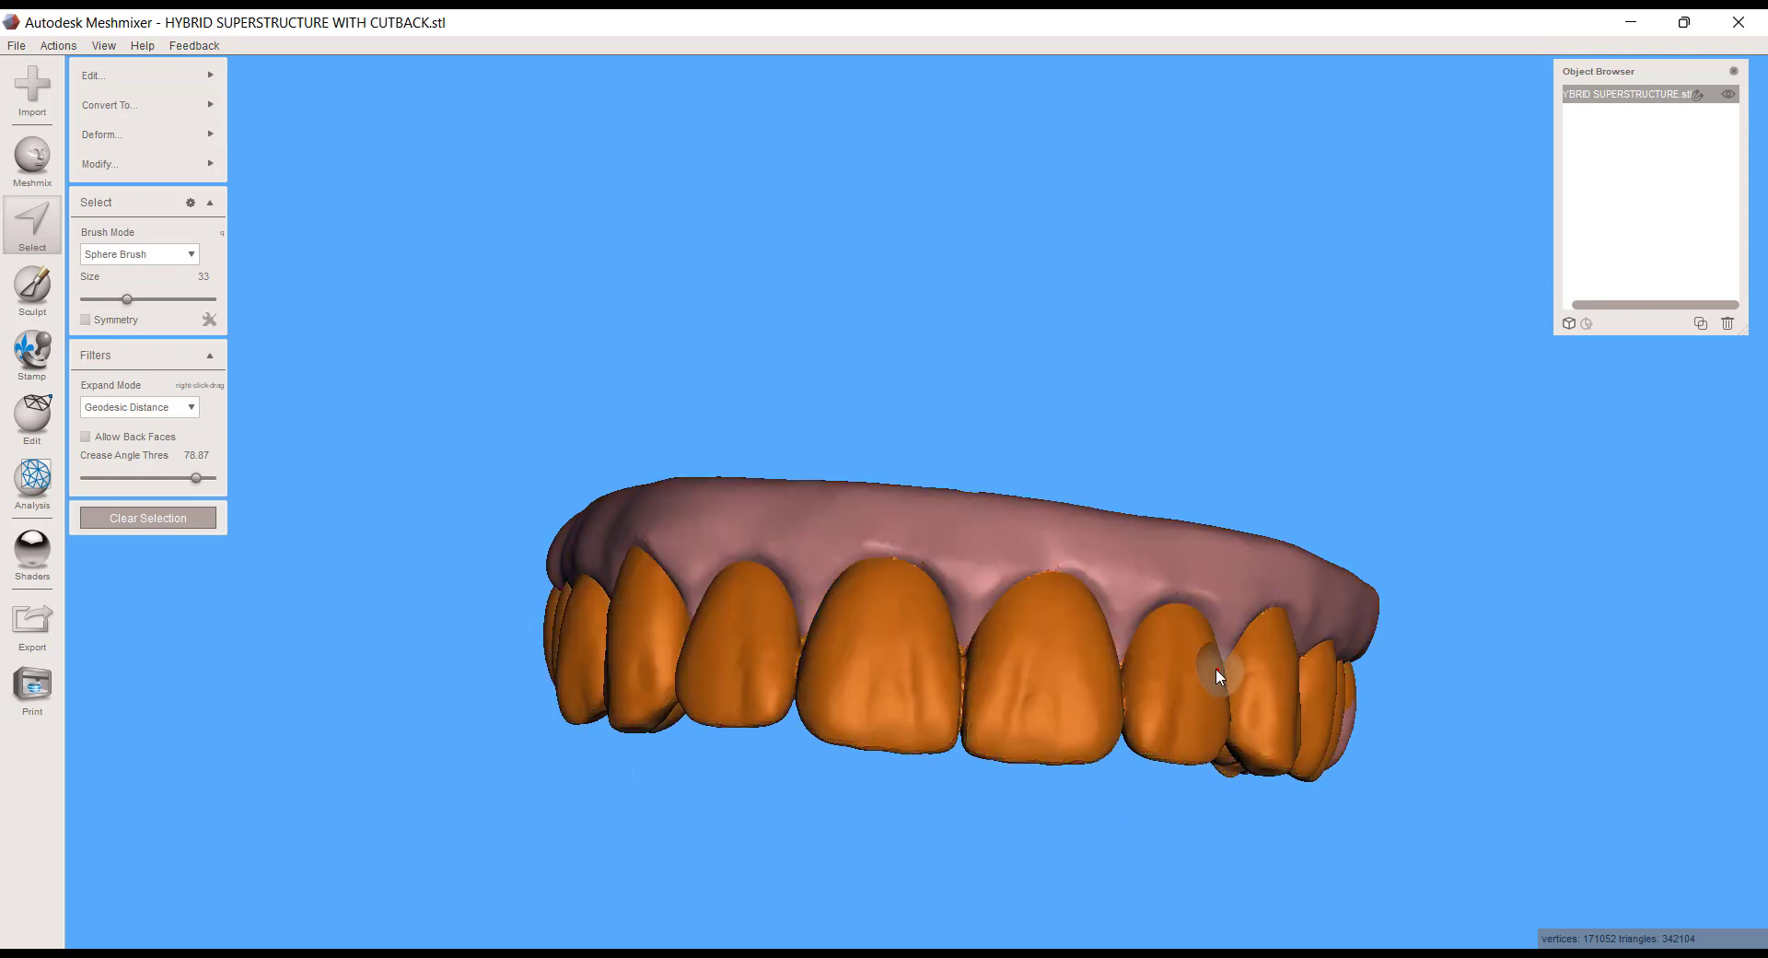
key("Escape")
- With the crease angle threshold at 0, select a continuous strip along the gum's outer fitting rim from one arch end to the other
right_click_drag(970, 628, 769, 679)
key("s")
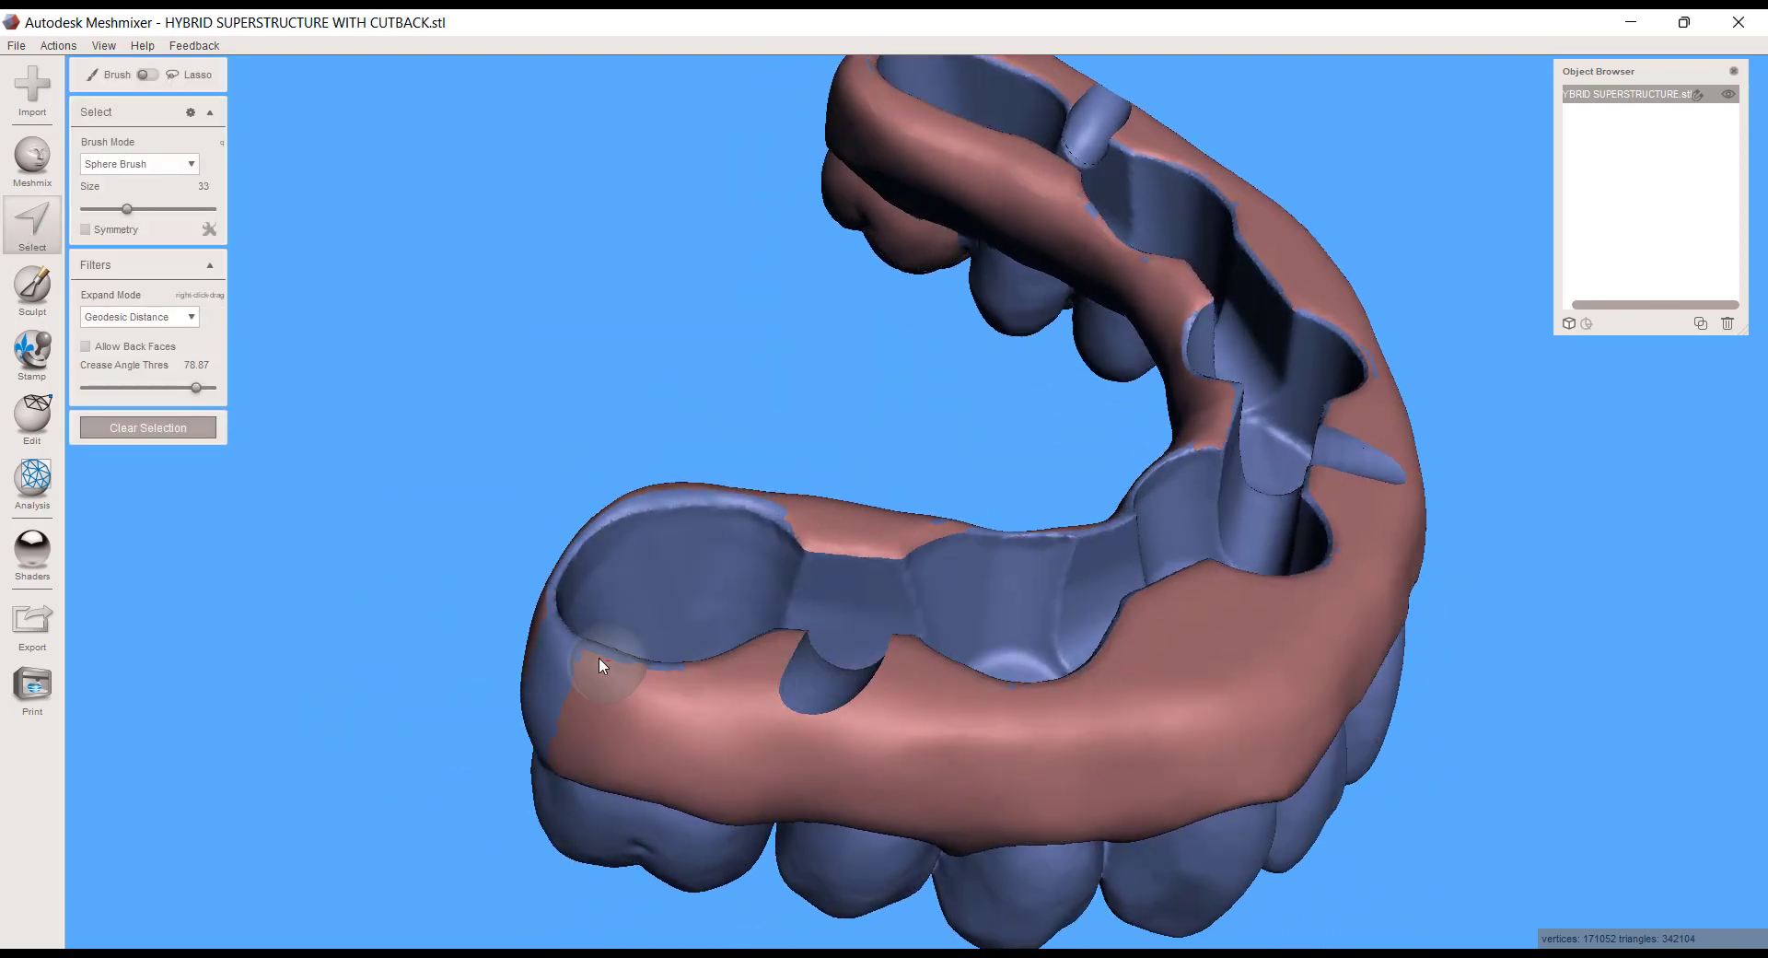
mouse_move(598, 671)
left_mouse_down()
mouse_move(858, 712)
mouse_move(825, 717)
mouse_move(840, 723)
mouse_move(1036, 721)
mouse_move(1255, 675)
left_mouse_up()
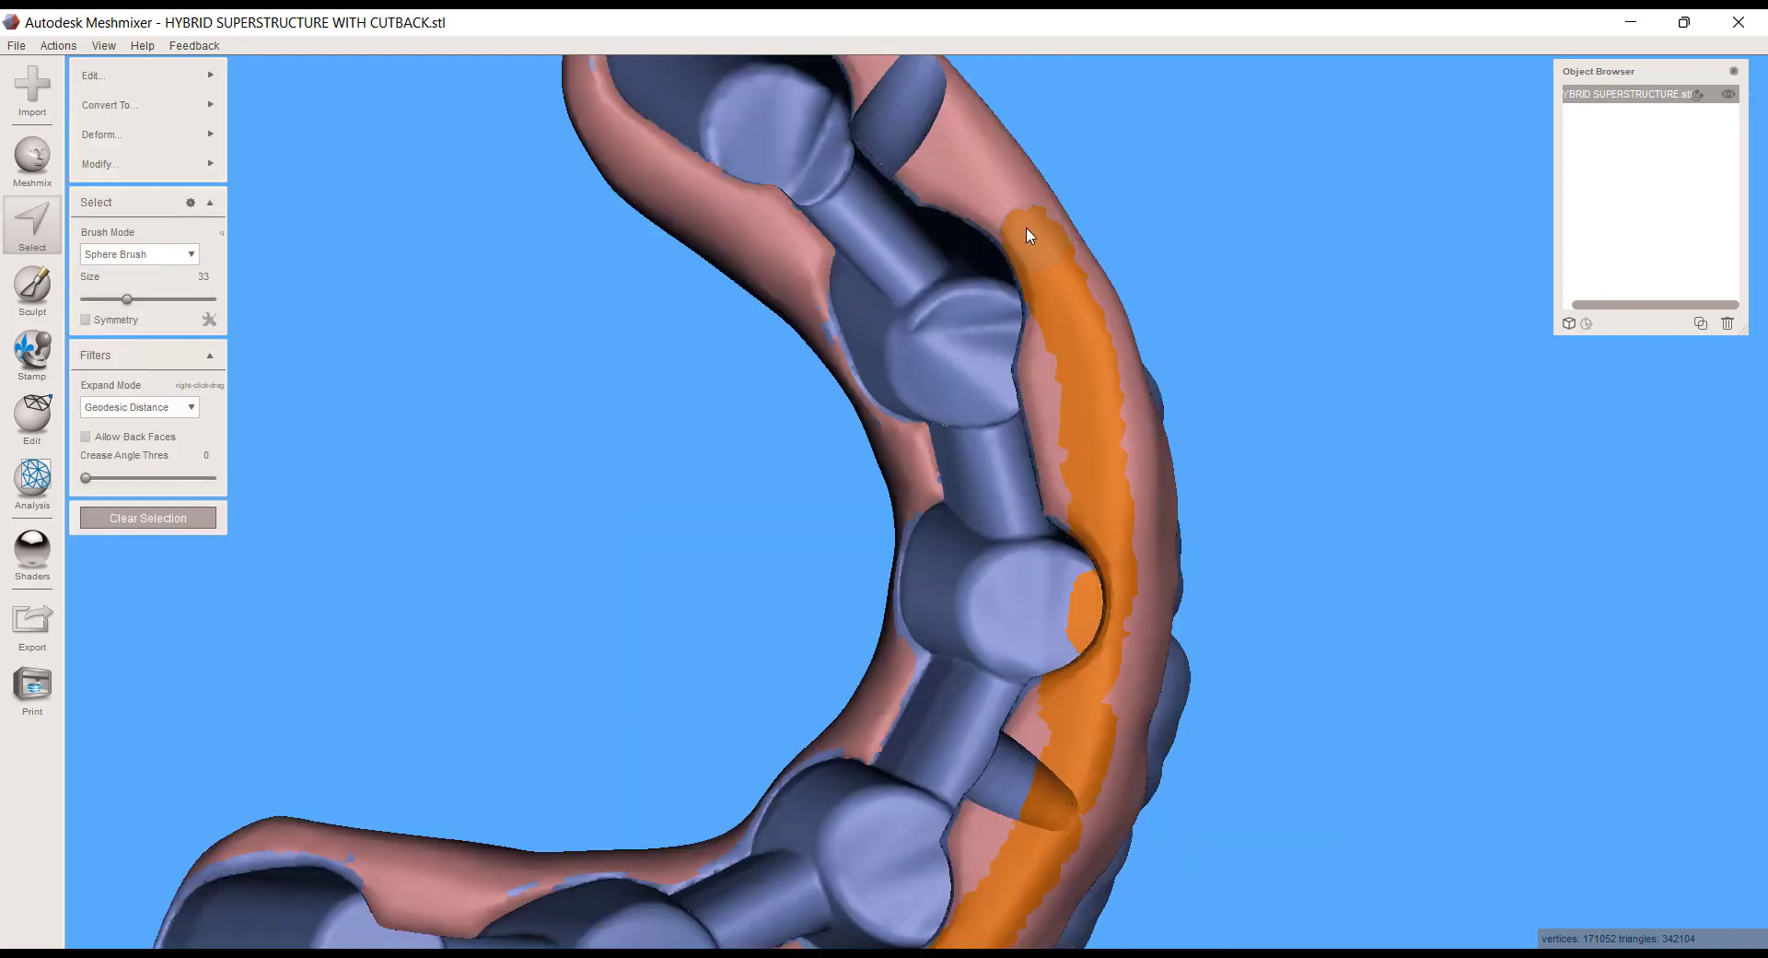
left_click_drag(1025, 226, 917, 99)
middle_click_drag(883, 66, 973, 406)
mouse_move(984, 377)
left_mouse_down()
mouse_move(869, 268)
mouse_move(750, 226)
left_mouse_up()
scroll(908, 417, "down", 3)
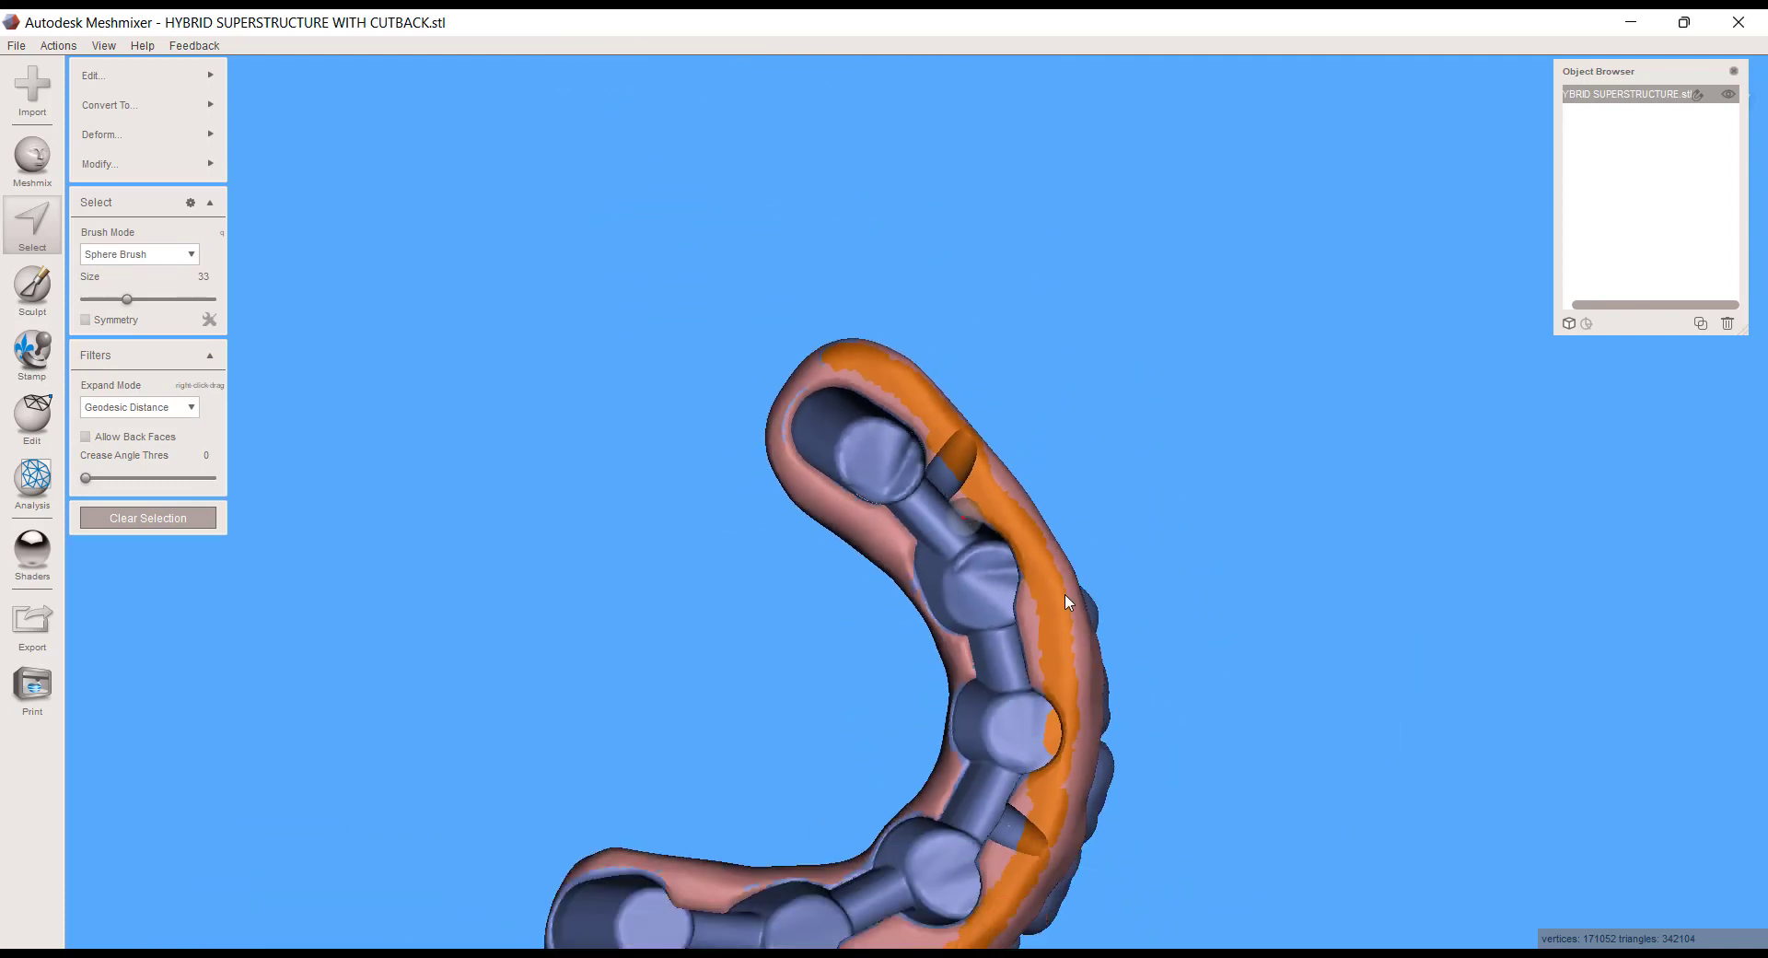
- Create a separate face group from the strip selected along the gum's fitting rim, and restart the Select tool
right_click_drag(1065, 603, 955, 474)
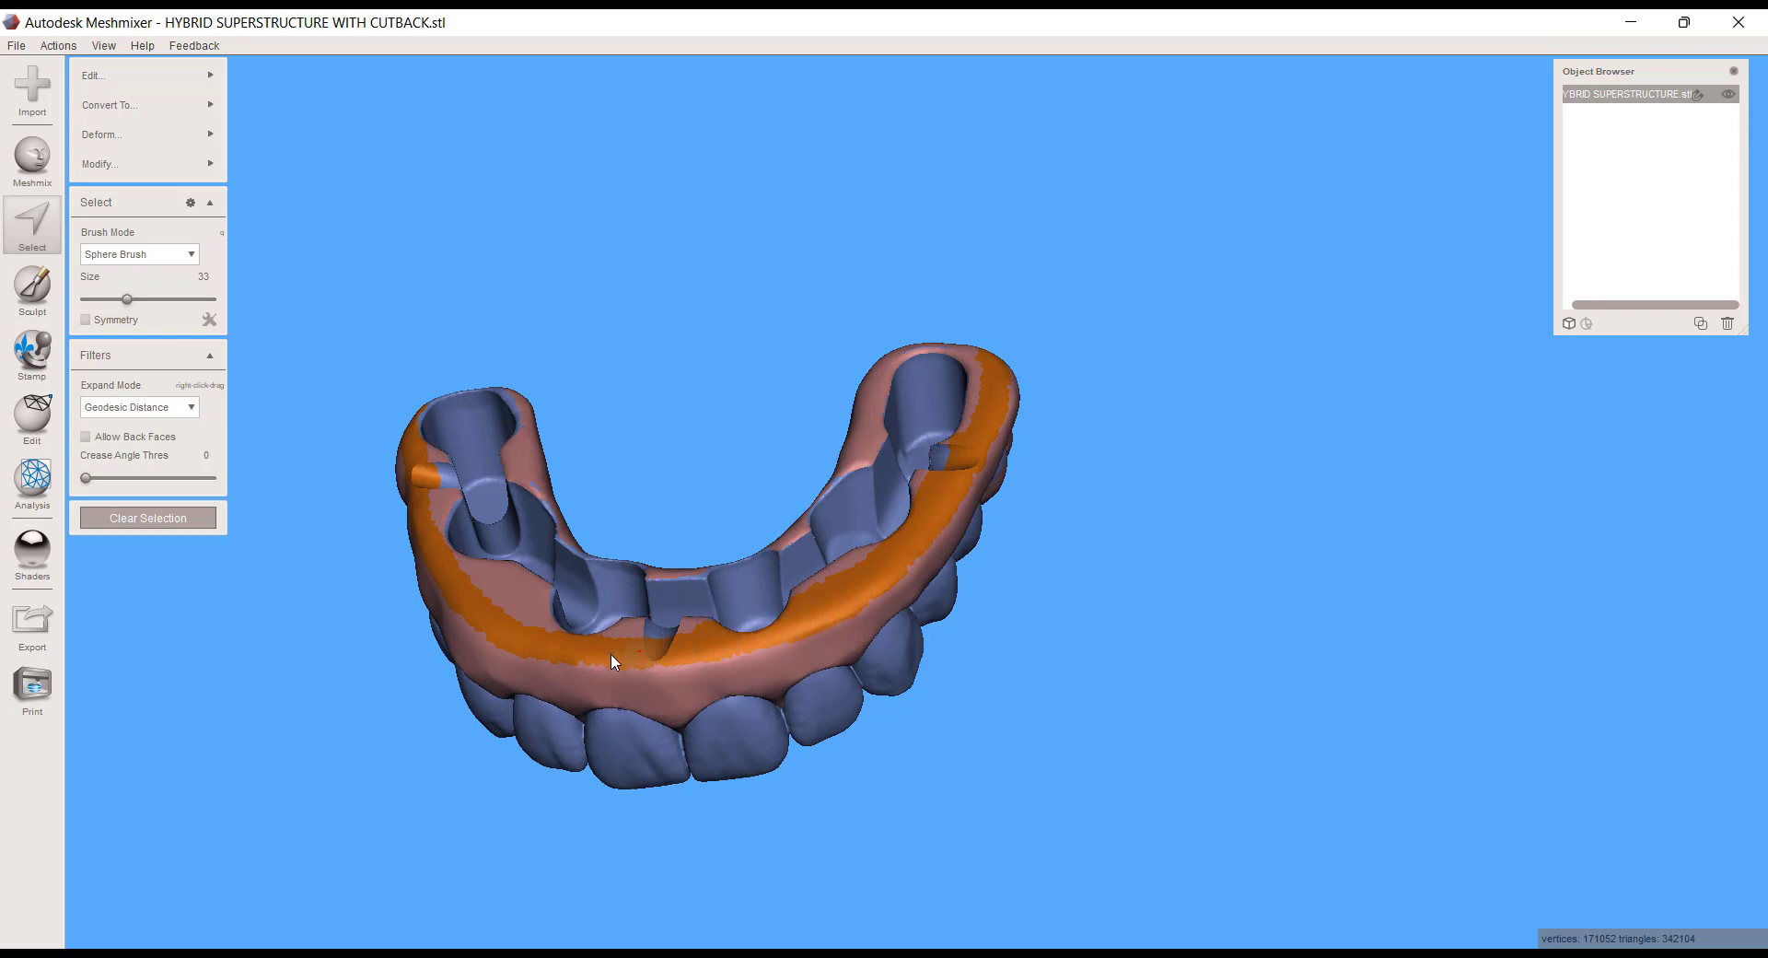
right_click_drag(613, 622, 459, 556)
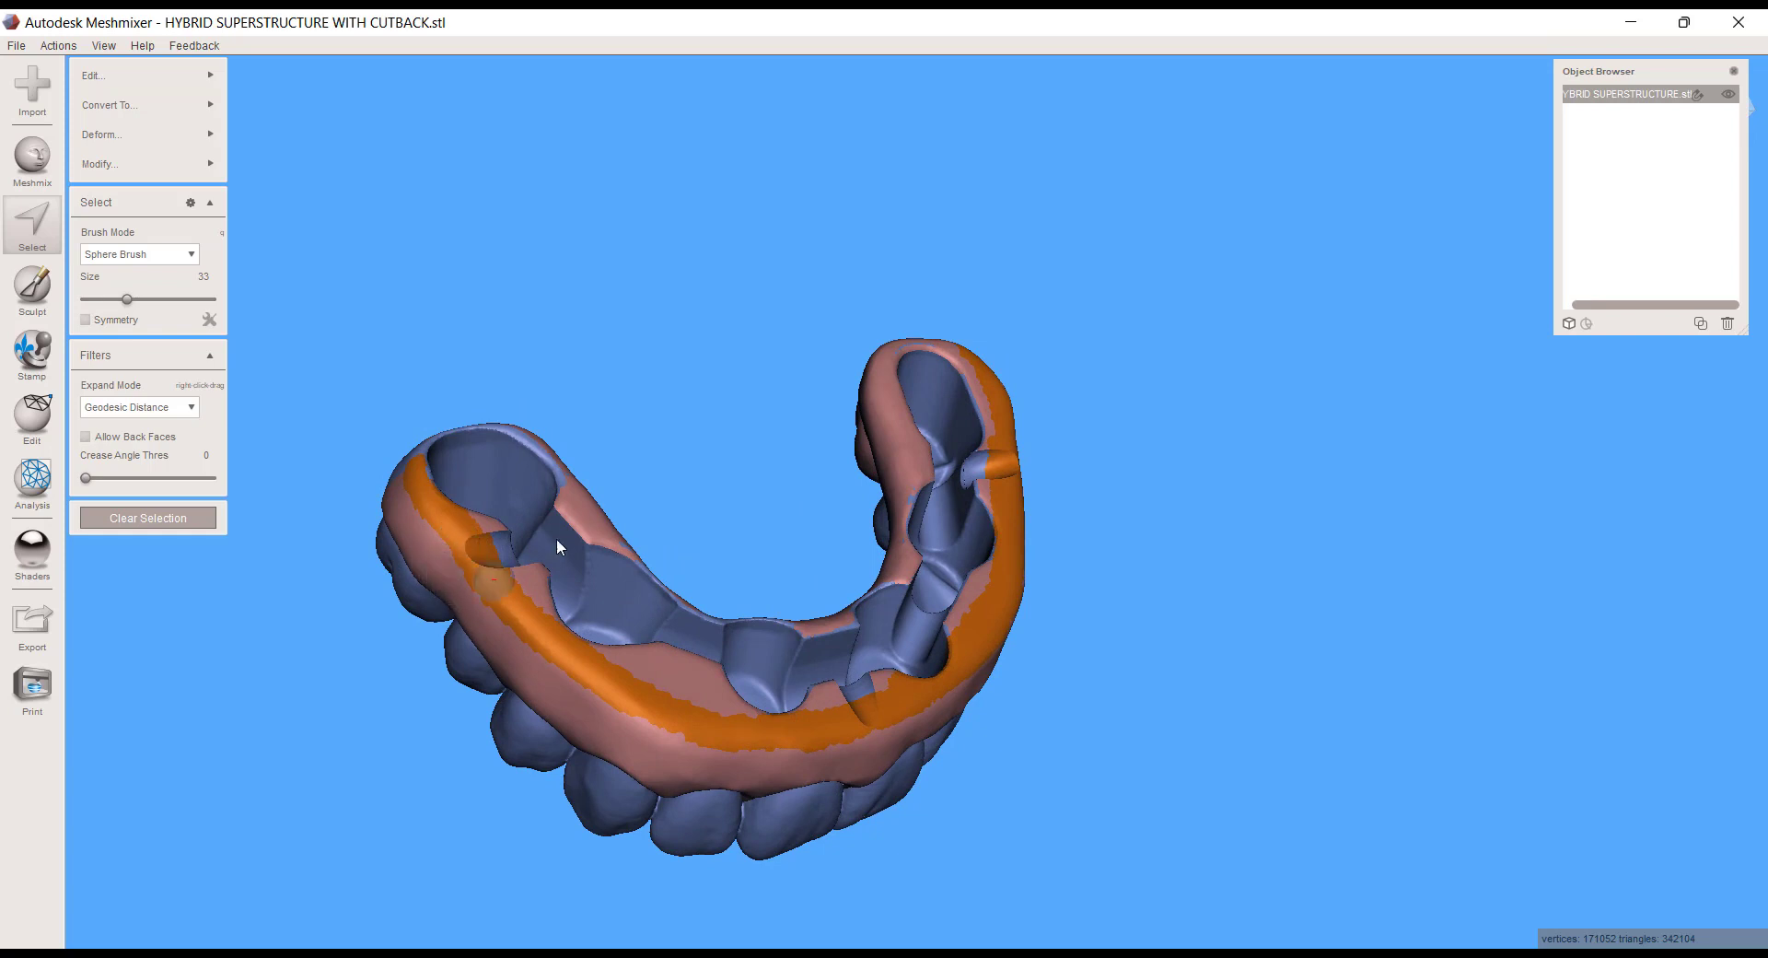
right_click_drag(507, 513, 555, 406)
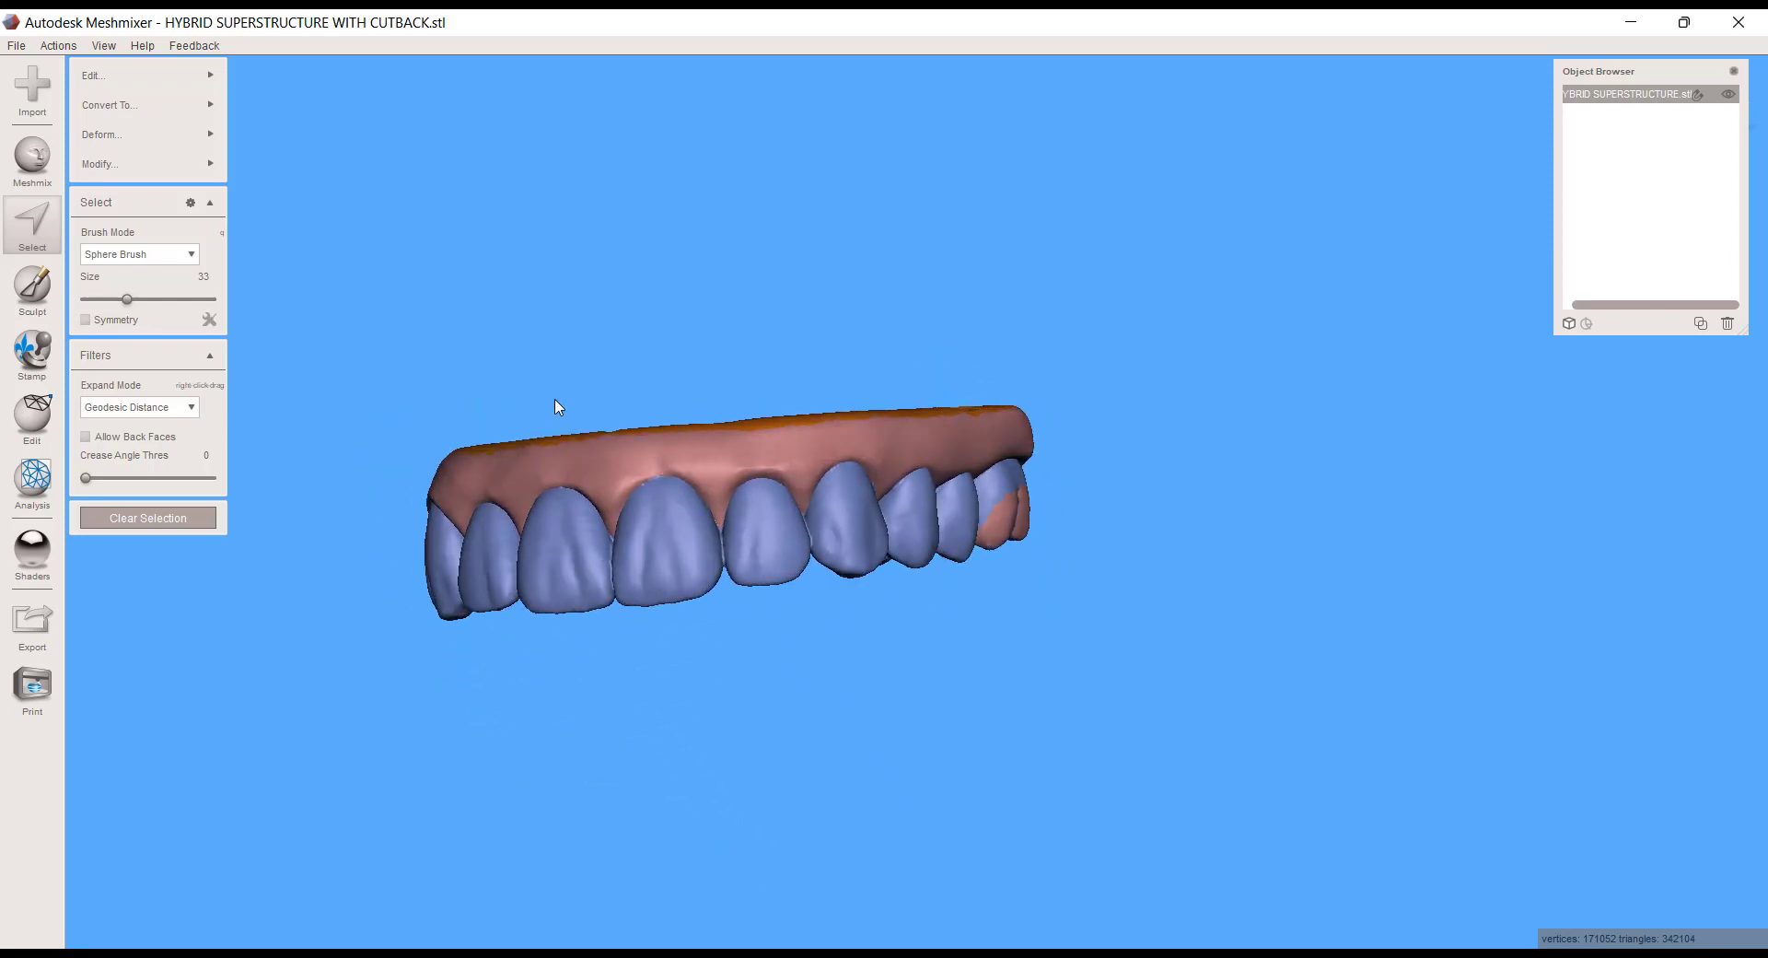
key("ctrl+g")
right_click_drag(675, 600, 748, 656)
left_click(37, 227)
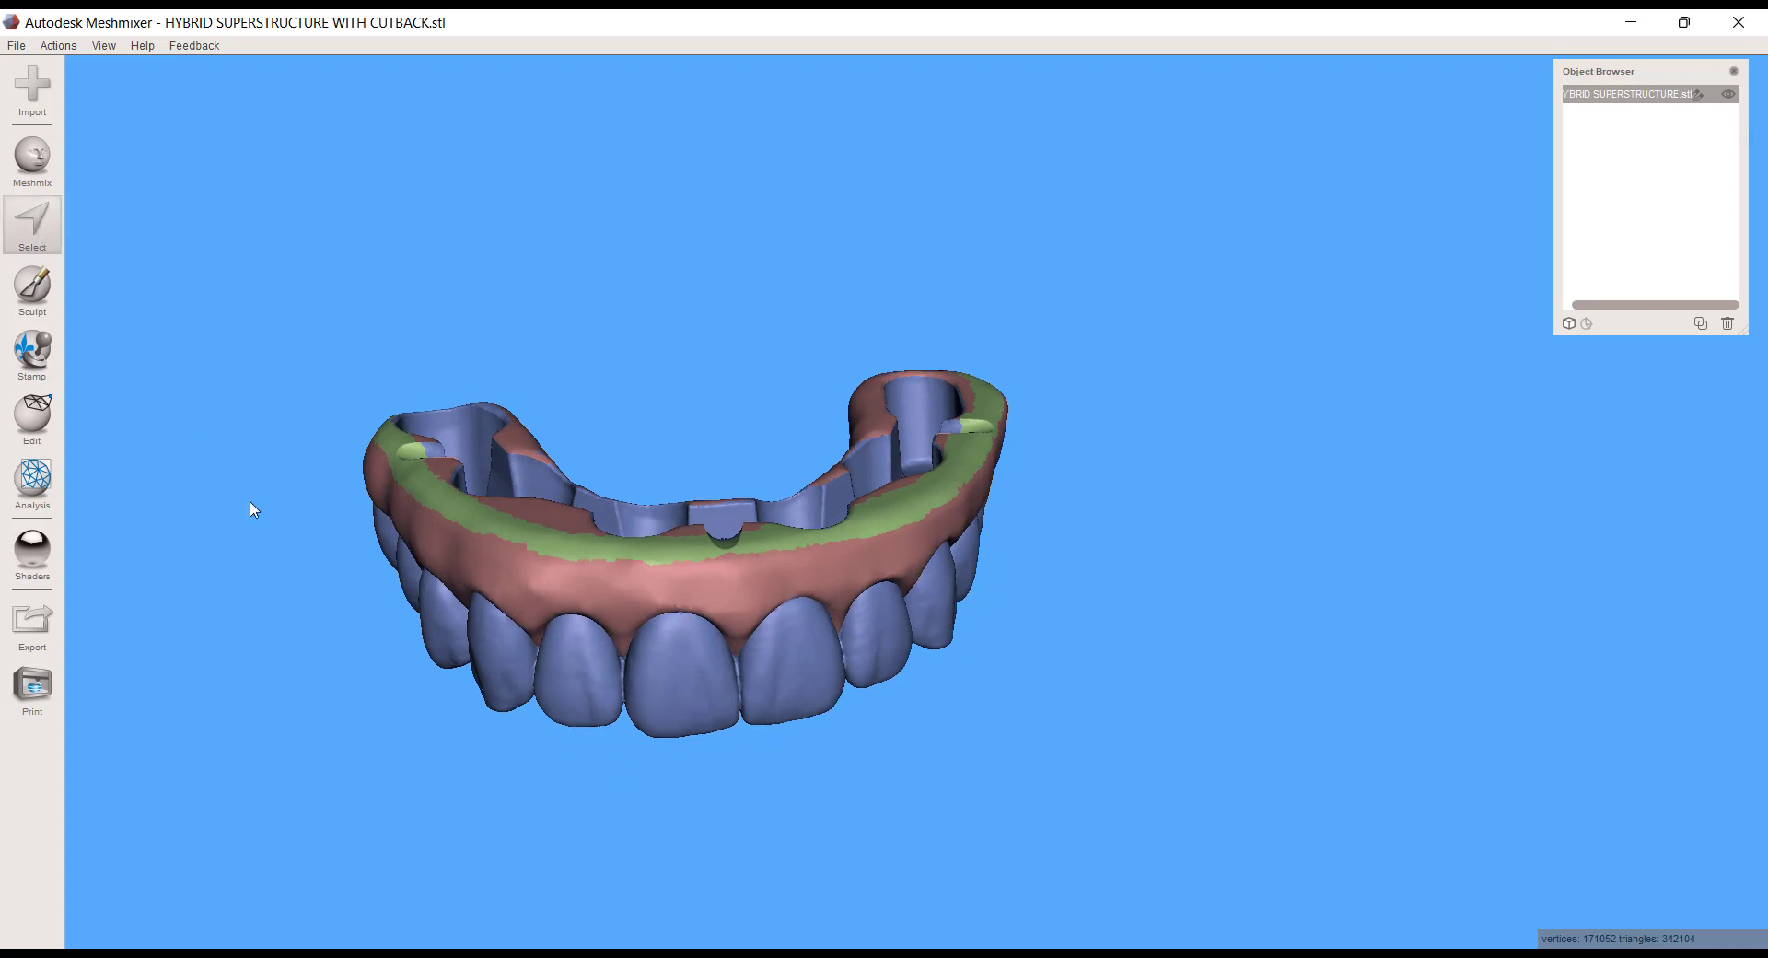
- Select the gum's whole outer face group below the green fitting rim and raise the crease angle threshold to 80.82
left_click(628, 593)
double_click(706, 602)
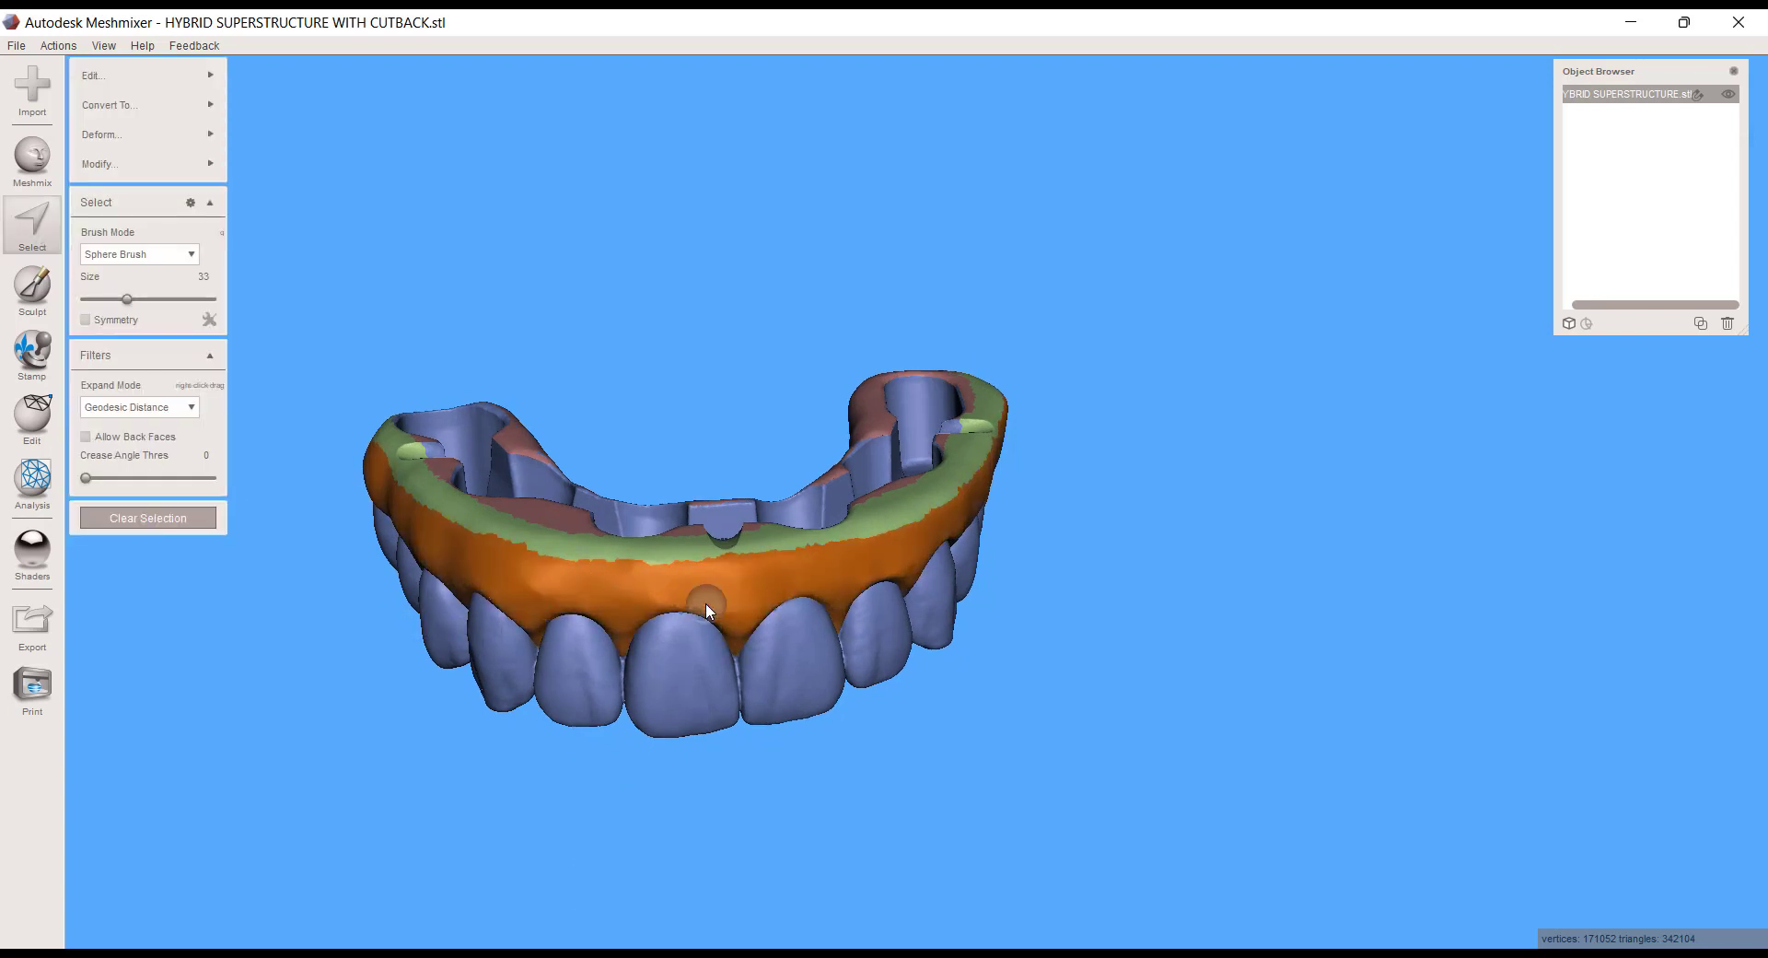
right_click_drag(705, 602, 639, 620)
scroll(864, 619, "up", 6)
right_click_drag(937, 651, 1018, 668)
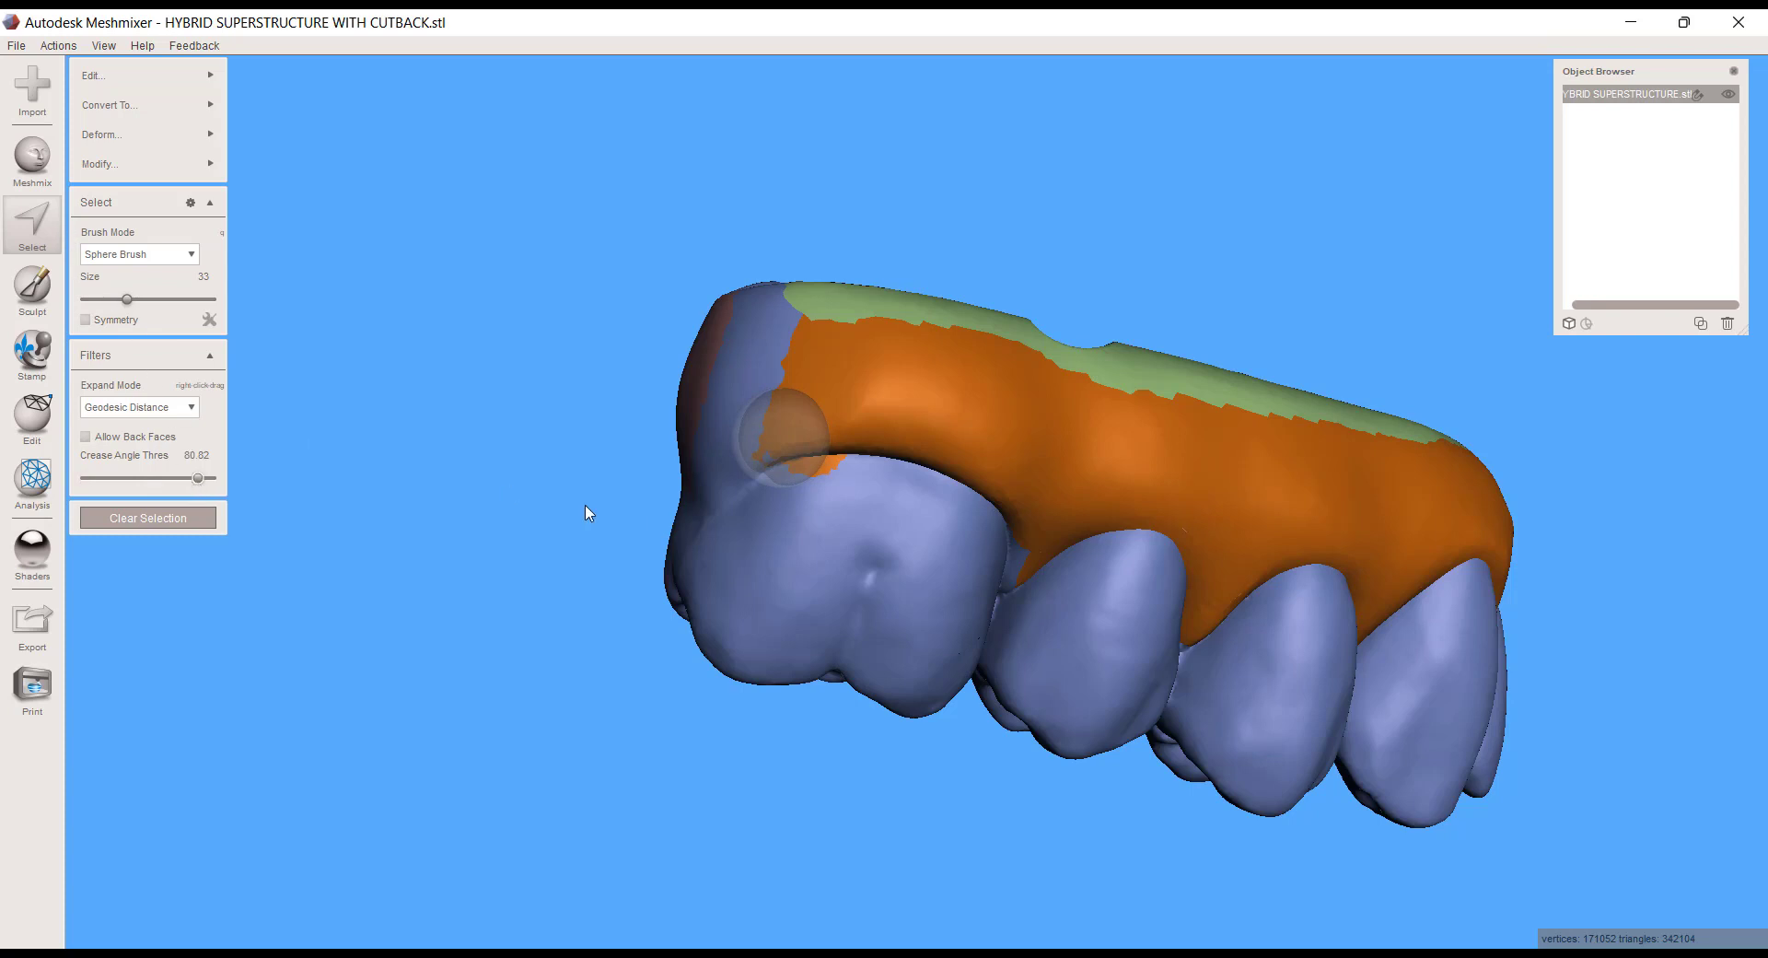
- Touch up the gum selection's edge above the last molar, deselecting the faces that spill past the gum
scroll(715, 528, "up", 4)
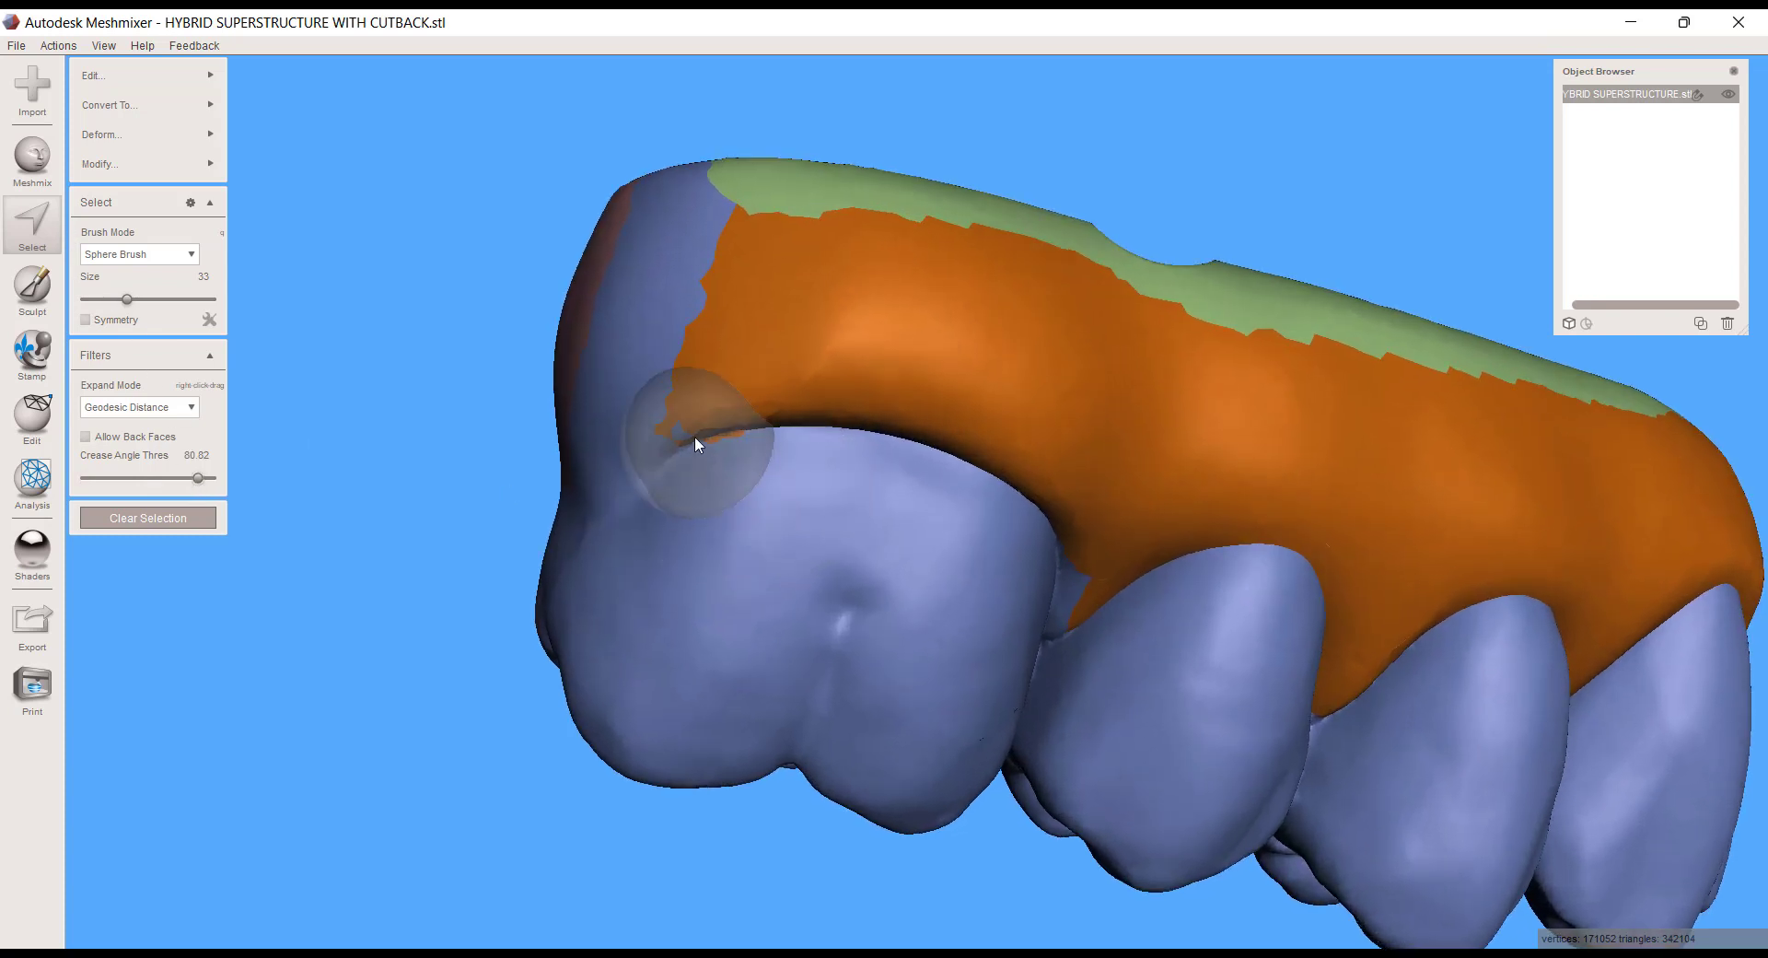
left_click_drag(694, 439, 682, 429)
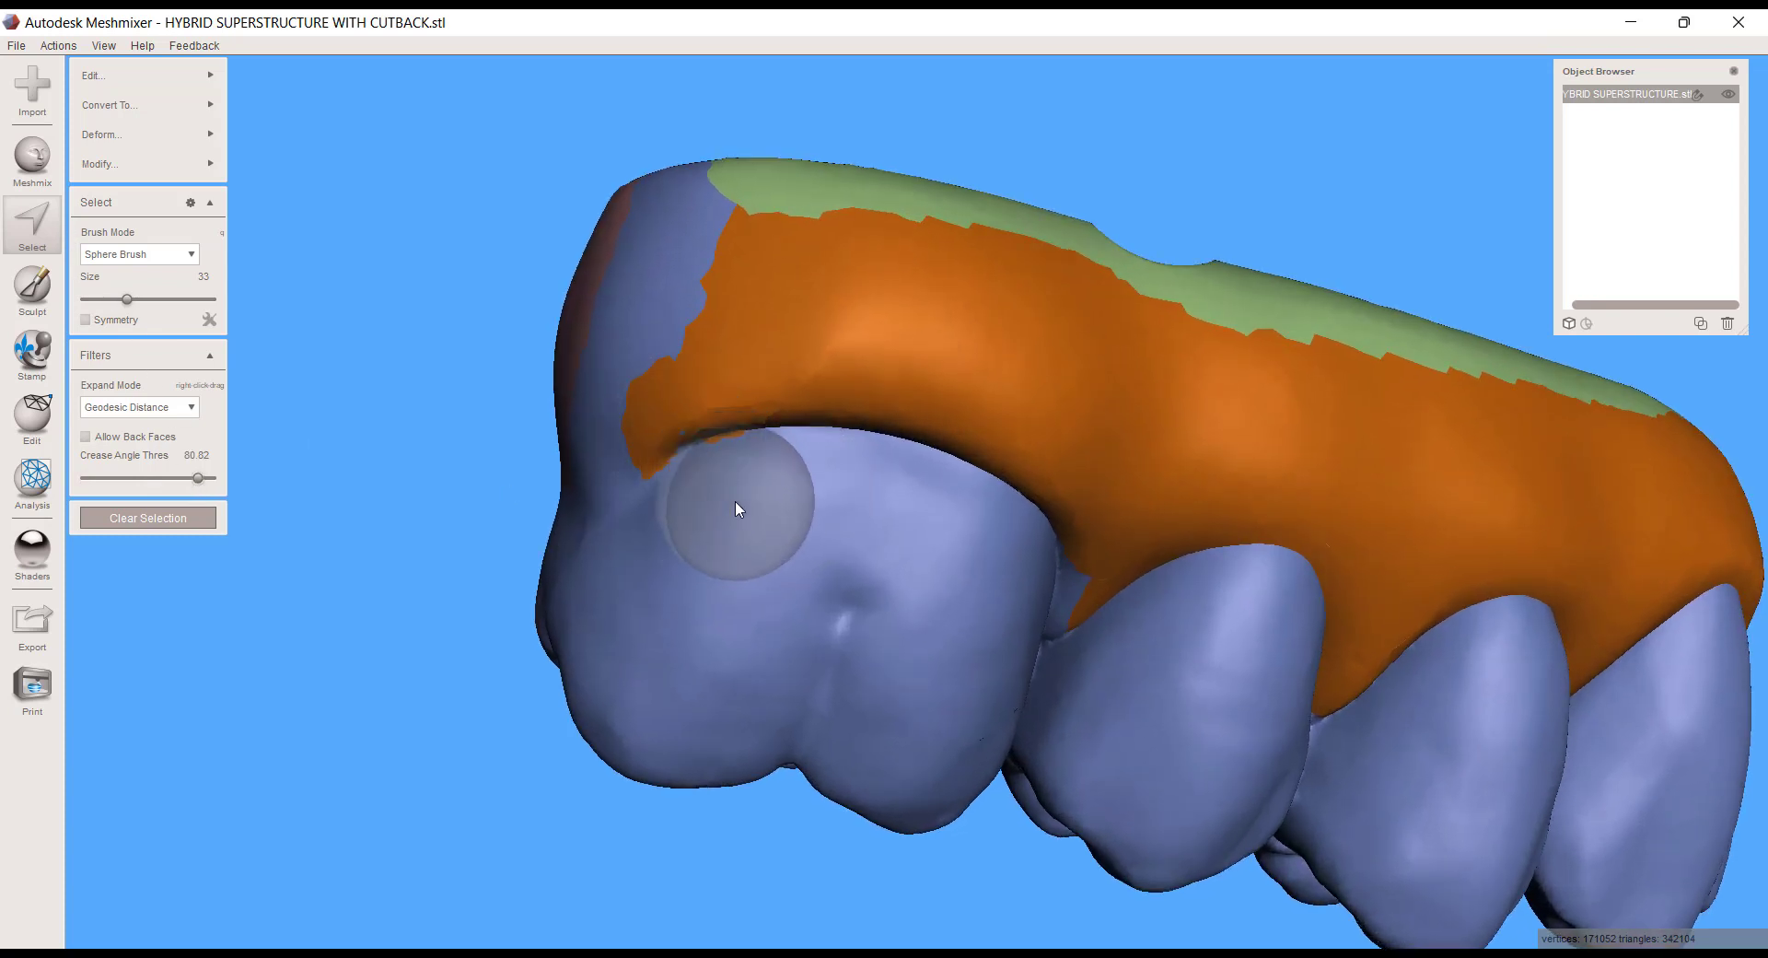
mouse_move(707, 513)
left_mouse_down("ctrl")
mouse_move(632, 461)
mouse_move(616, 363)
left_mouse_up("ctrl")
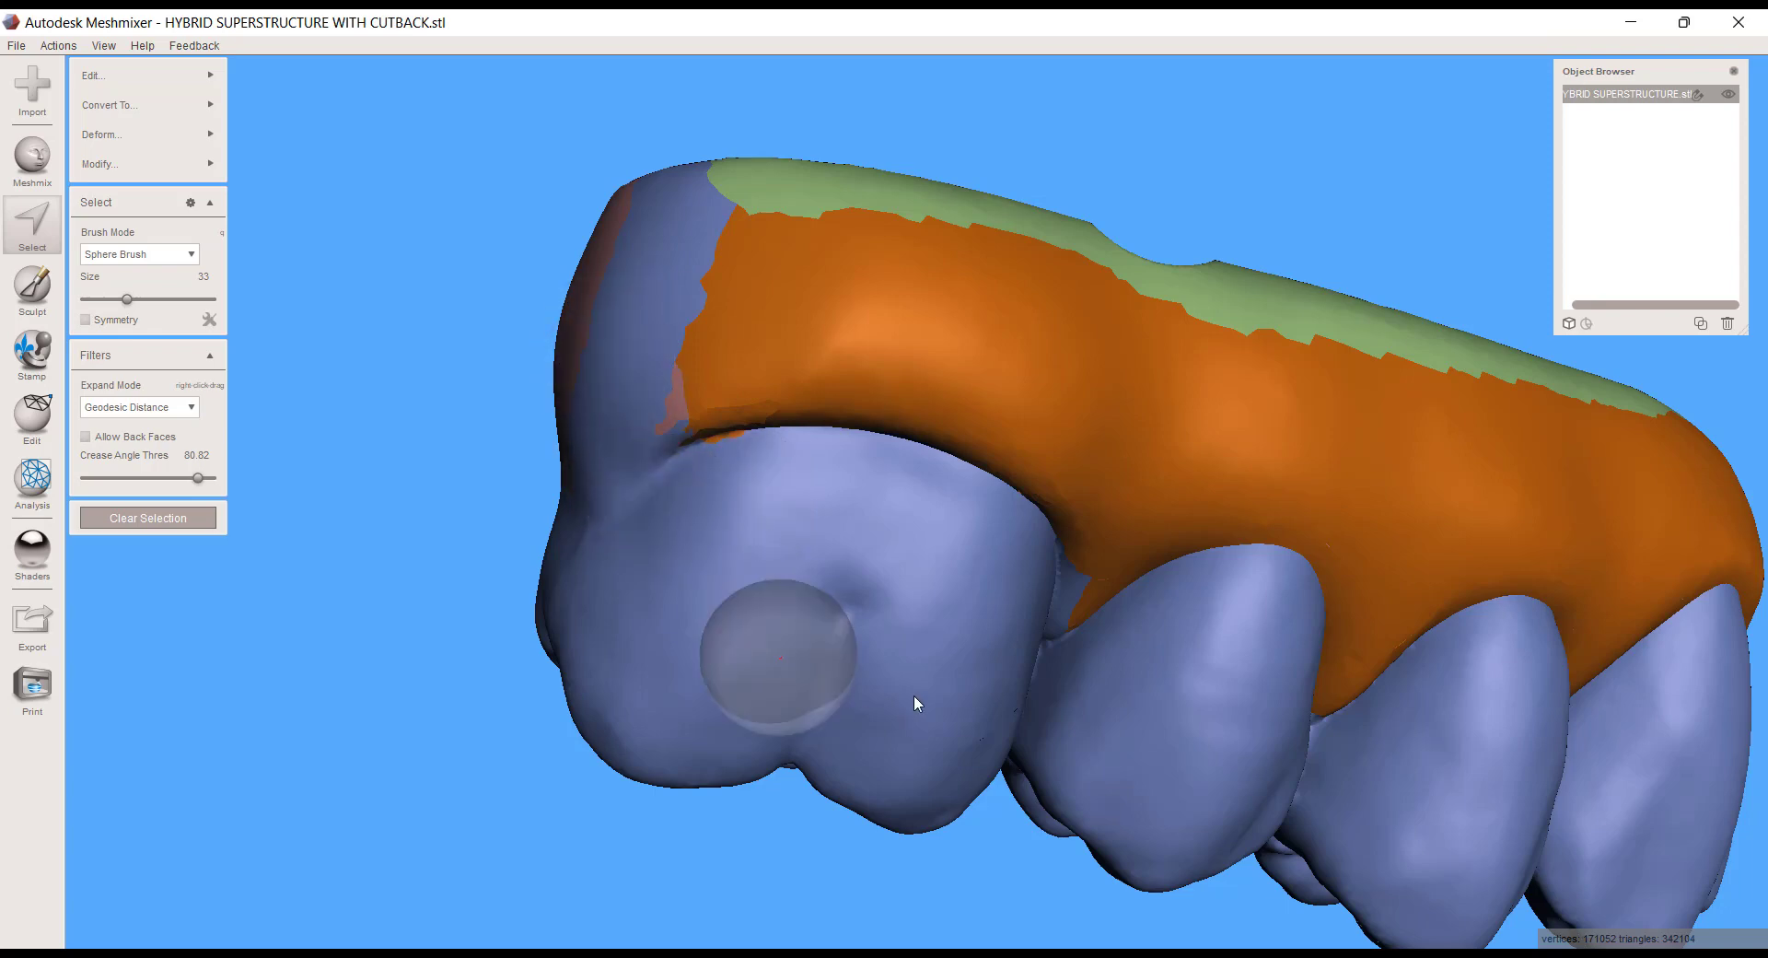
right_click_drag(914, 703, 575, 435)
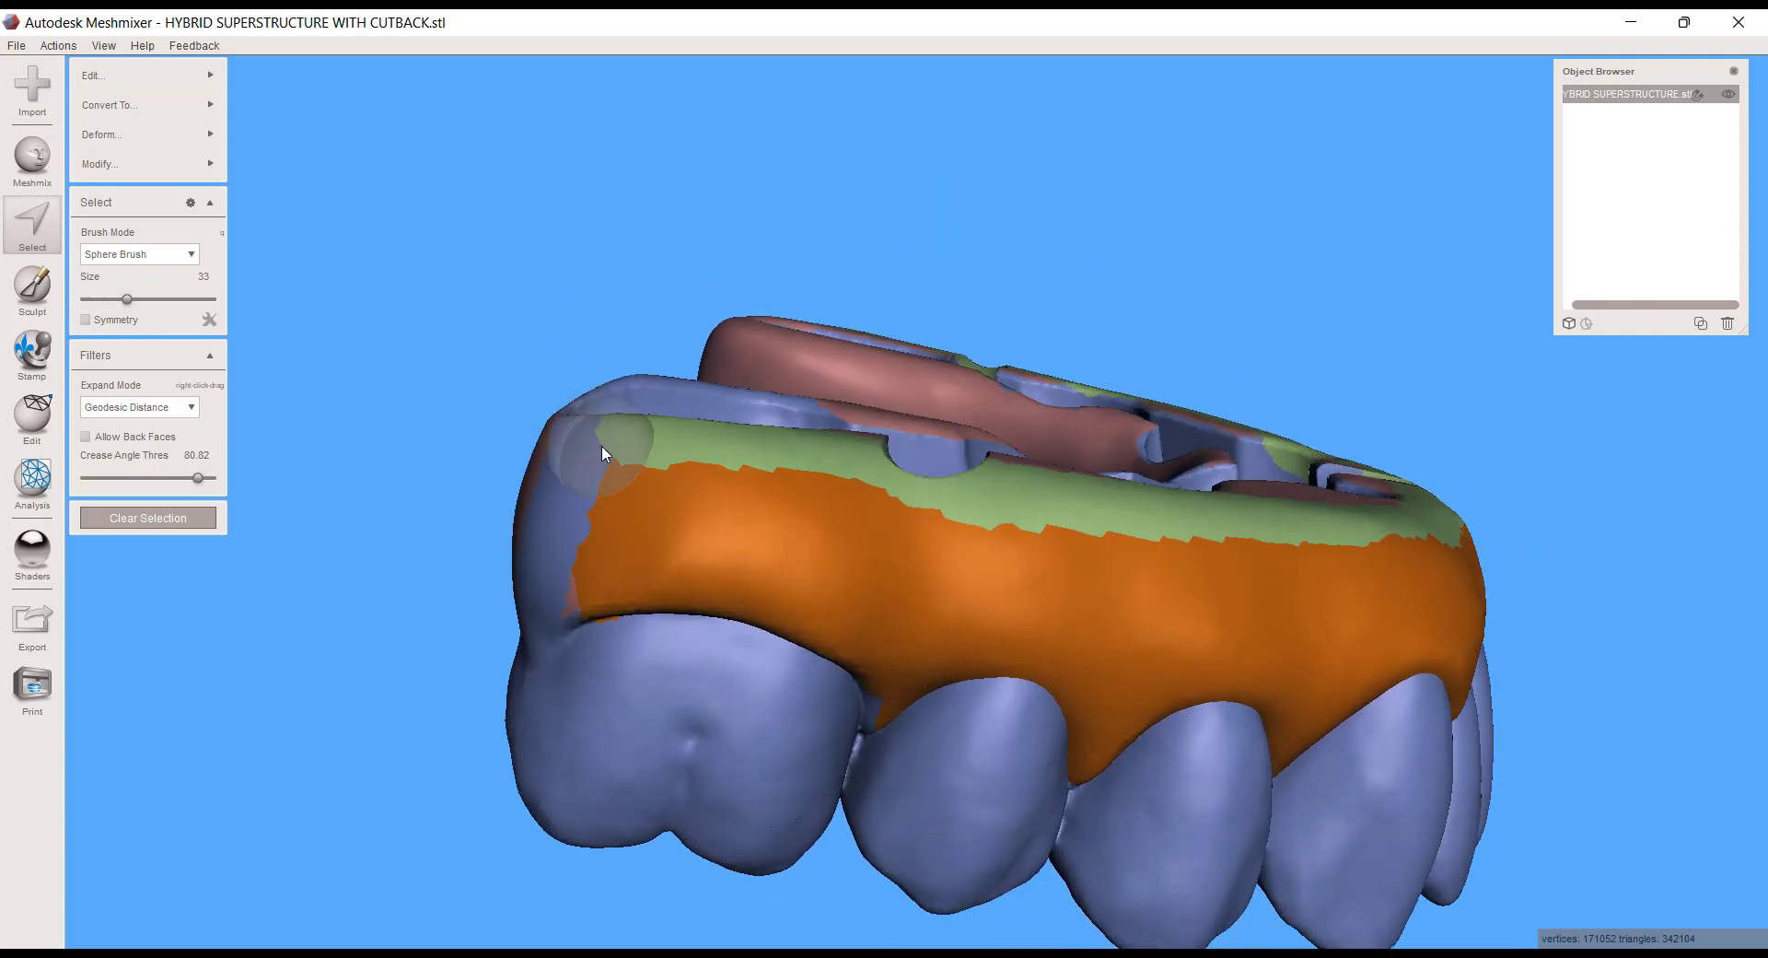
- Smooth the boundary of the outer gum selection and accept it
right_click_drag(699, 524, 726, 594)
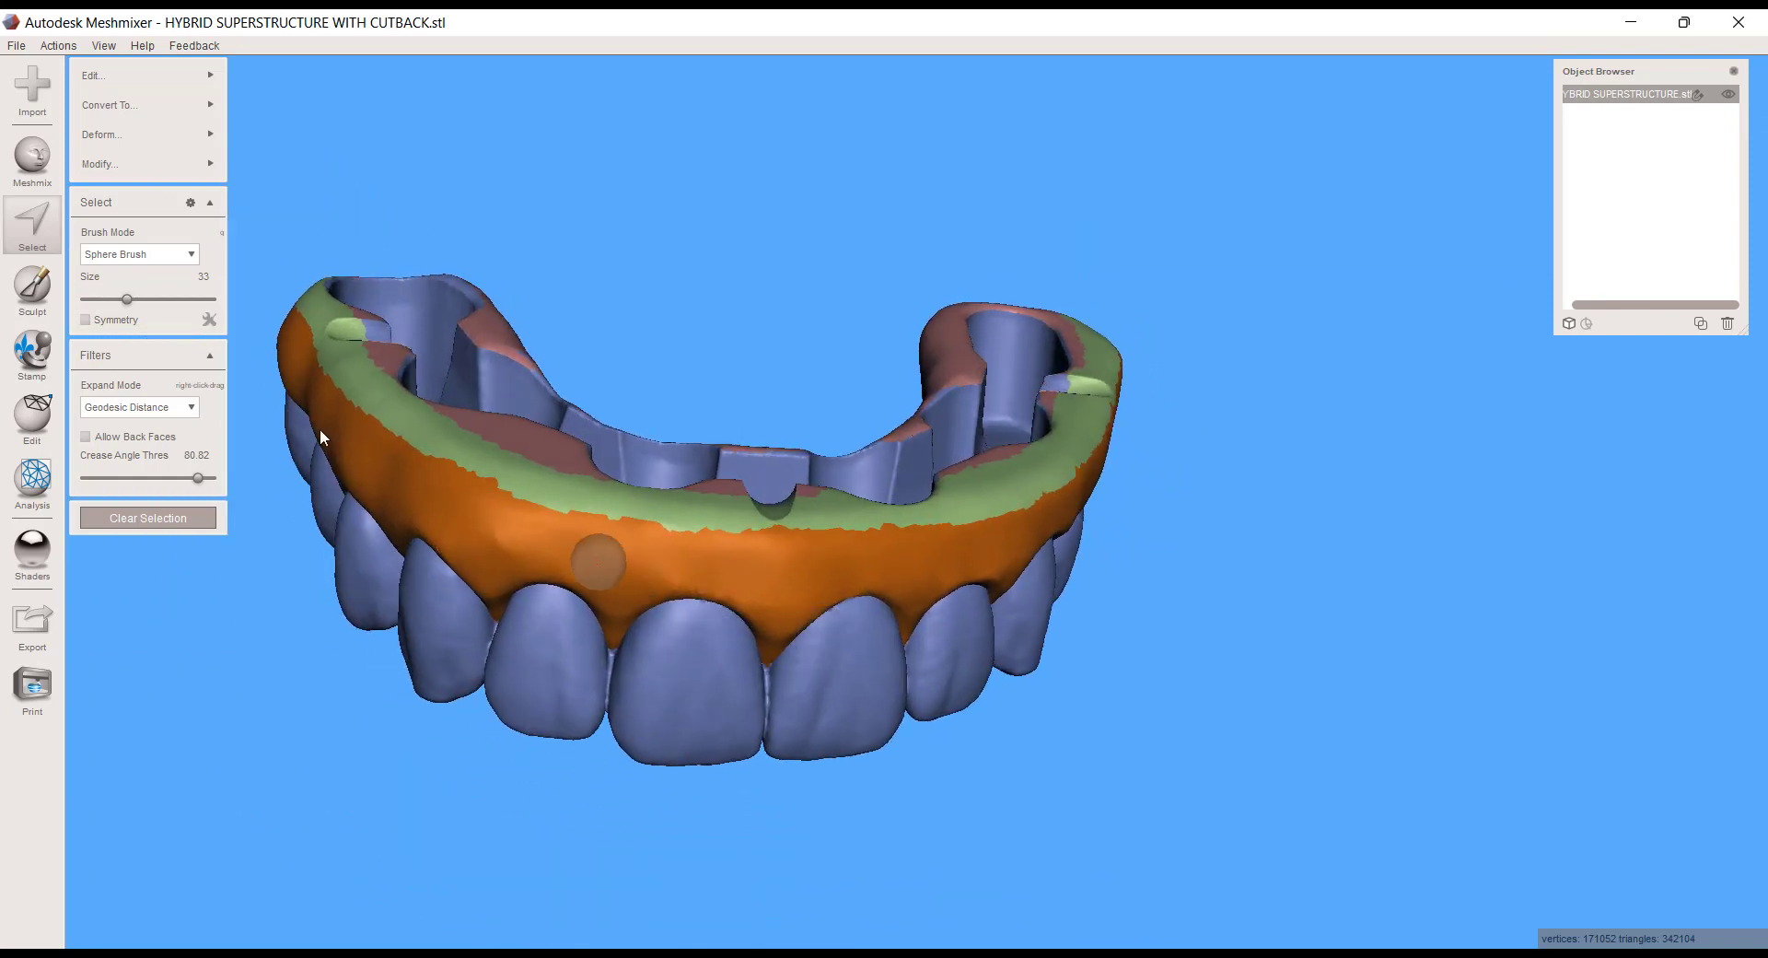
mouse_move(185, 172)
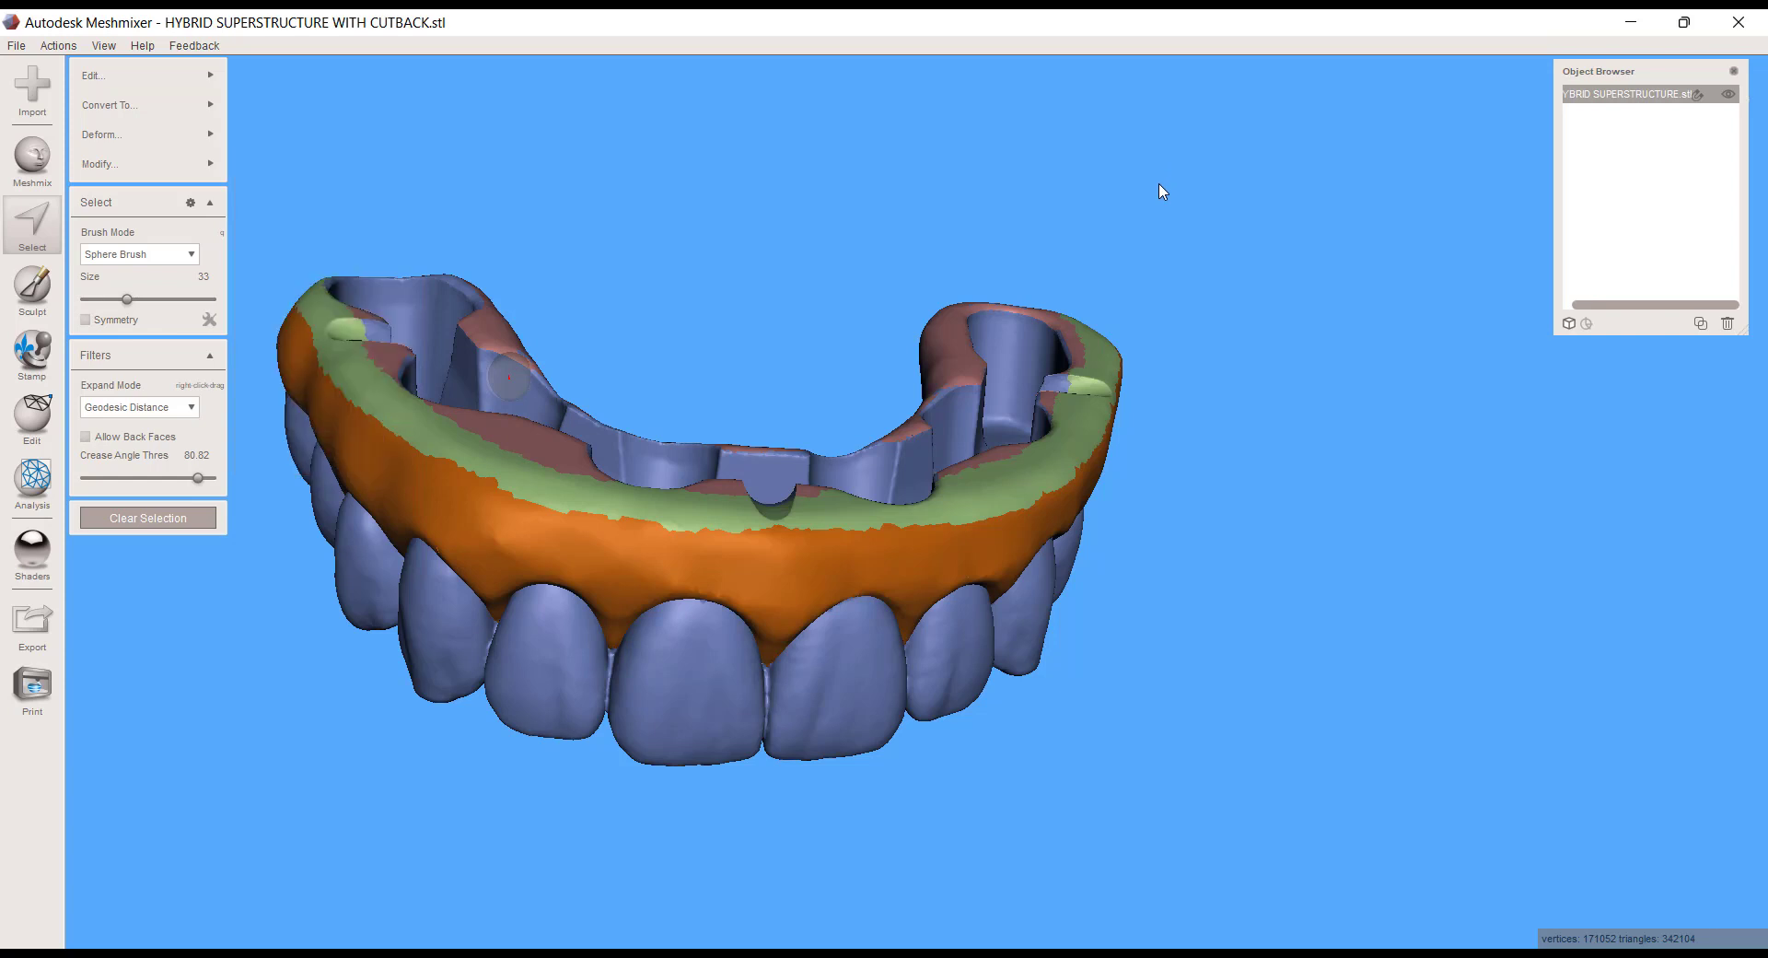
key("b")
key("Return")
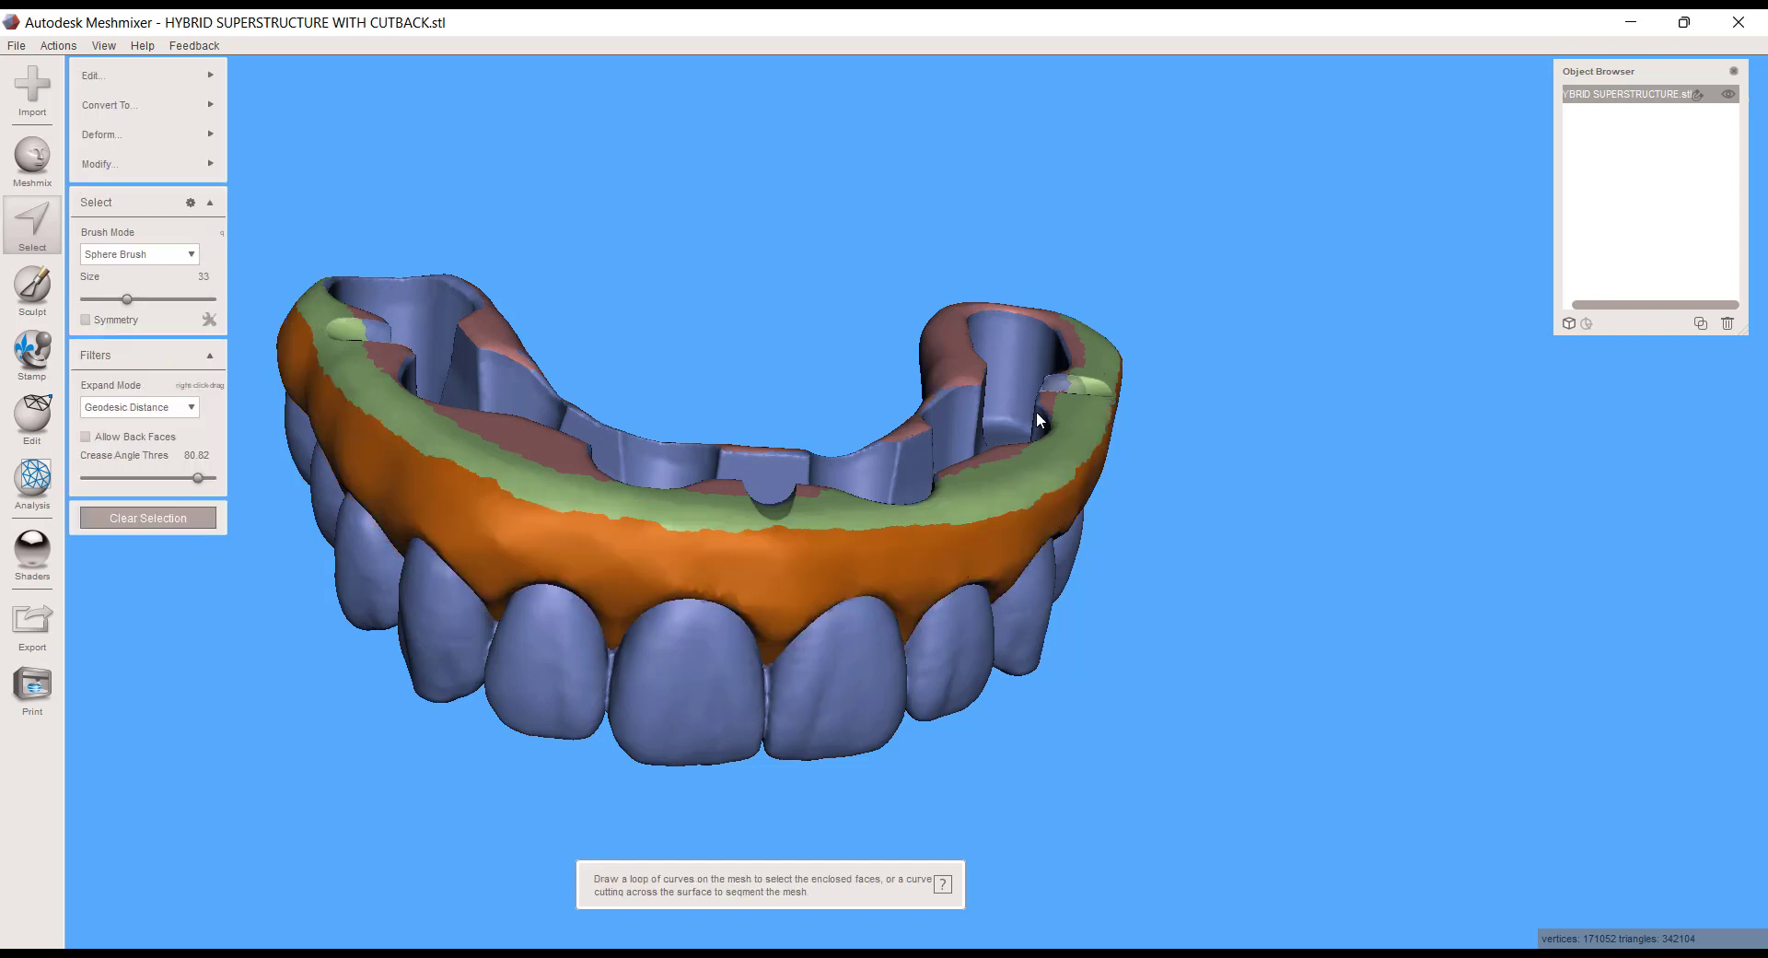
- Separate the selected outer gum surface from the superstructure into its own object
scroll(1036, 415, "down", 5)
right_click_drag(793, 643, 778, 585)
mouse_move(124, 83)
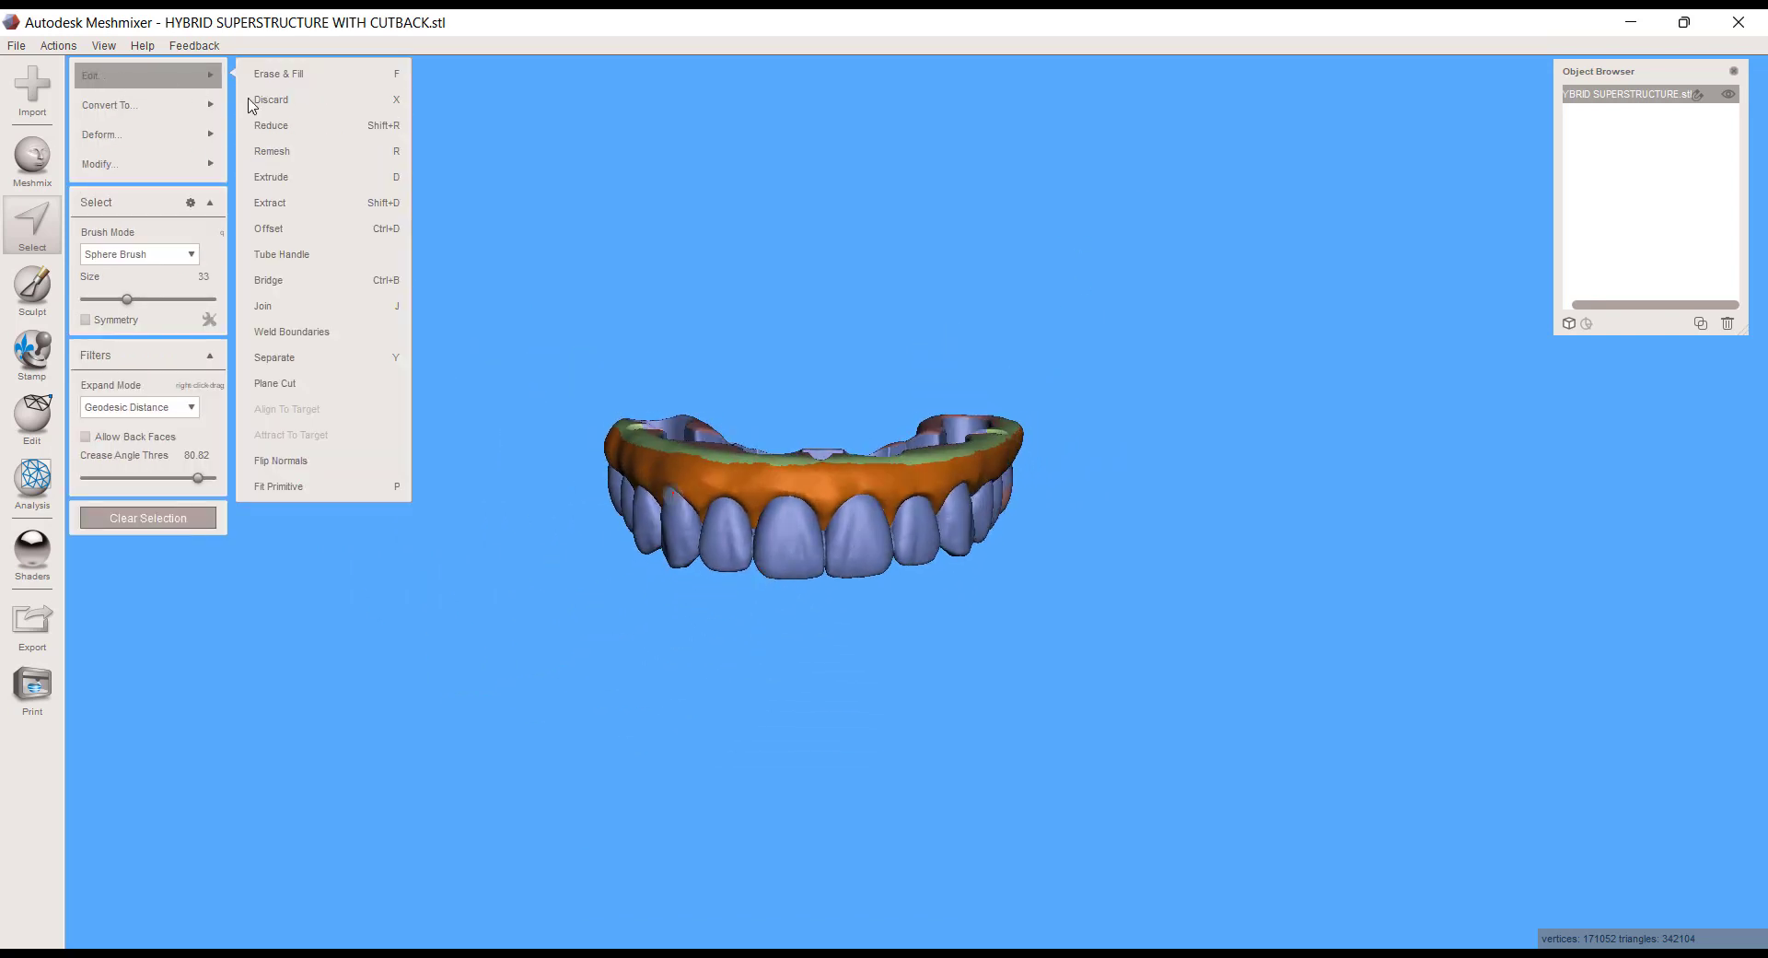
left_click(304, 364)
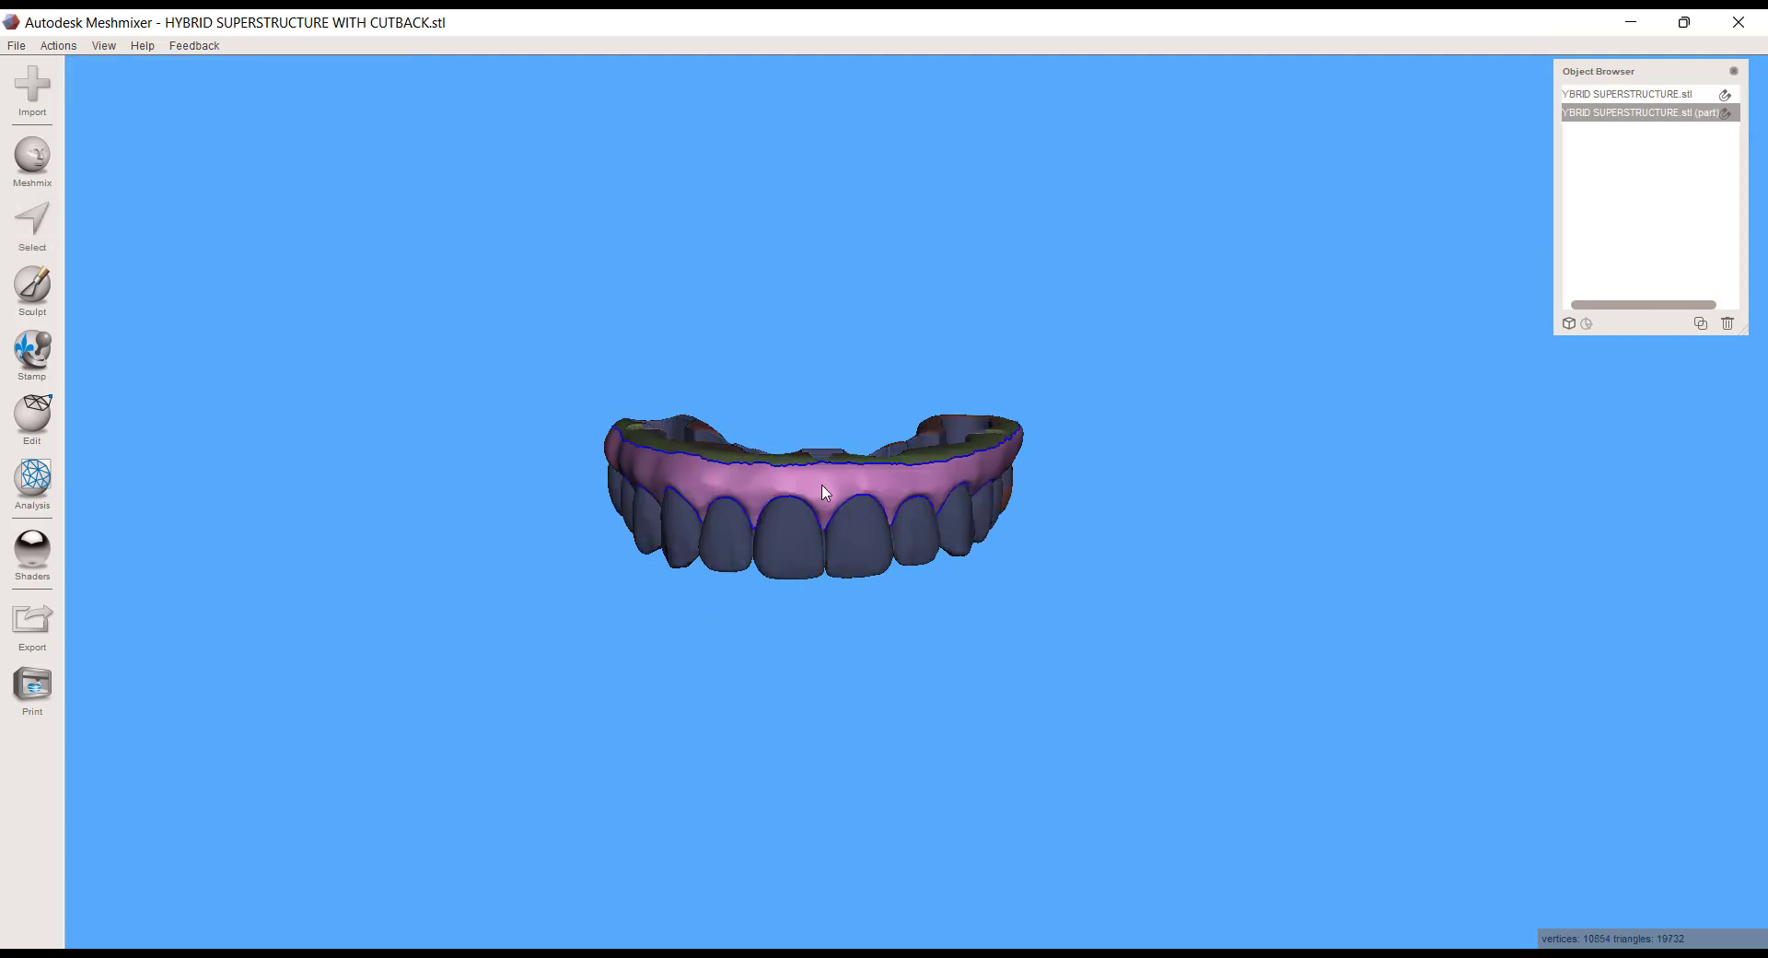
- Make the superstructure active and hide the separated gum part to examine the inside beneath it
scroll(954, 630, "up", 4)
left_click(779, 593)
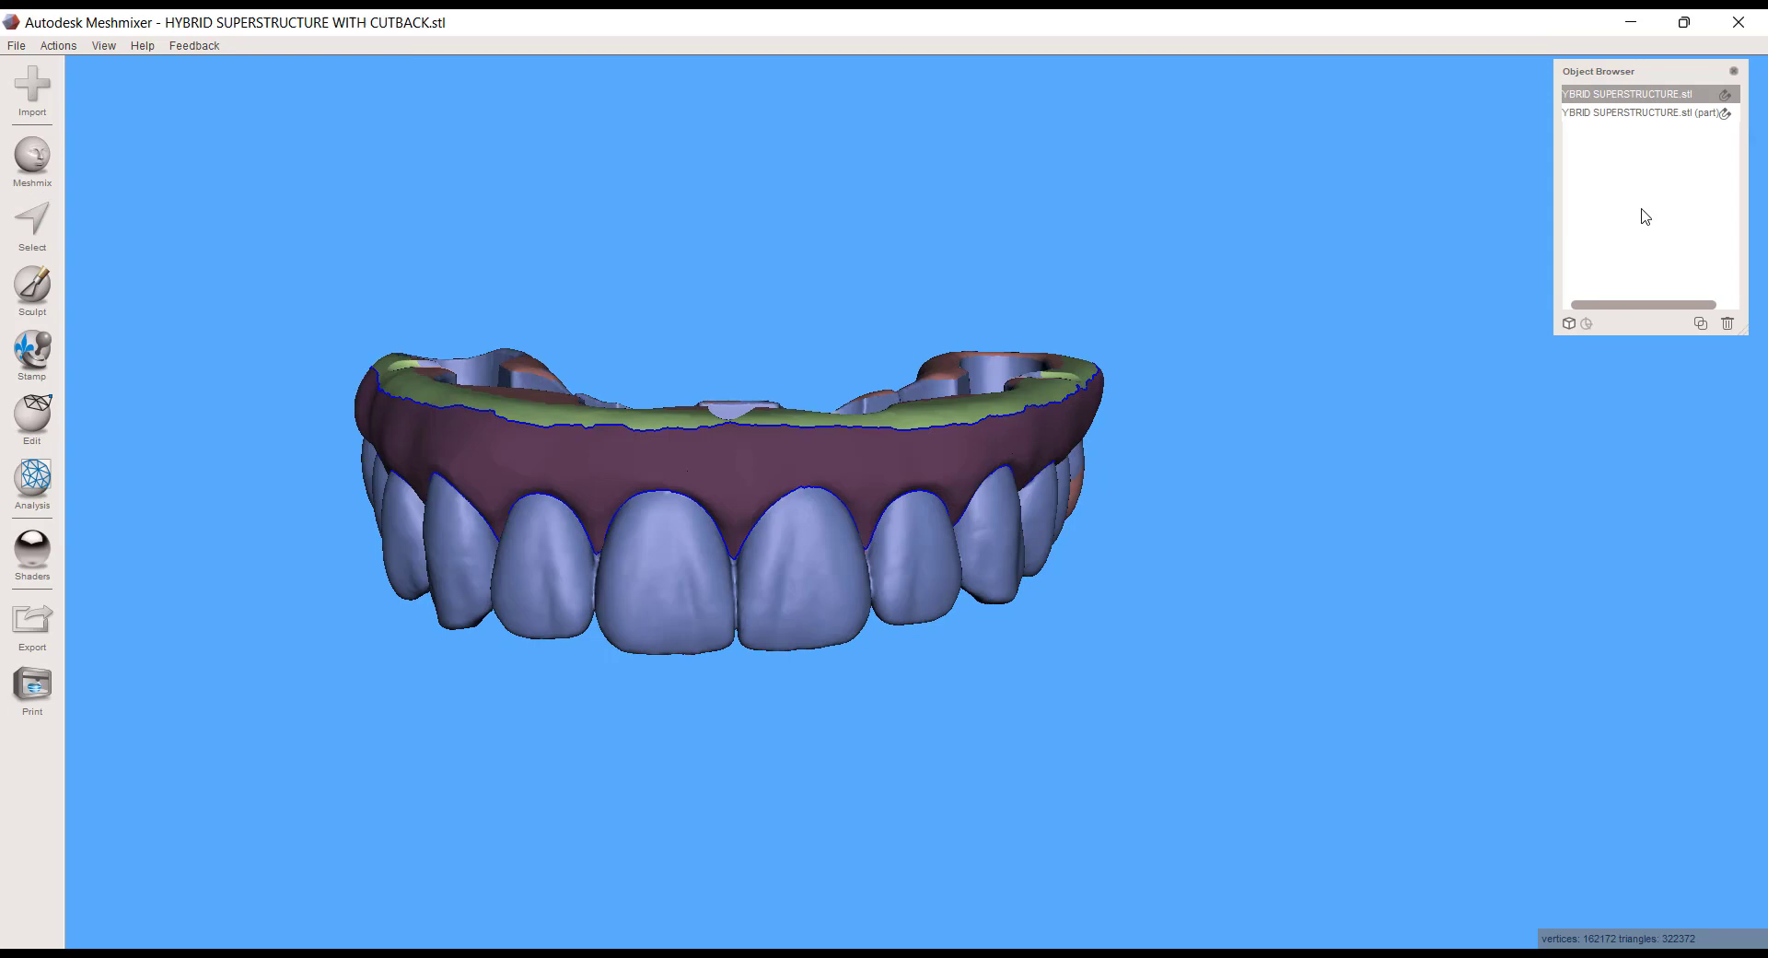
left_click(1739, 305)
left_click(1728, 113)
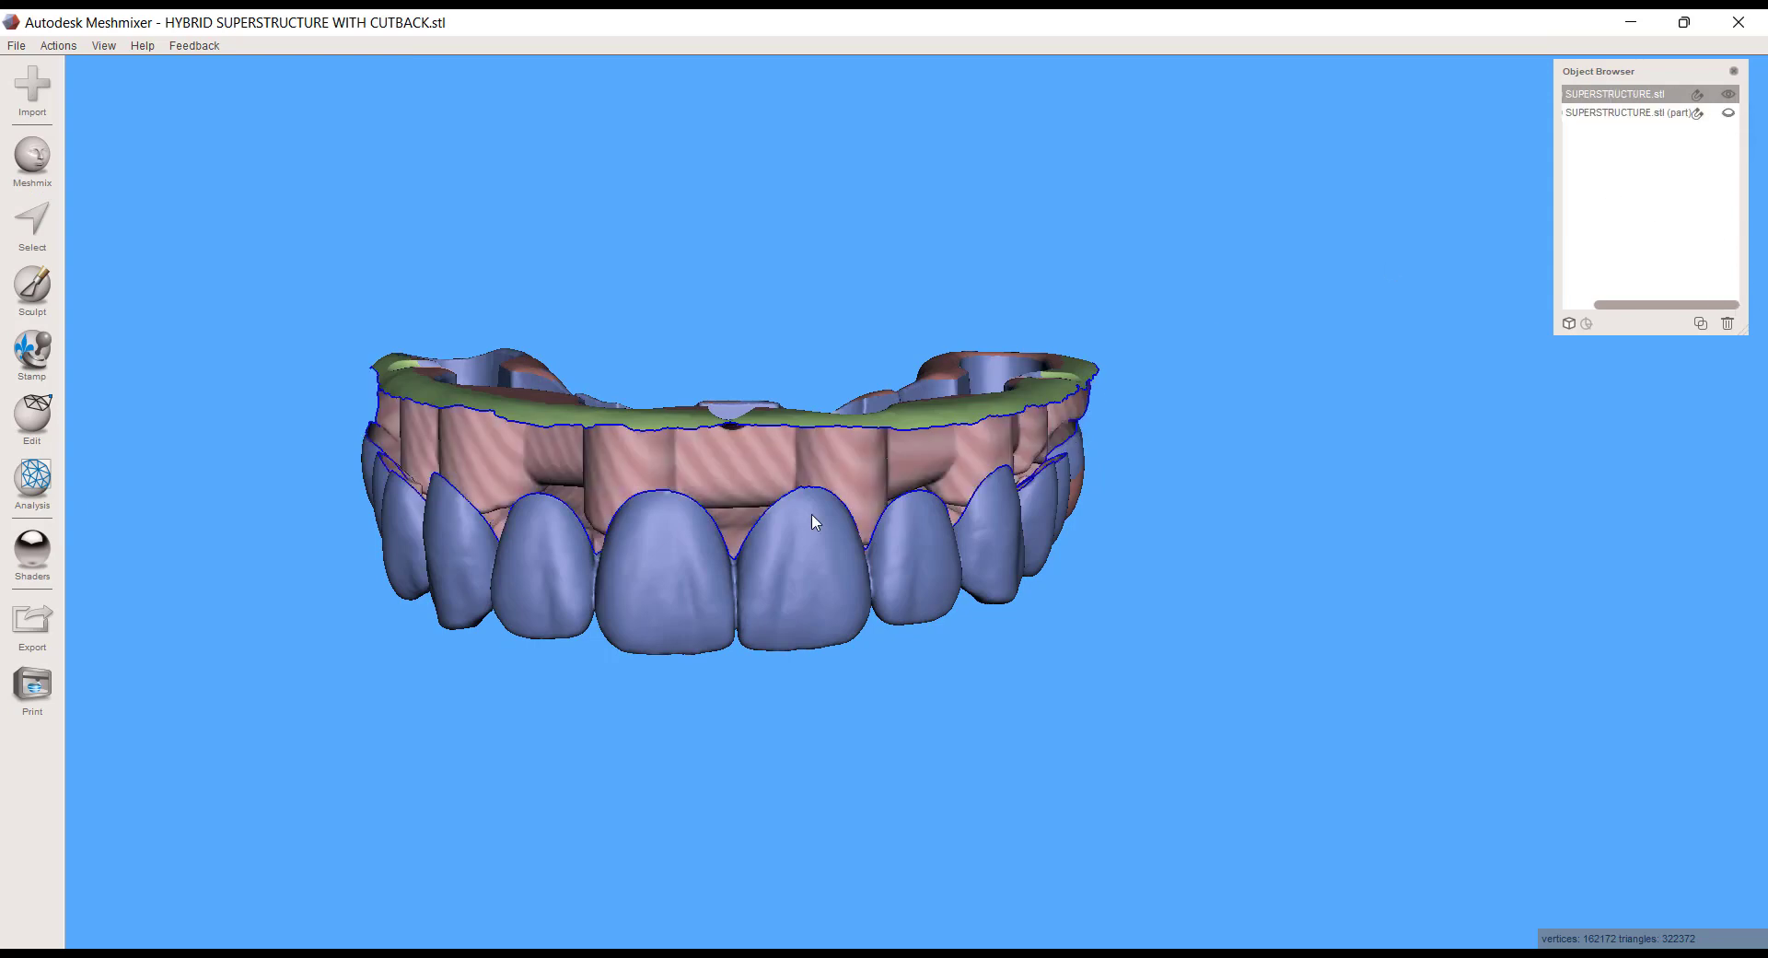
right_click_drag(815, 522, 866, 552)
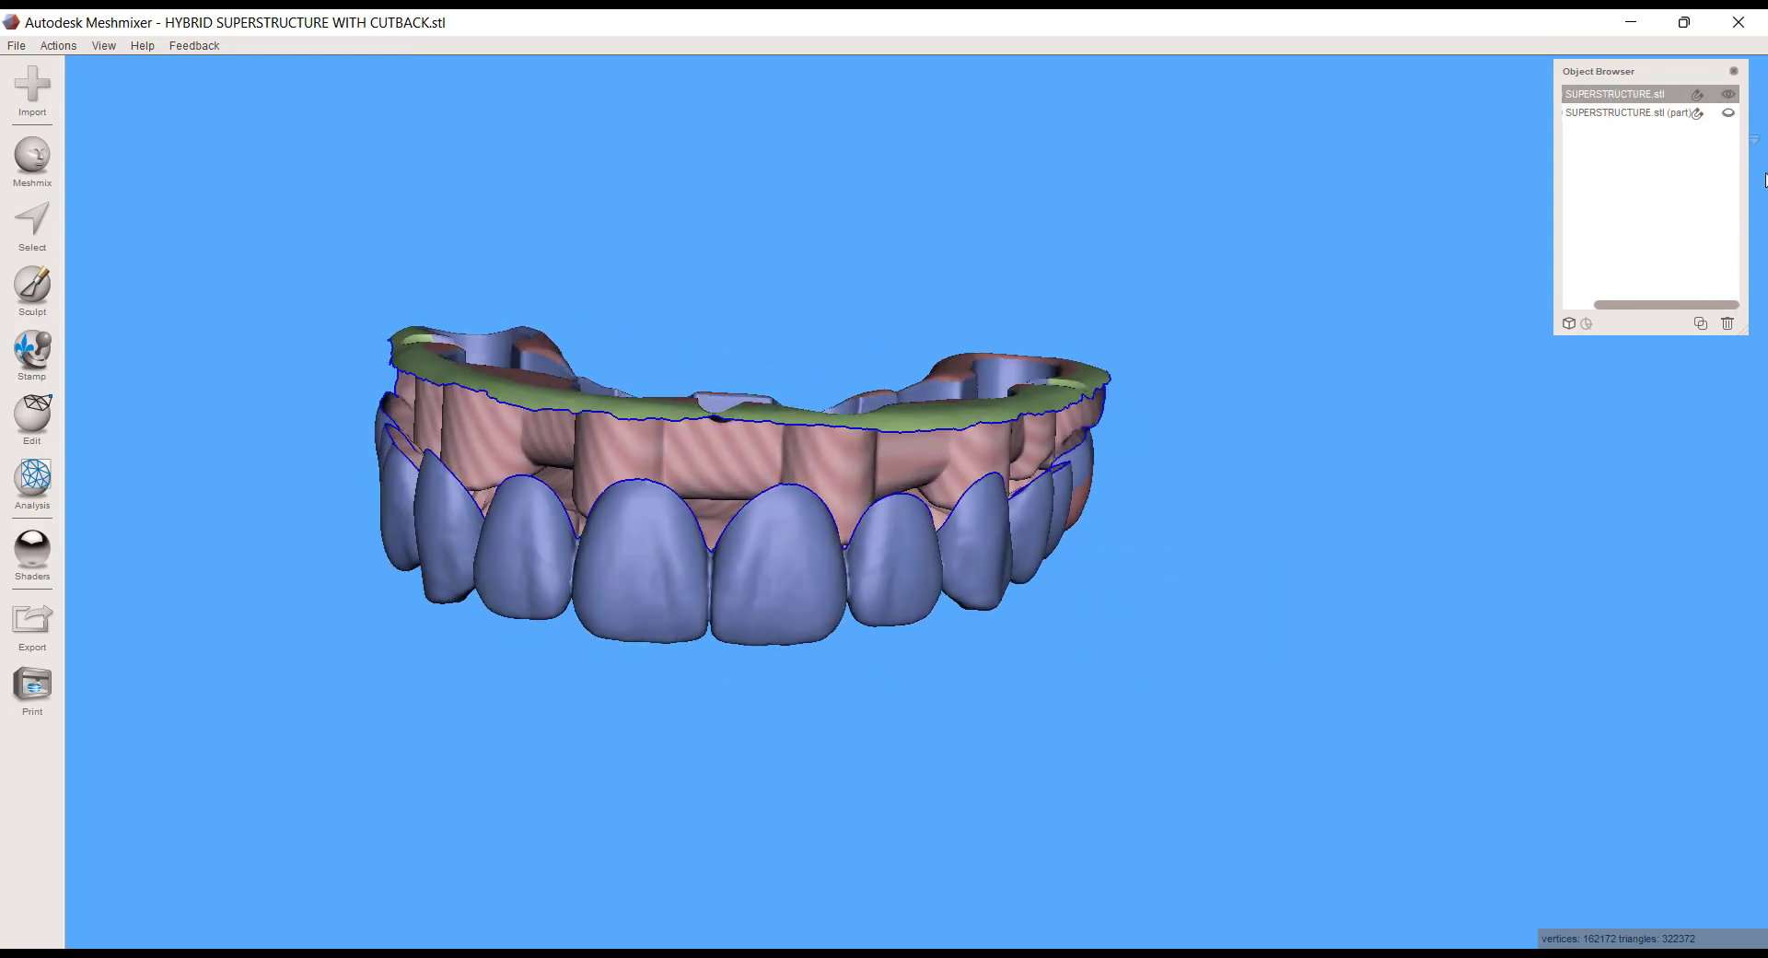
- Show the separated gum part again, hide the superstructure and make the gum part the active object
left_click(1729, 111)
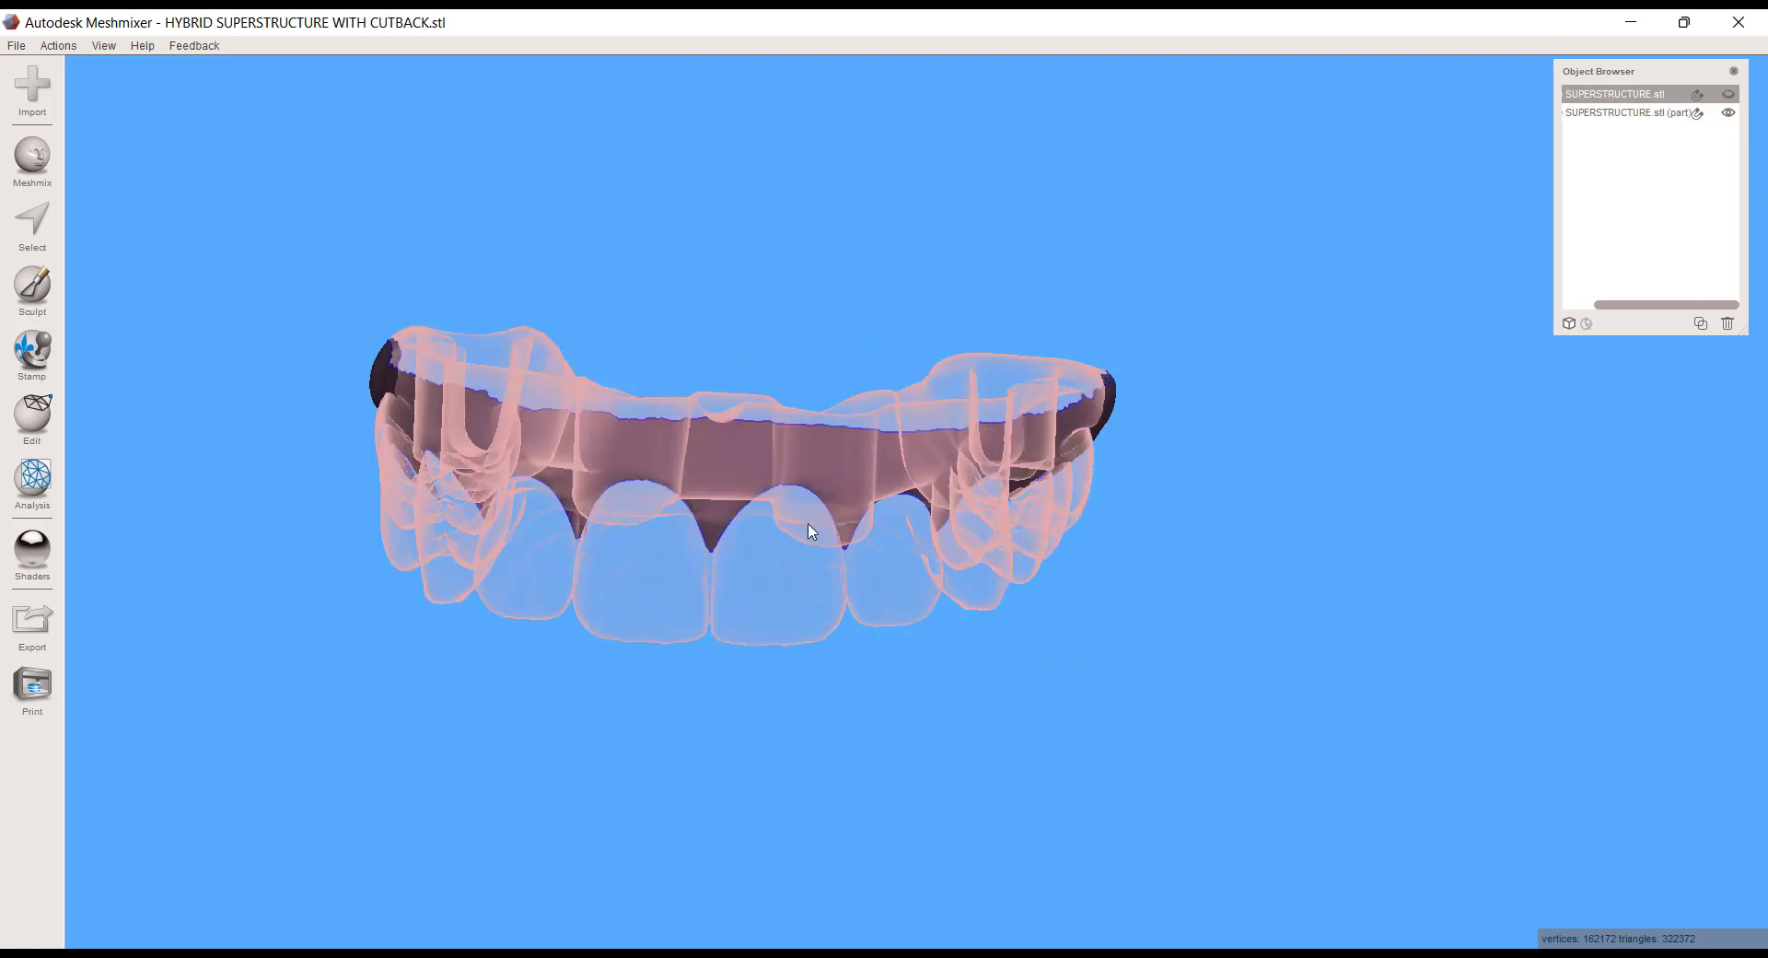
mouse_move(790, 543)
right_mouse_down()
mouse_move(781, 608)
mouse_move(777, 572)
right_mouse_up()
scroll(777, 571, "up", 4)
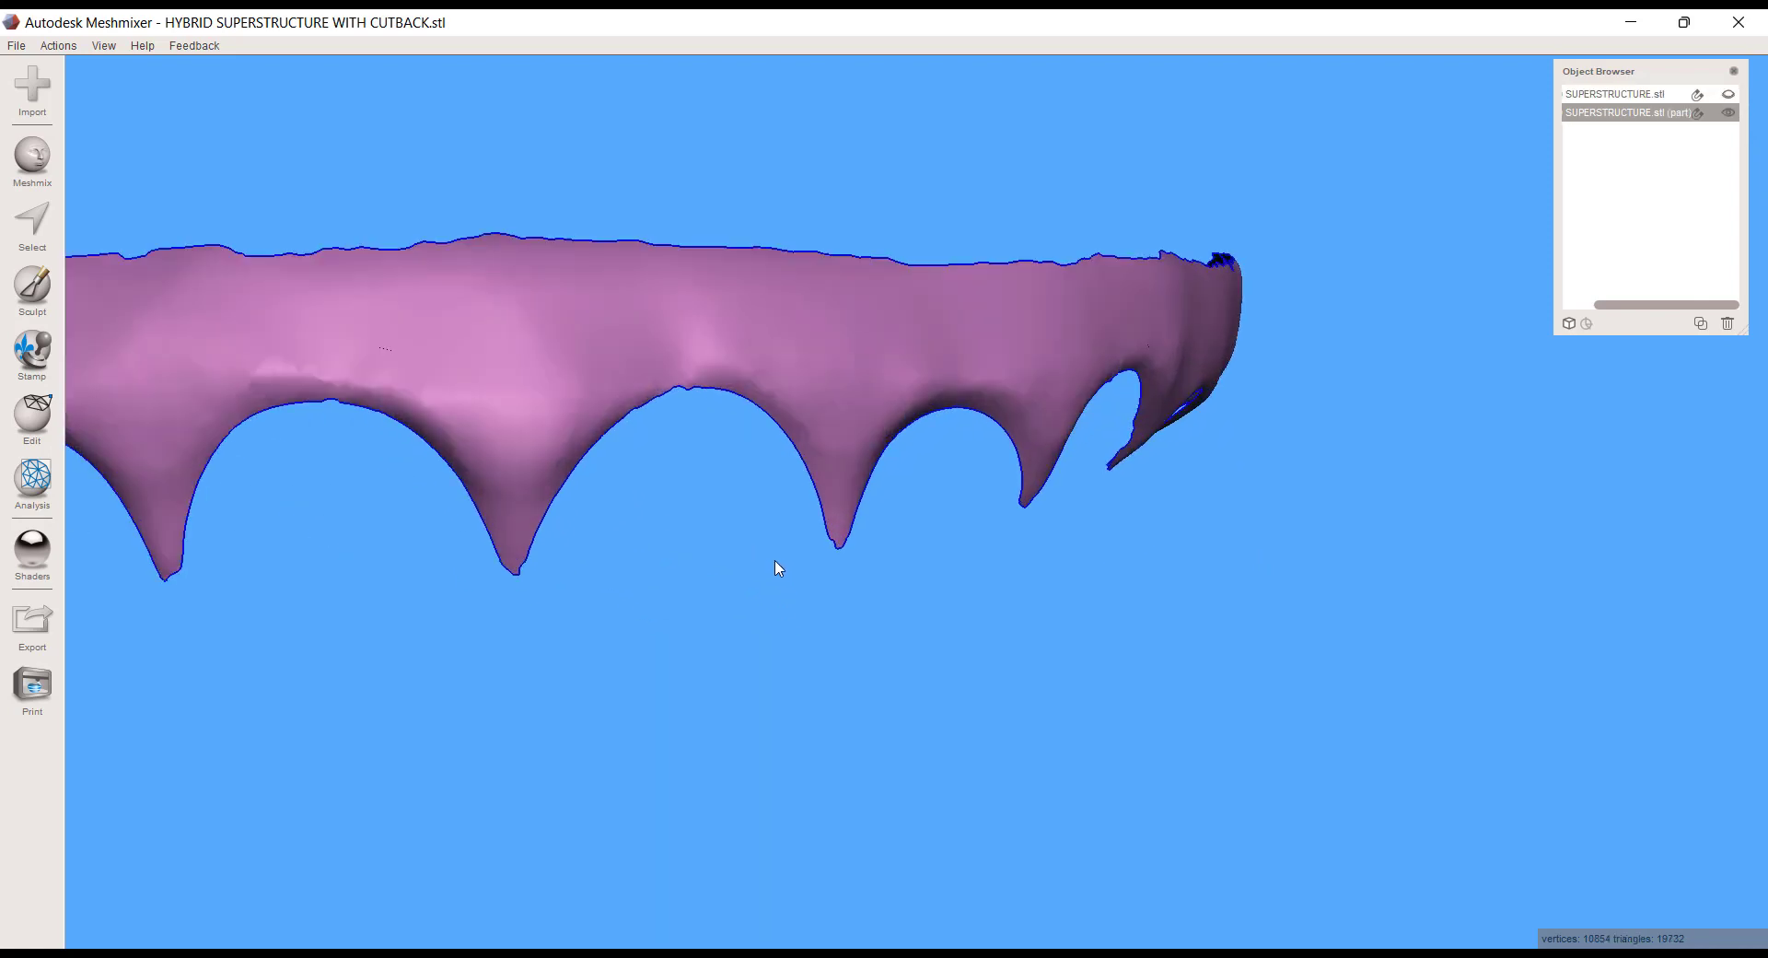
middle_click_drag(788, 578, 977, 575)
scroll(978, 576, "down", 4)
right_click_drag(983, 583, 902, 599)
key("s")
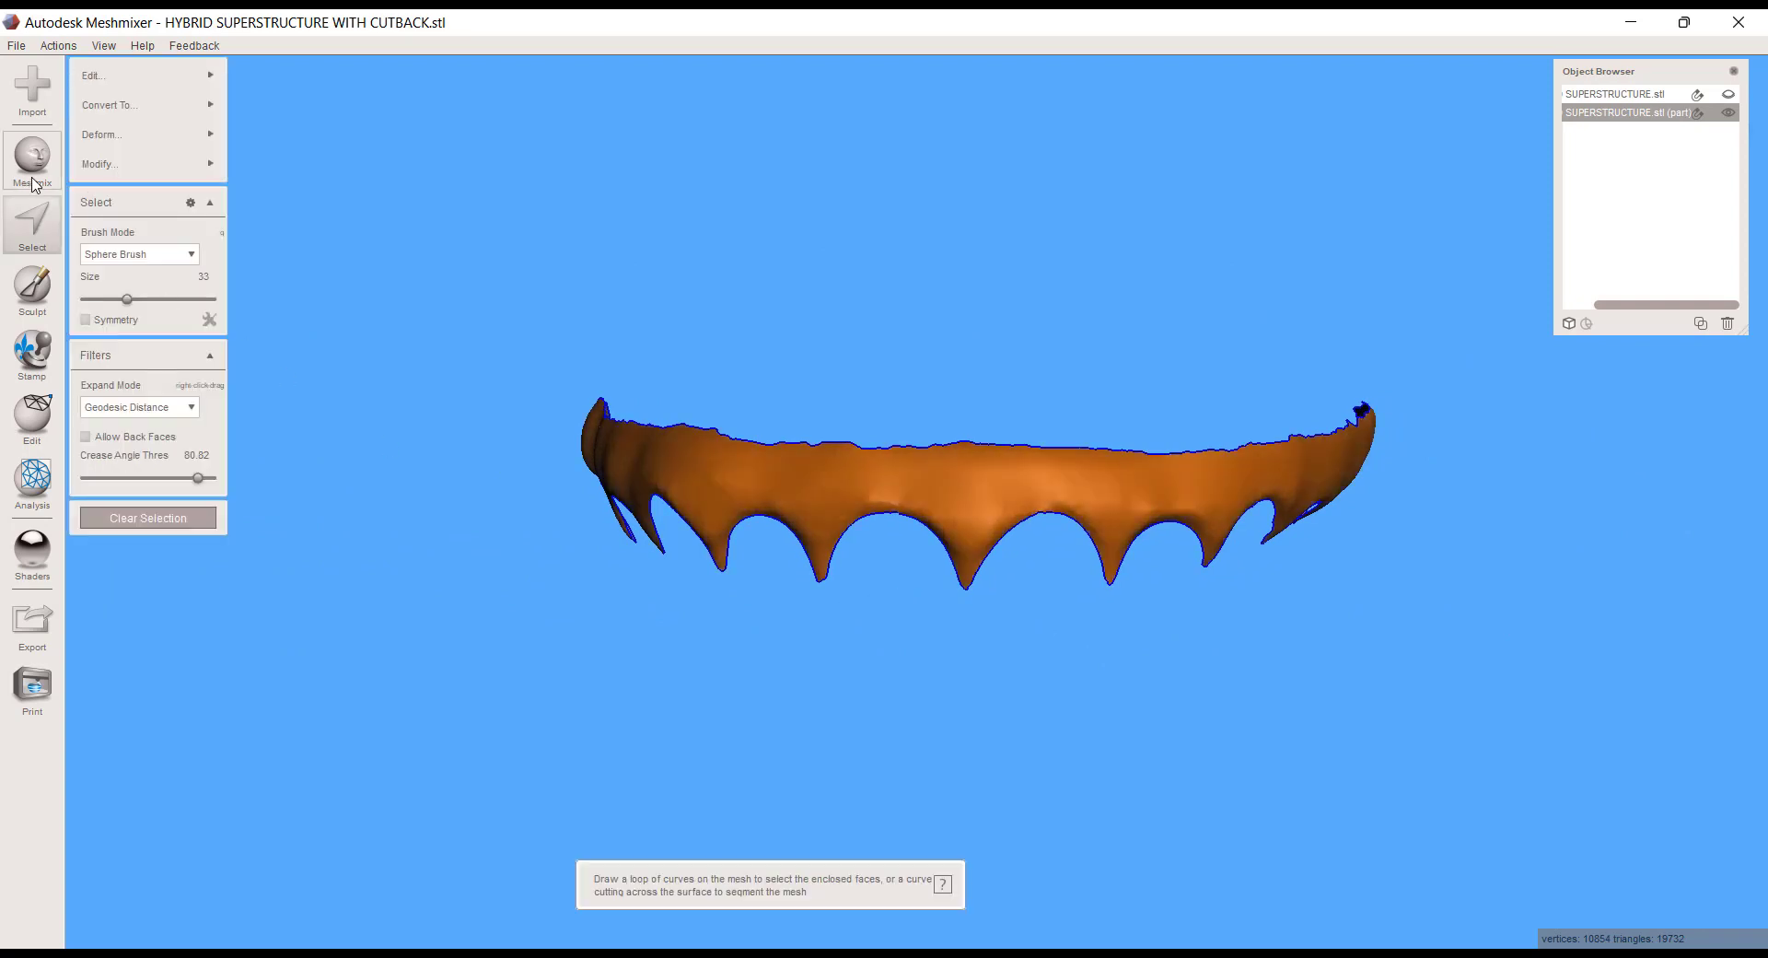
mouse_move(175, 73)
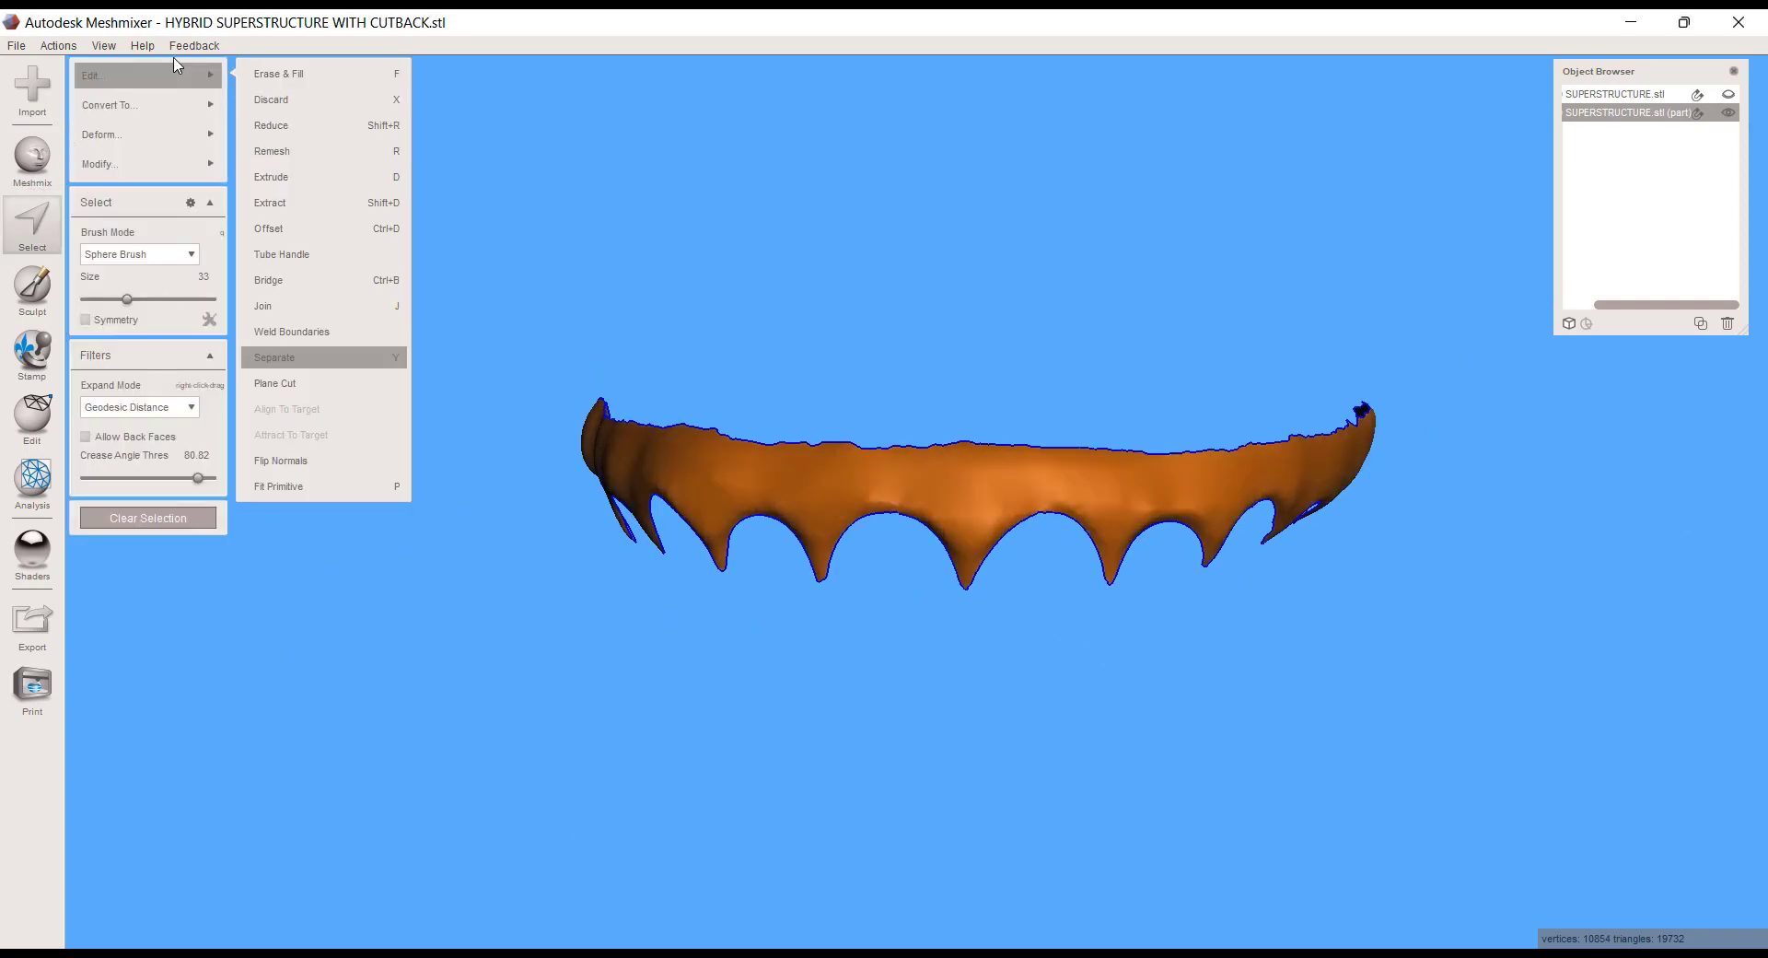
left_click(307, 232)
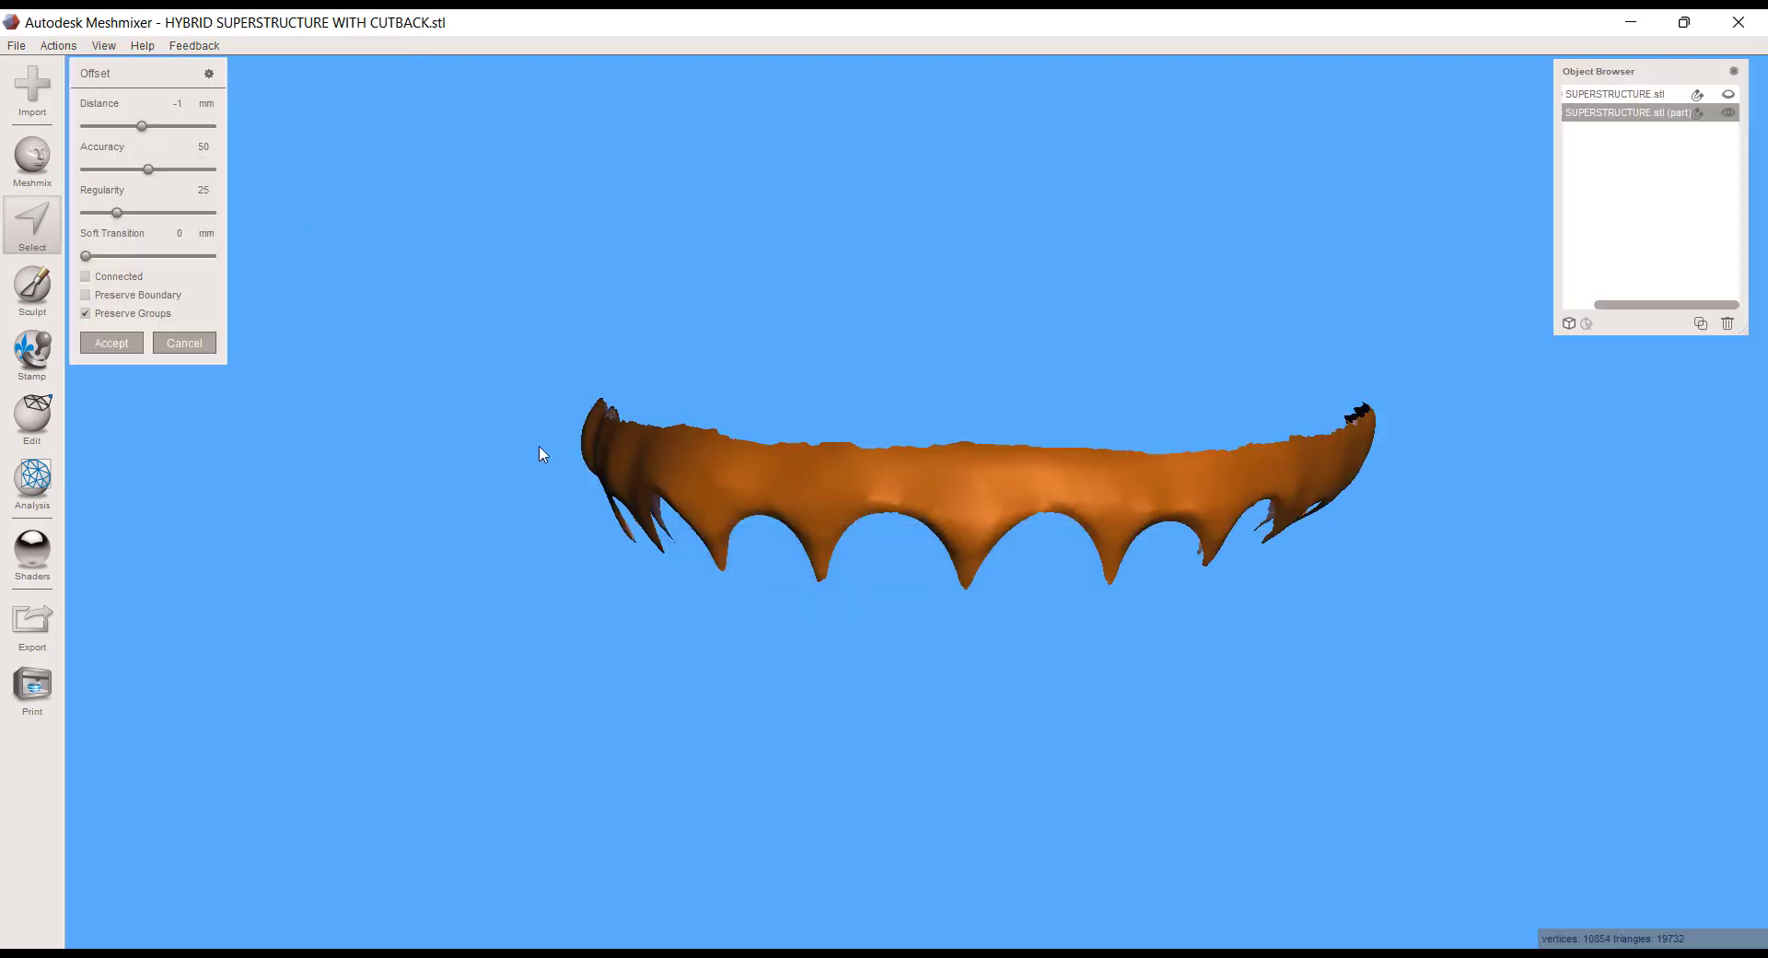
right_click_drag(496, 313, 493, 12)
right_click_drag(571, 394, 387, 304)
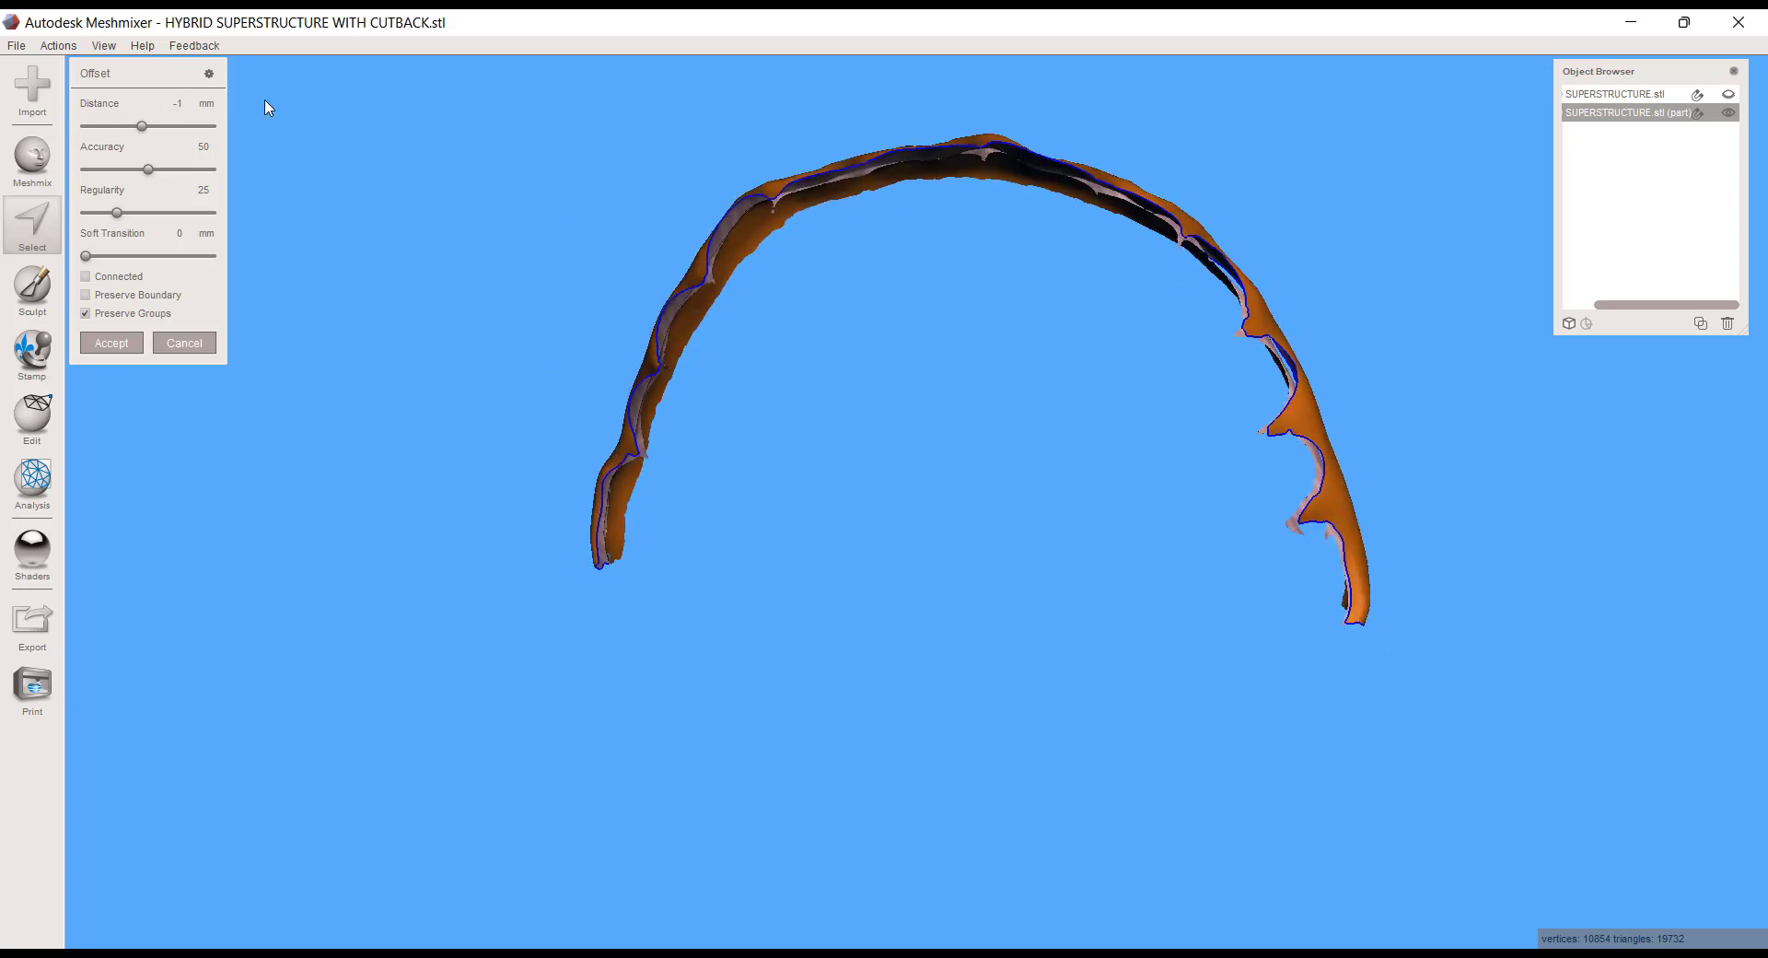
right_click_drag(721, 228, 824, 516)
scroll(819, 475, "up", 5)
left_click(184, 342)
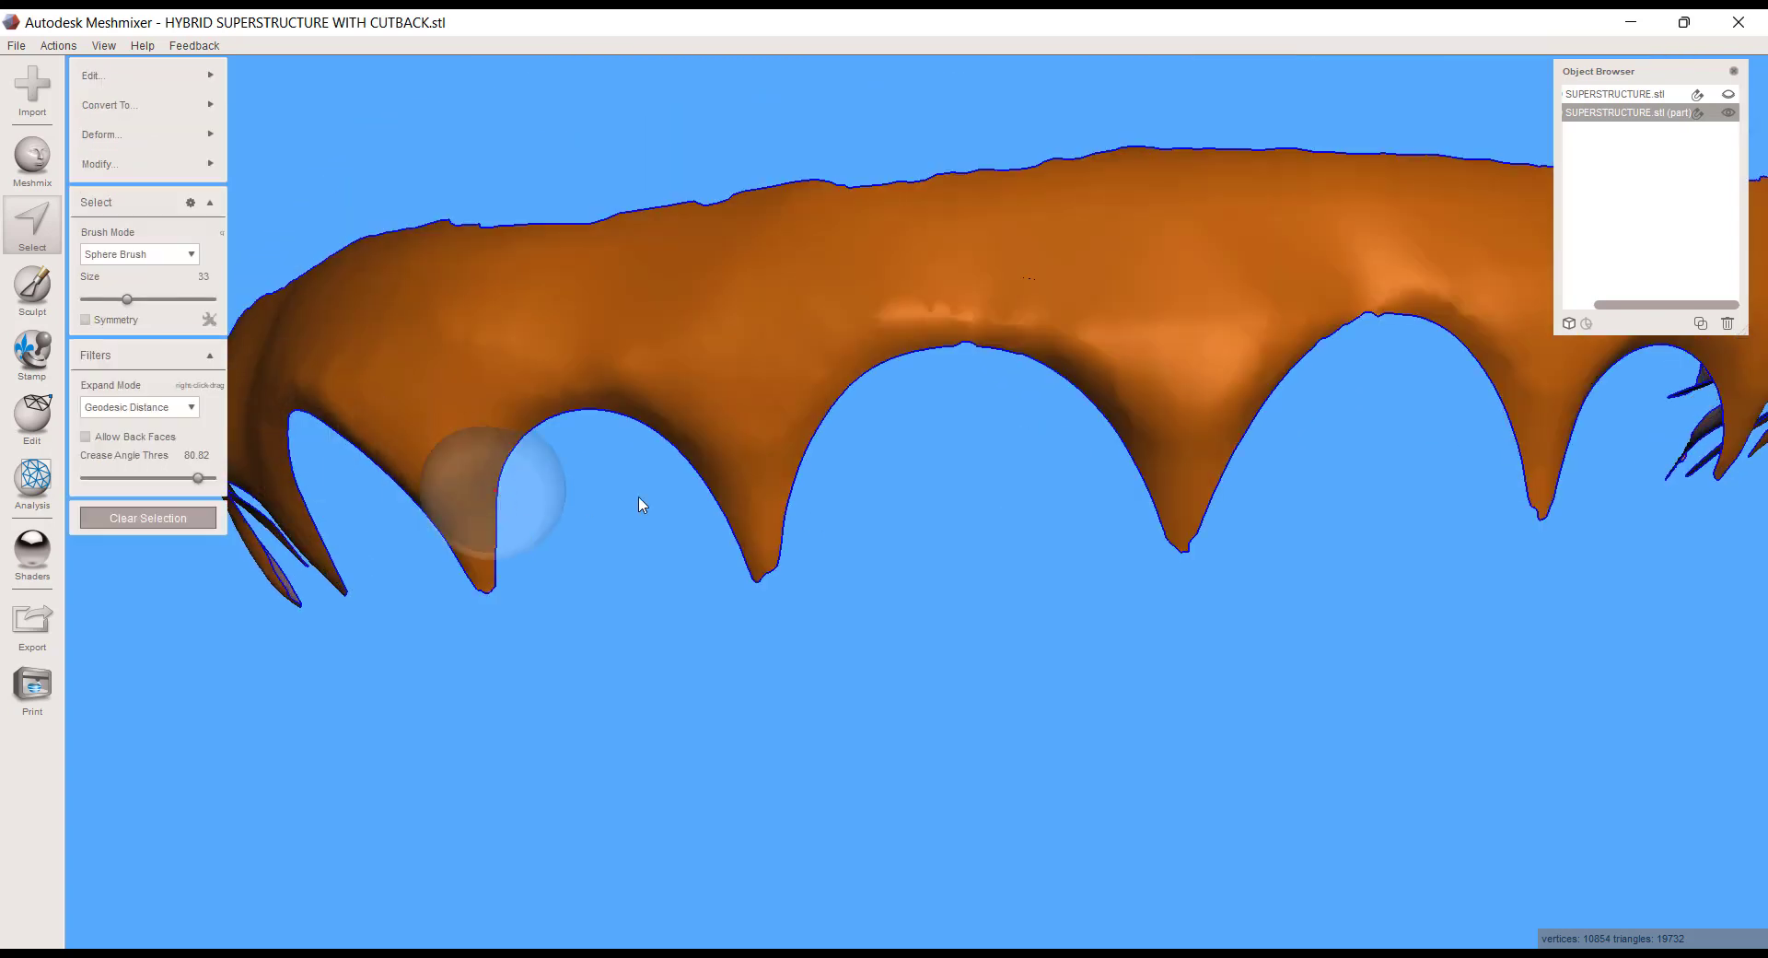
right_click_drag(639, 501, 687, 506)
scroll(687, 505, "down", 2)
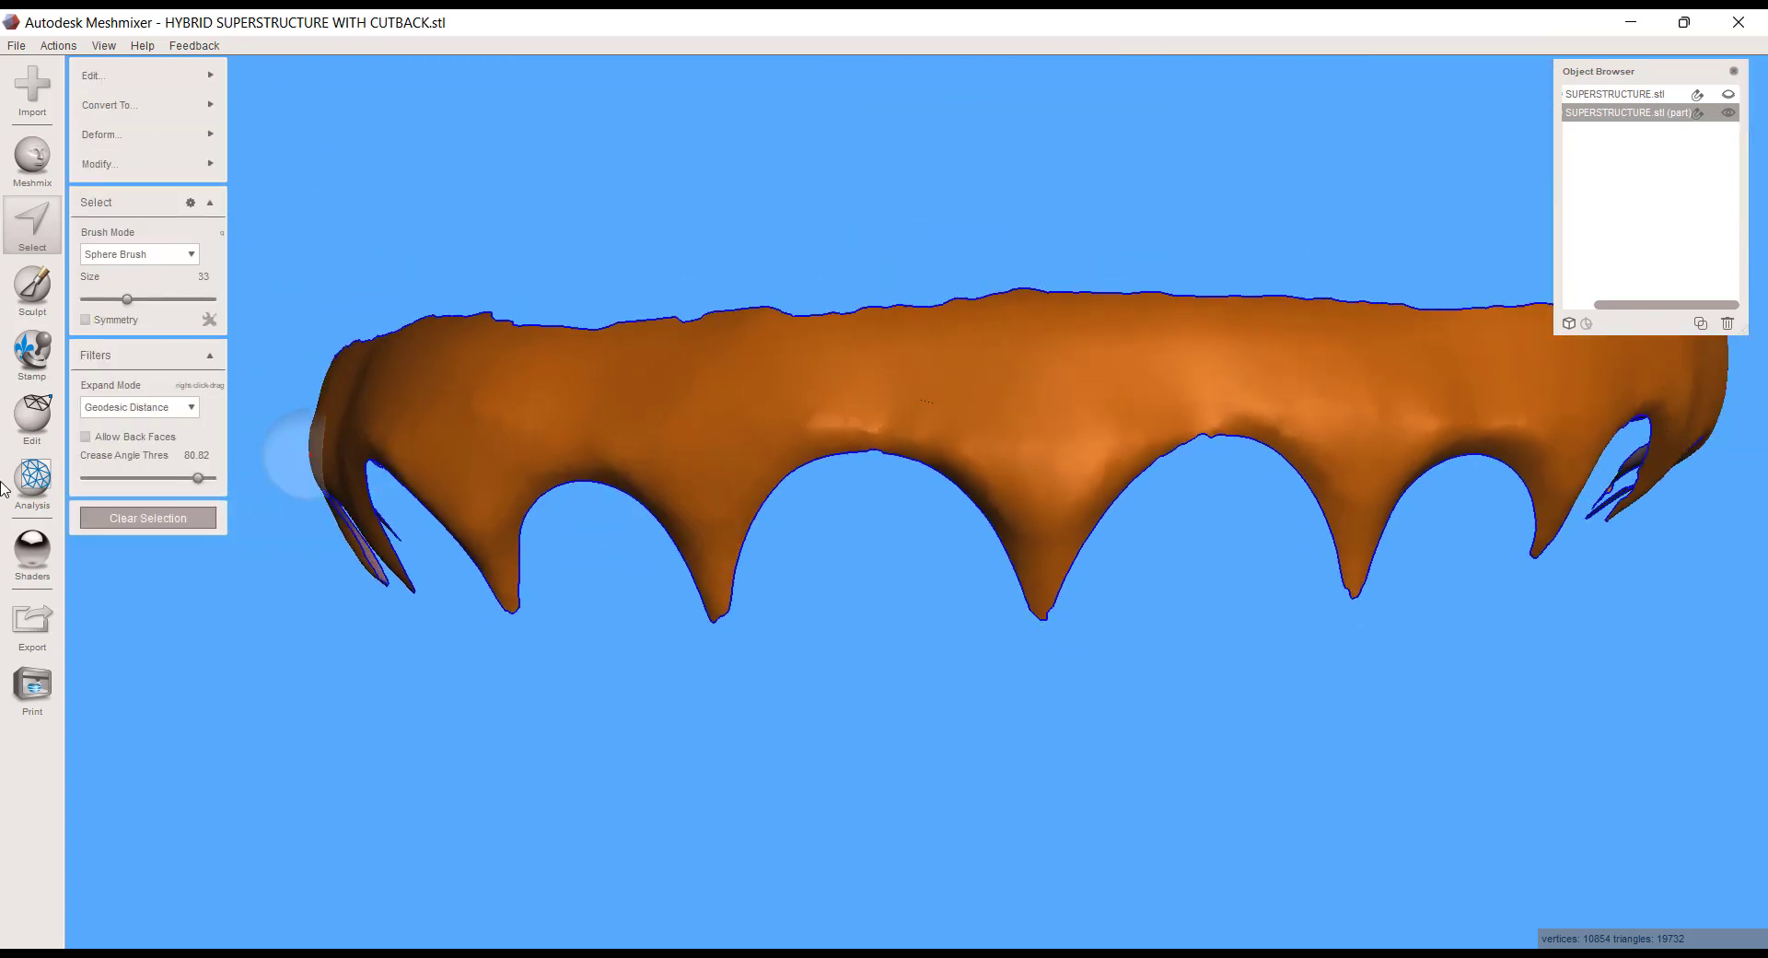
left_click(109, 517)
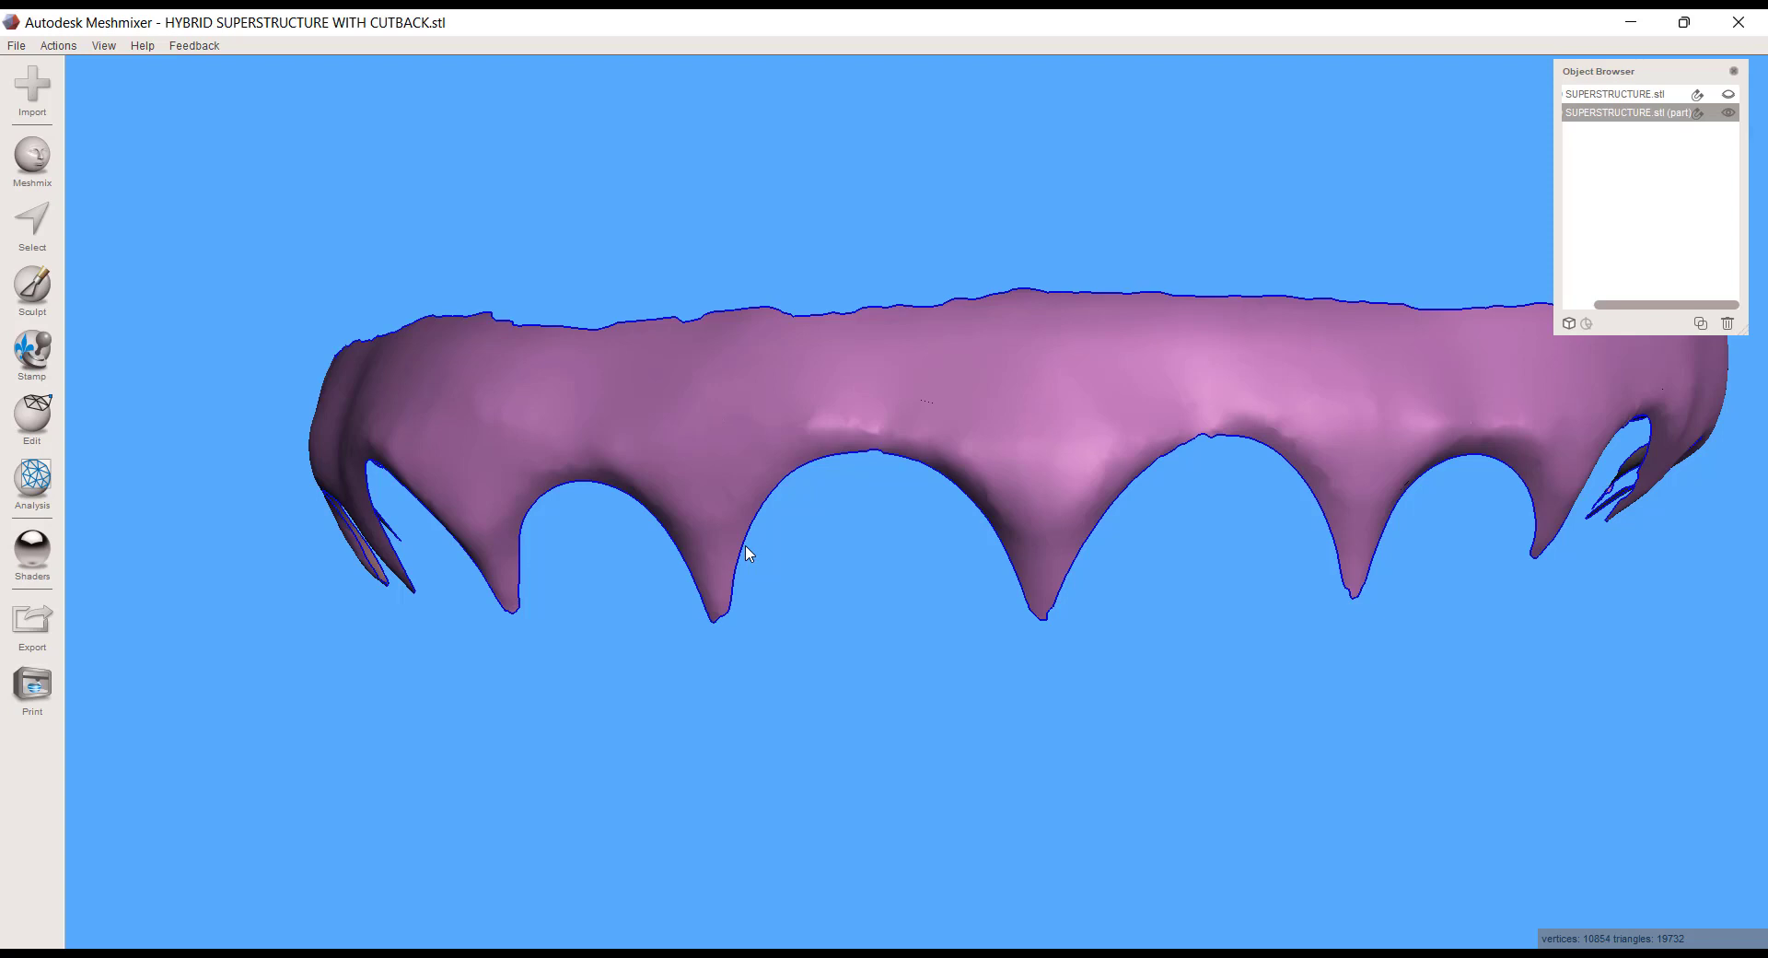
- Select the entire gum part and offset it by -1 mm, with Connected off and Preserve Groups on
key("ctrl+a")
mouse_move(146, 75)
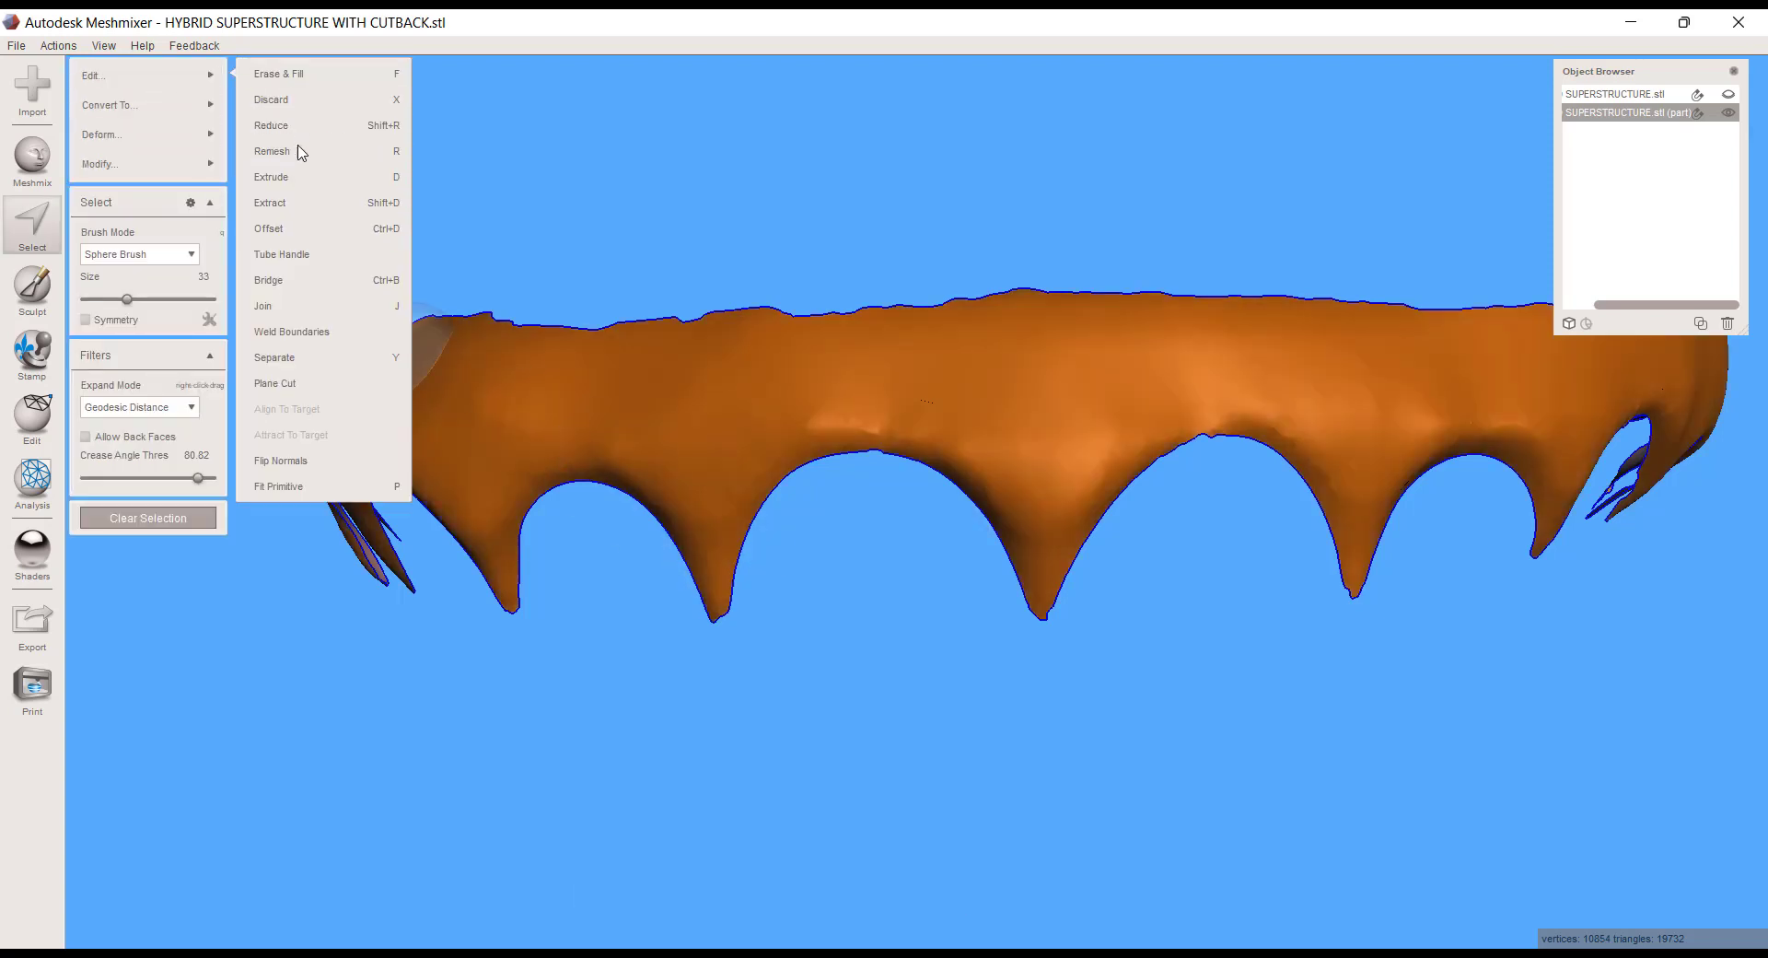
left_click(292, 229)
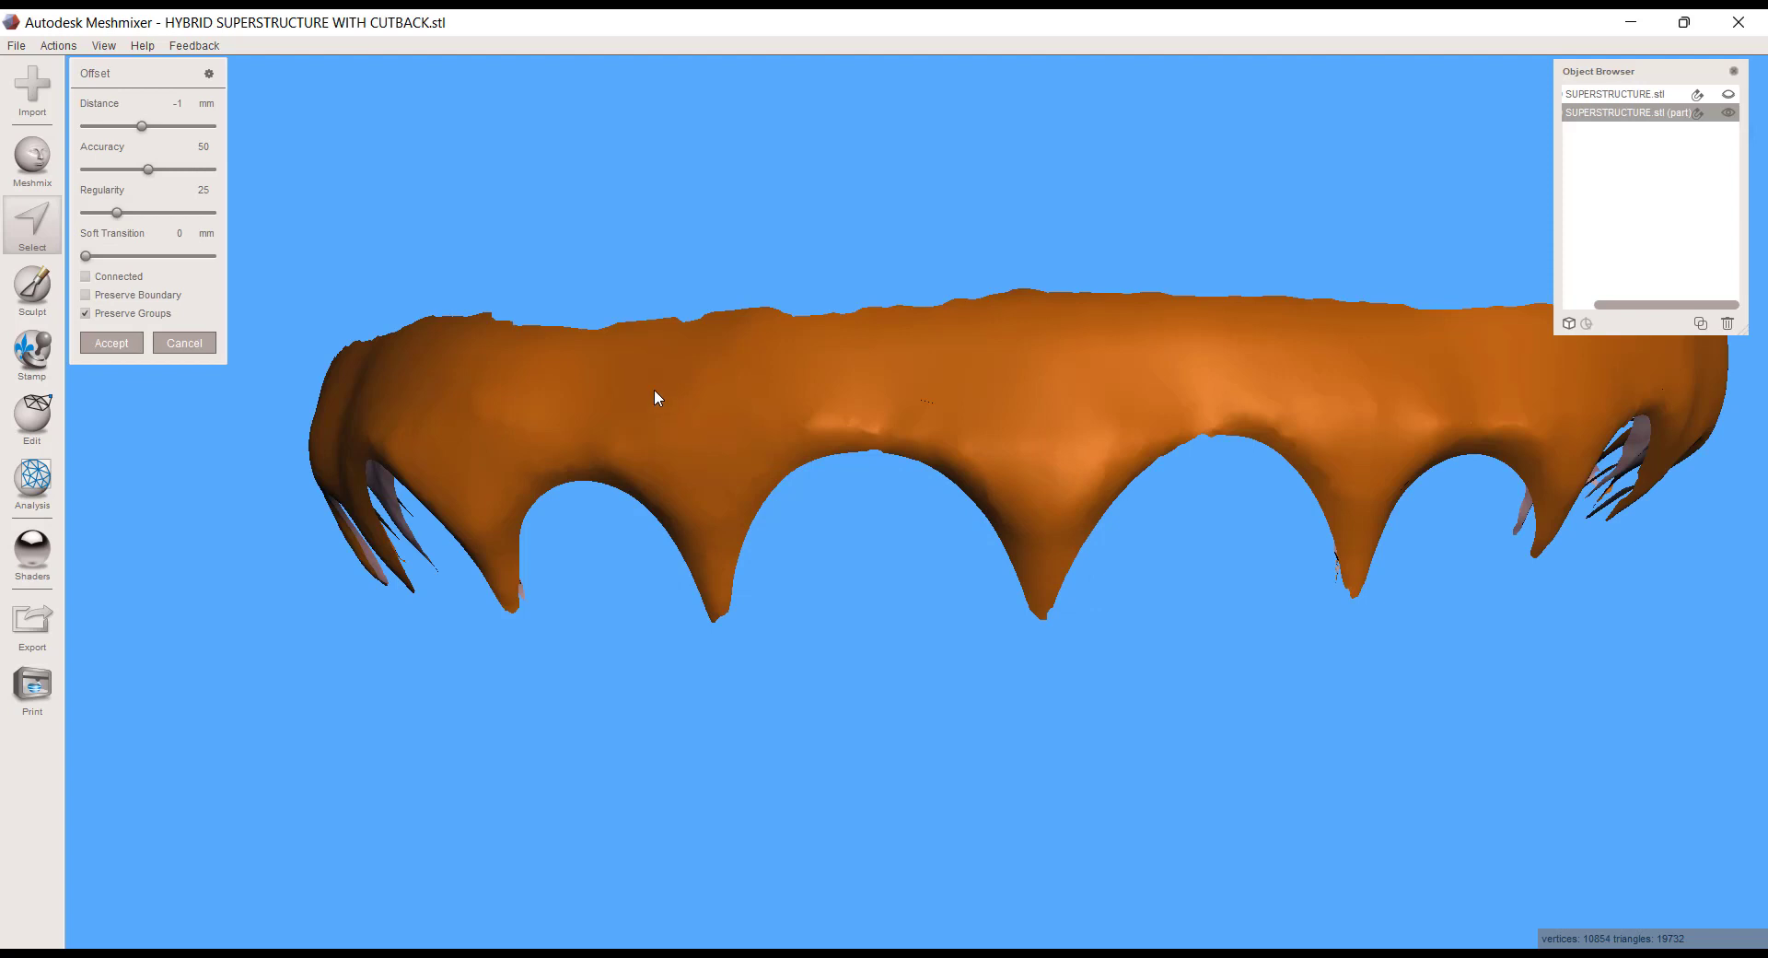
left_click(186, 102)
left_click(106, 344)
- Separate the selected inner offset shell from the original outer gum surface into its own object
scroll(1118, 651, "down", 4)
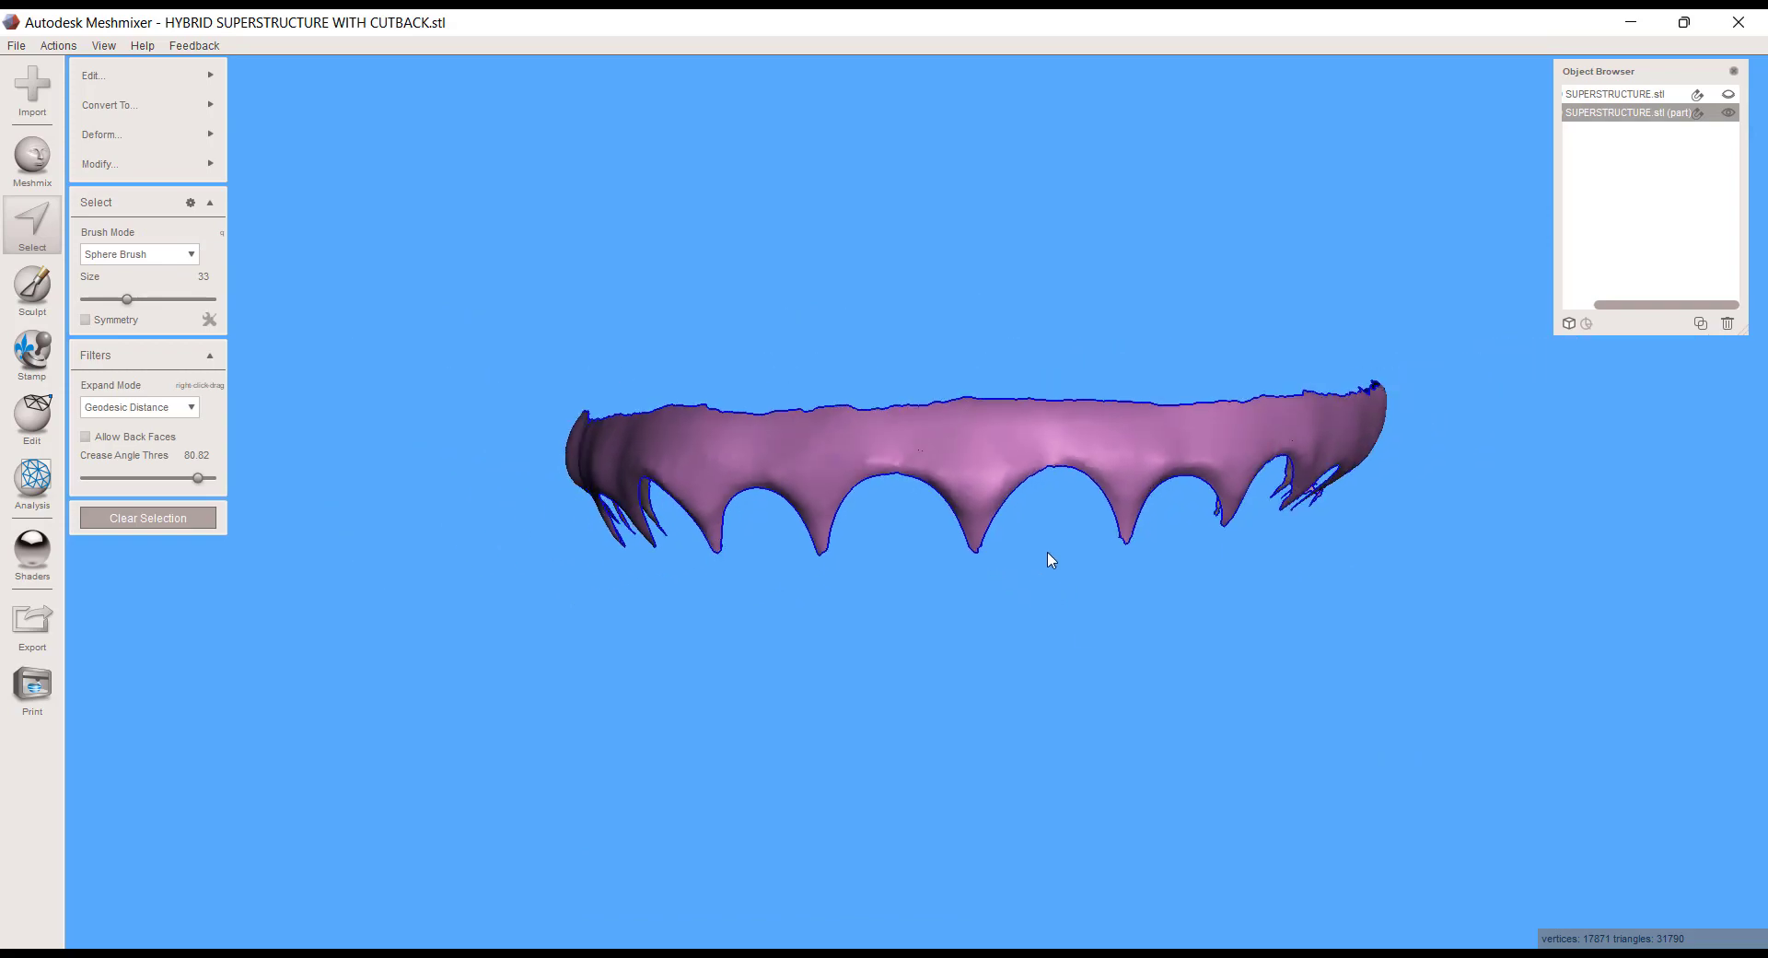
right_click_drag(1046, 556, 790, 604)
scroll(775, 595, "up", 4)
scroll(799, 604, "down", 5)
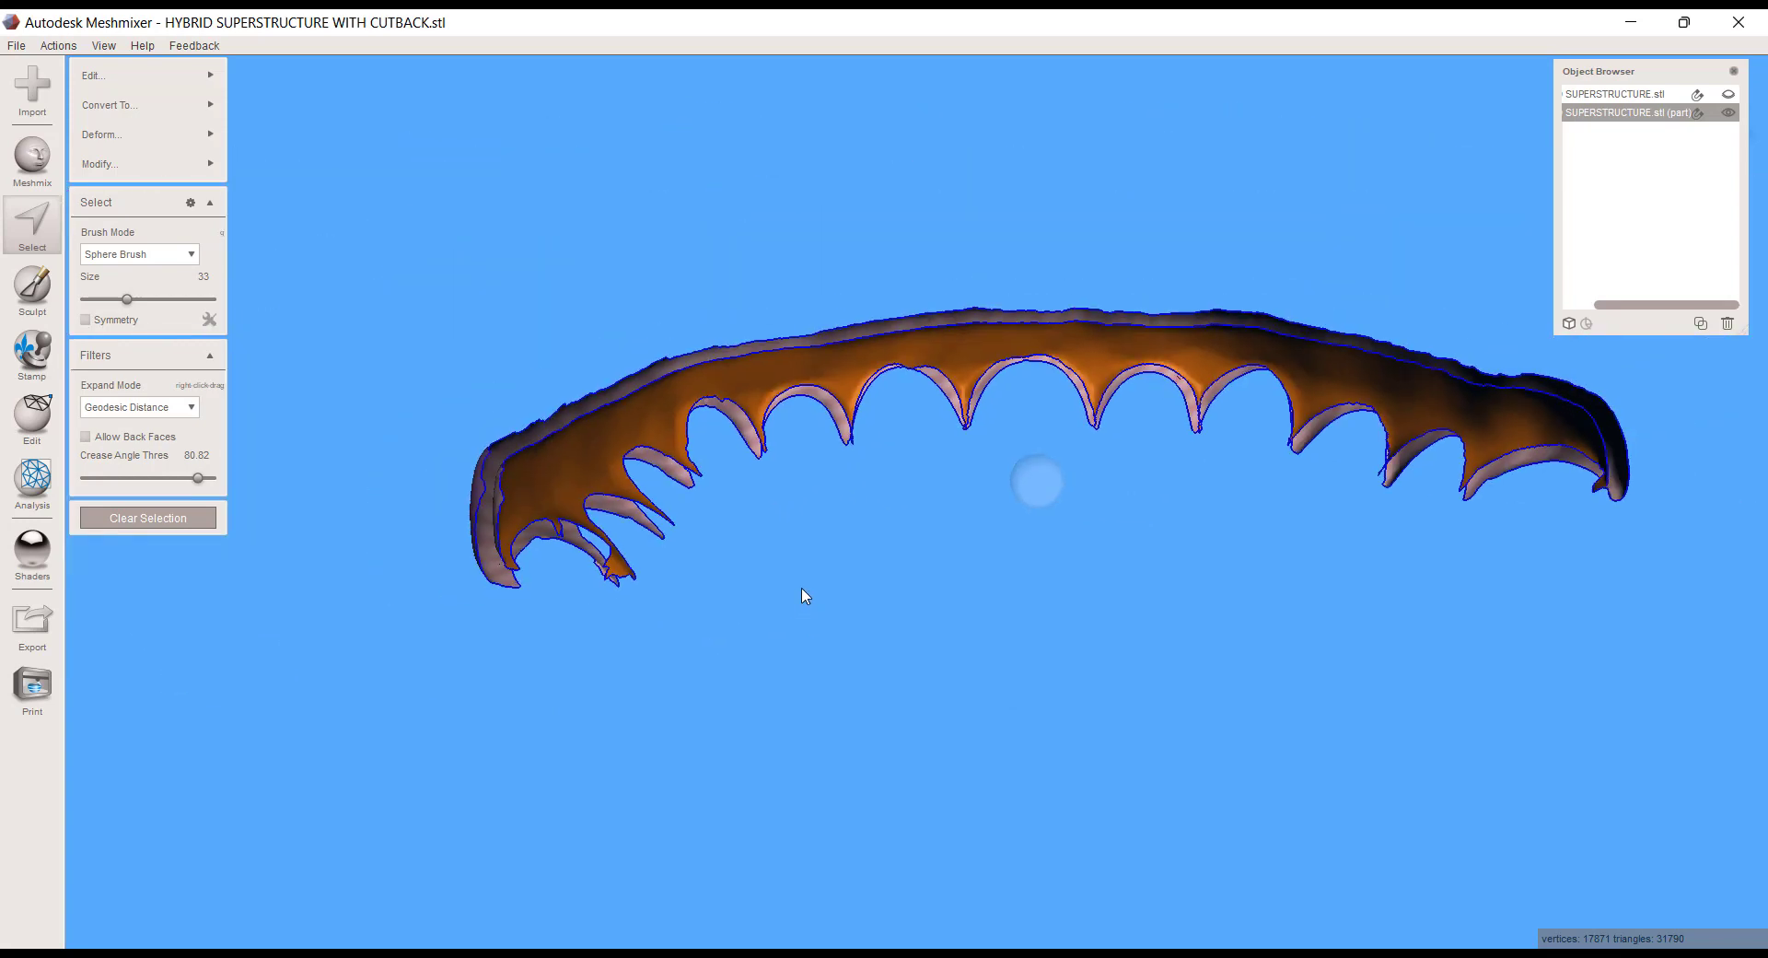
right_click_drag(884, 690, 785, 663)
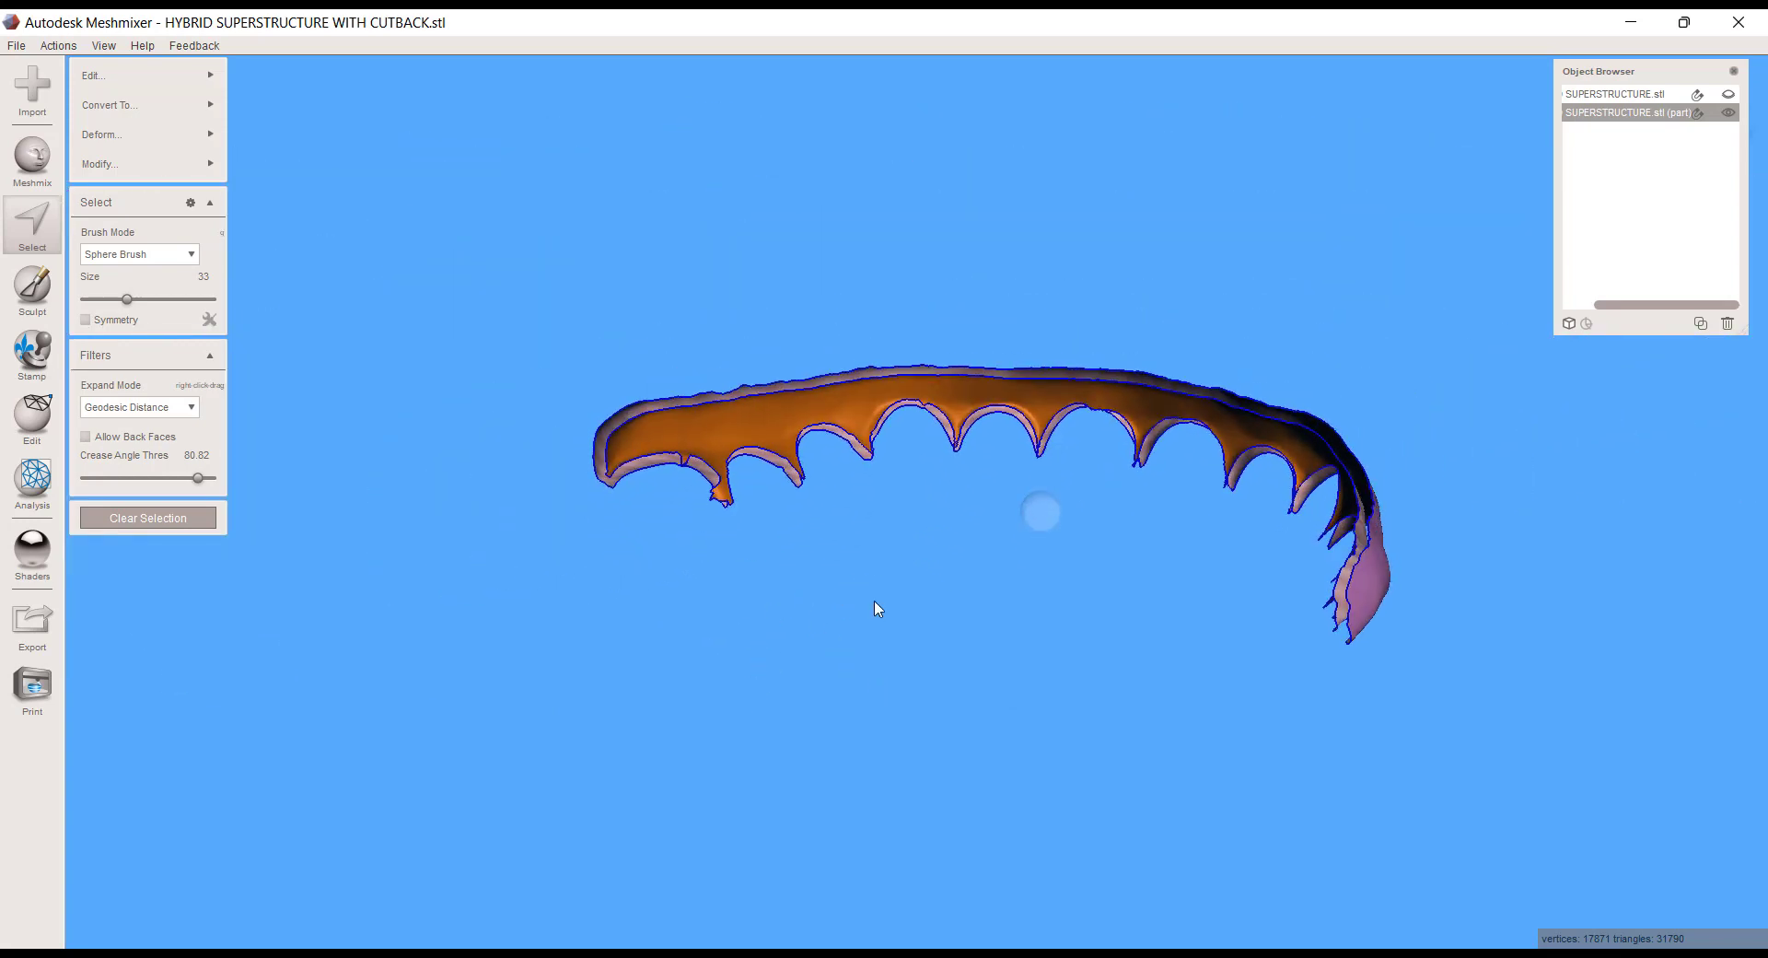
key("y")
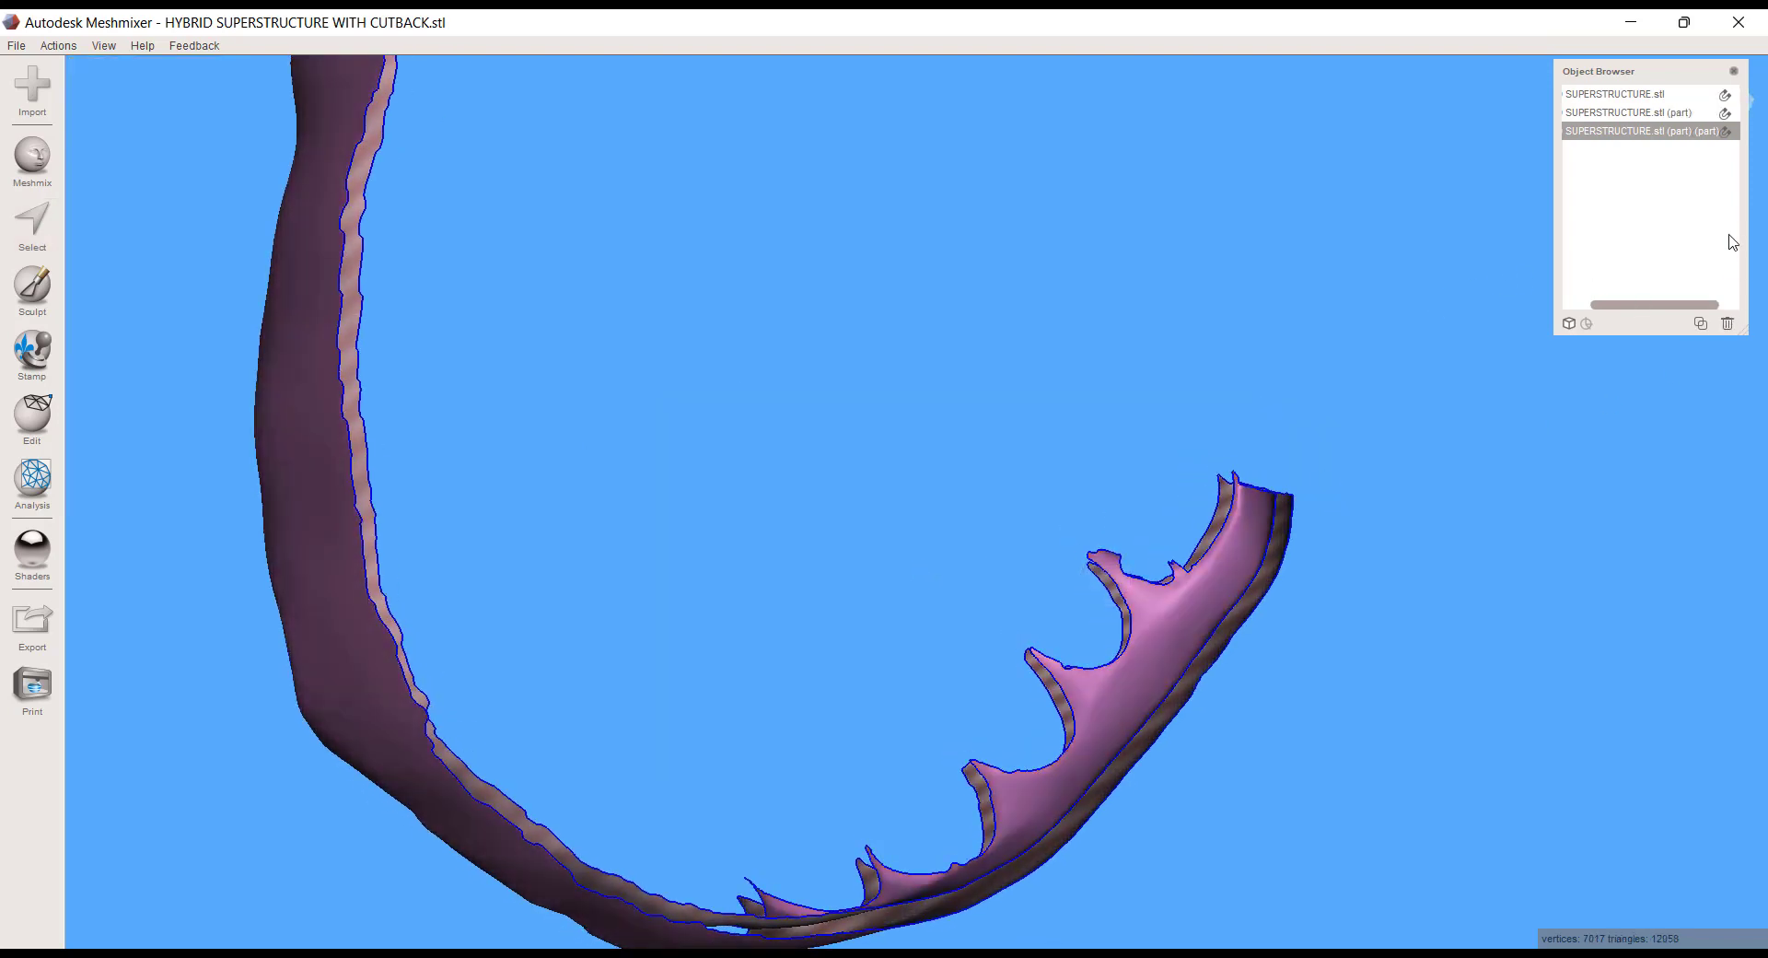
- Delete the original outer gum surface object, keeping the inner offset shell as the active object
left_click_drag(1716, 309, 1737, 309)
right_click_drag(848, 632, 858, 399)
left_click(664, 518)
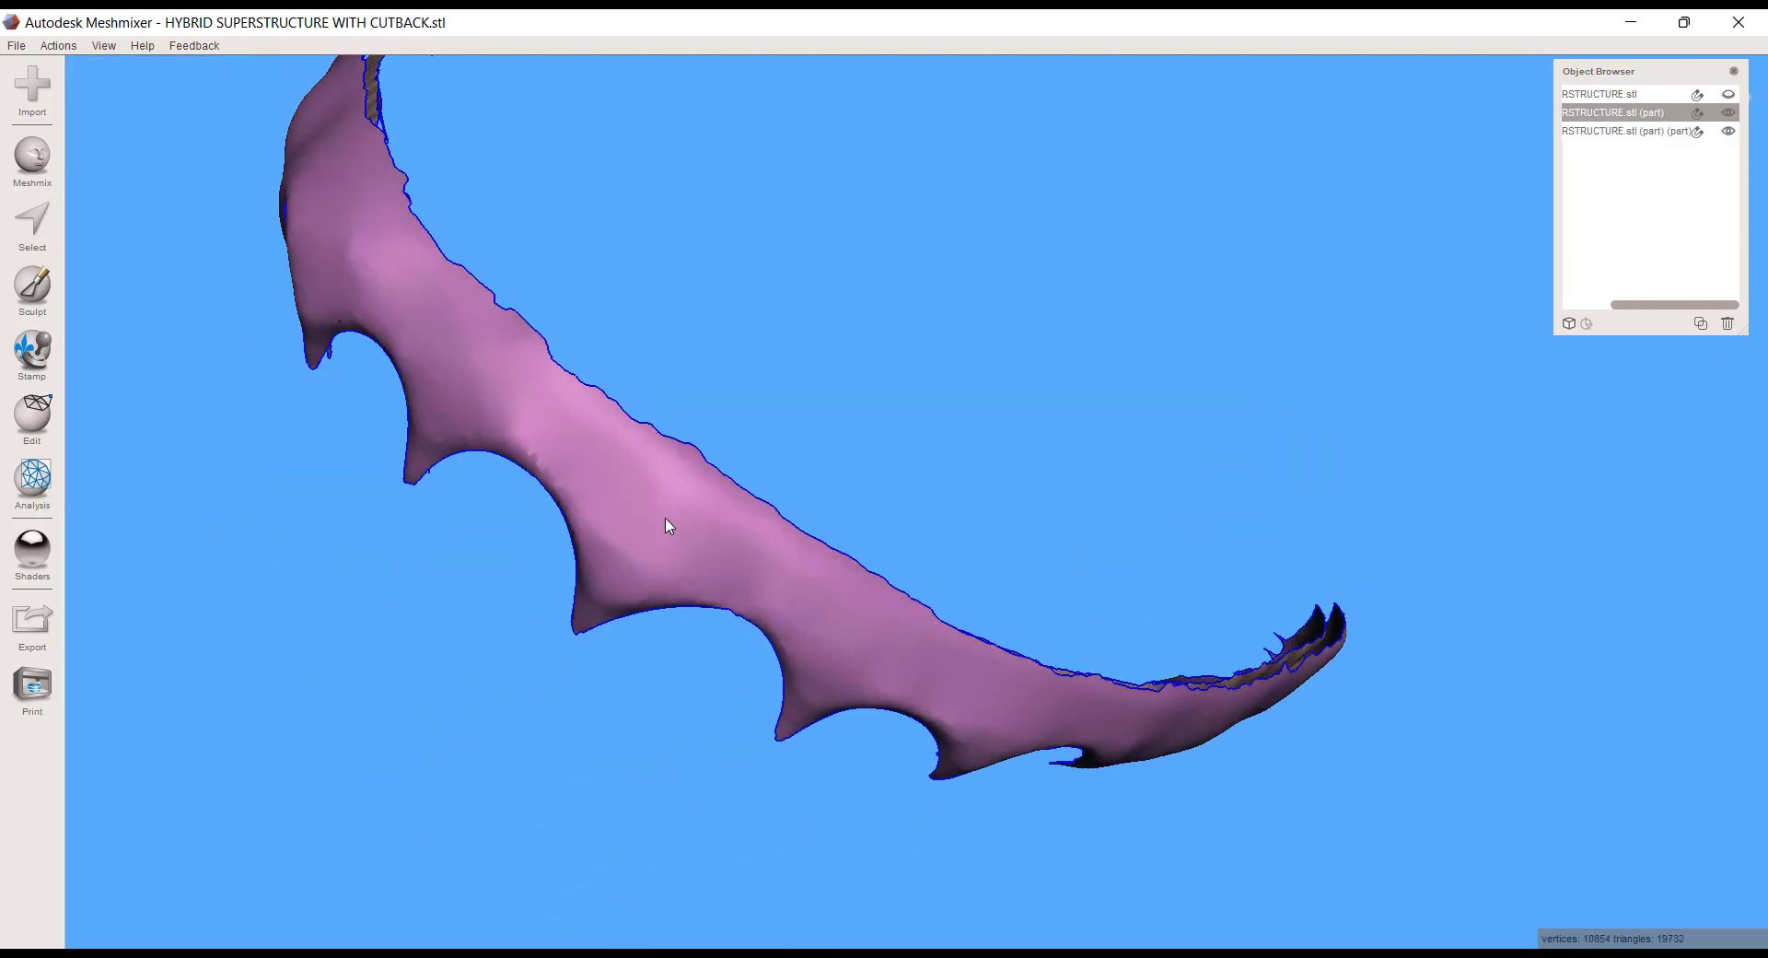
key("Delete")
right_click_drag(709, 665, 785, 571)
left_click(641, 375)
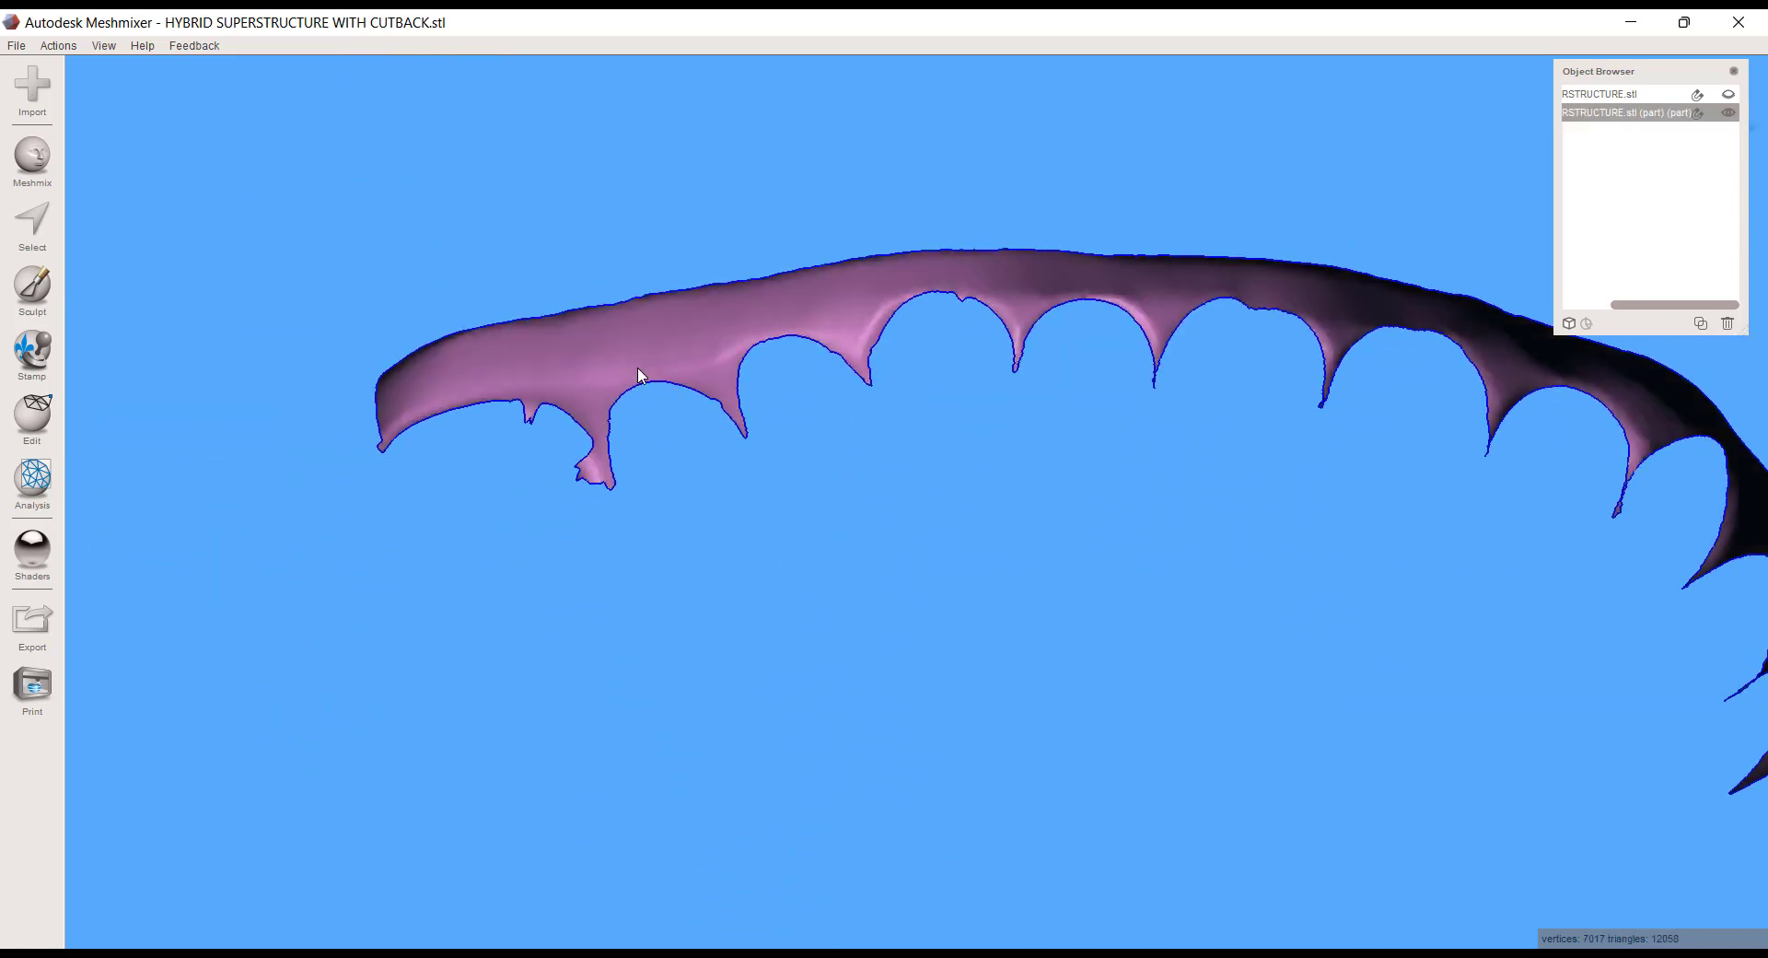
- Select the entire inner offset shell and flip its normals so it faces outward
right_click_drag(540, 470, 643, 652)
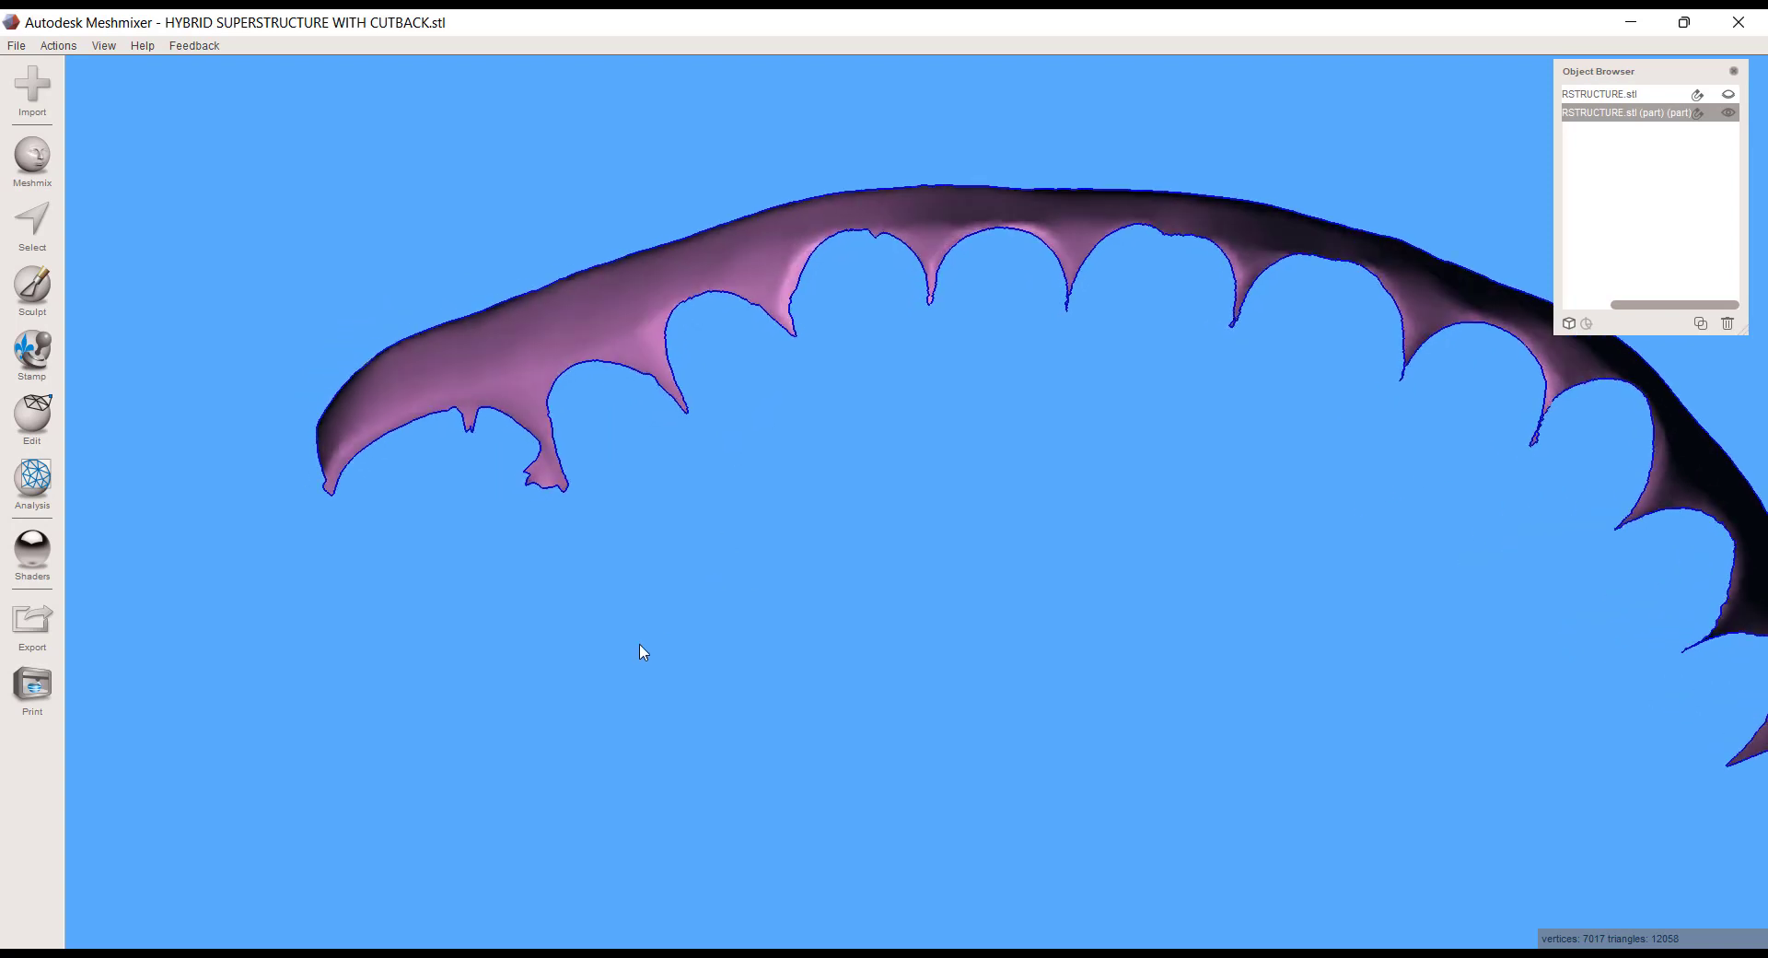
key("s")
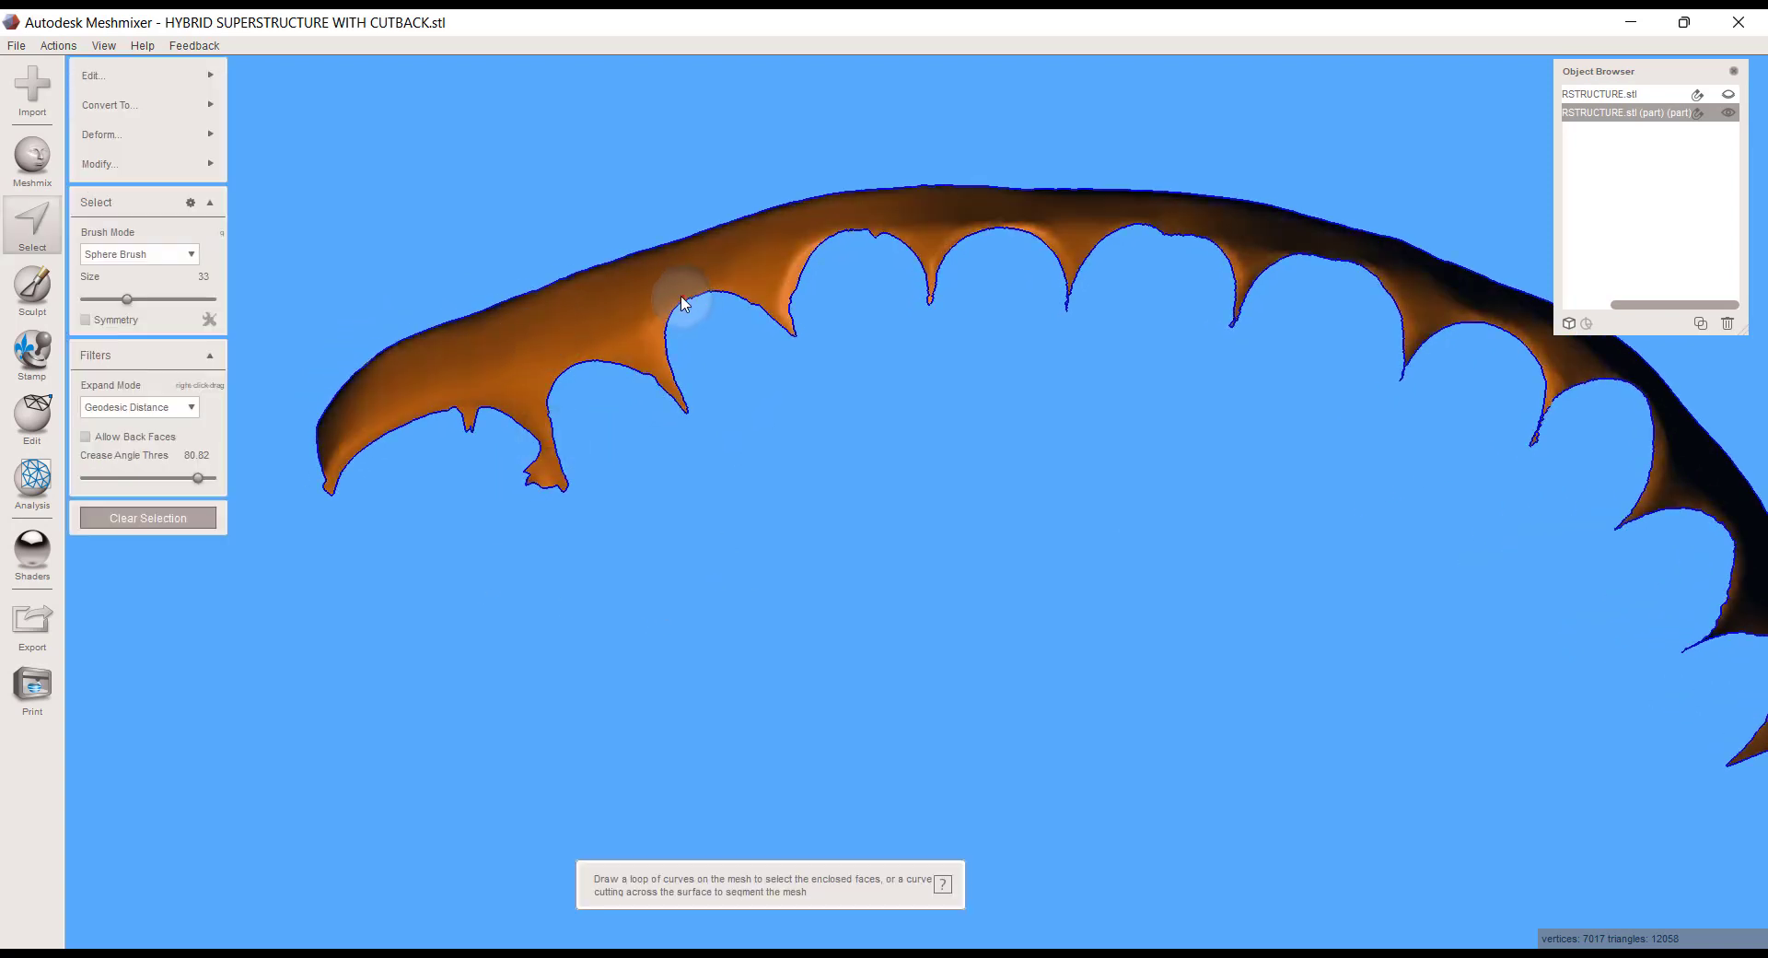
mouse_move(118, 72)
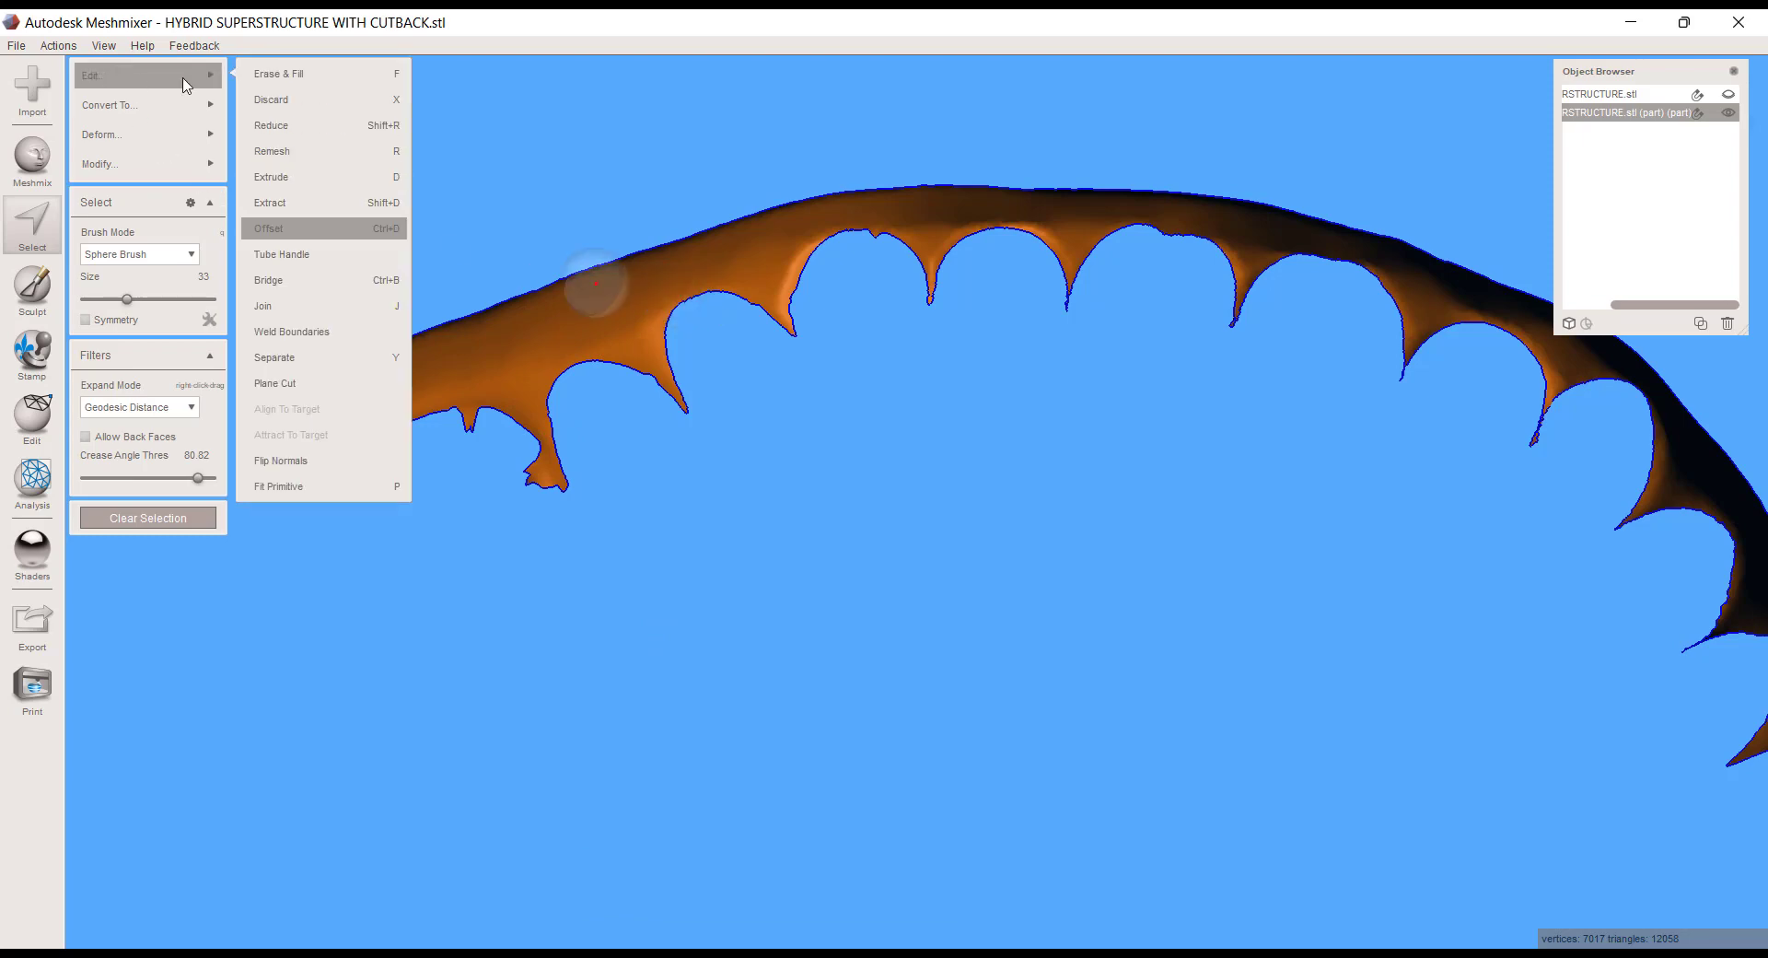
left_click(276, 460)
right_click_drag(300, 477, 1038, 466)
scroll(1022, 487, "up", 5)
scroll(1008, 497, "down", 10)
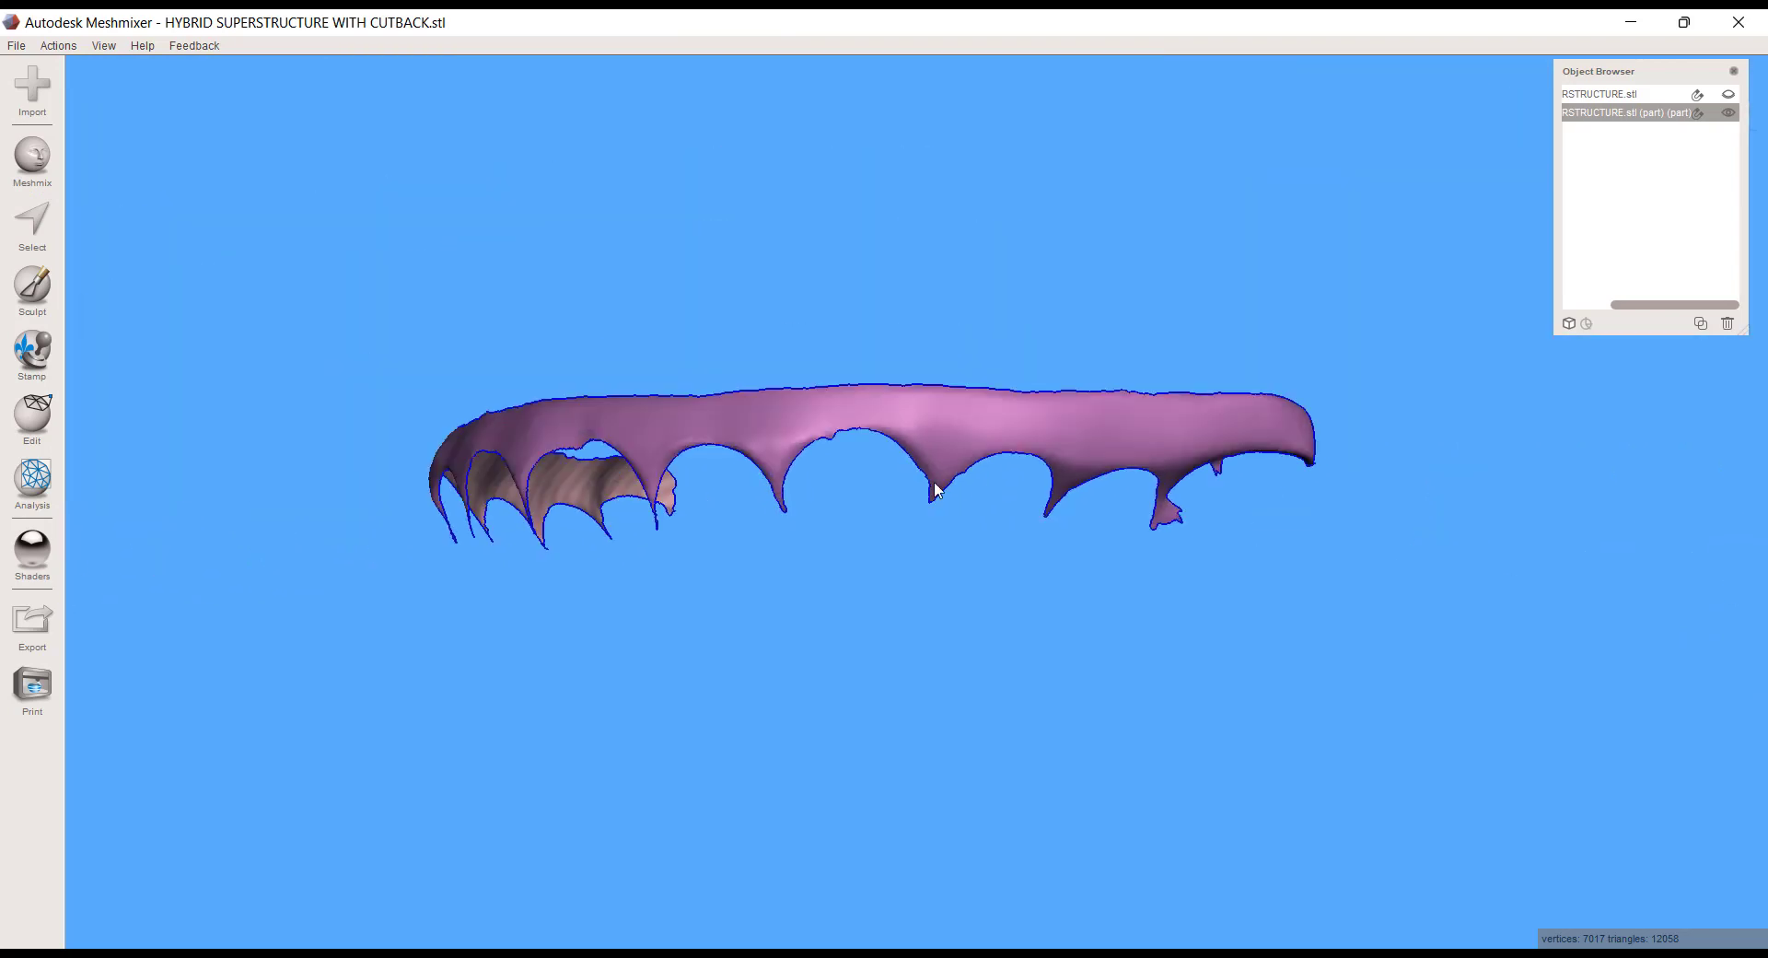
- Sculpt away the thin ragged spike at one interdental point on the inner shell's scalloped edge
scroll(769, 485, "up", 5)
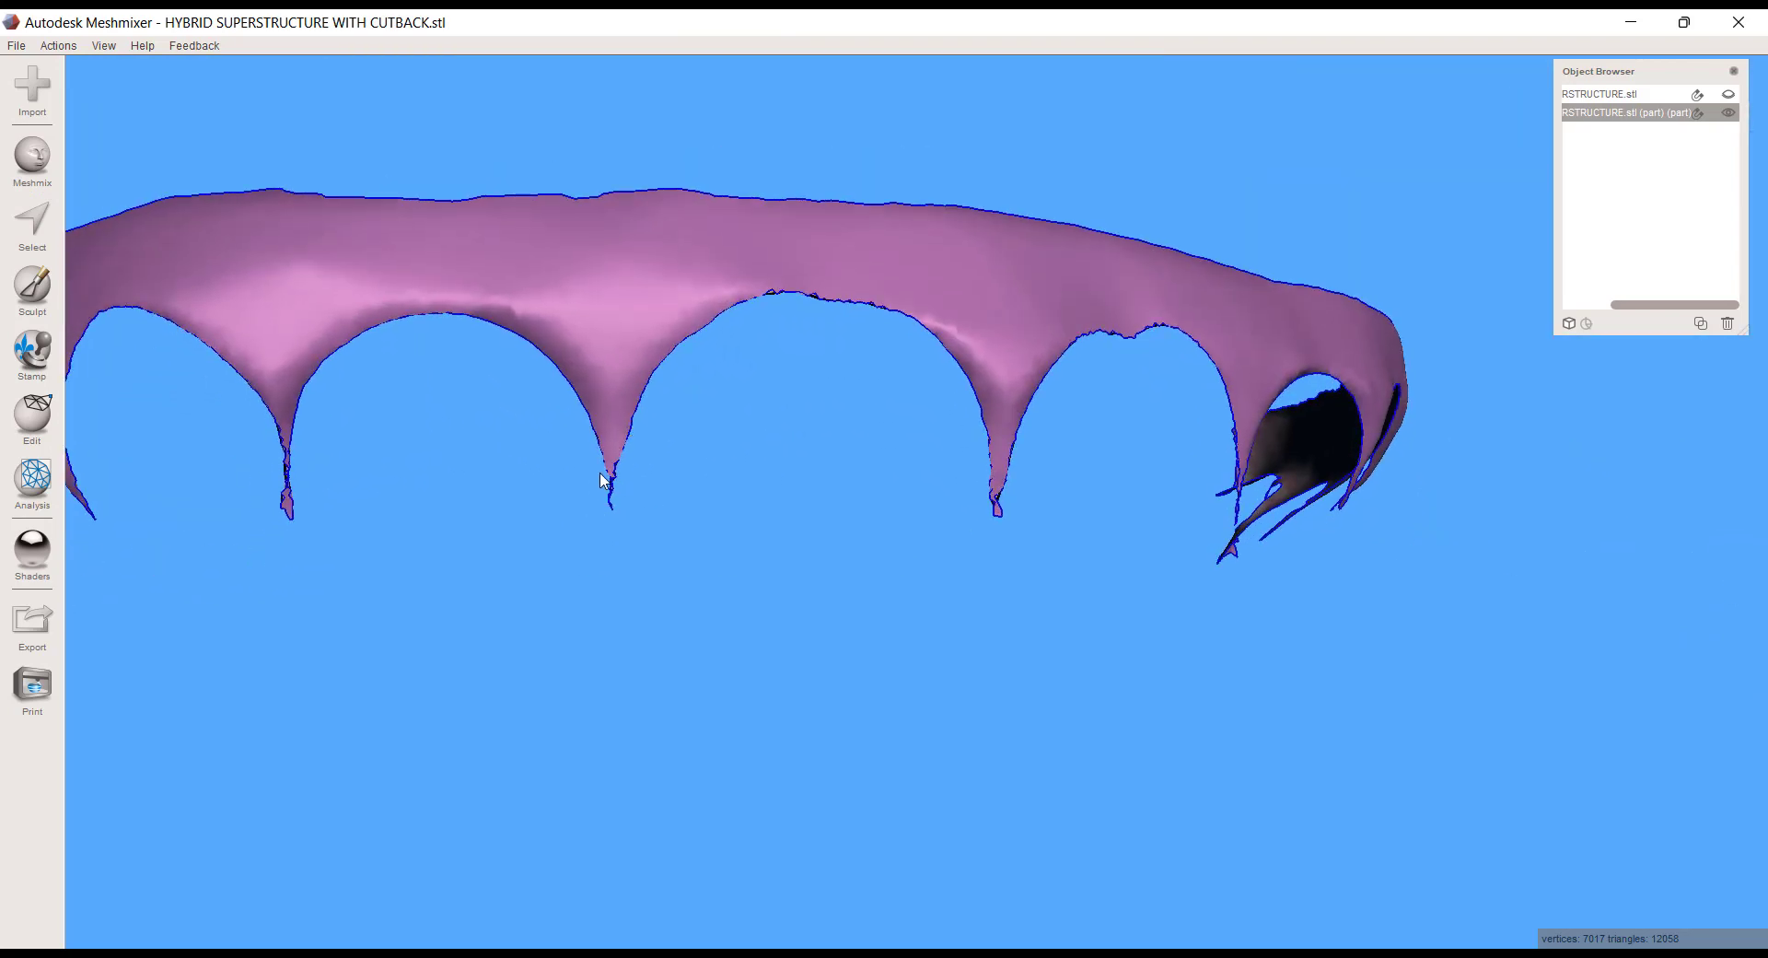
left_click(32, 287)
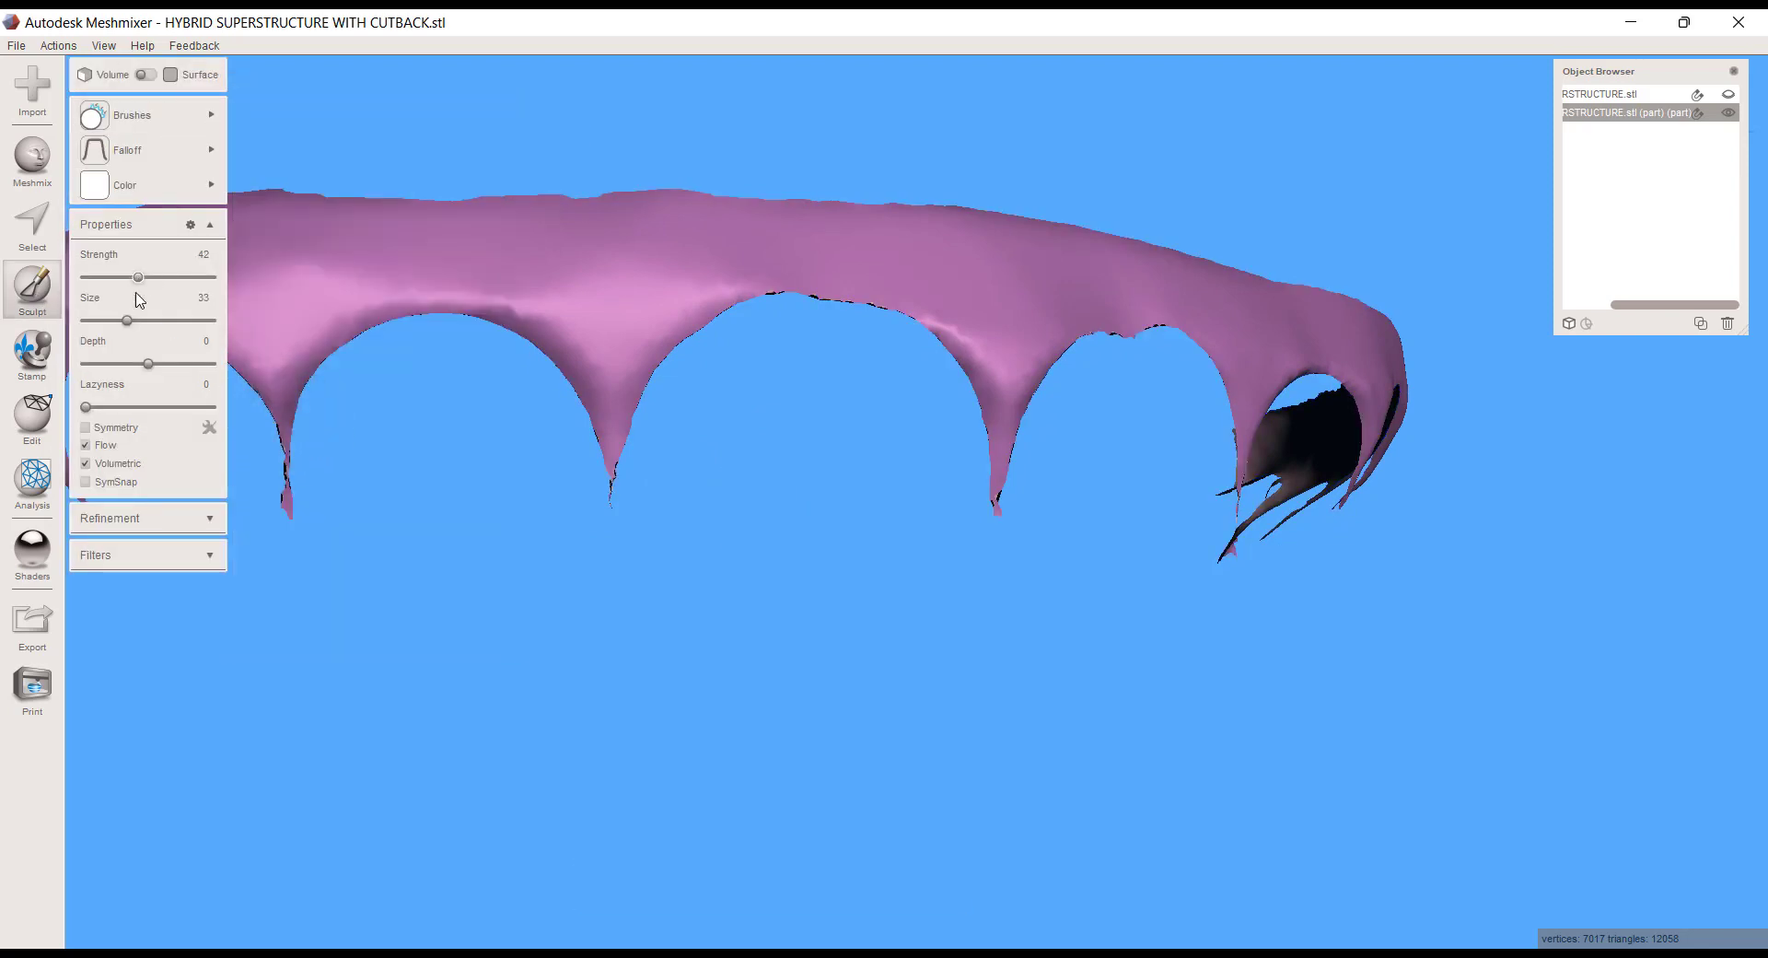
left_click_drag(601, 382, 597, 508)
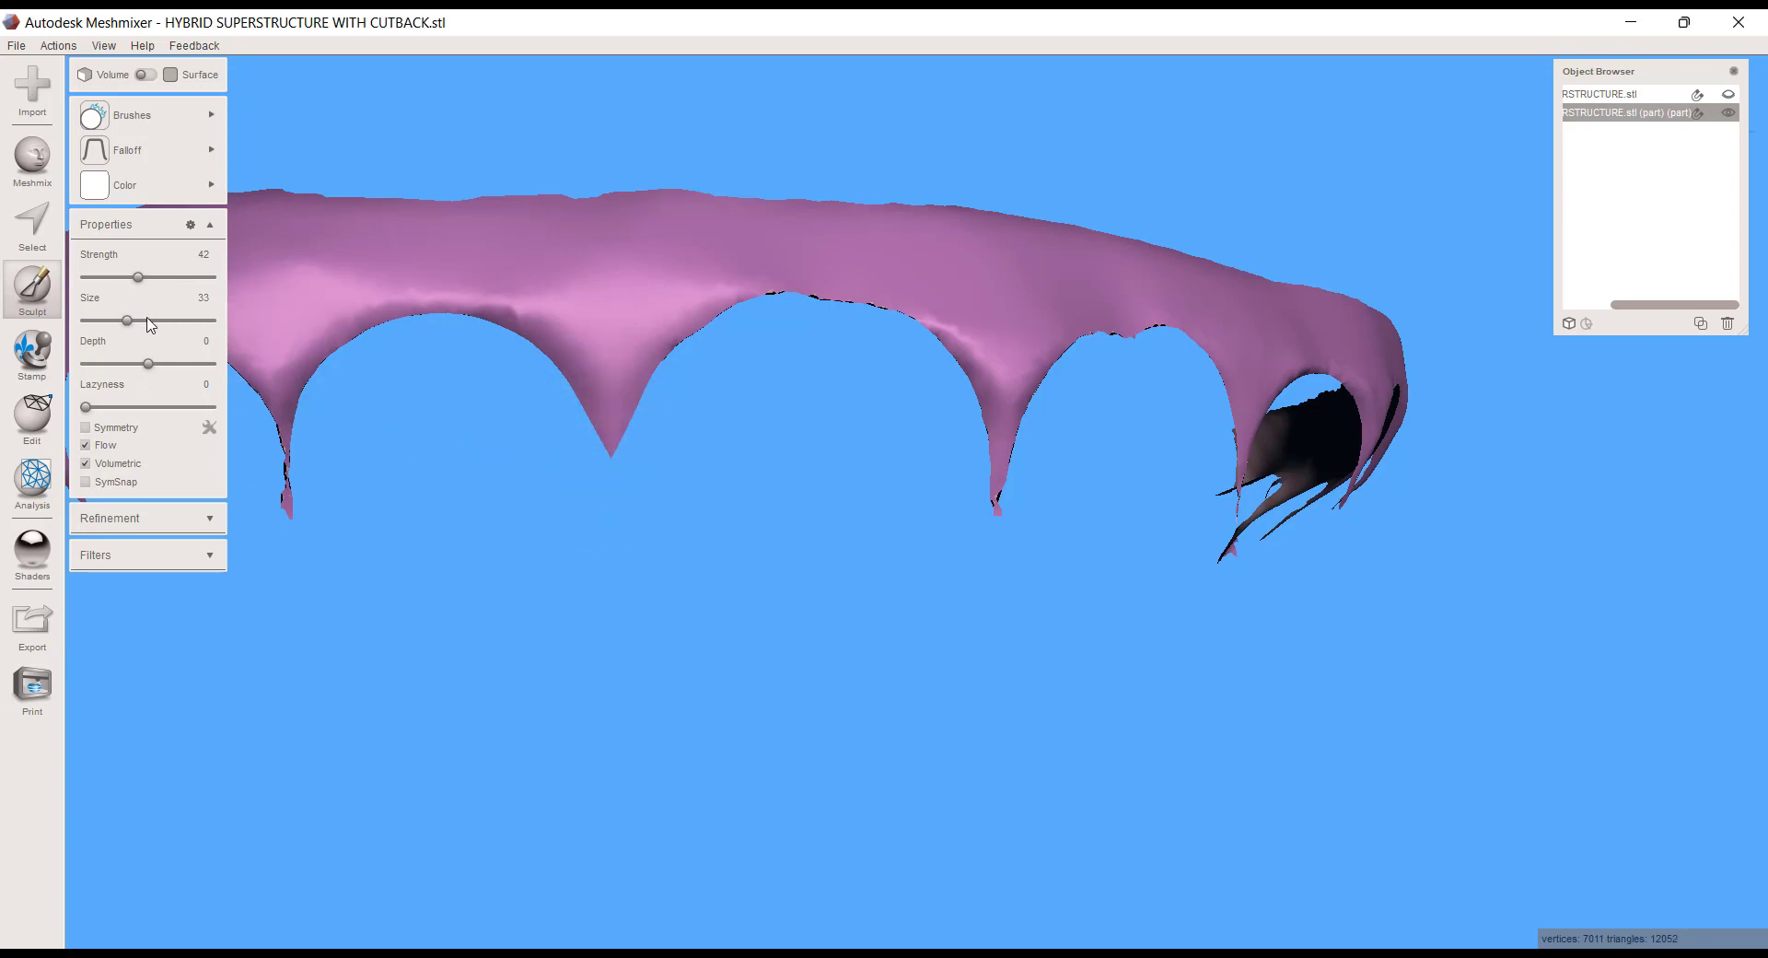
- Set the sculpting brush to strength 62 and size 36 and smooth away the neighbouring interdental spikes on the front edge
left_click(146, 321)
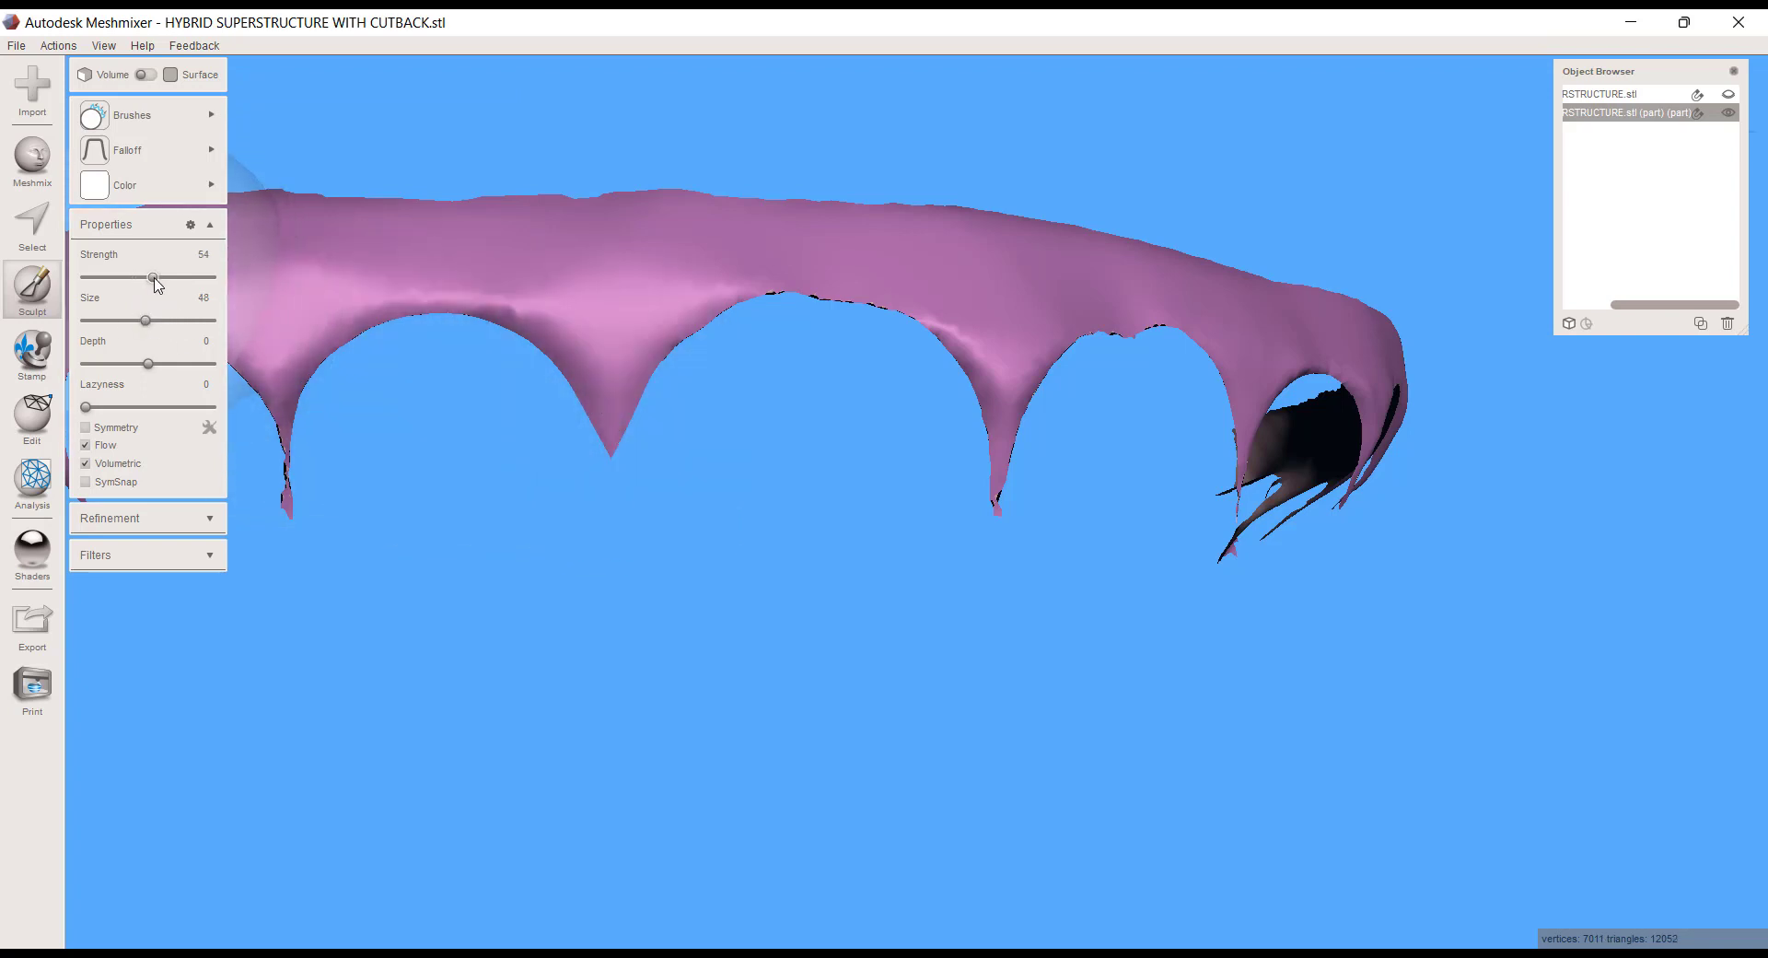
left_click_drag(157, 284, 169, 284)
key("bracketleft")
key("bracketleft")
key("bracketleft")
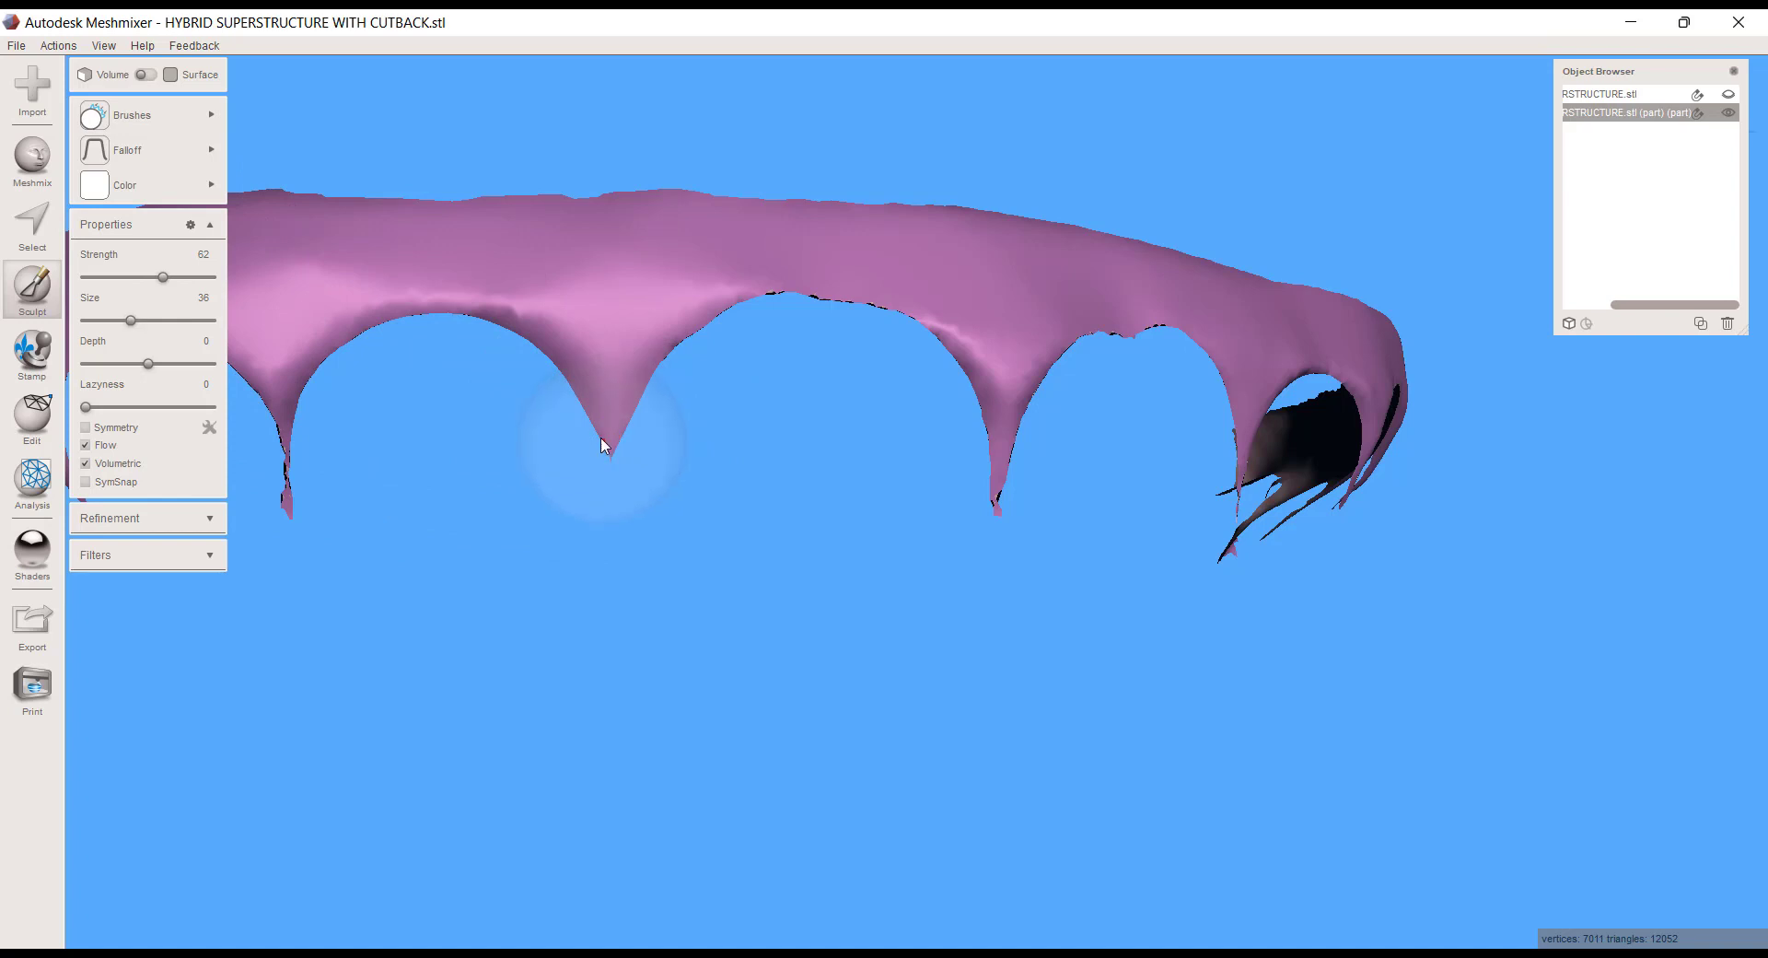
scroll(632, 462, "down", 5)
right_click_drag(631, 462, 689, 517)
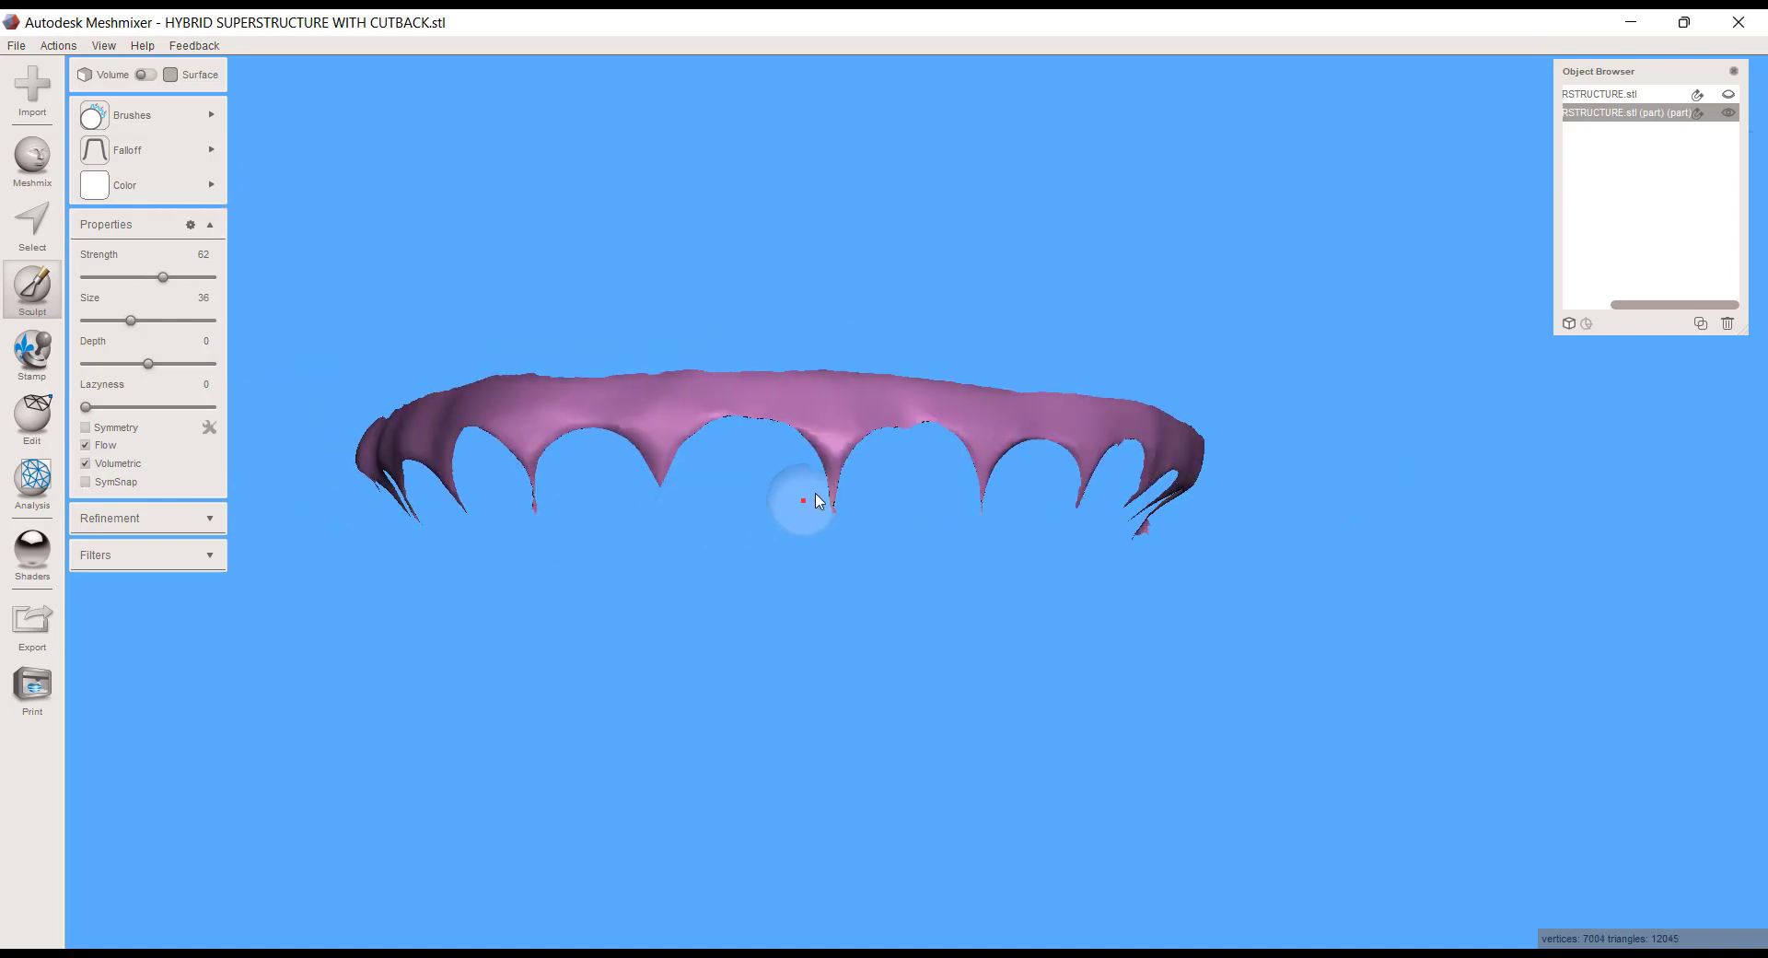
left_click_drag(832, 494, 834, 505)
left_click_drag(957, 513, 984, 502)
- Sculpt the remaining ragged interdental tips smooth toward the shell's first back end, including the end corner
right_click_drag(987, 534, 916, 537)
mouse_move(931, 517)
left_mouse_down()
mouse_move(939, 497)
mouse_move(1058, 501)
left_mouse_up()
mouse_move(1058, 500)
right_mouse_down()
mouse_move(1019, 529)
mouse_move(1010, 482)
right_mouse_up()
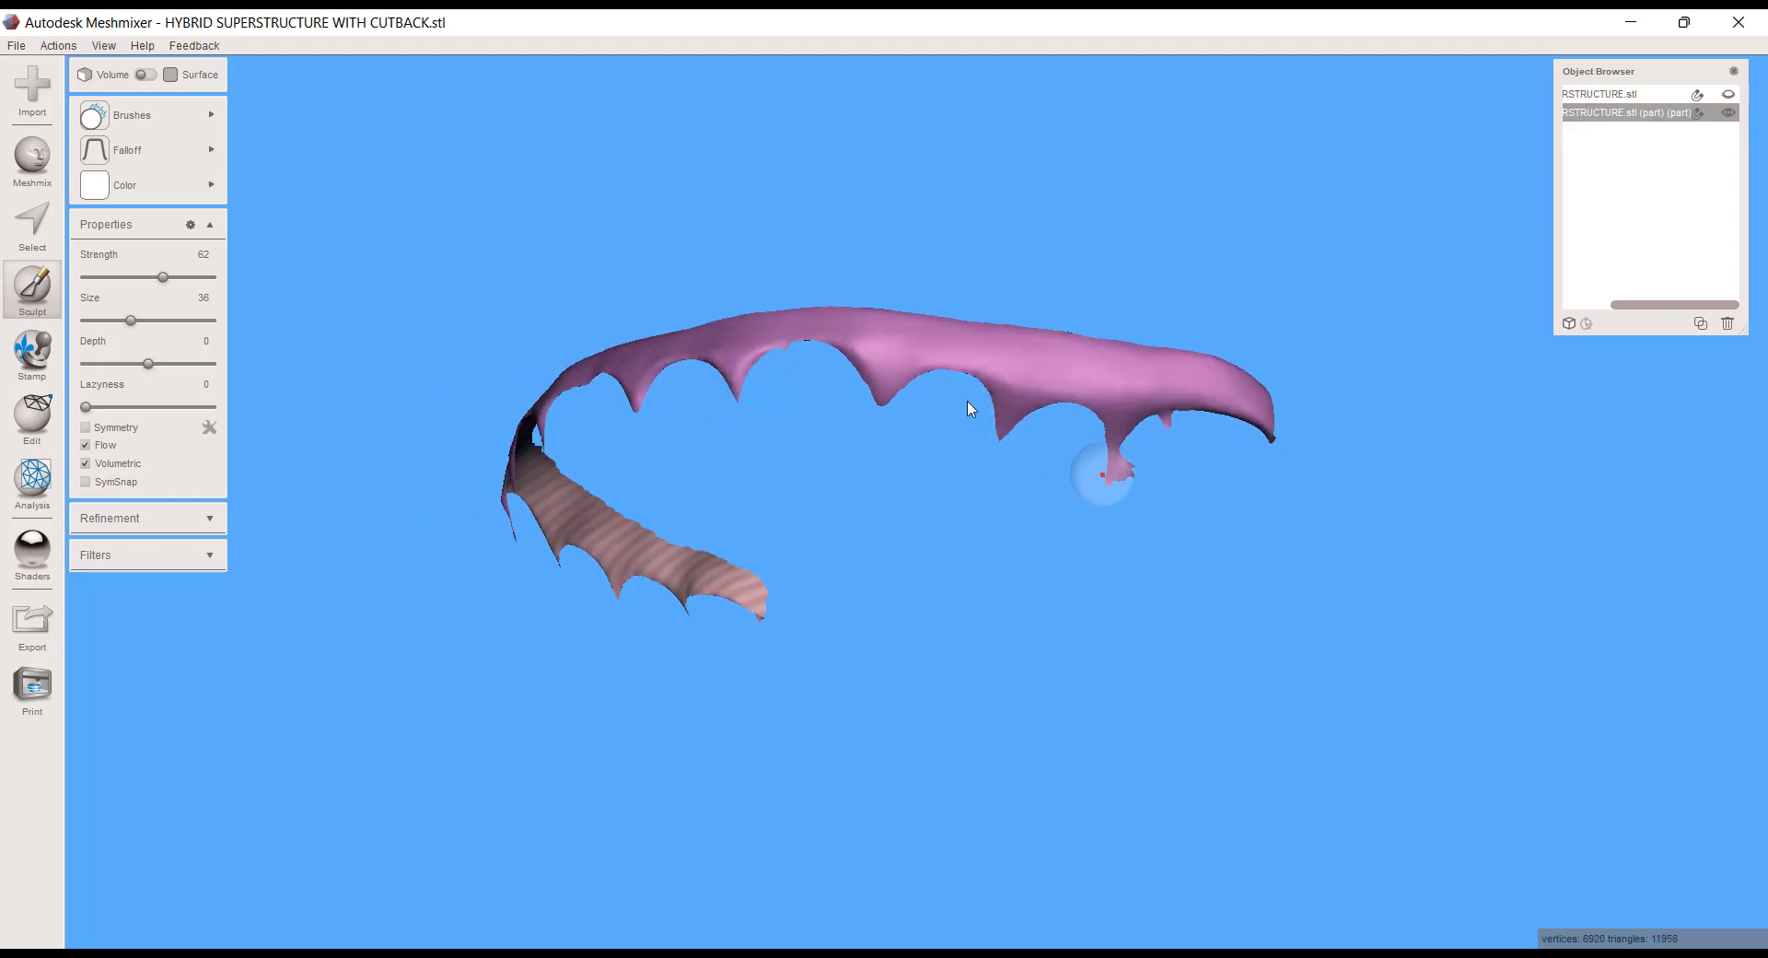
left_click_drag(784, 353, 793, 372)
mouse_move(1116, 483)
left_mouse_down()
mouse_move(1191, 412)
mouse_move(1264, 422)
left_mouse_up()
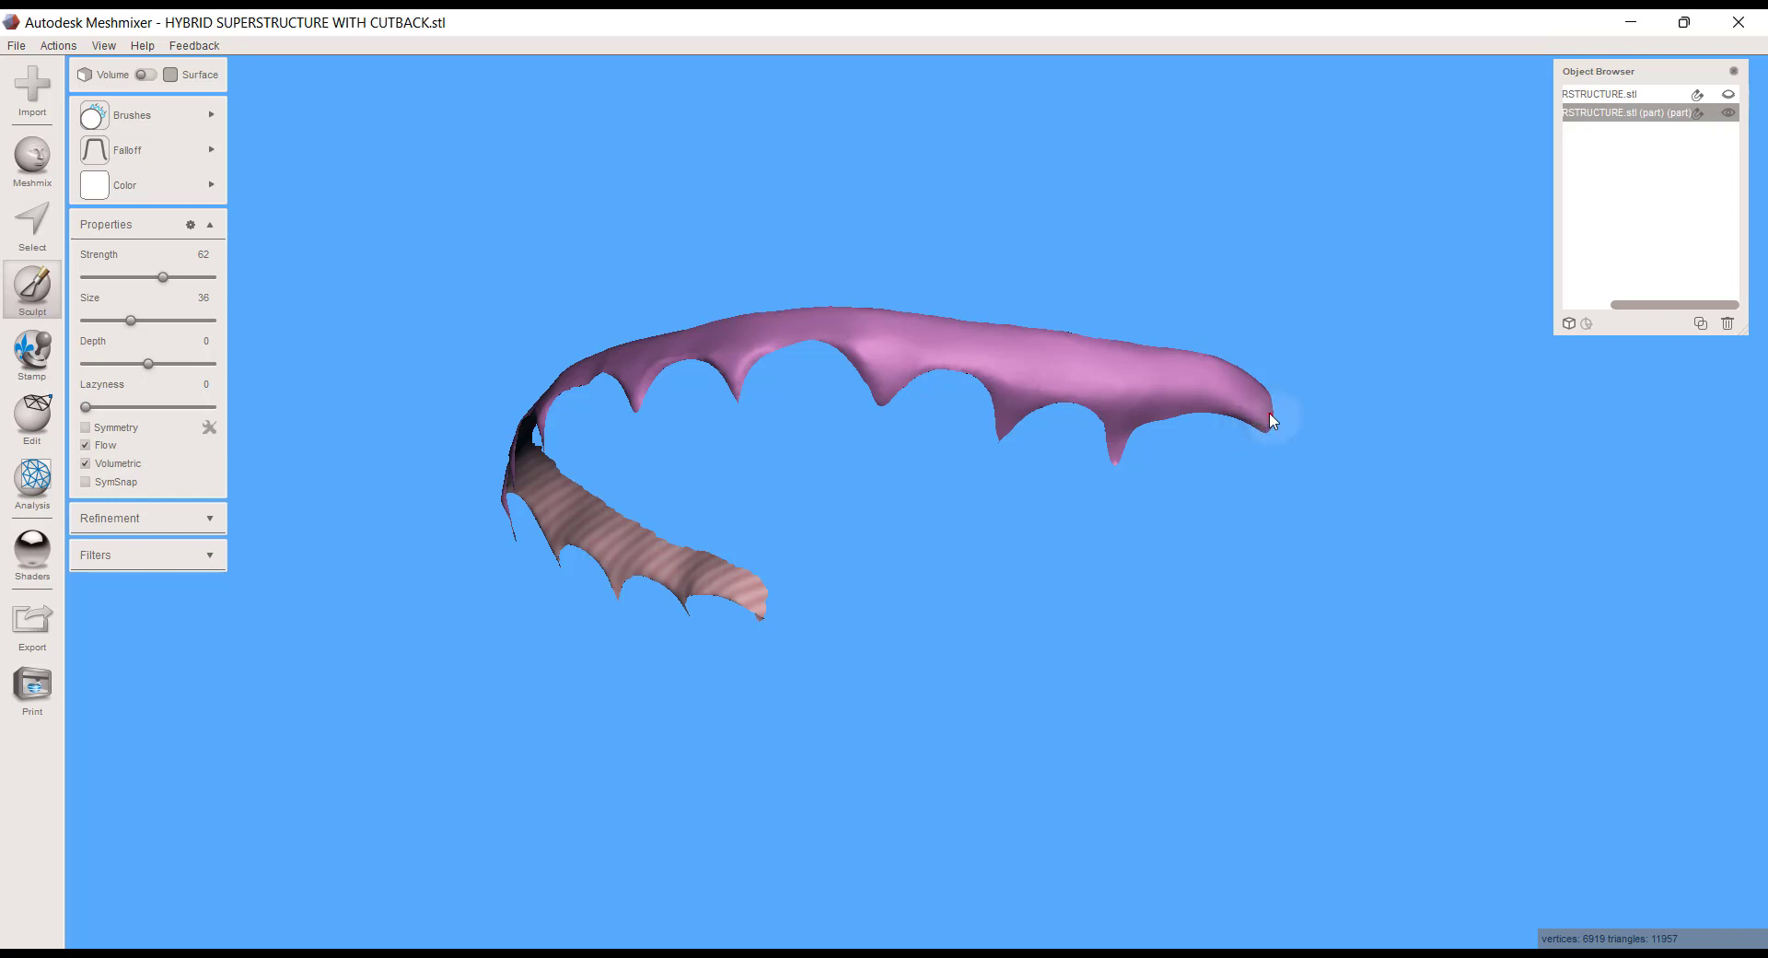
- Turn to the opposite side of the shell and sculpt away the remaining thin spikes along its scalloped edge
right_click_drag(1270, 421, 1085, 599)
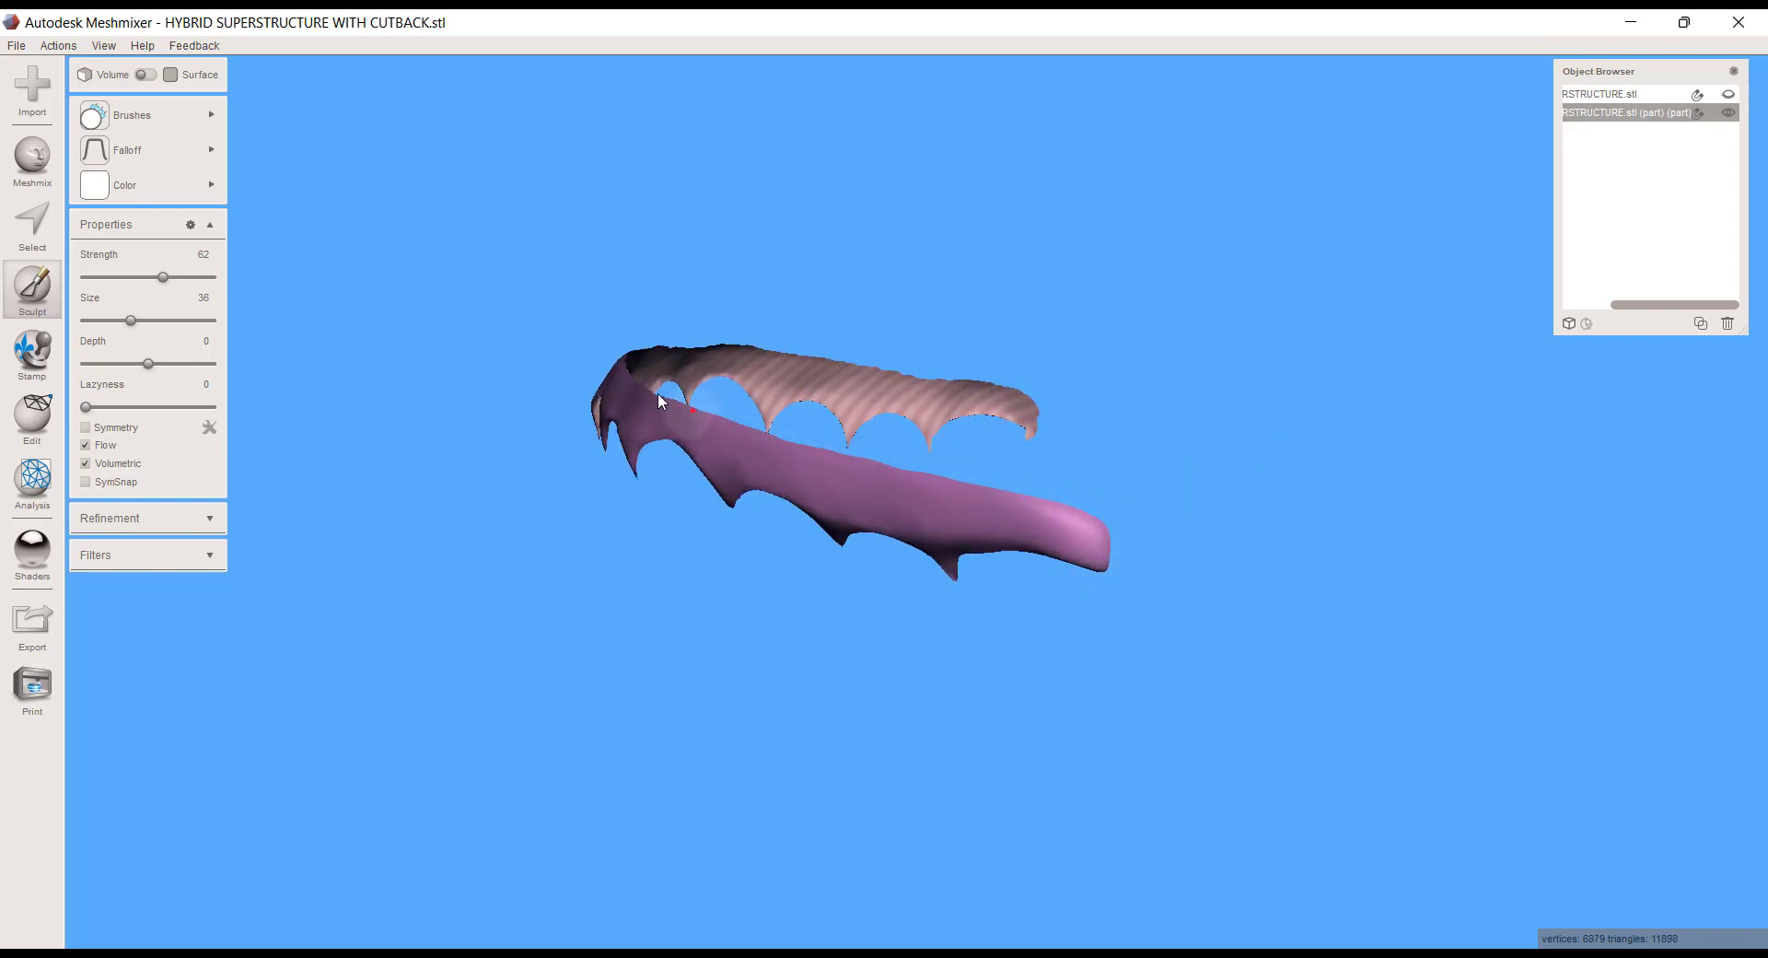
mouse_move(659, 402)
right_mouse_down()
mouse_move(1093, 512)
mouse_move(1157, 563)
right_mouse_up()
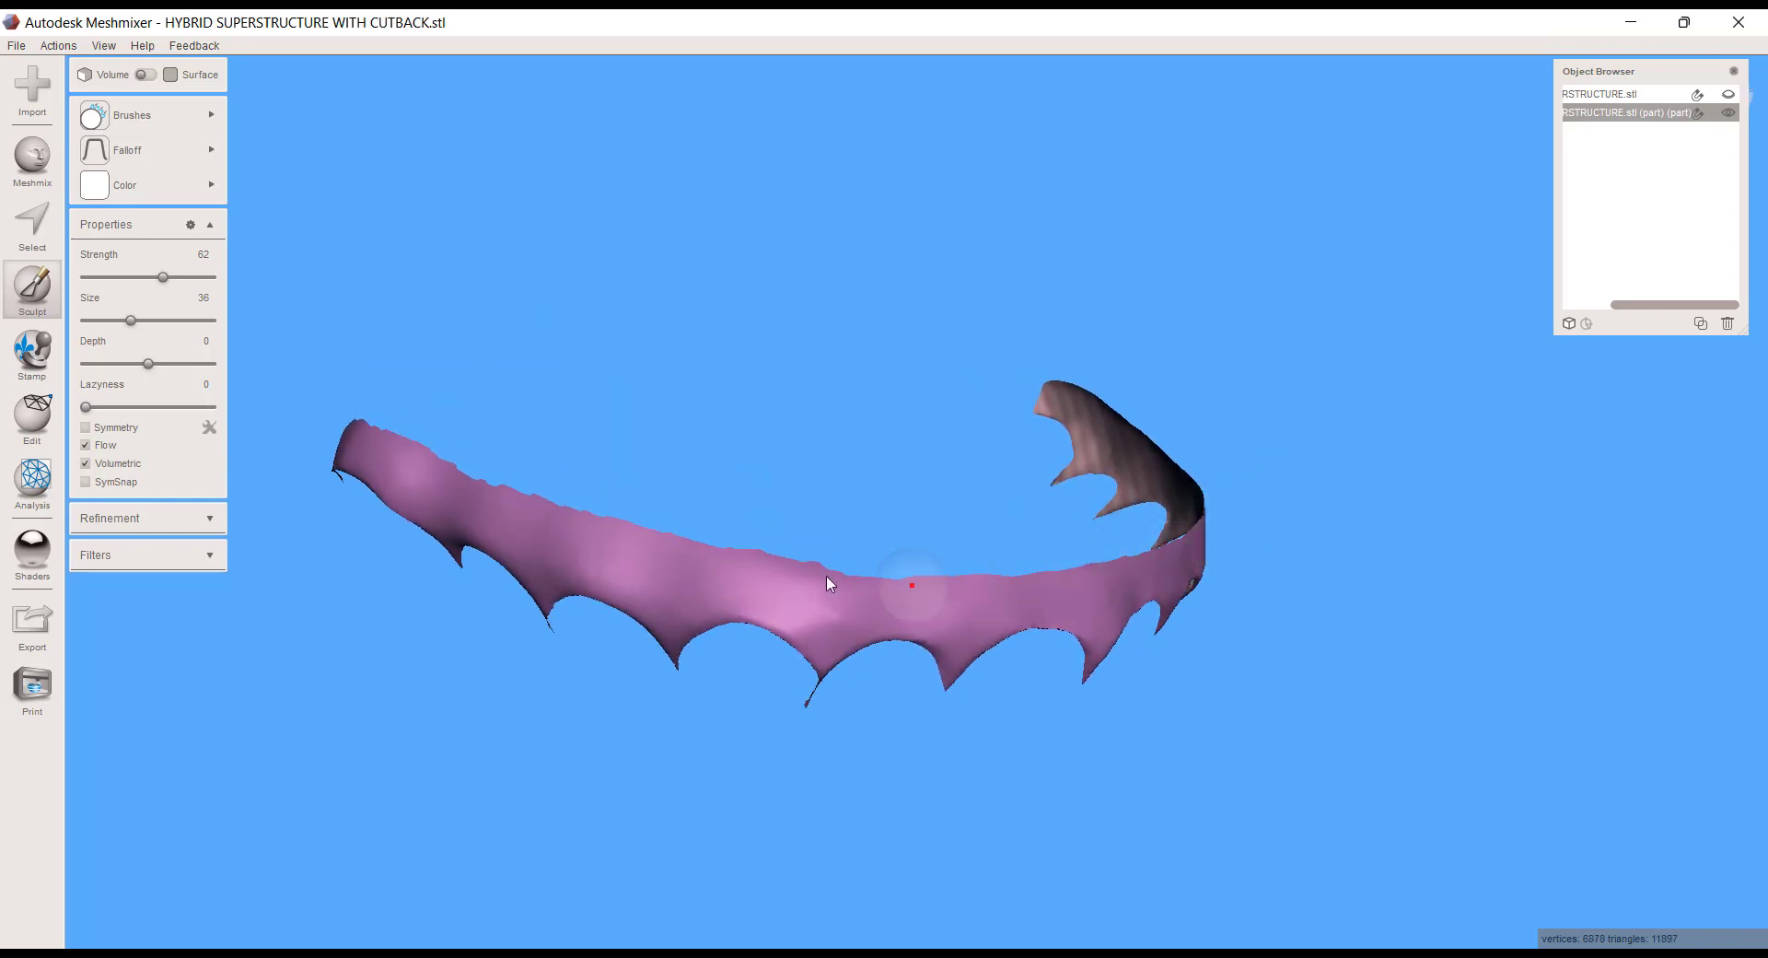
right_click_drag(528, 564, 648, 544)
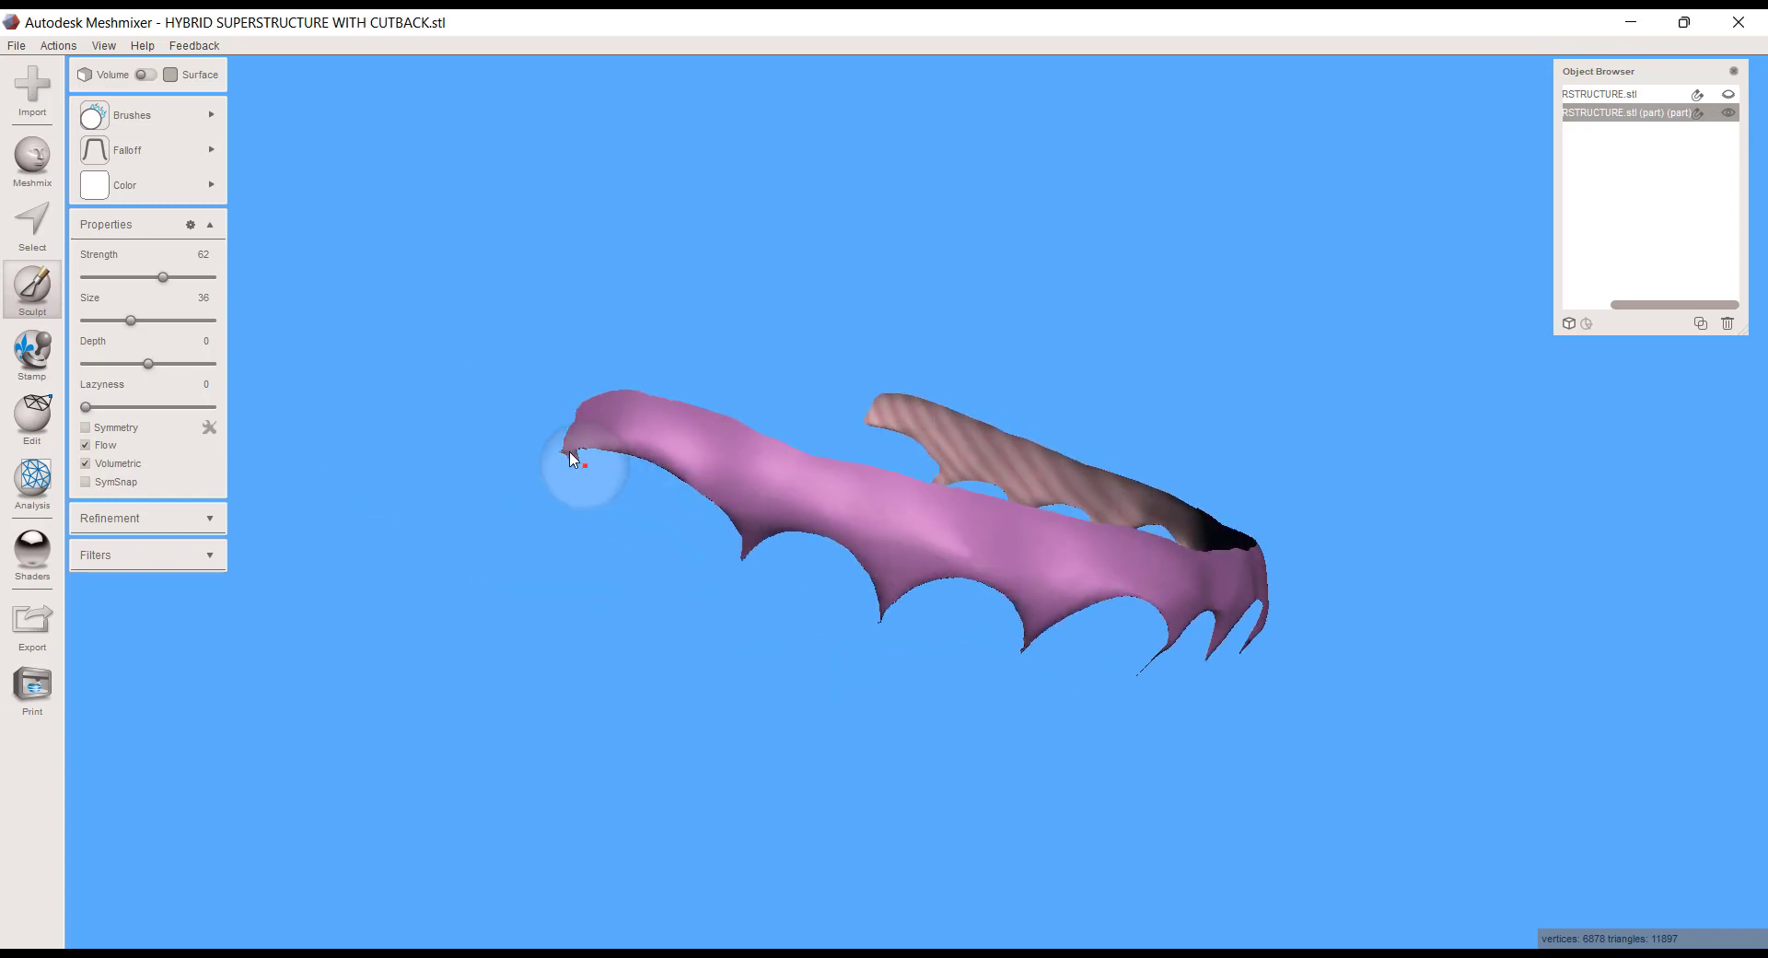
mouse_move(572, 457)
left_mouse_down()
mouse_move(773, 552)
mouse_move(749, 549)
mouse_move(1041, 640)
mouse_move(1165, 649)
left_mouse_up()
right_click_drag(1186, 680, 844, 414)
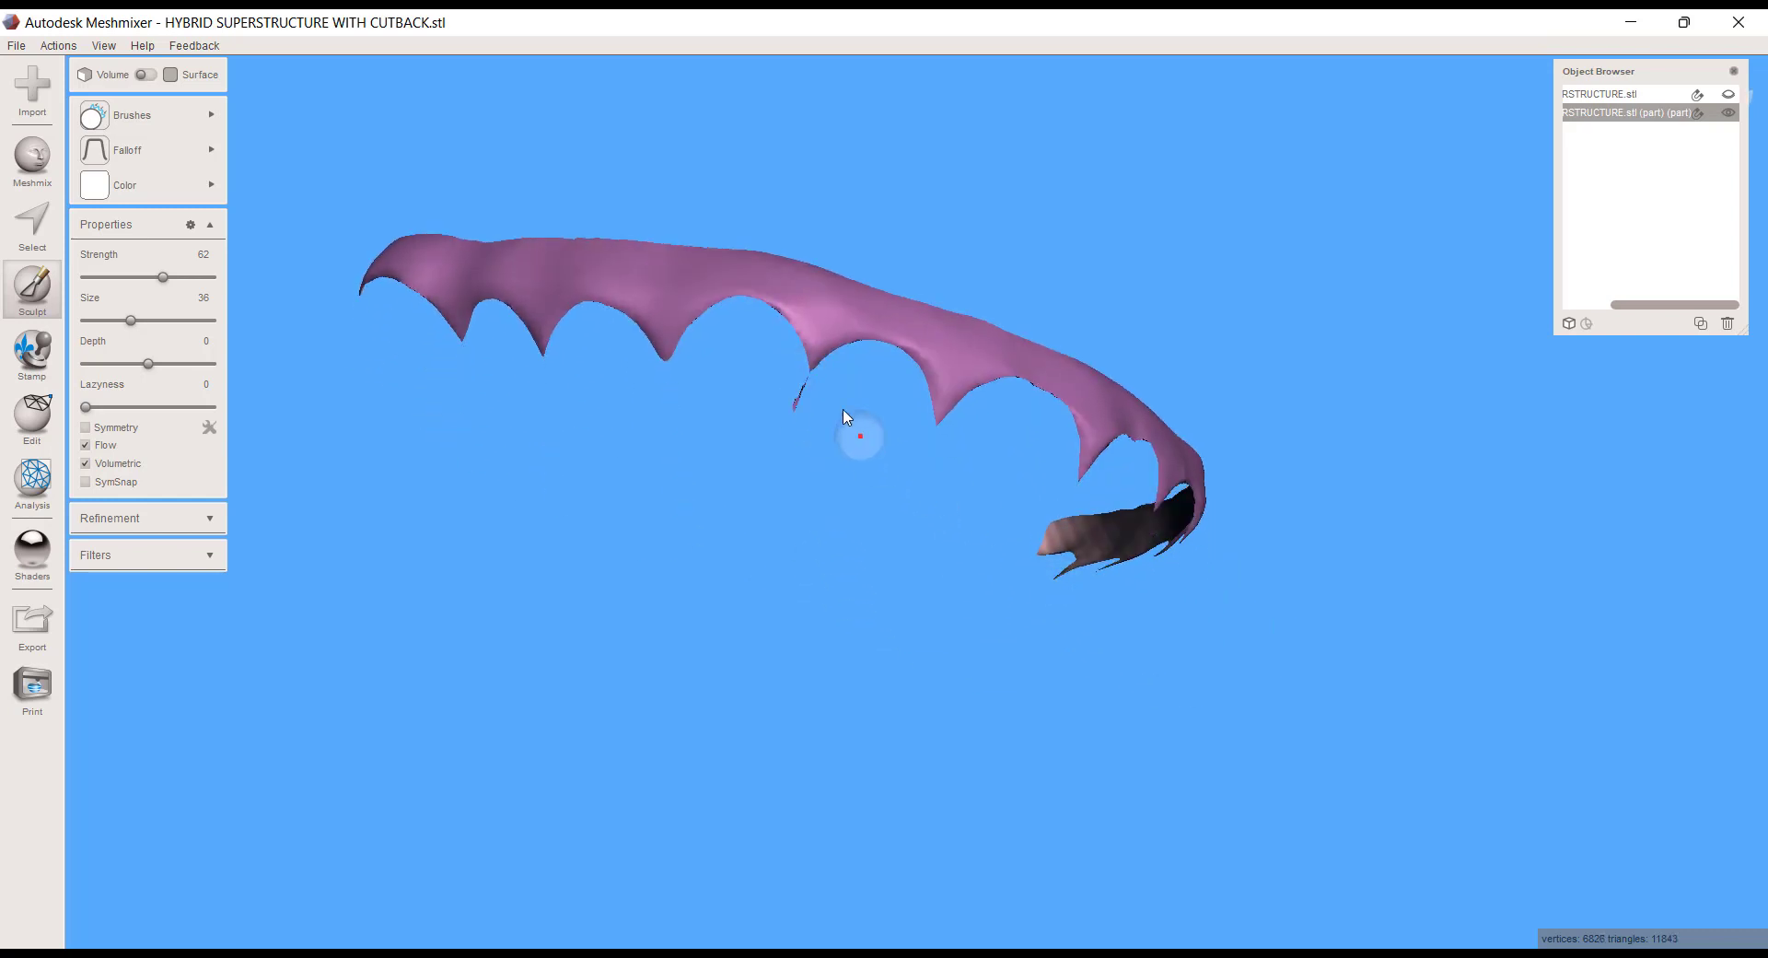
mouse_move(798, 385)
left_mouse_down()
mouse_move(796, 413)
mouse_move(820, 367)
left_mouse_up()
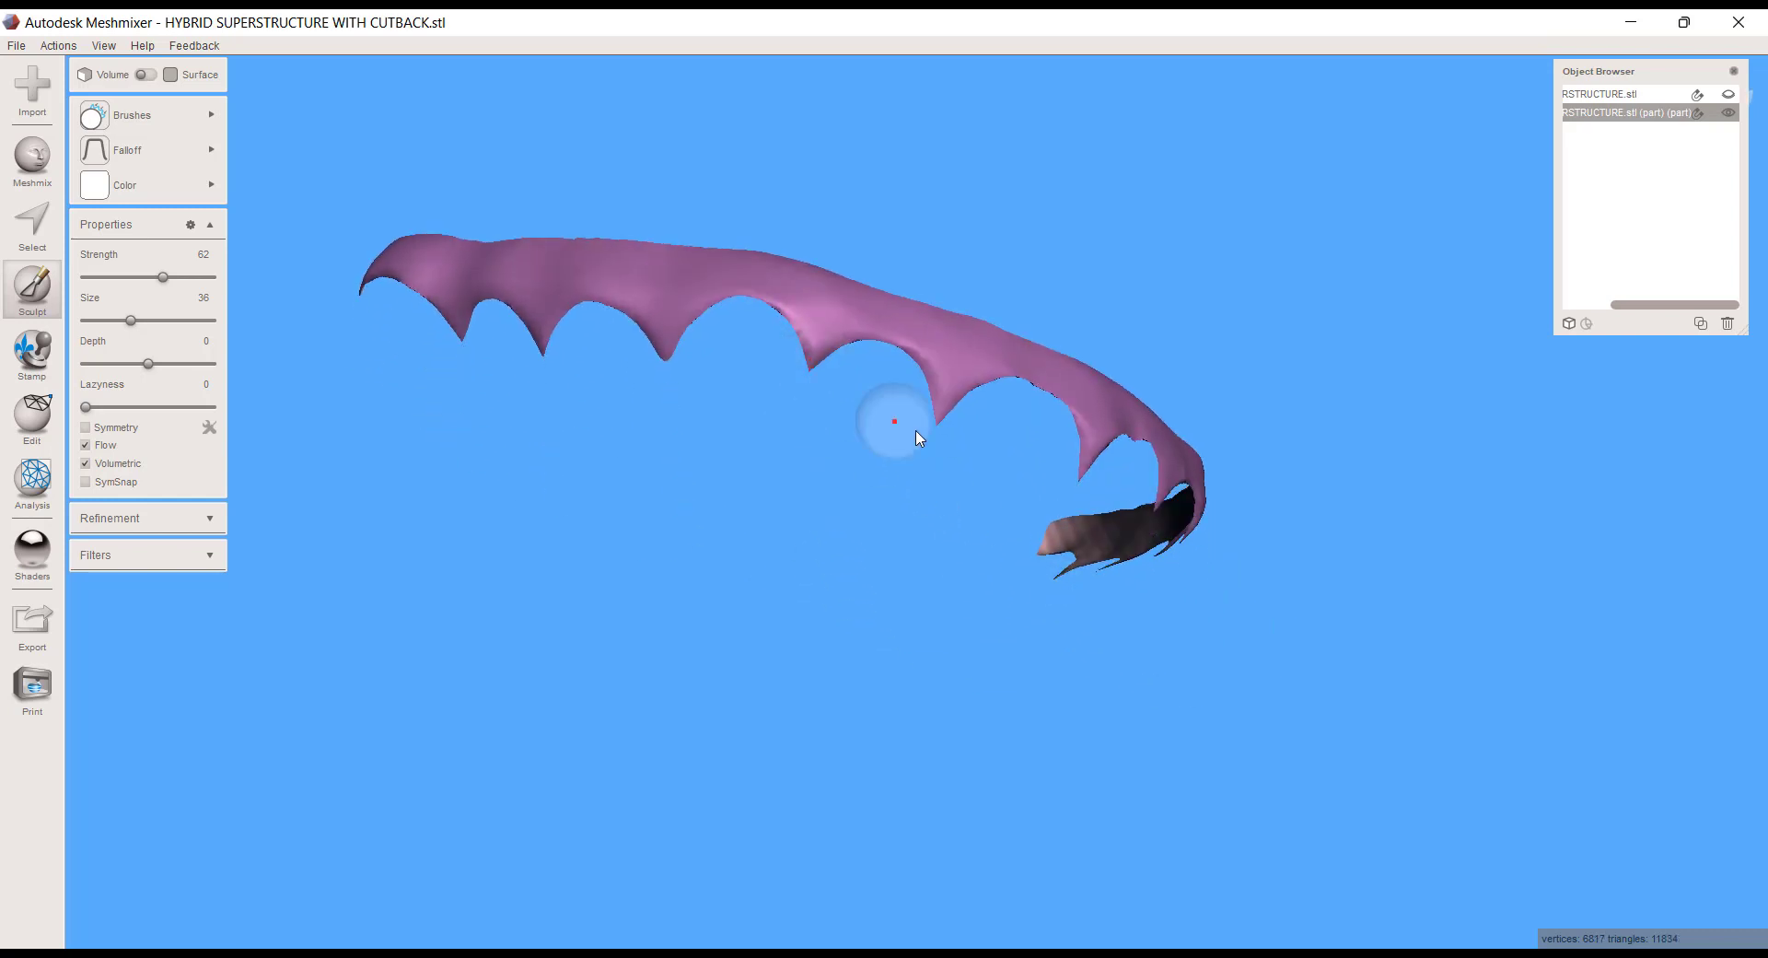
left_click_drag(928, 436, 939, 430)
mouse_move(845, 674)
right_mouse_down()
mouse_move(887, 609)
mouse_move(855, 584)
right_mouse_up()
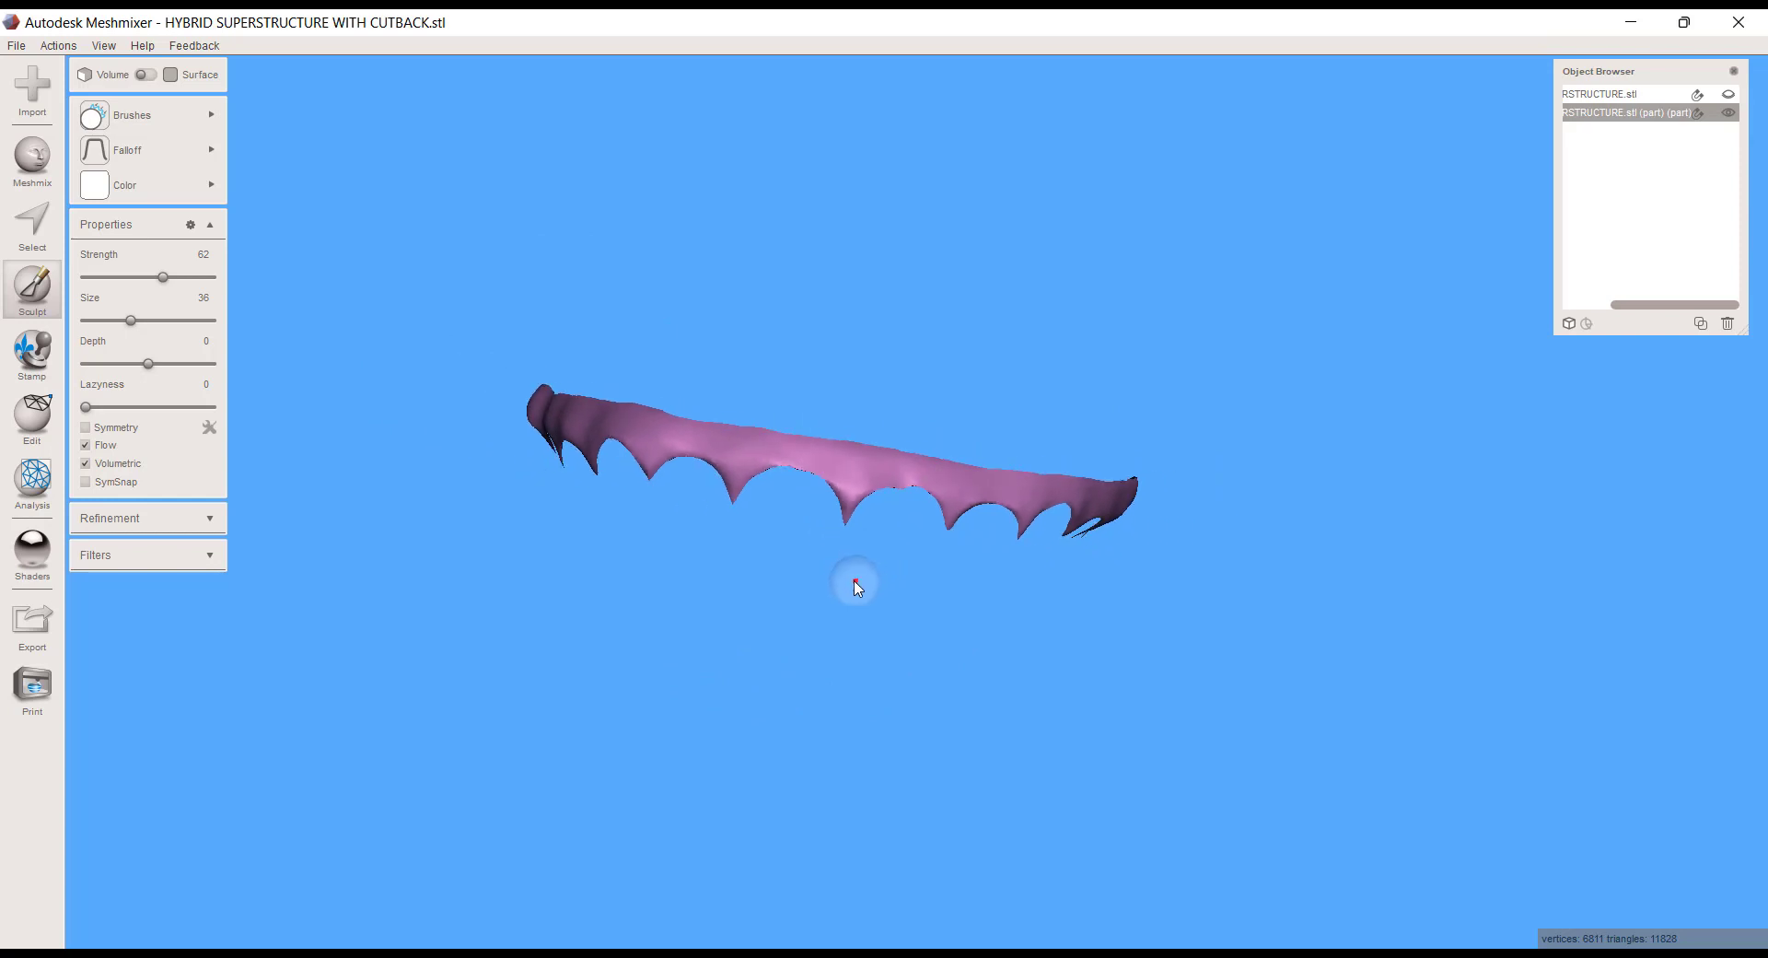
- Select the entire inner shell and smooth its boundary with smoothness 50, preserve shape 50, 30 iterations and 2 border rings
key("ctrl+a")
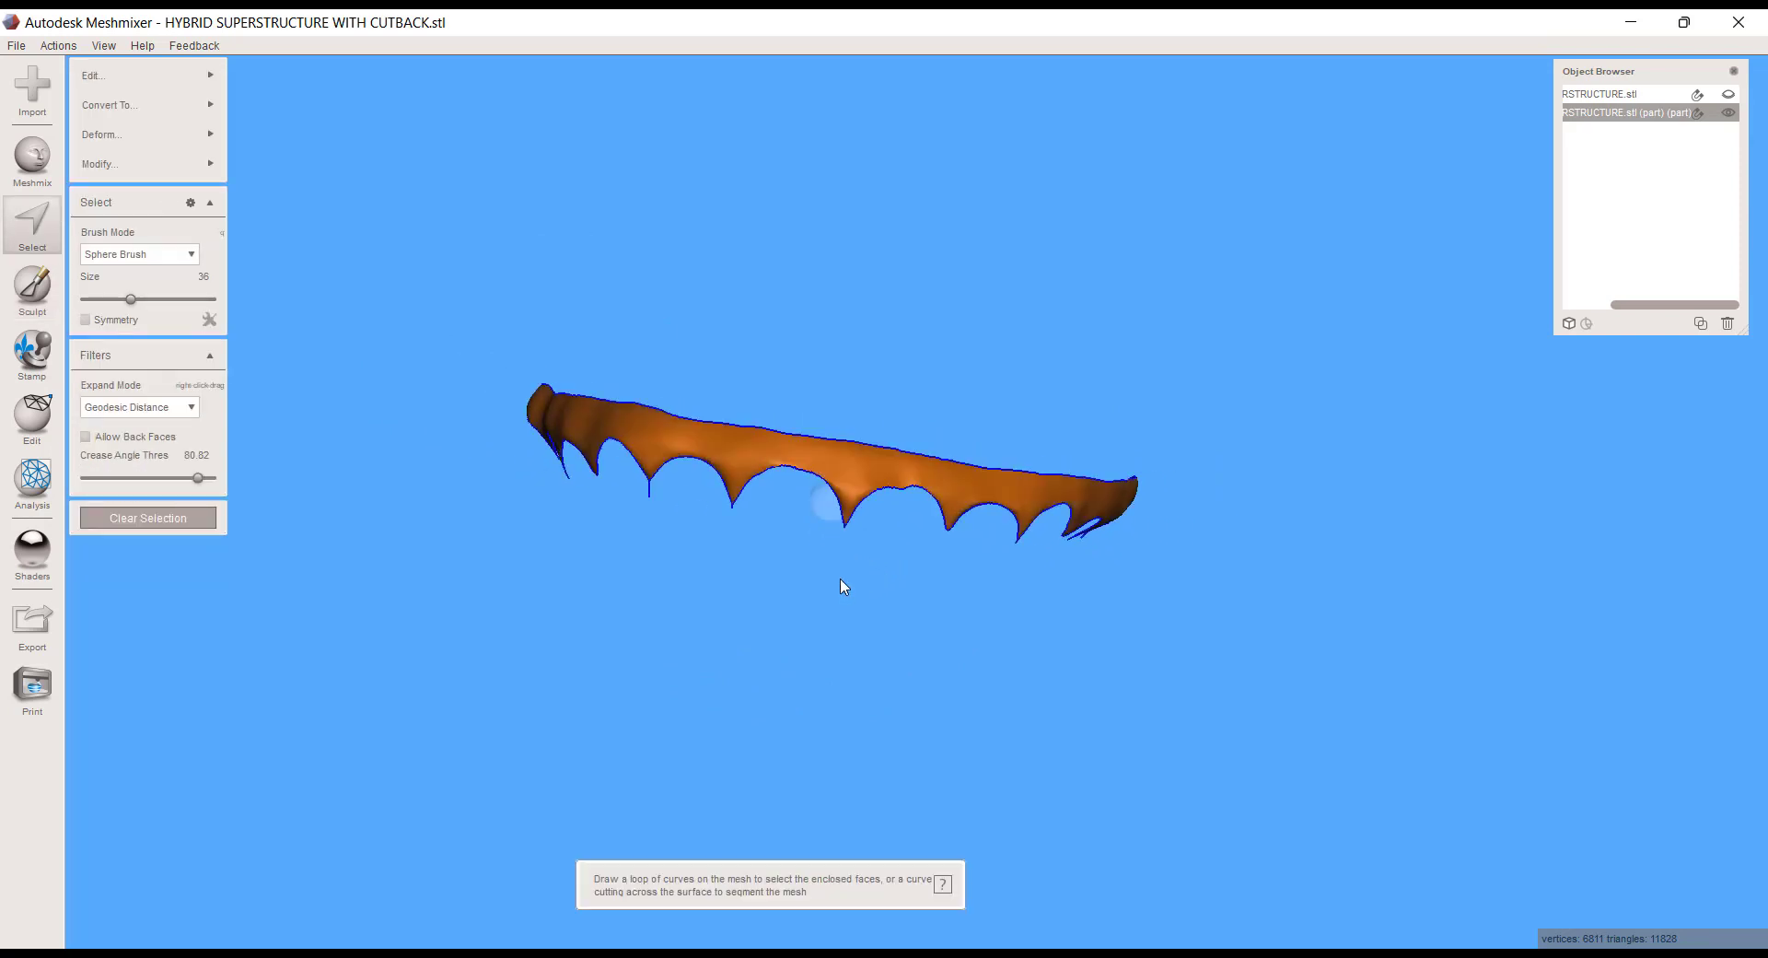
key("b")
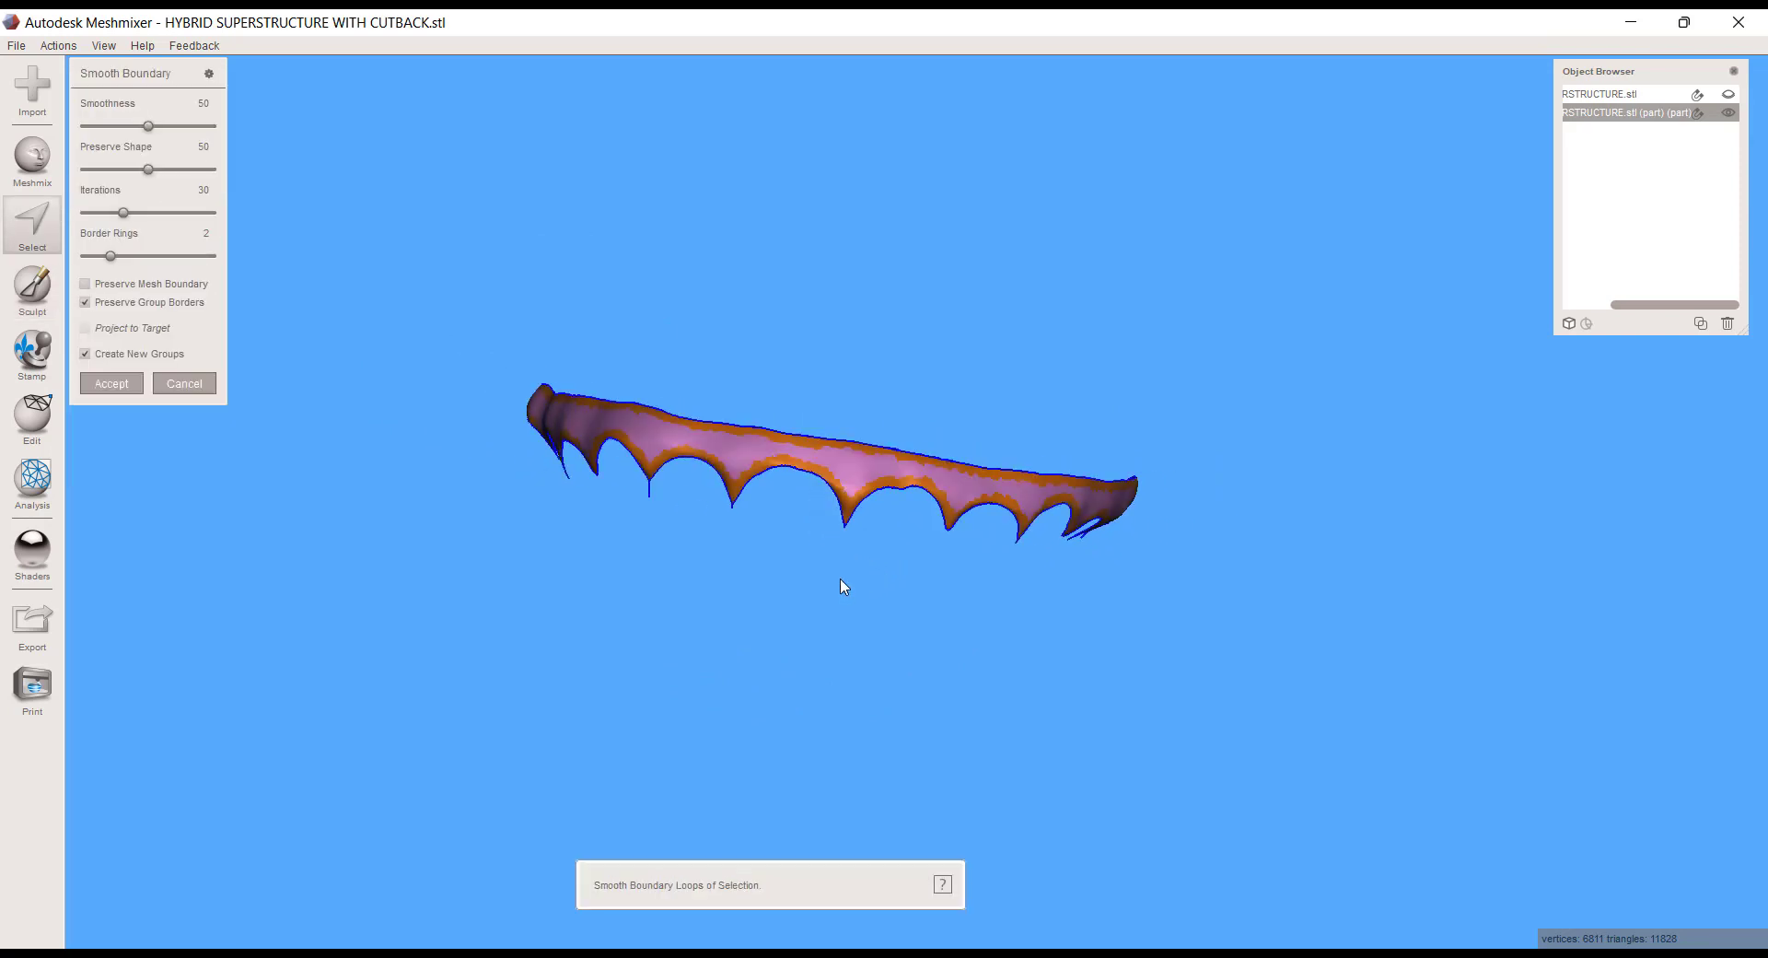
left_click(106, 383)
right_click_drag(918, 846, 779, 610)
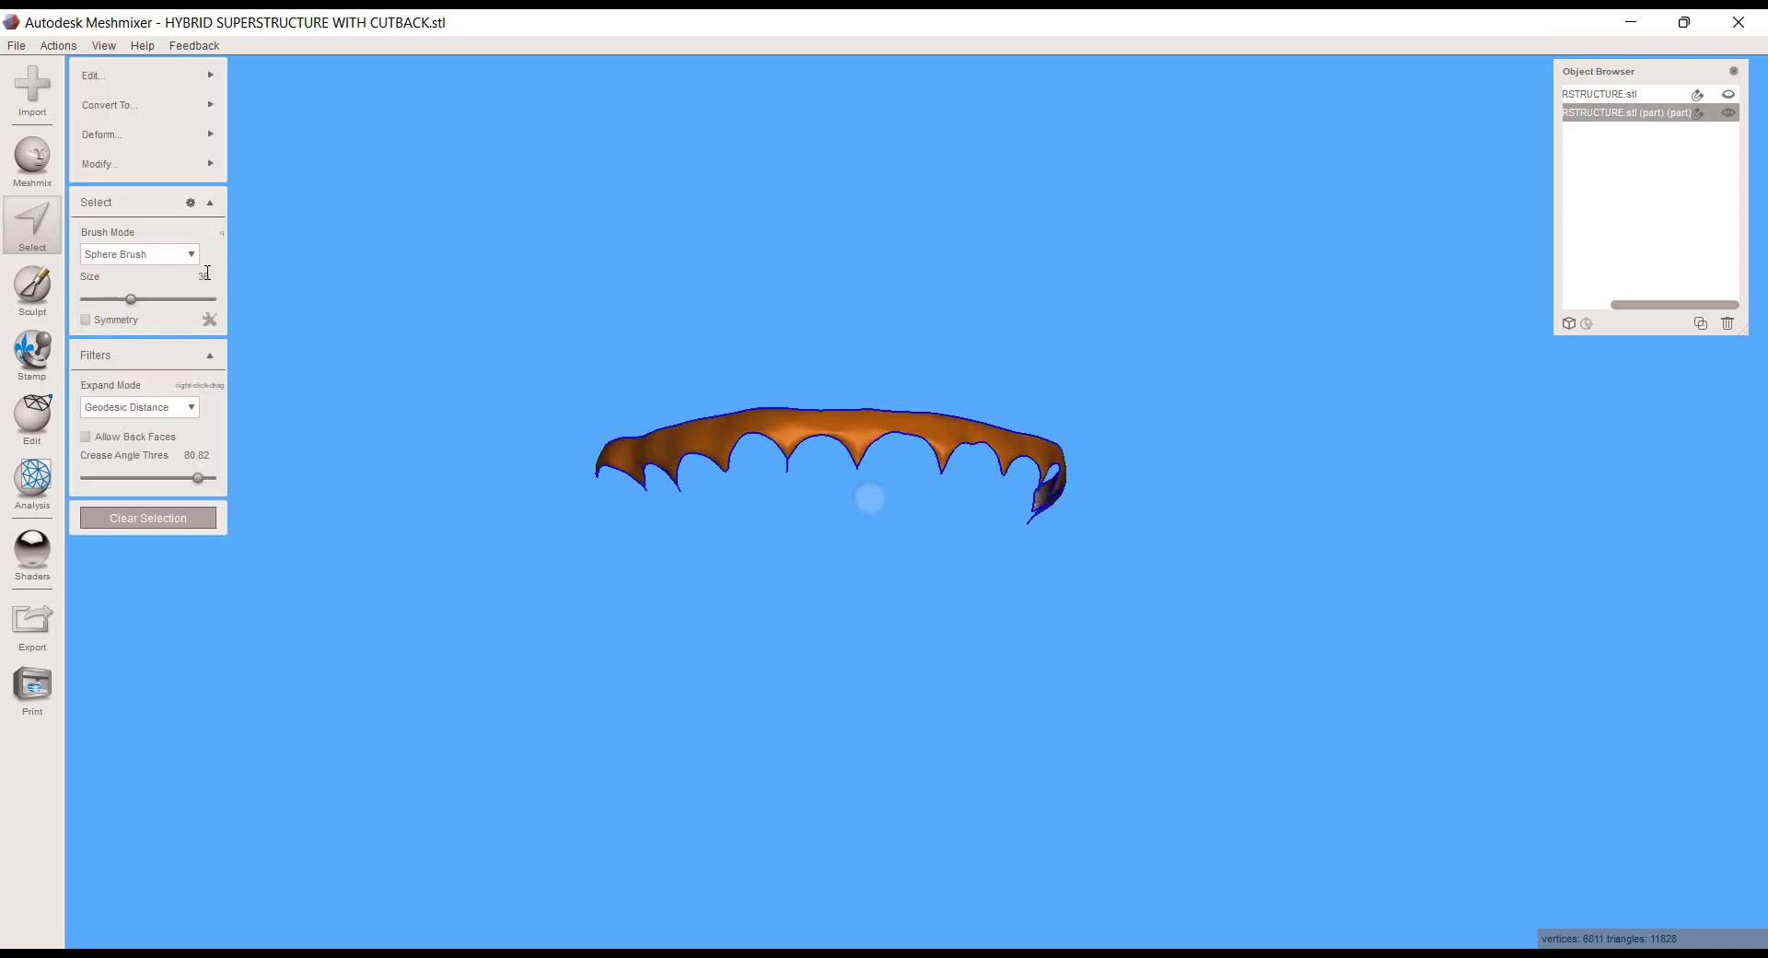
- Clear the selection and turn on the wireframe display close to the shell's interdental tips
left_click(28, 219)
scroll(678, 635, "up", 5)
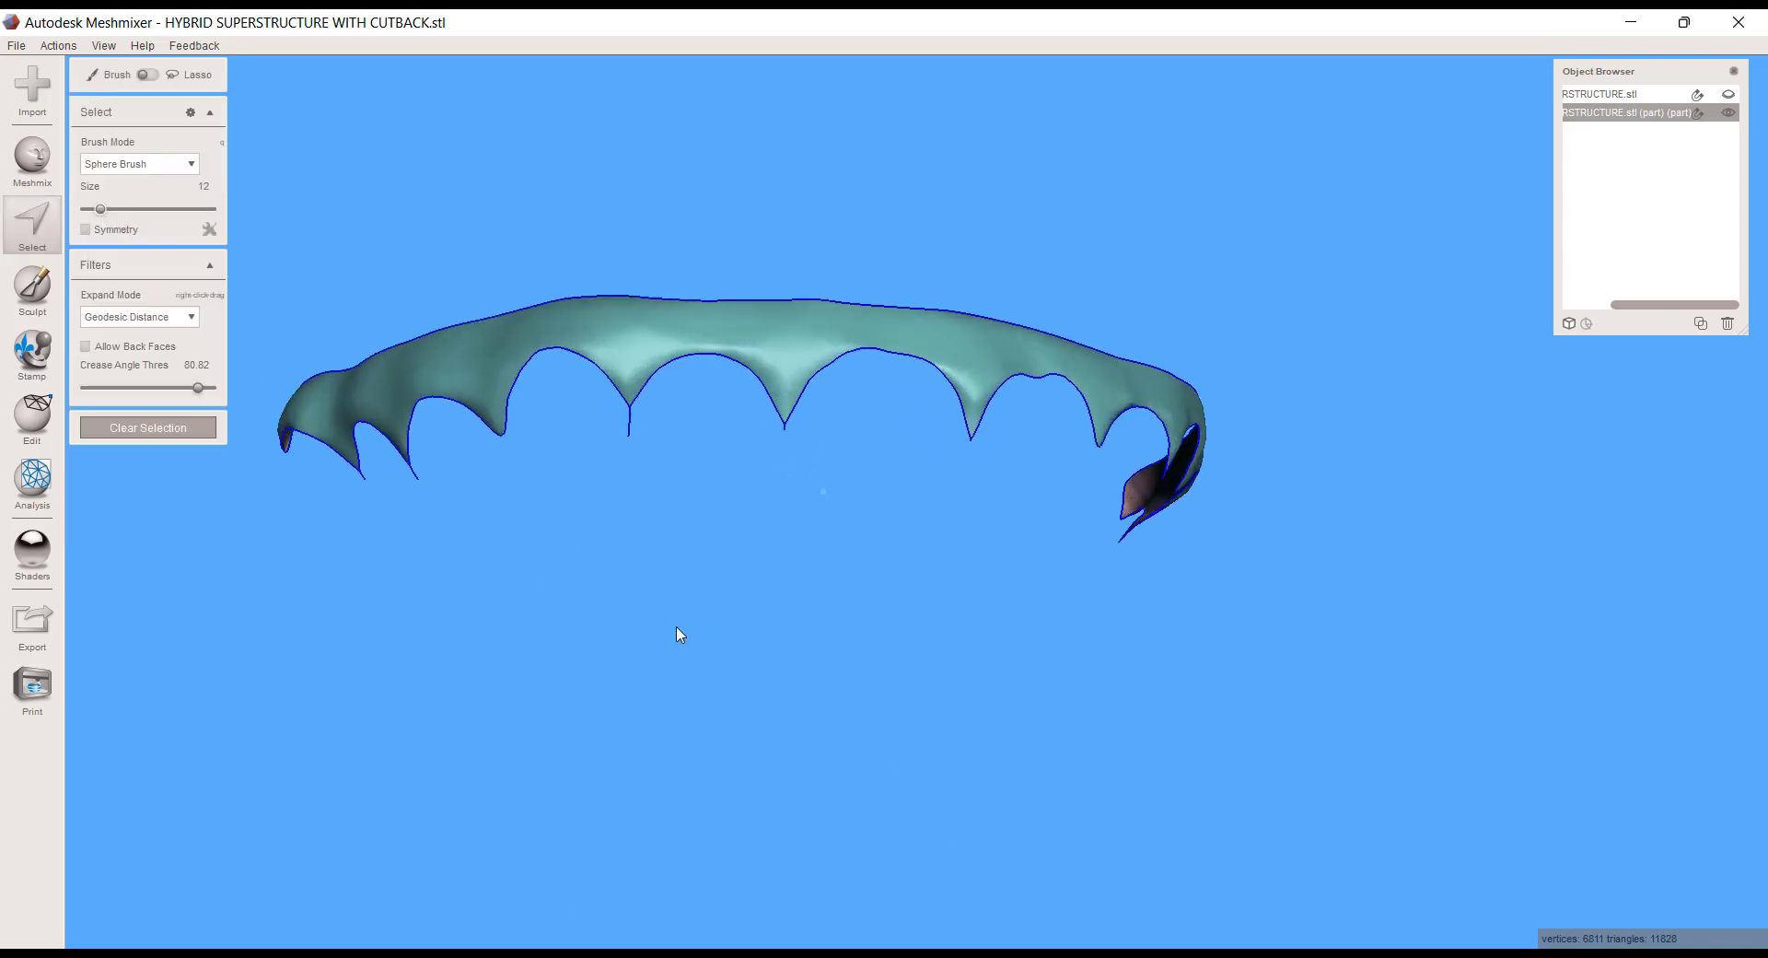
middle_click_drag(701, 582, 820, 572)
scroll(820, 572, "up", 5)
scroll(819, 570, "down", 3)
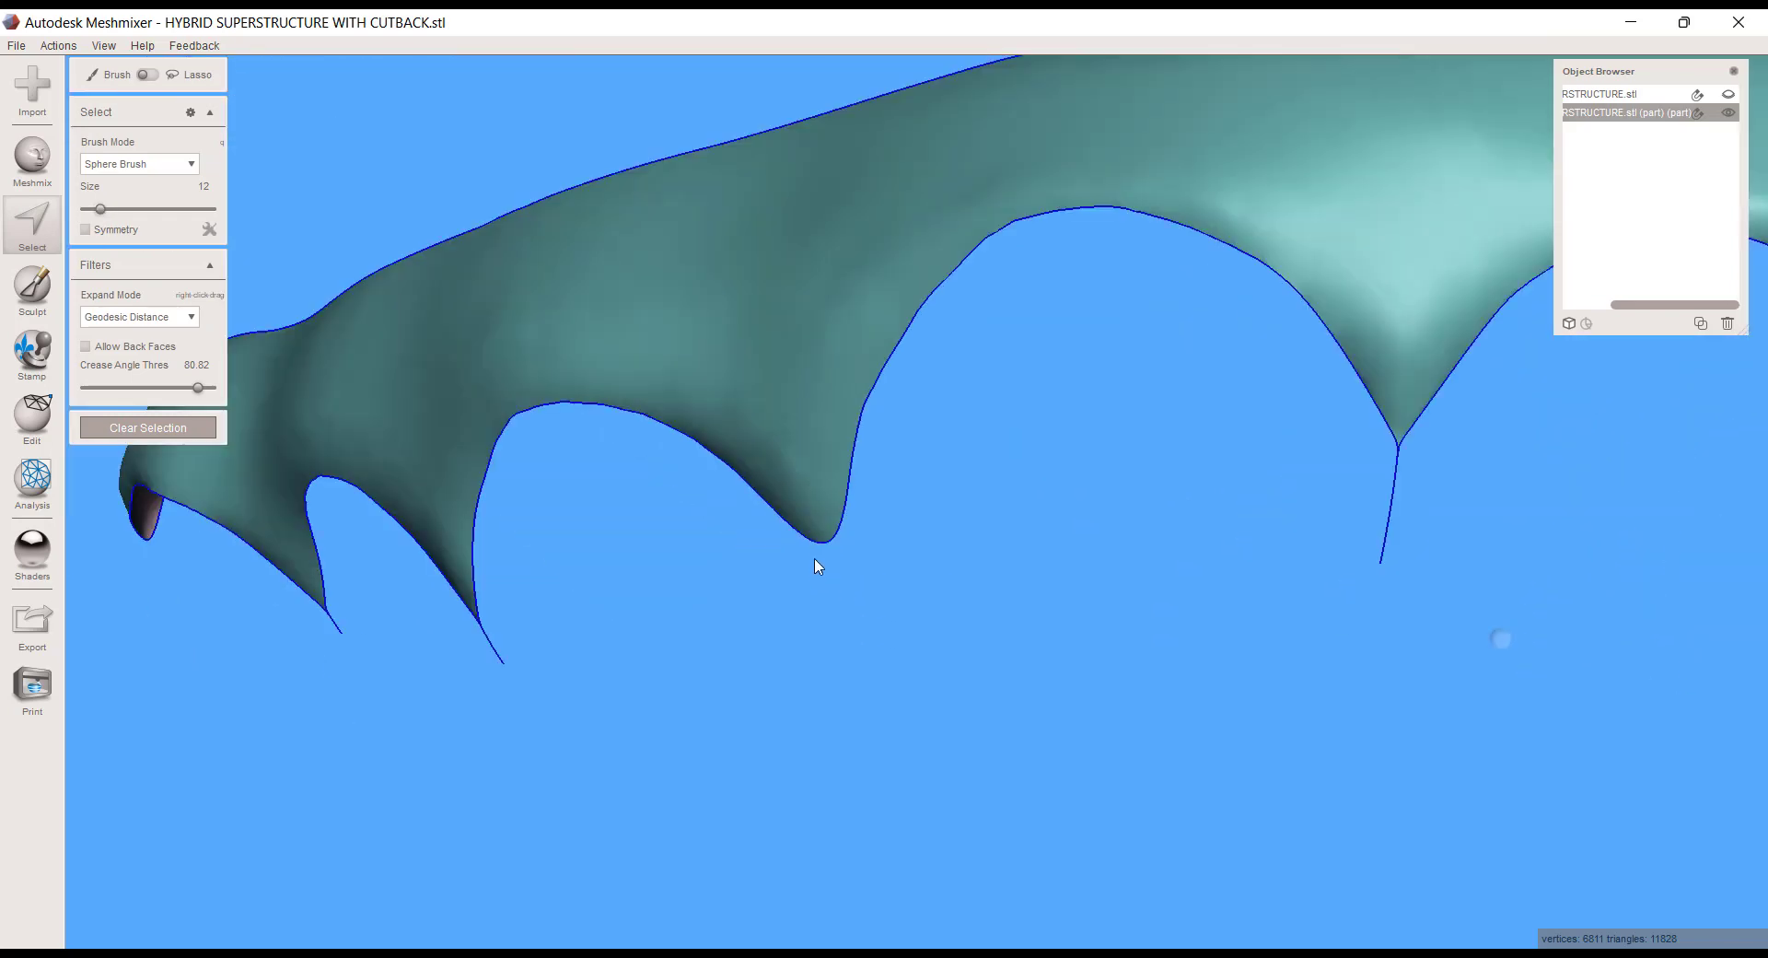
right_click_drag(826, 558, 921, 566)
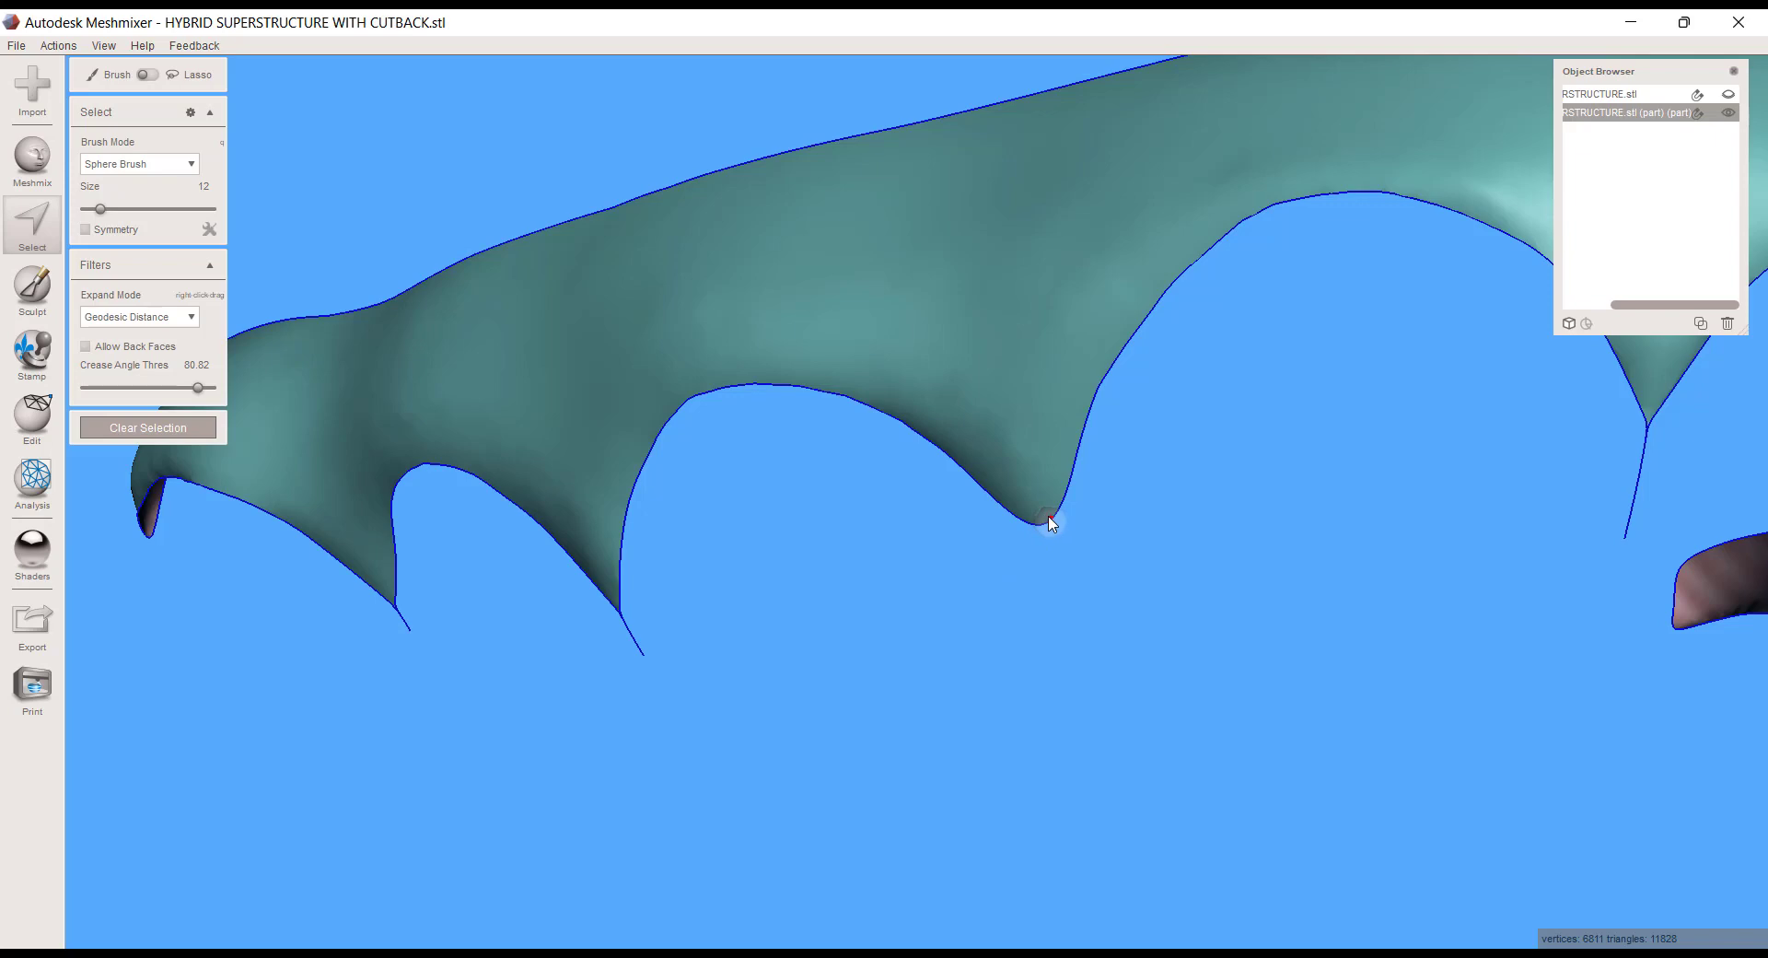
left_click(20, 241)
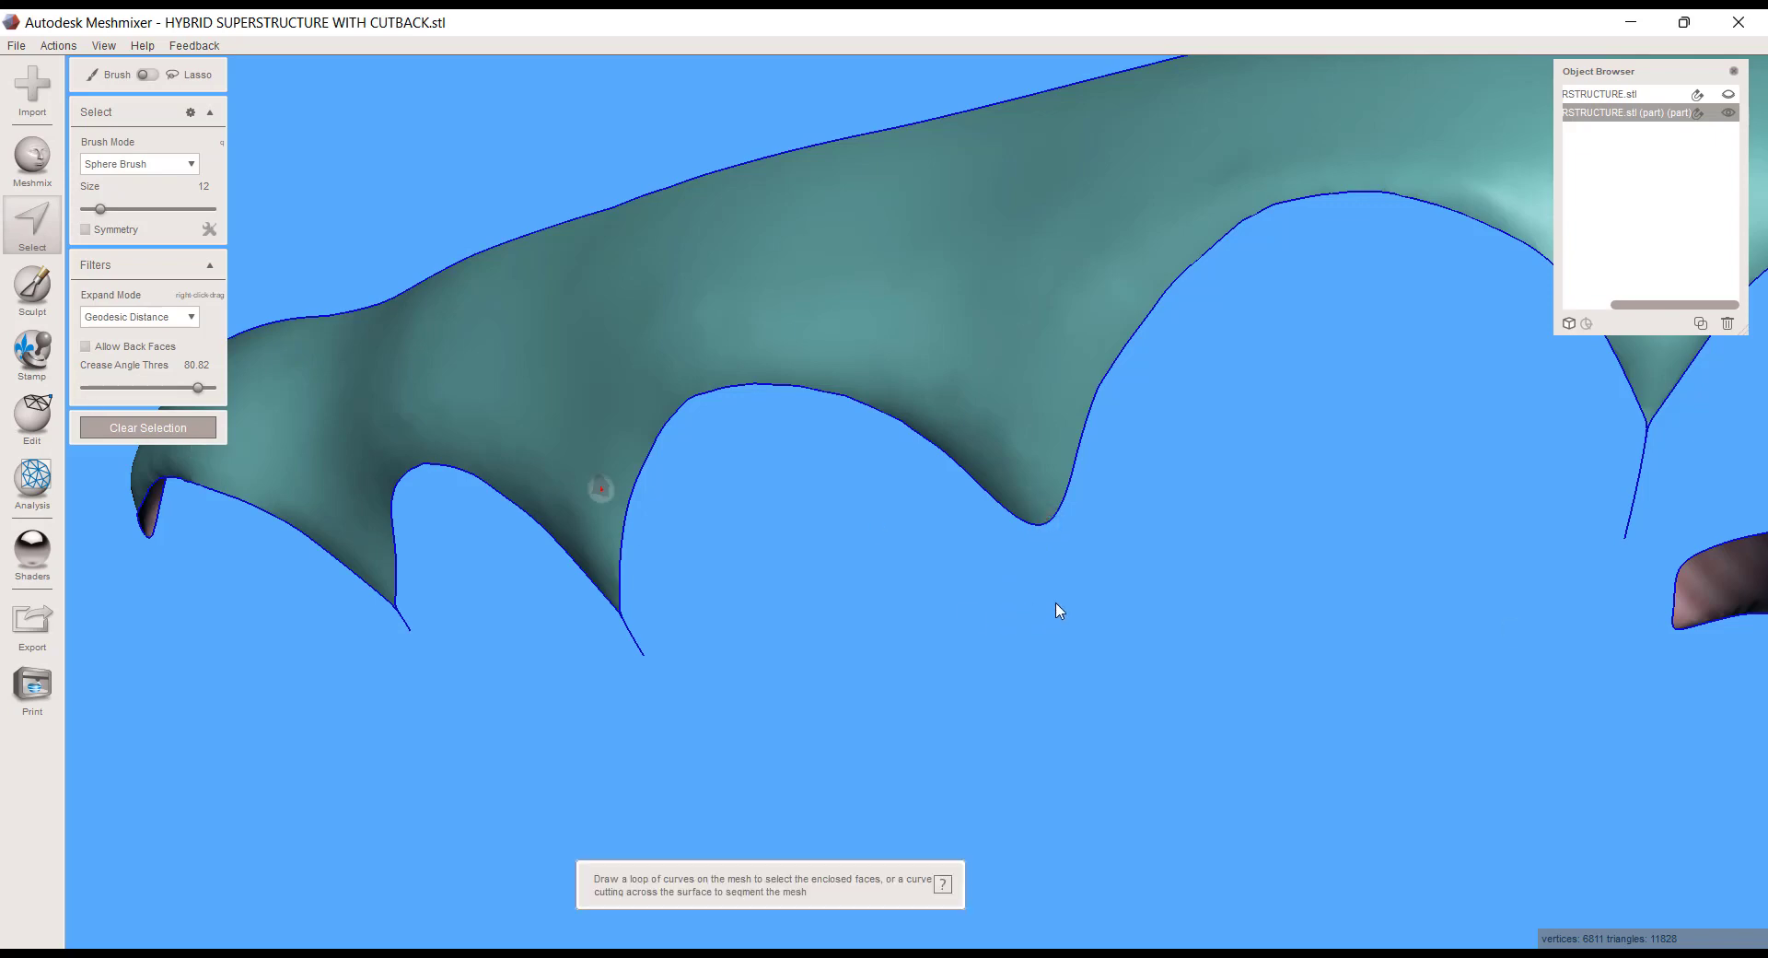
key("w")
- Select the strip of triangles along the shell's boundary, apply Smooth Boundary to it, and delete the strip
scroll(1051, 505, "up", 4)
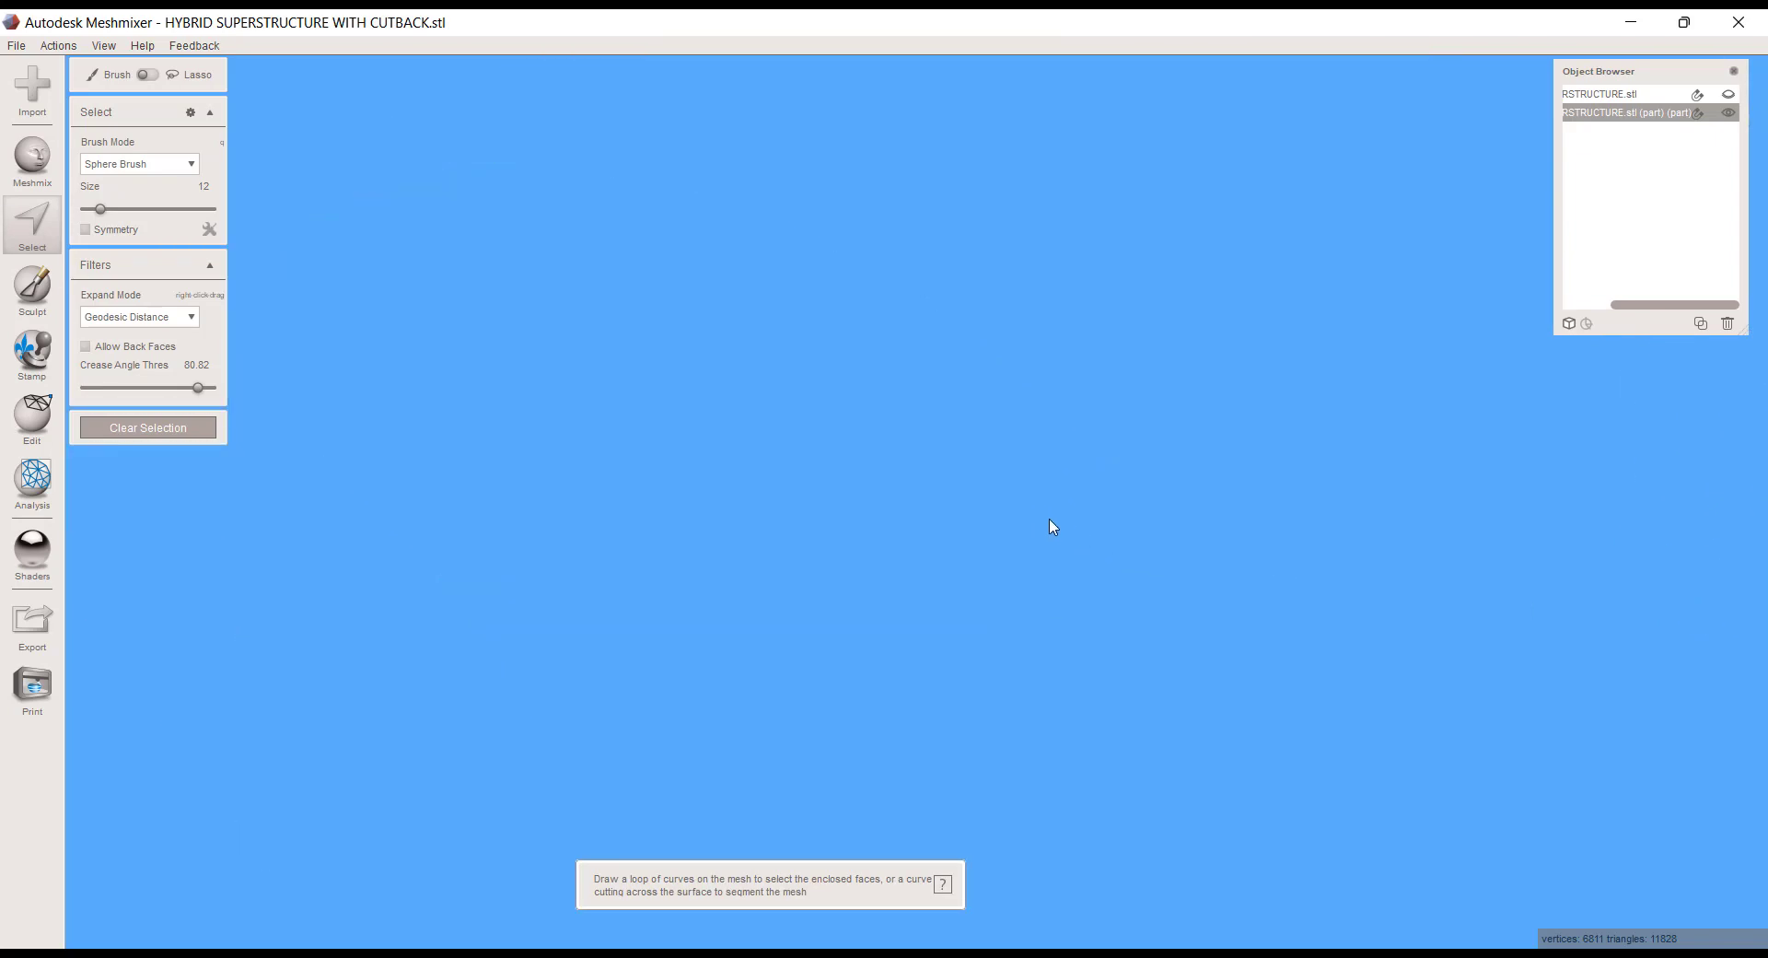
scroll(1051, 524, "down", 2)
double_click(1144, 452)
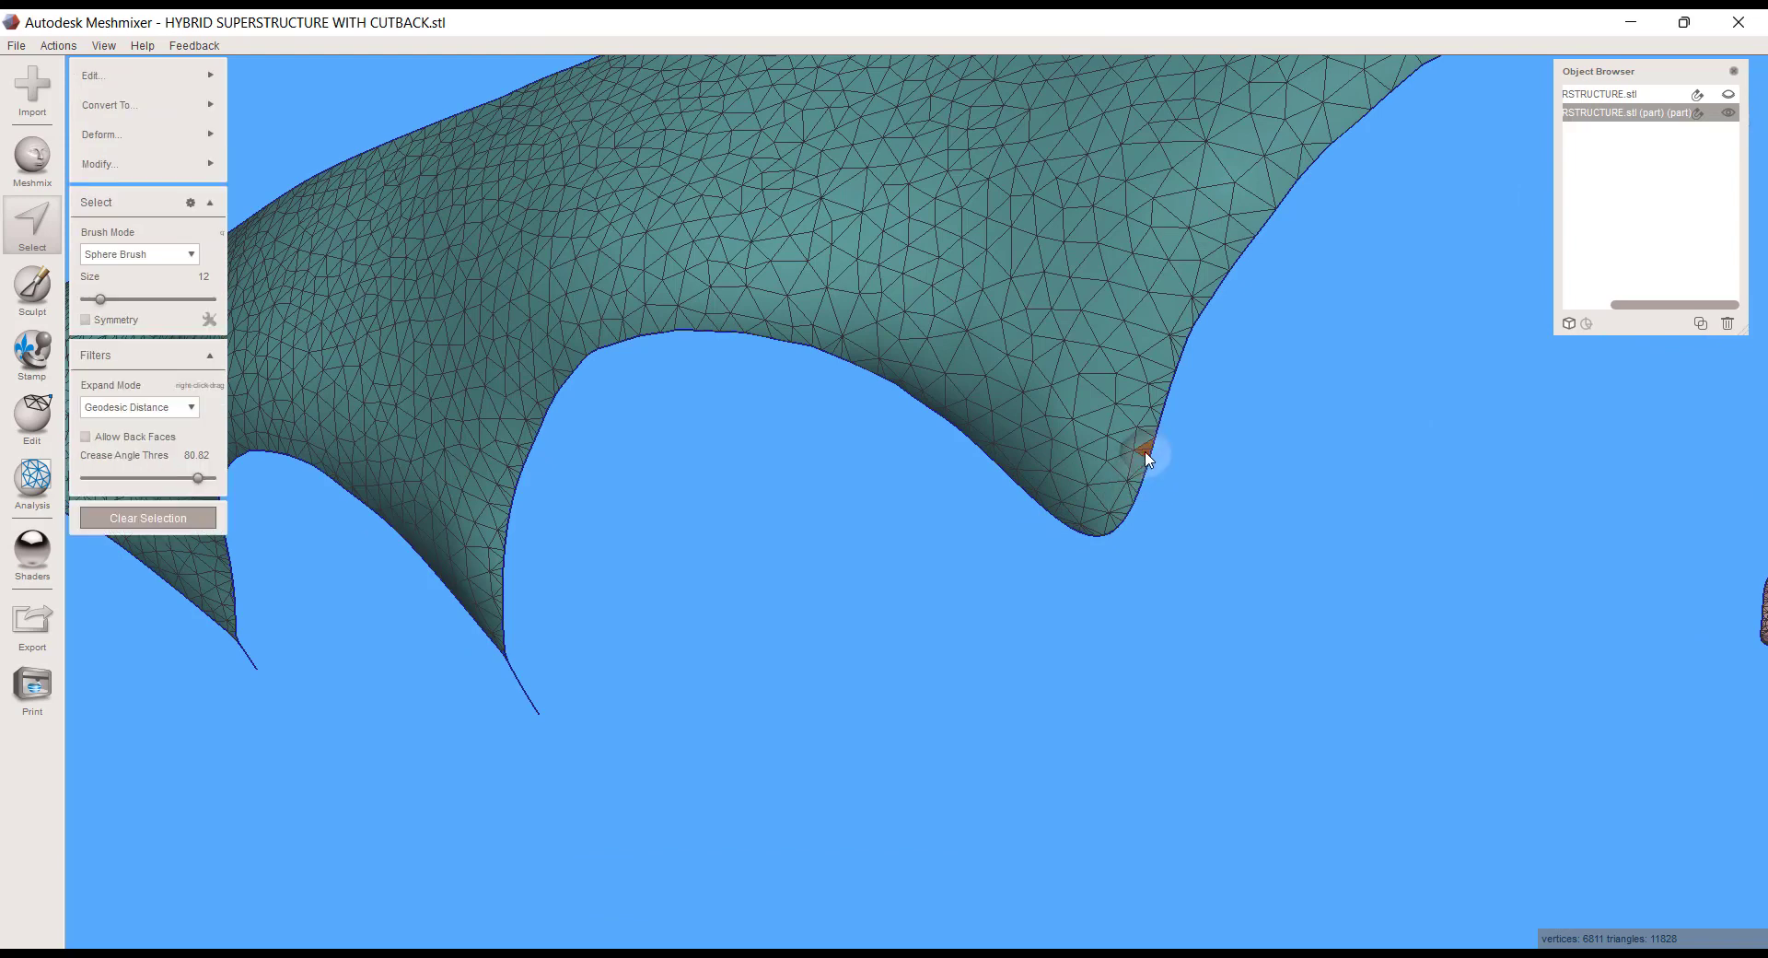
scroll(1162, 582, "down", 6)
right_click_drag(1086, 604, 952, 677)
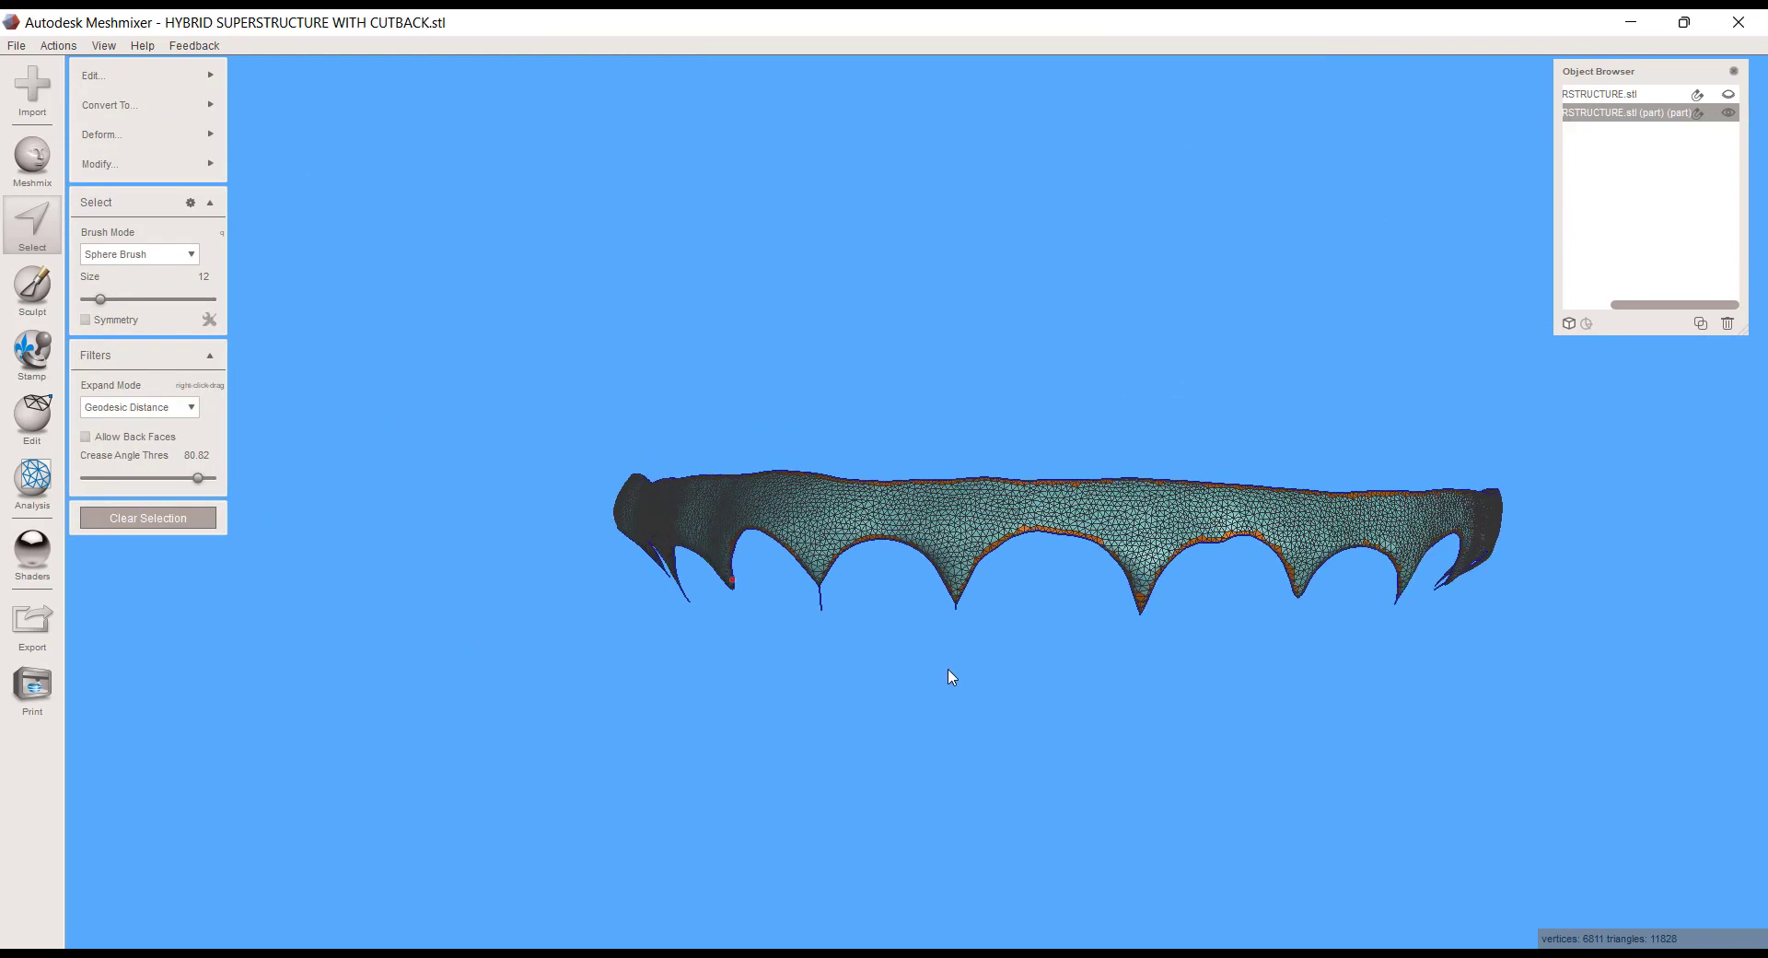
key("b")
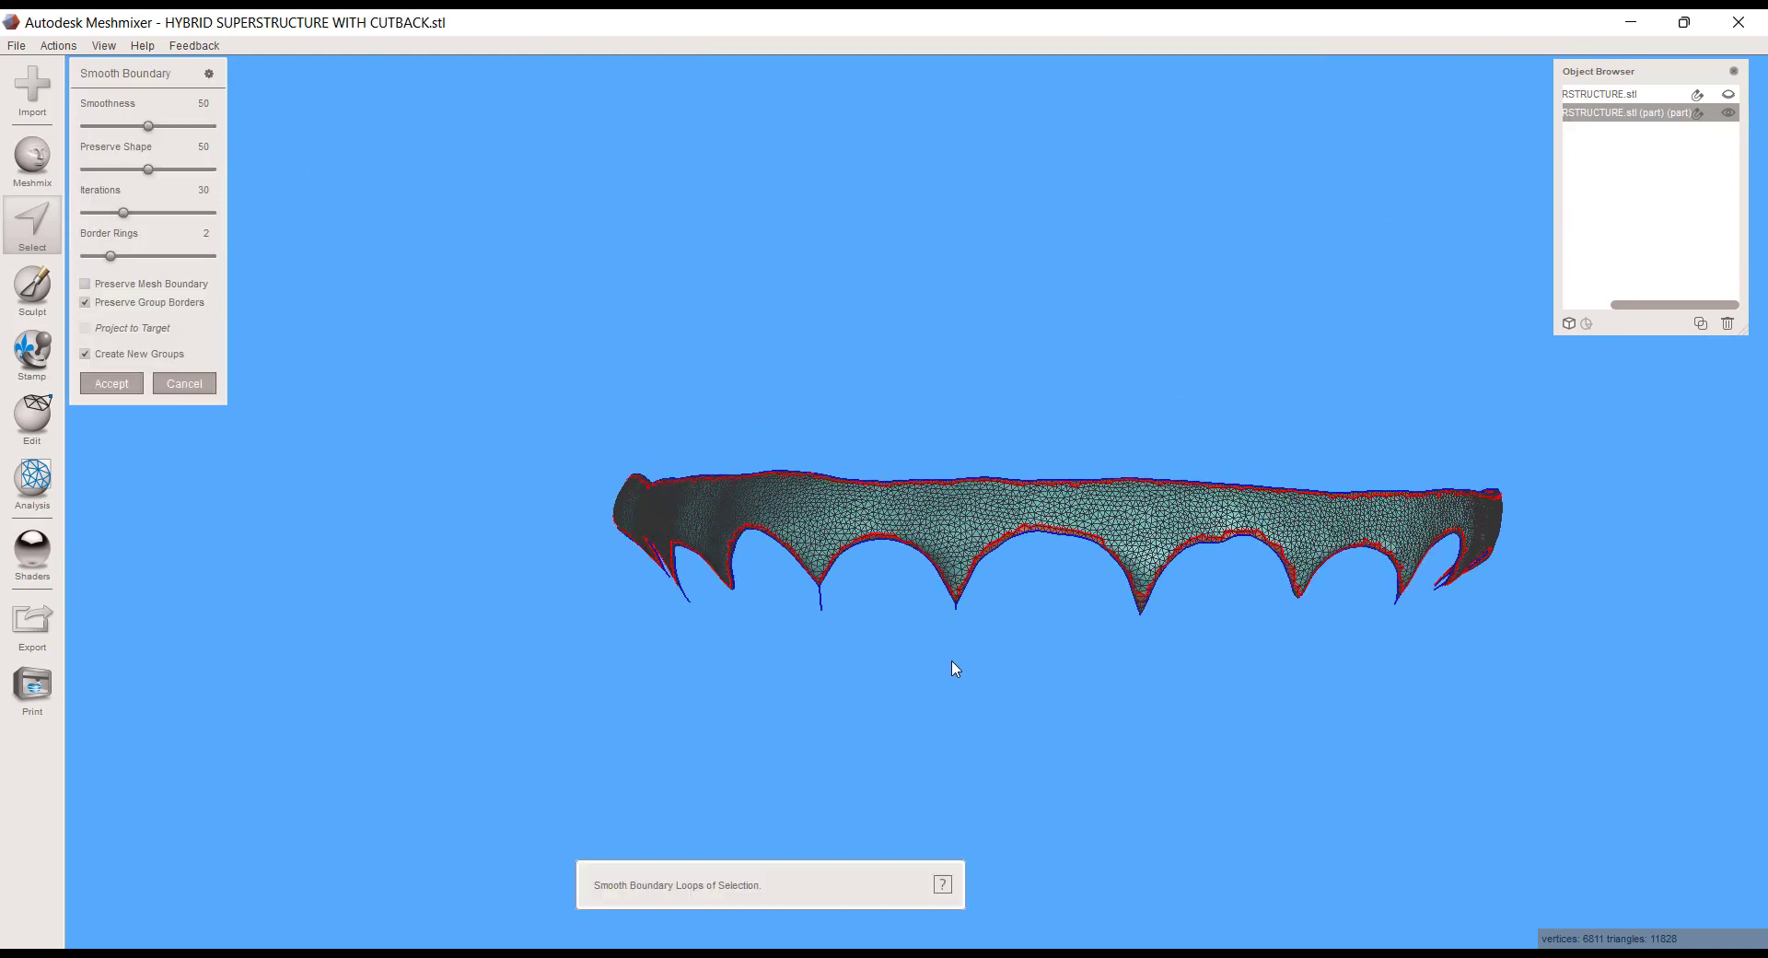
key("a")
key("x")
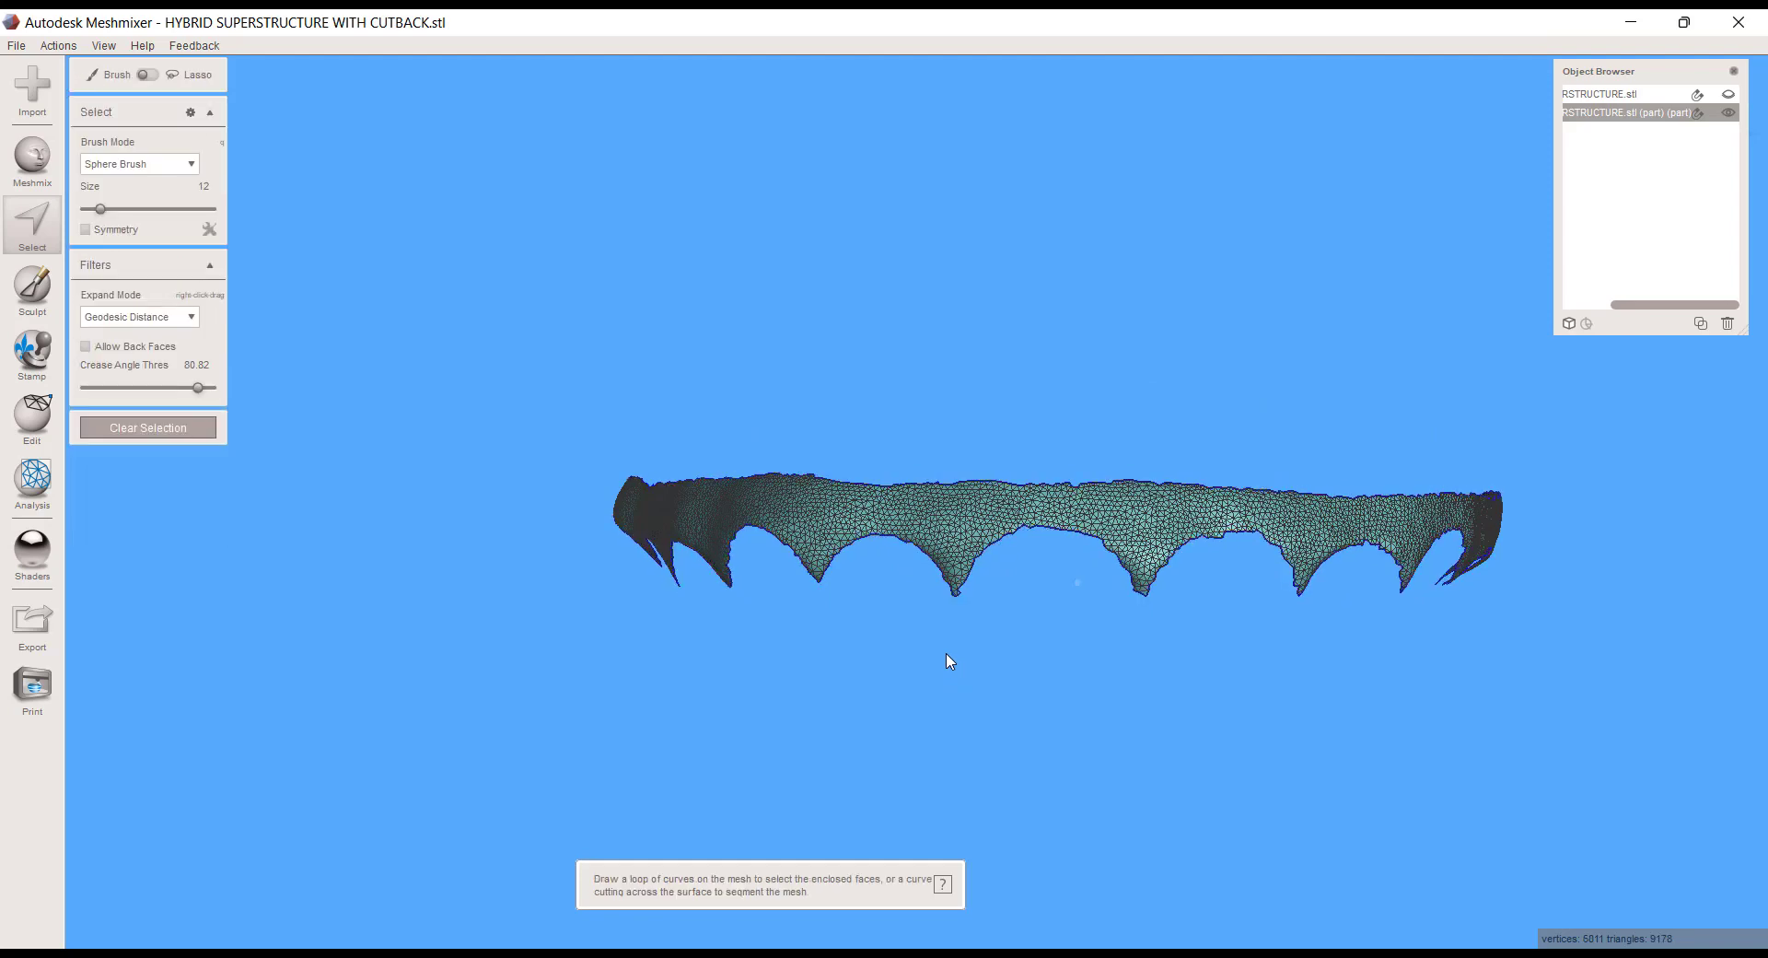
- Select the whole trimmed shell and smooth its newly exposed jagged boundary
key("ctrl+a")
key("b")
key("a")
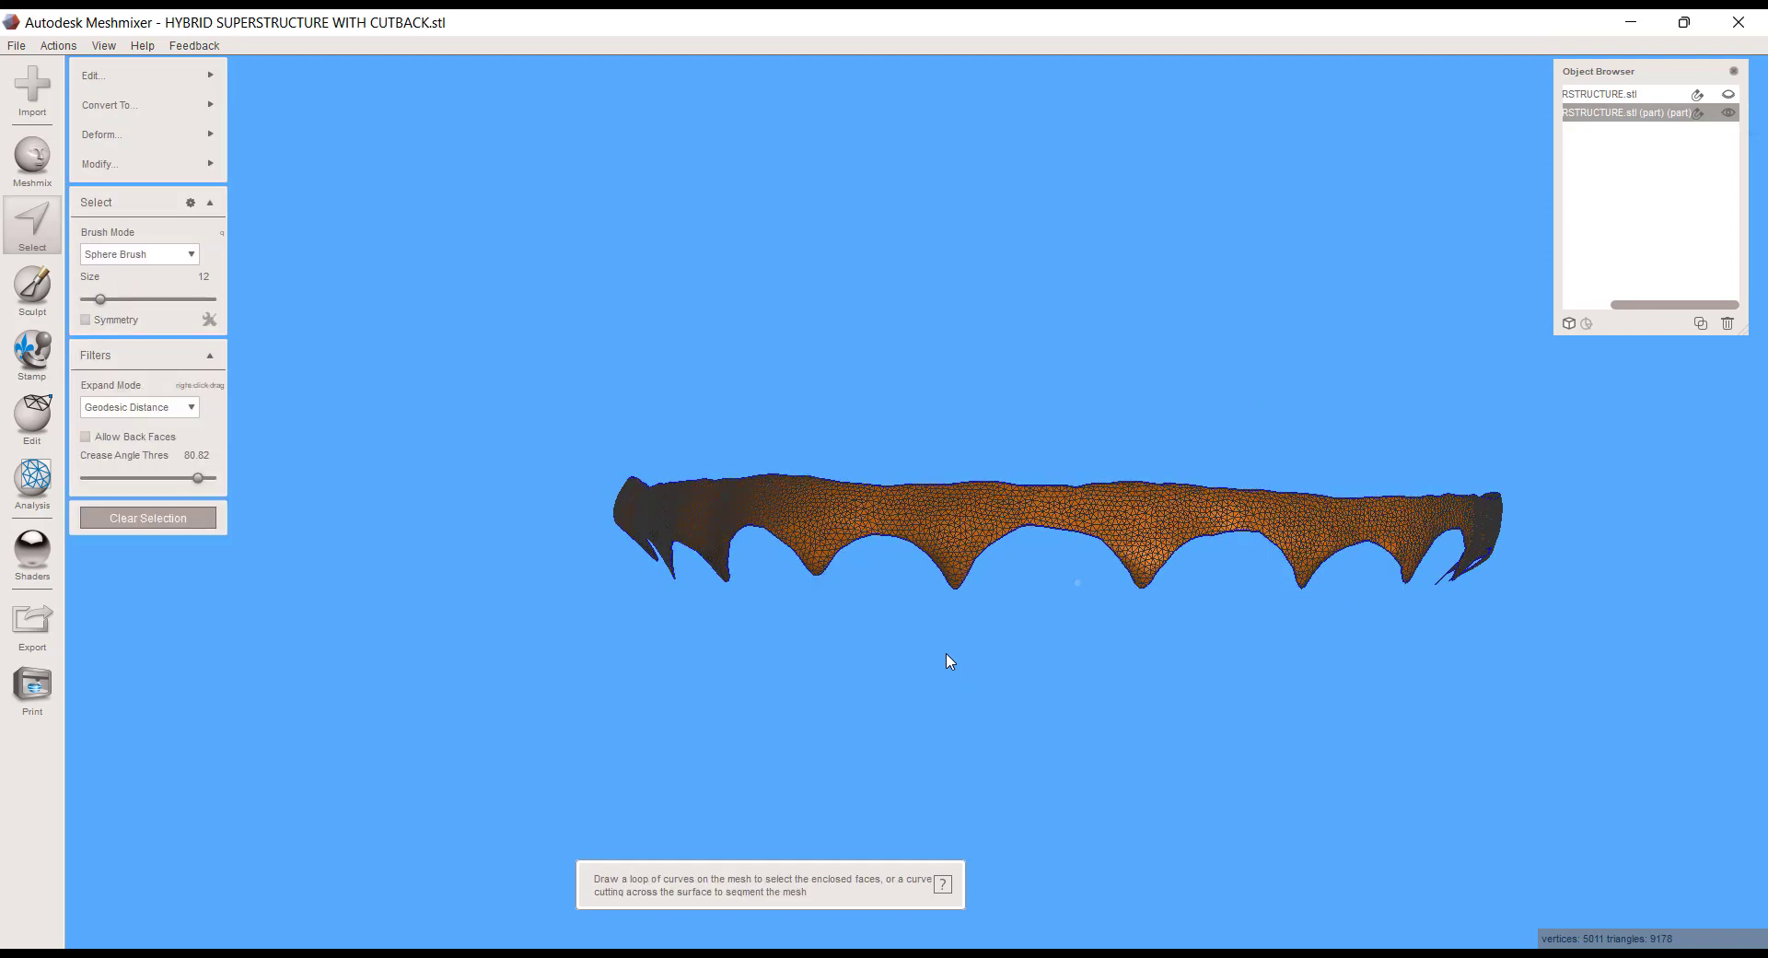
- Select only the small loose fragment below the interdental tip near the shell's back end and delete it
right_click_drag(1029, 600, 1105, 397)
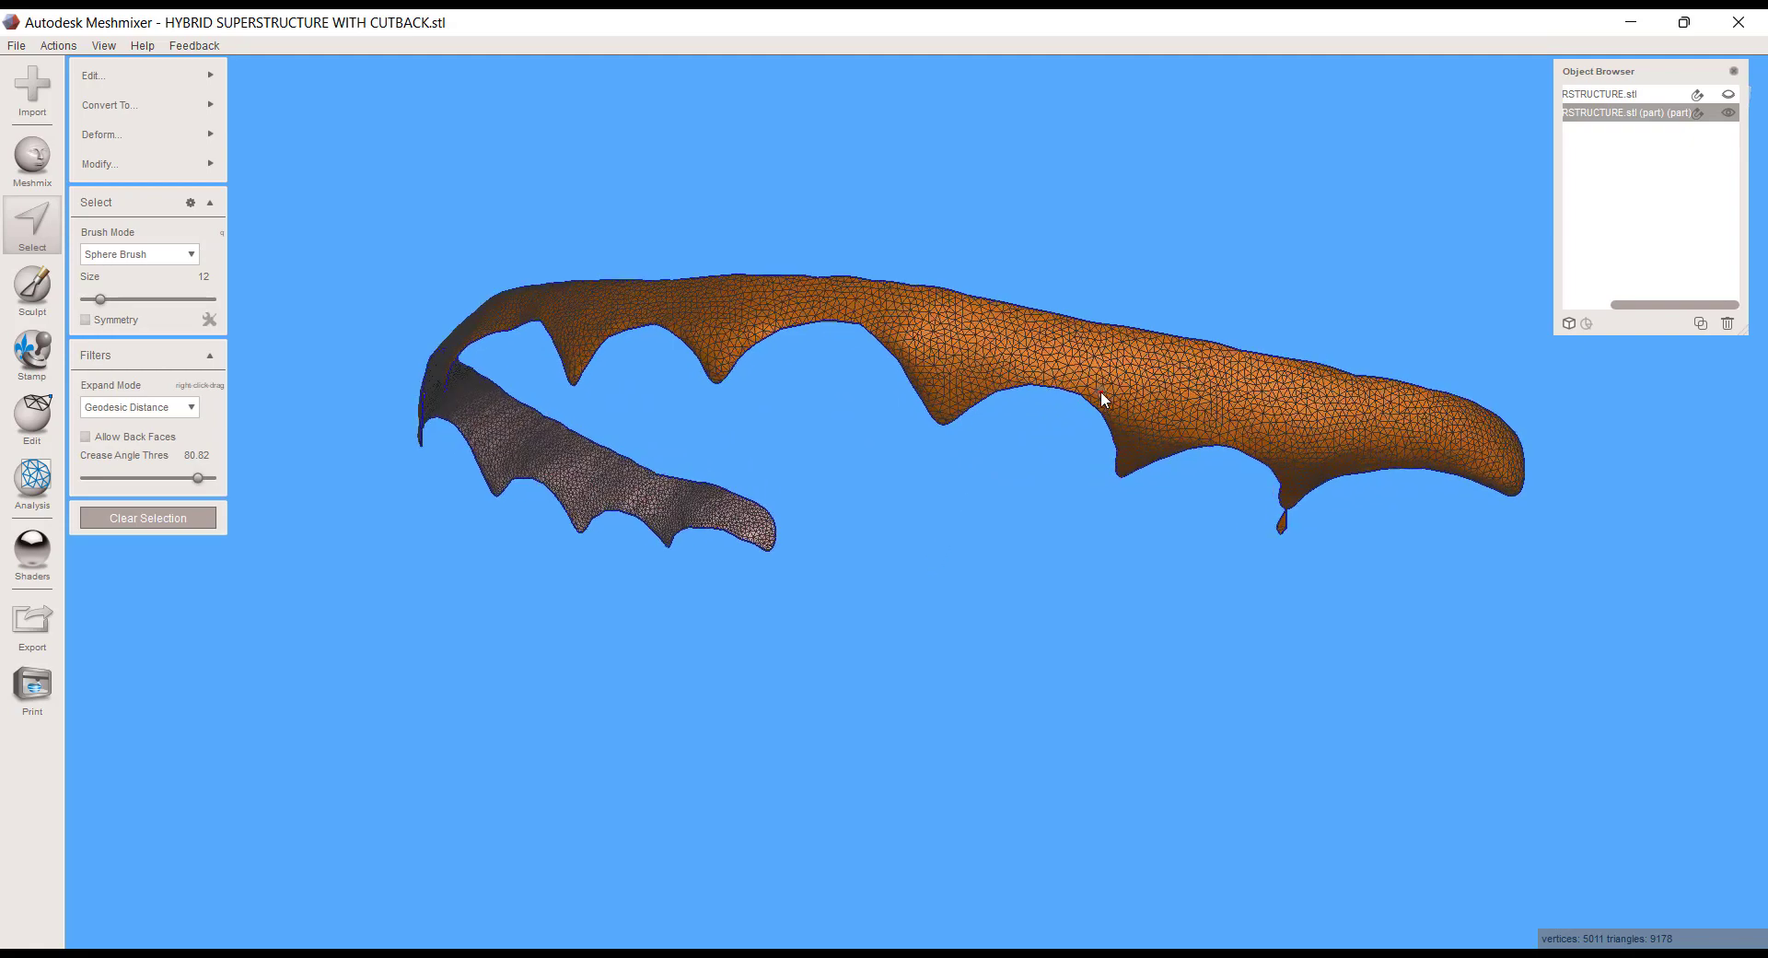
scroll(1263, 517, "up", 5)
right_click_drag(1263, 517, 1131, 548)
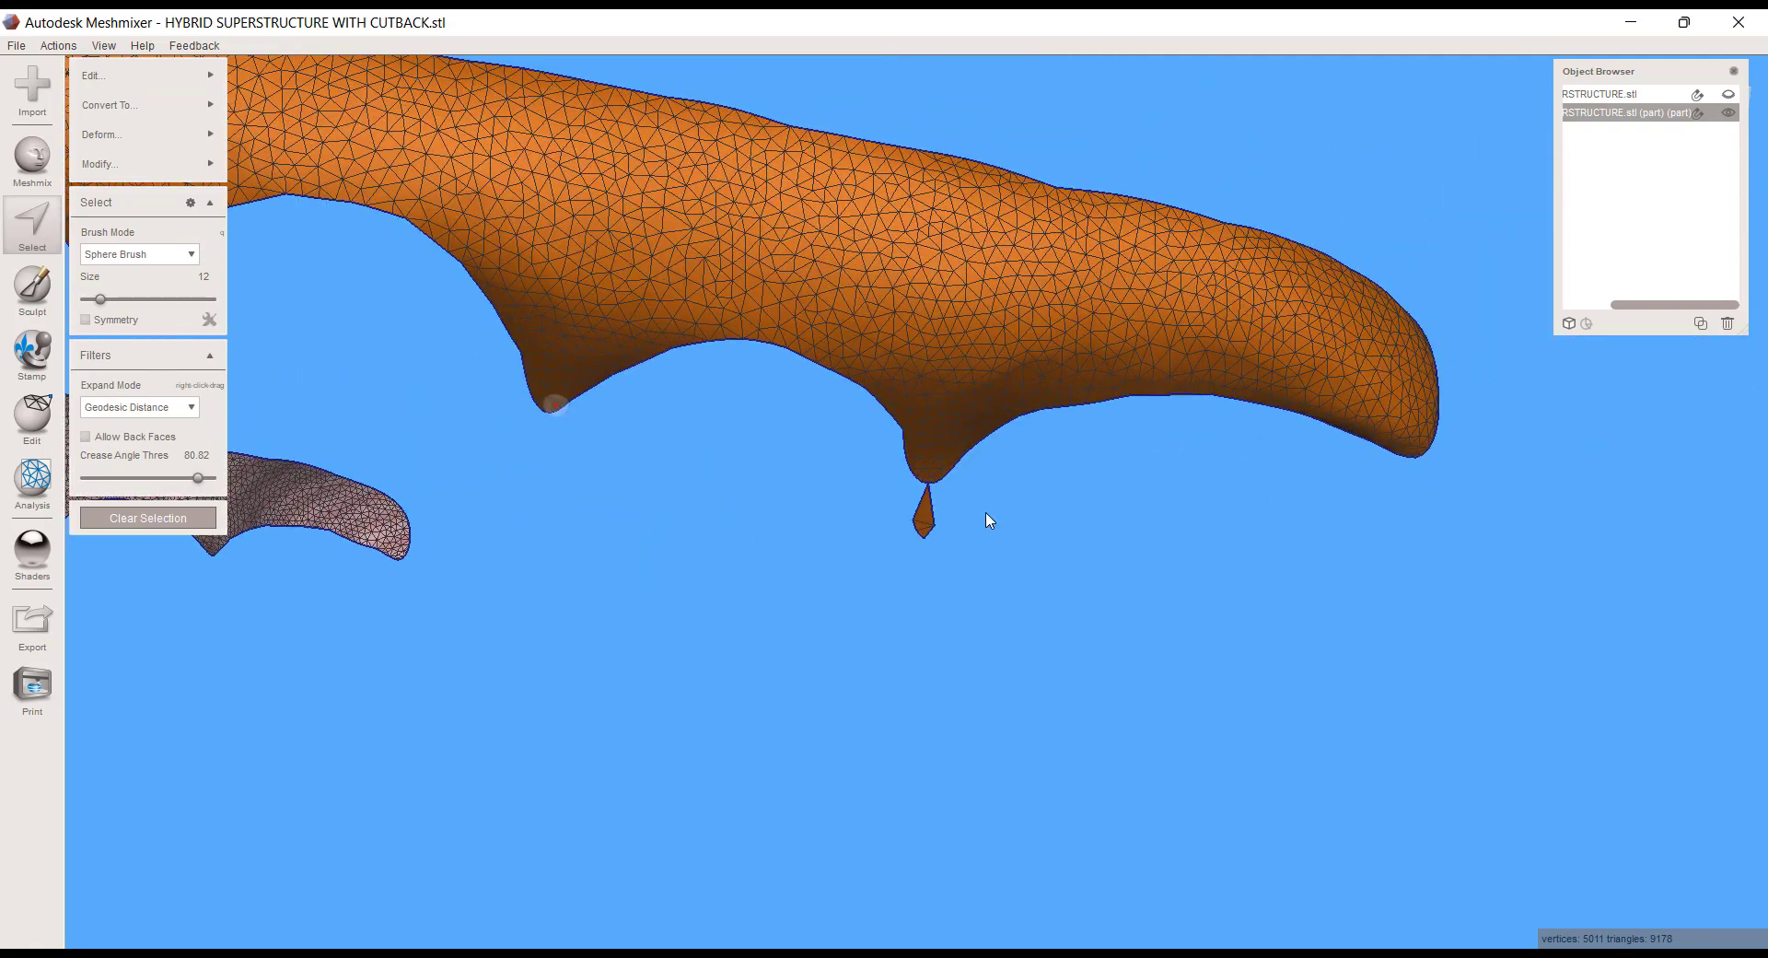
key("Escape")
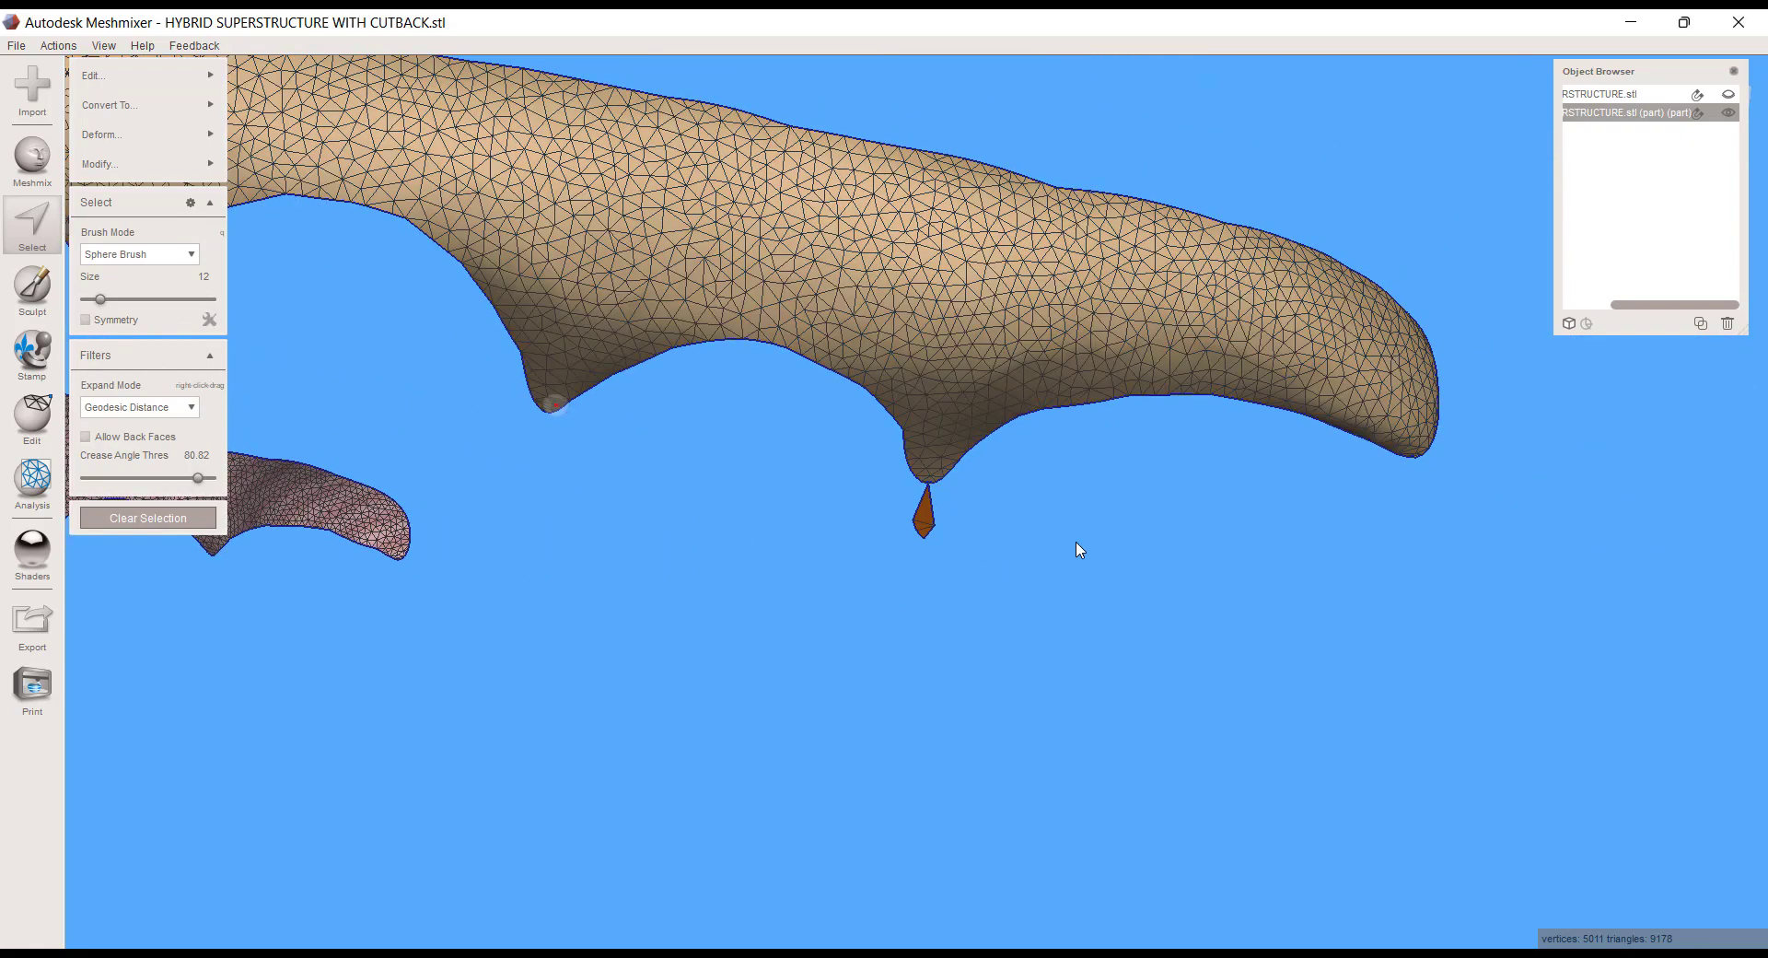
key("Delete")
- Show the main superstructure object together with the inner shell and examine the gap around the gum cutback
scroll(765, 533, "down", 5)
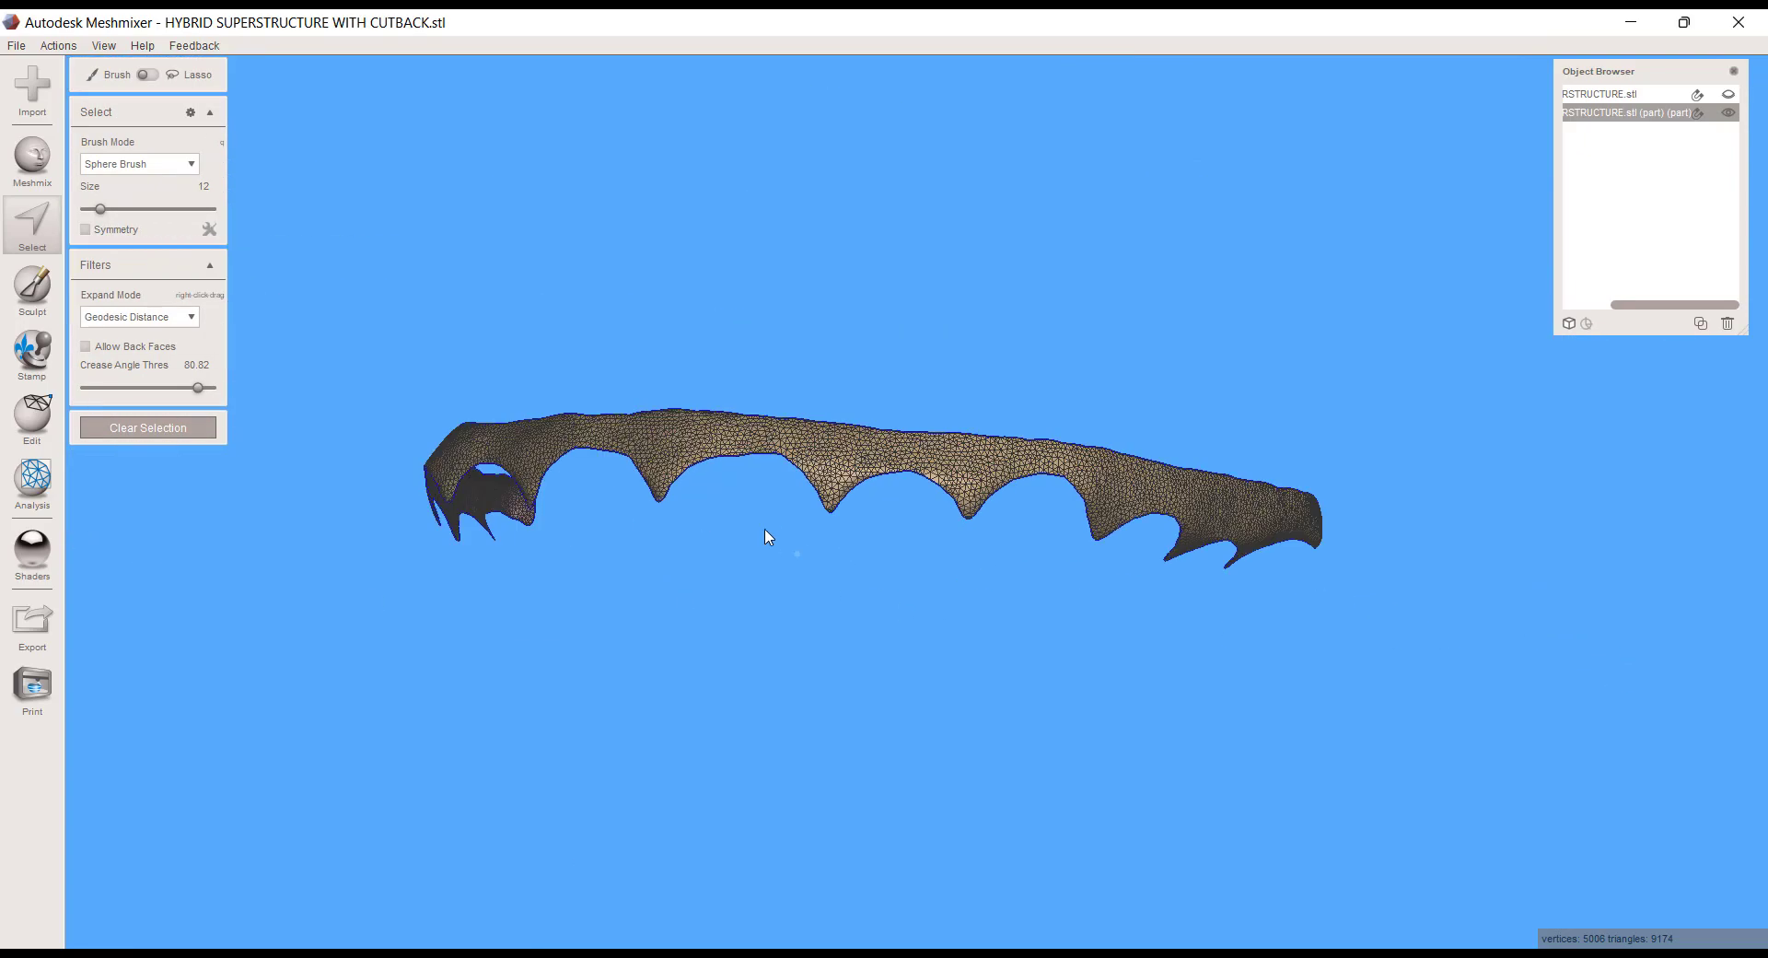
middle_click_drag(765, 533, 1019, 550)
right_click_drag(1018, 550, 898, 563)
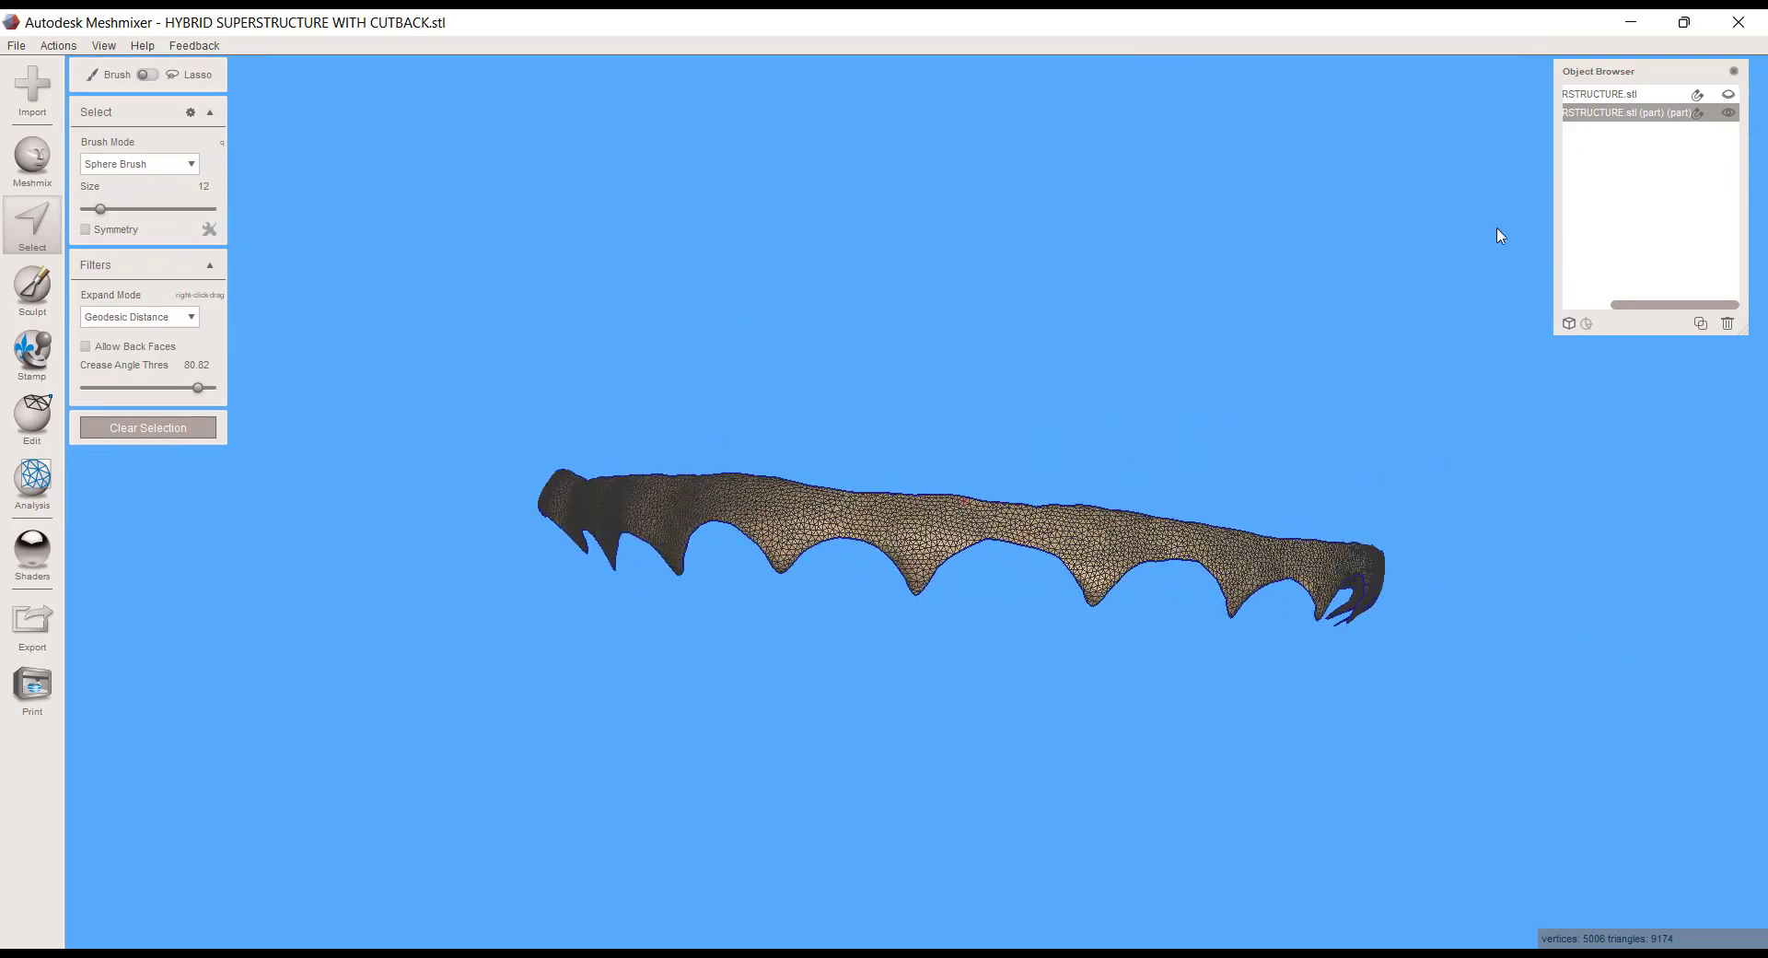
left_click(1728, 95)
scroll(860, 668, "up", 5)
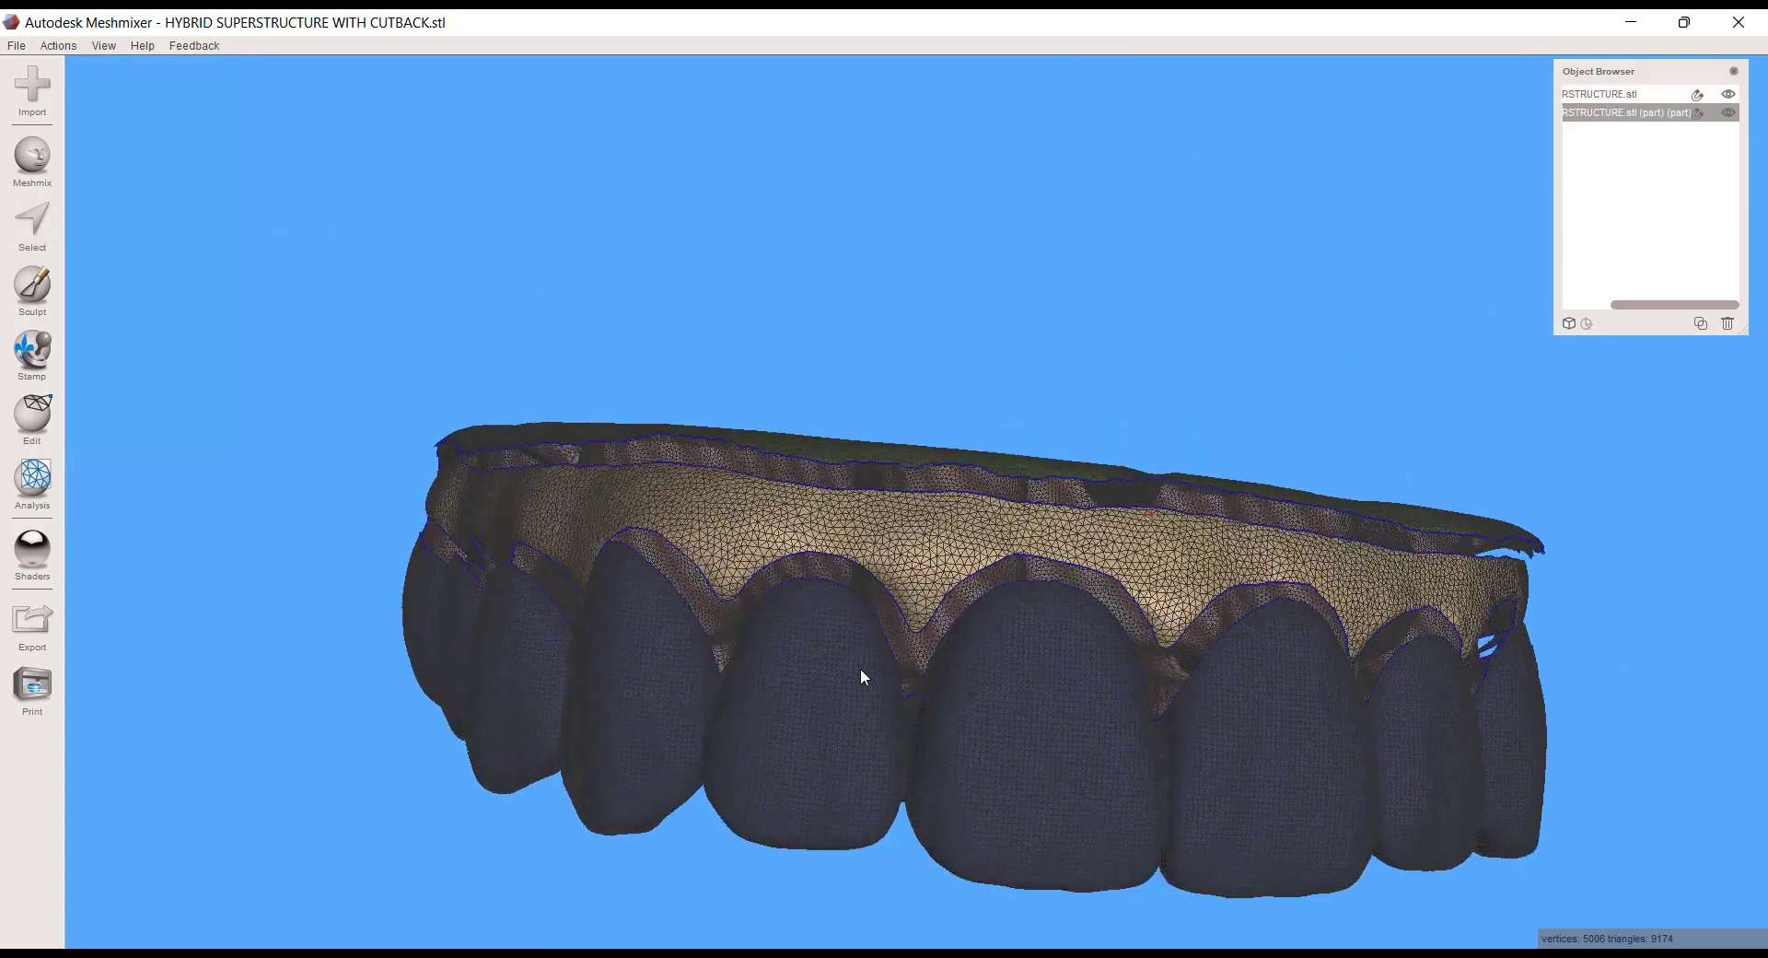
left_click(1635, 95)
scroll(1151, 645, "down", 2)
right_click_drag(1108, 726, 930, 446)
left_click(928, 446)
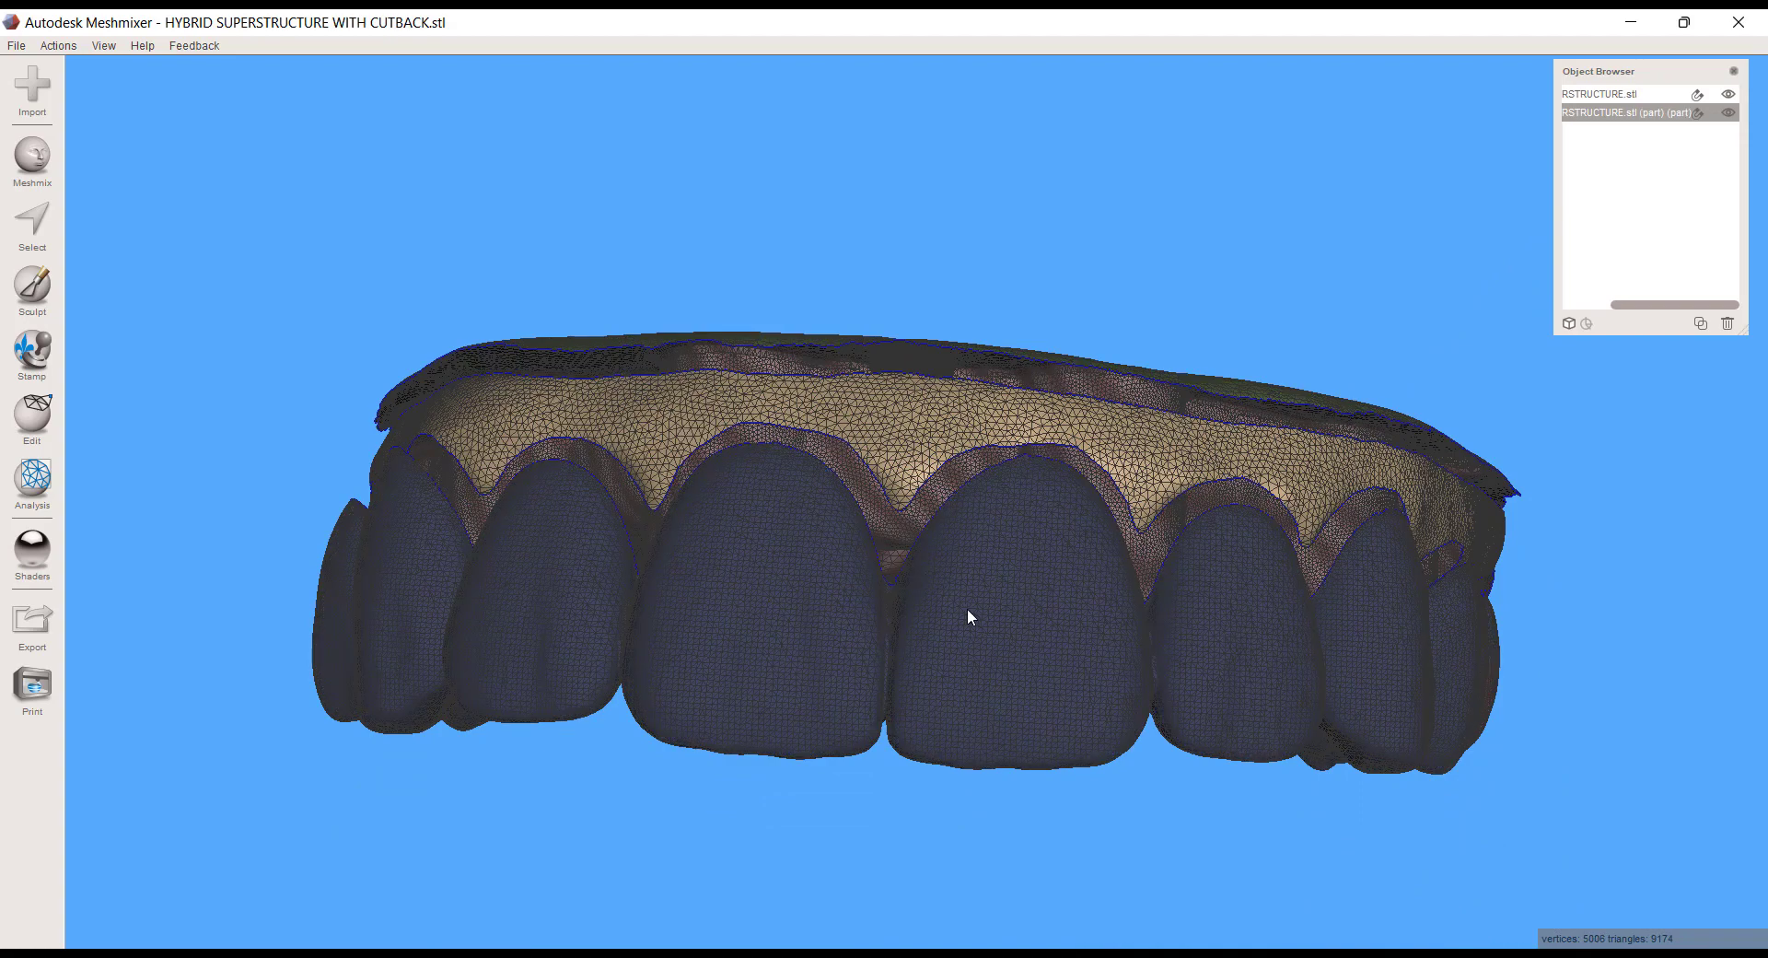
mouse_move(966, 608)
right_mouse_down()
mouse_move(975, 623)
mouse_move(957, 615)
right_mouse_up()
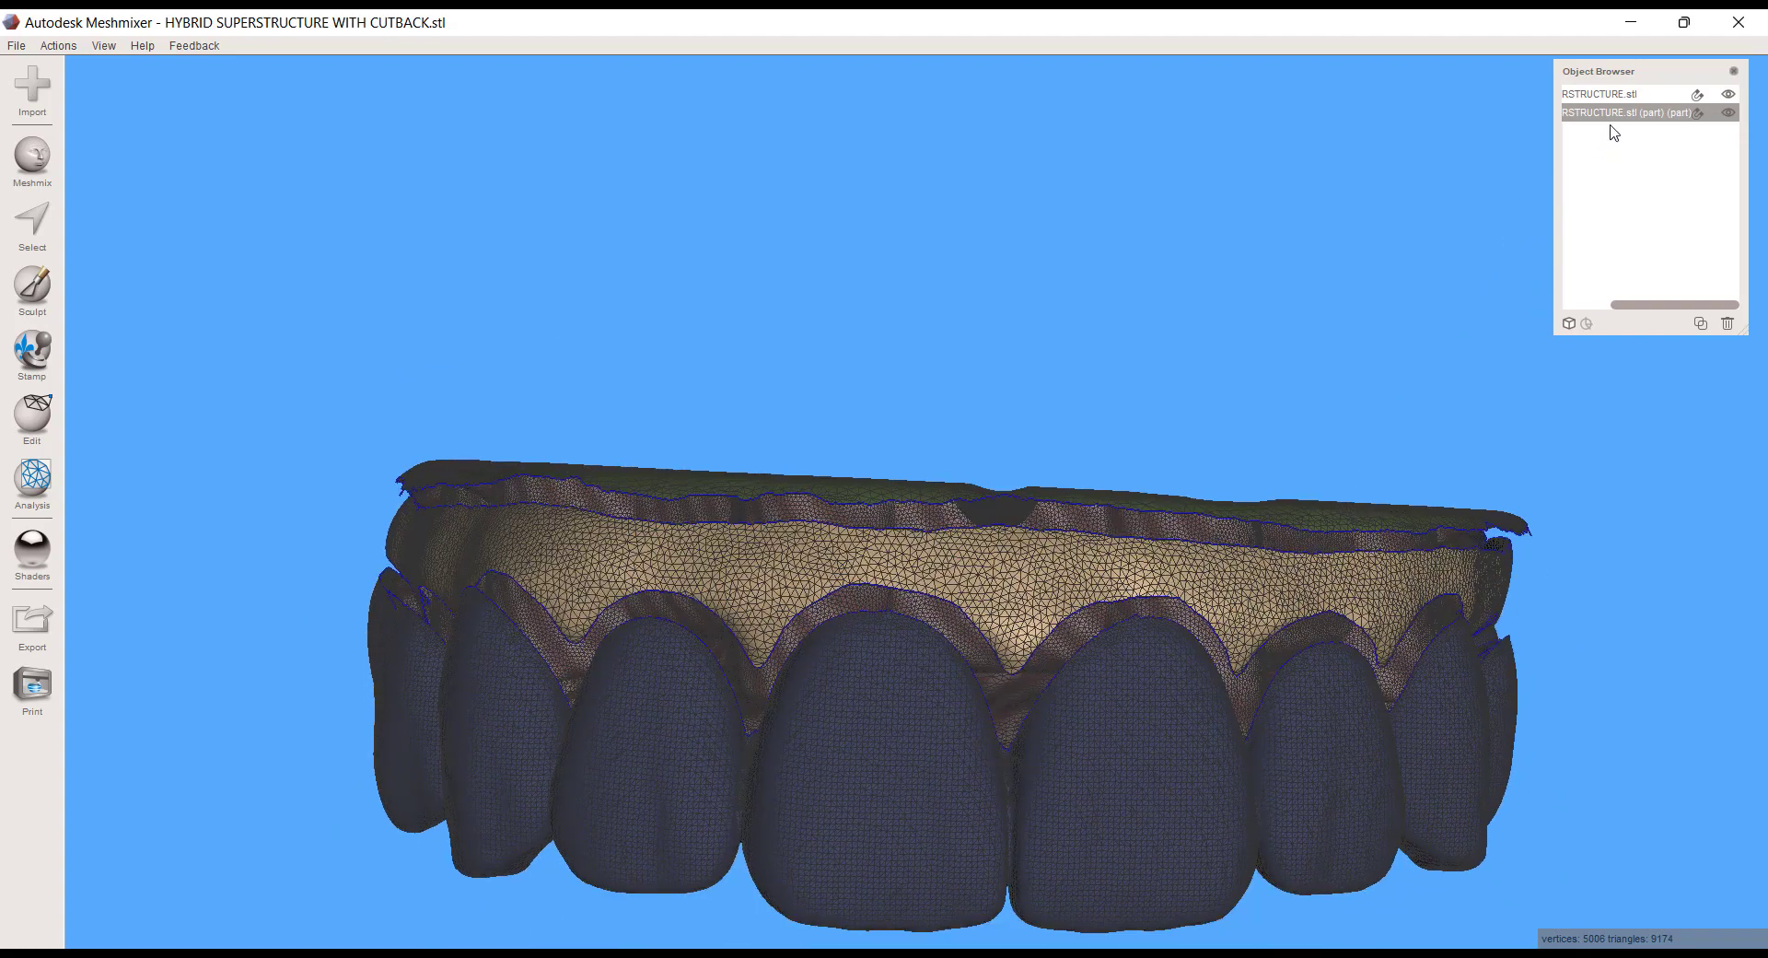
- Combine the main superstructure object and the inner gum shell into a single object
left_click(1646, 95, "shift")
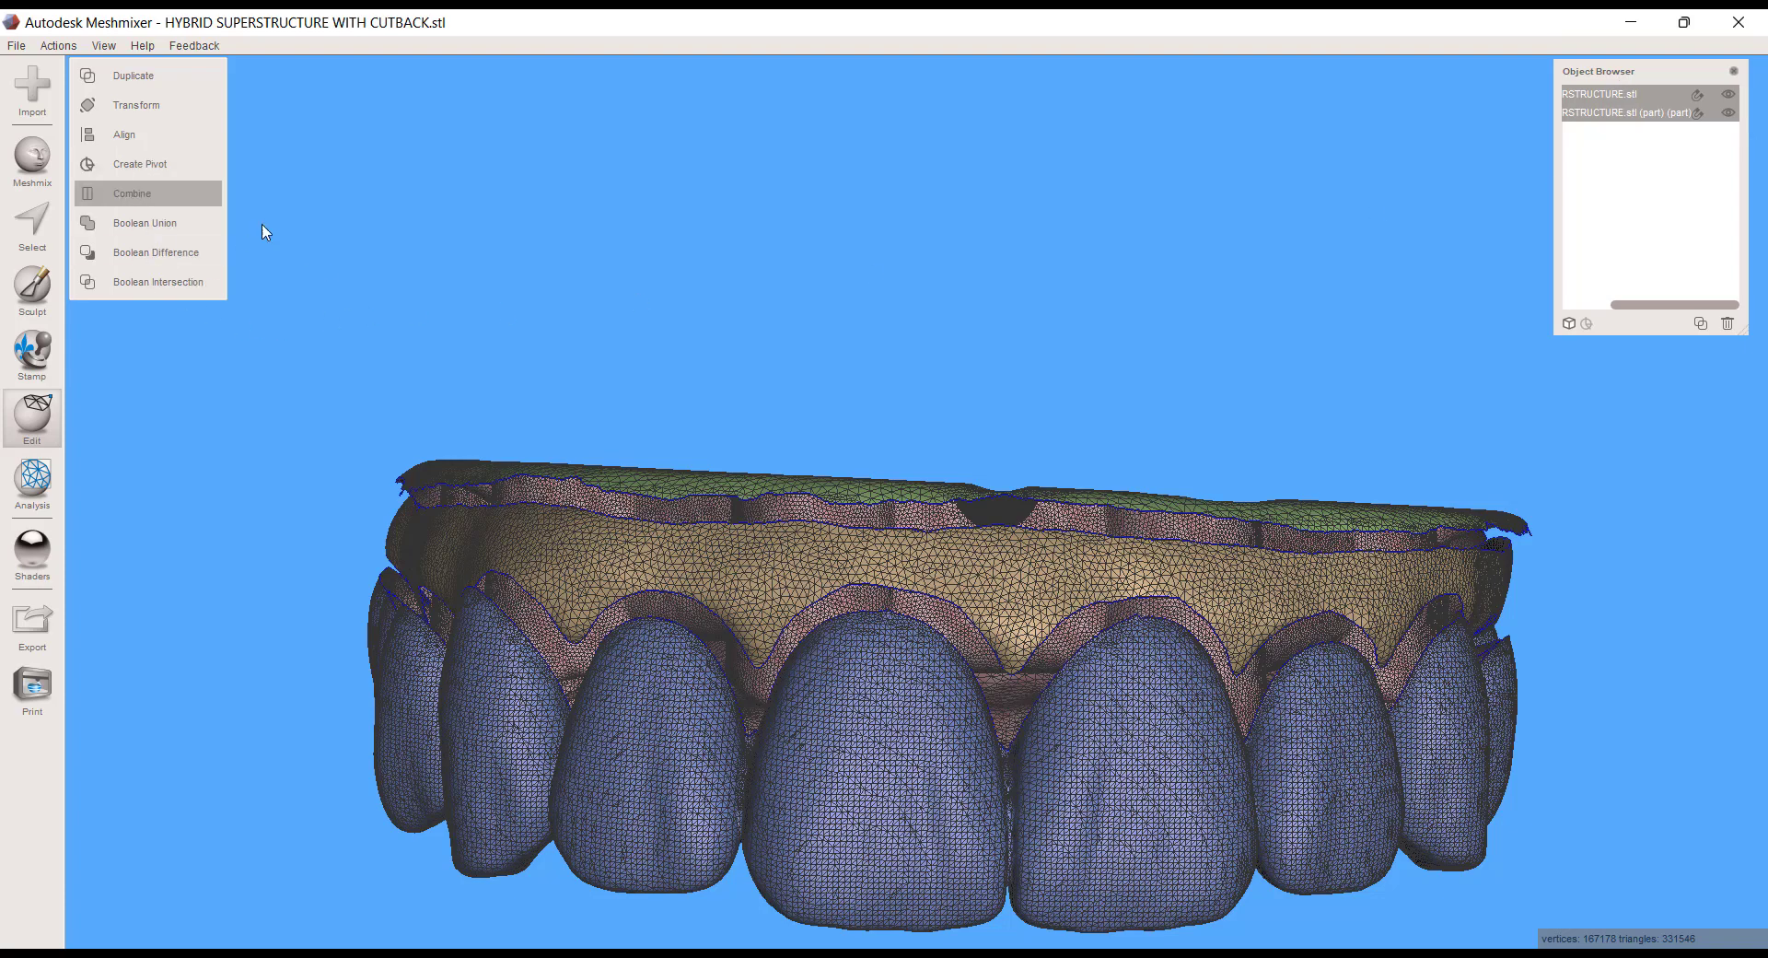
right_click_drag(698, 720, 895, 643)
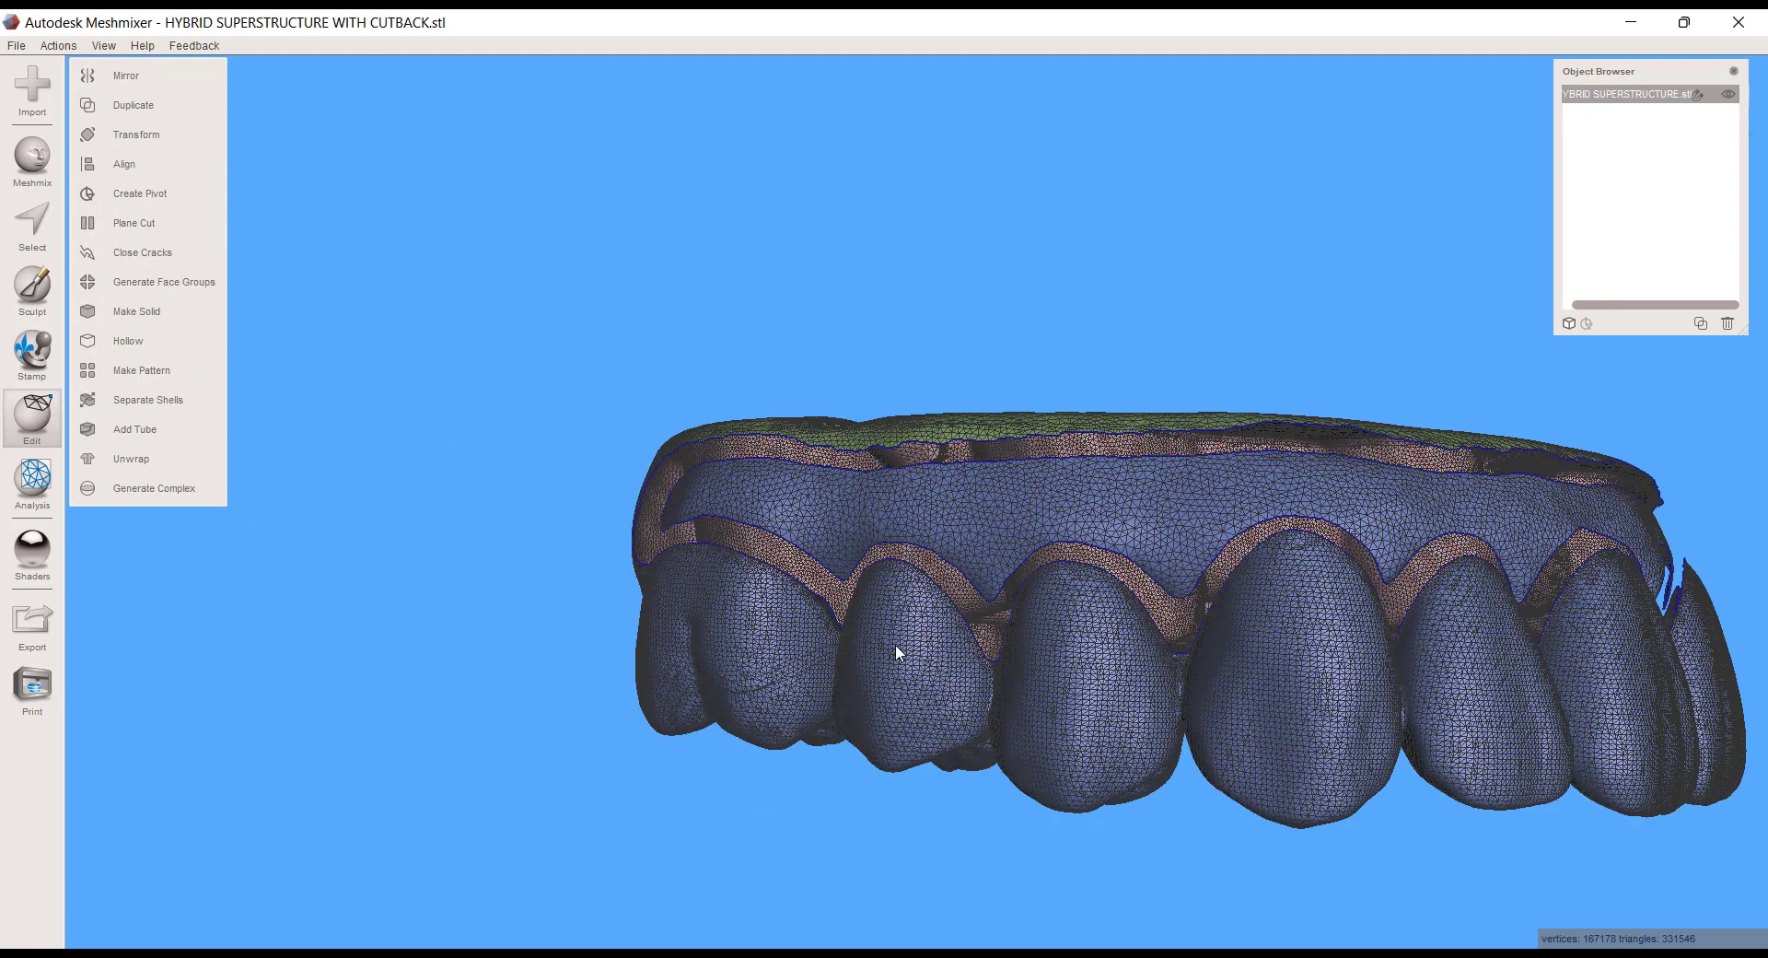
scroll(753, 663, "up", 3)
right_click_drag(753, 663, 826, 653)
scroll(826, 652, "up", 4)
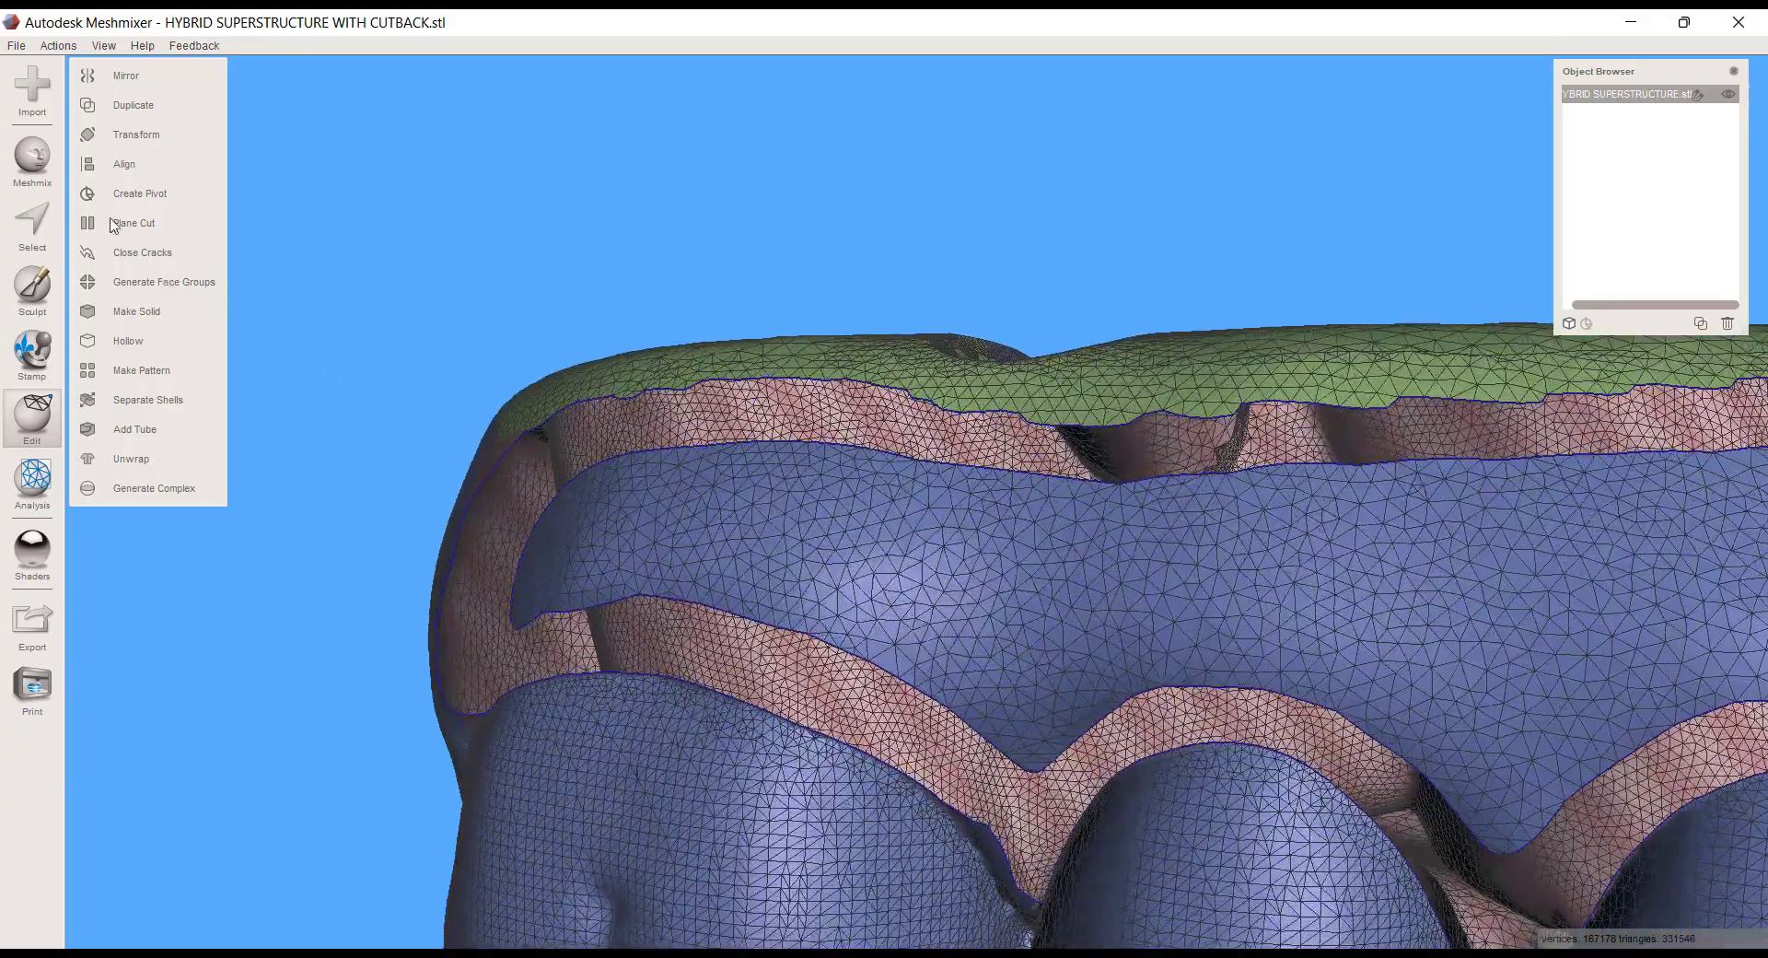
- Select the triangle strips along the inner shell's open boundary and the facing boundary of the superstructure's gum opening
left_click(35, 226)
scroll(704, 497, "up", 3)
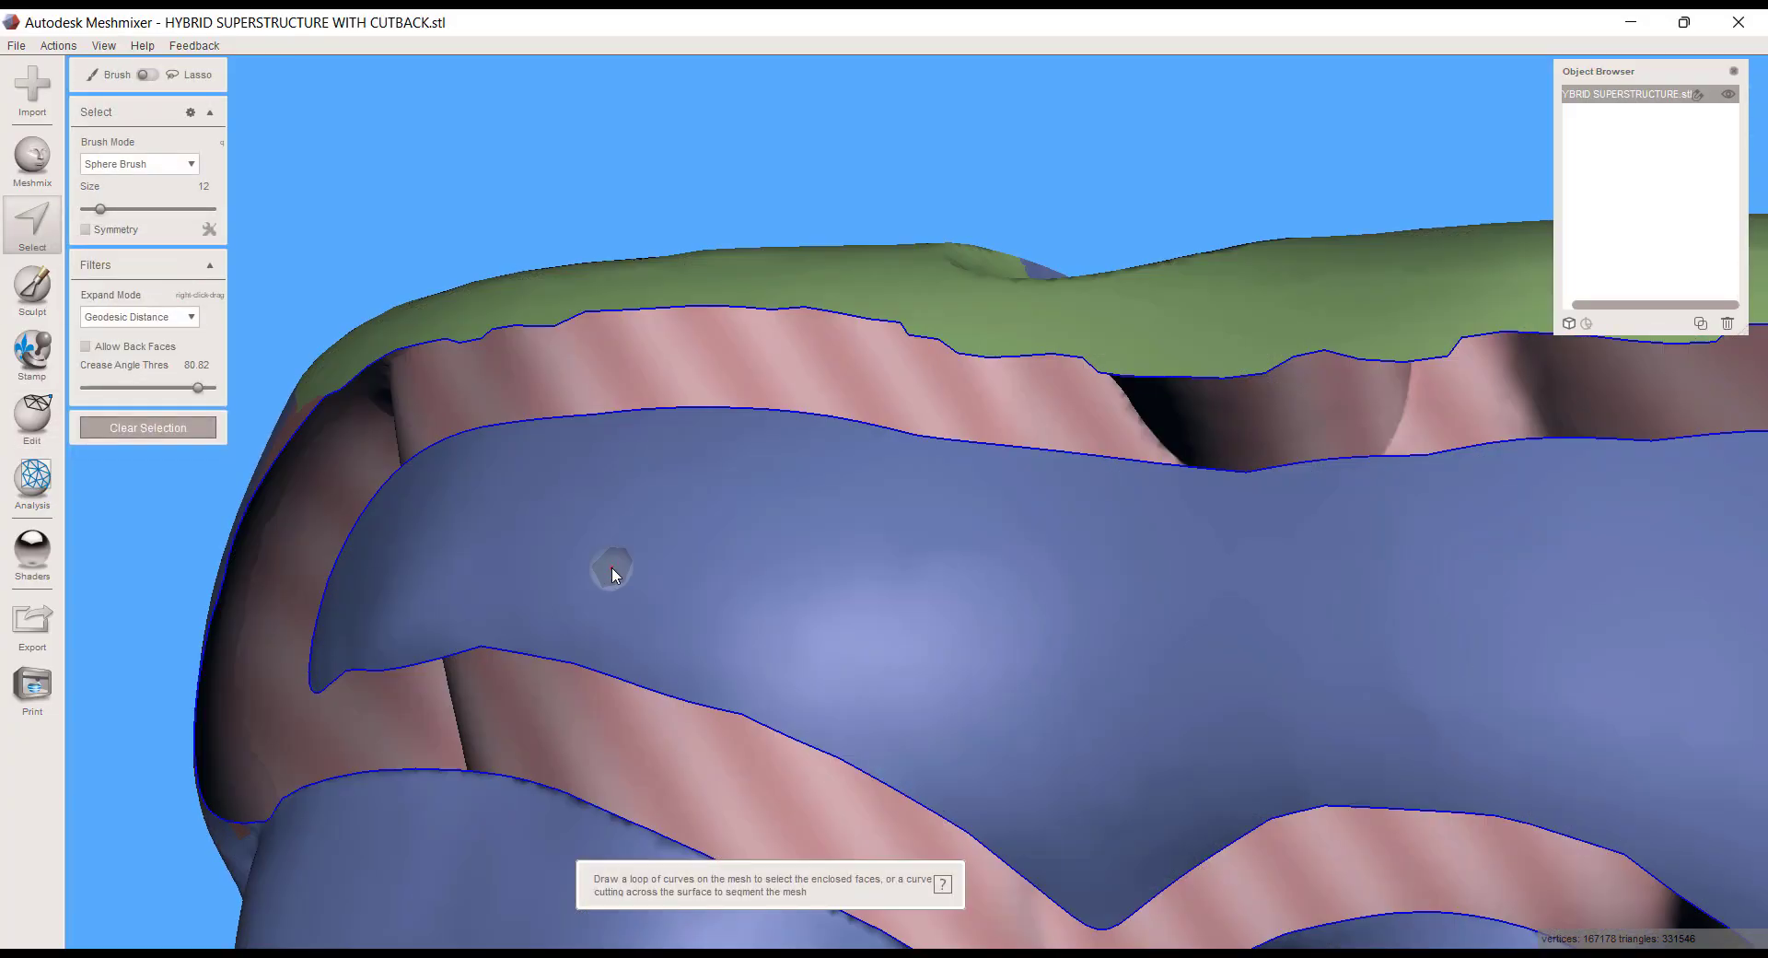
scroll(782, 492, "up", 3)
middle_click_drag(939, 516, 1124, 750)
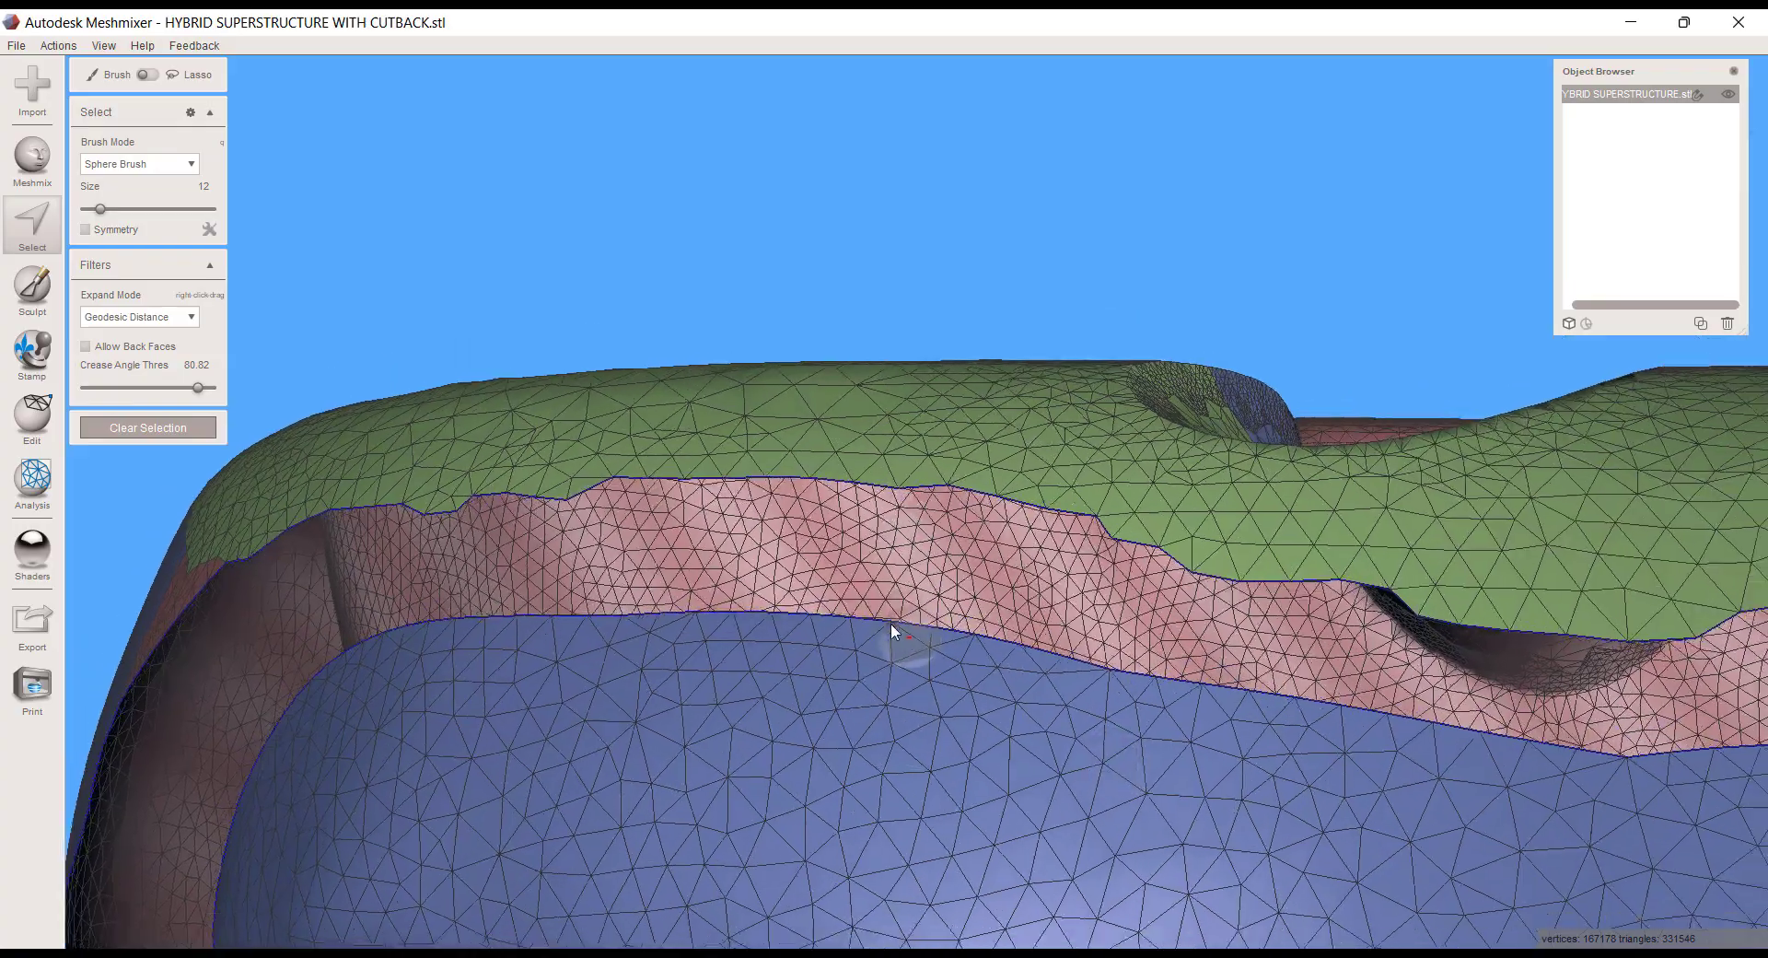
mouse_move(893, 624)
middle_mouse_down()
mouse_move(698, 372)
mouse_move(847, 424)
mouse_move(906, 605)
middle_mouse_up()
scroll(906, 605, "up", 3)
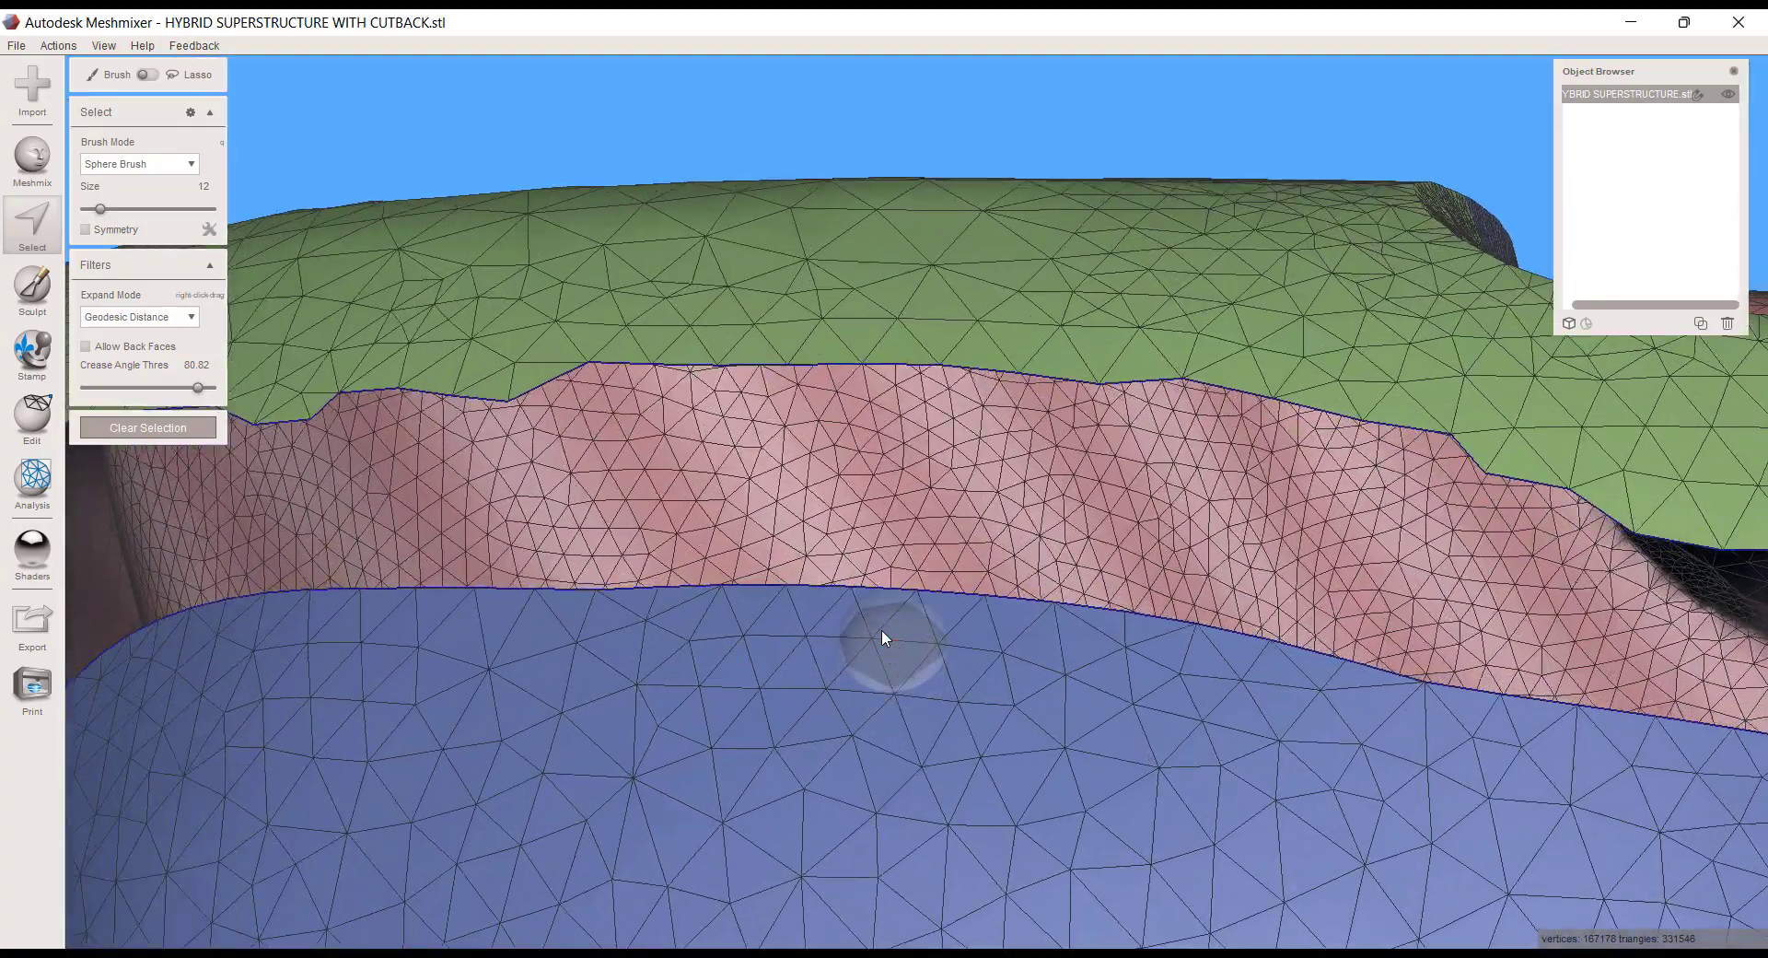
double_click(809, 604)
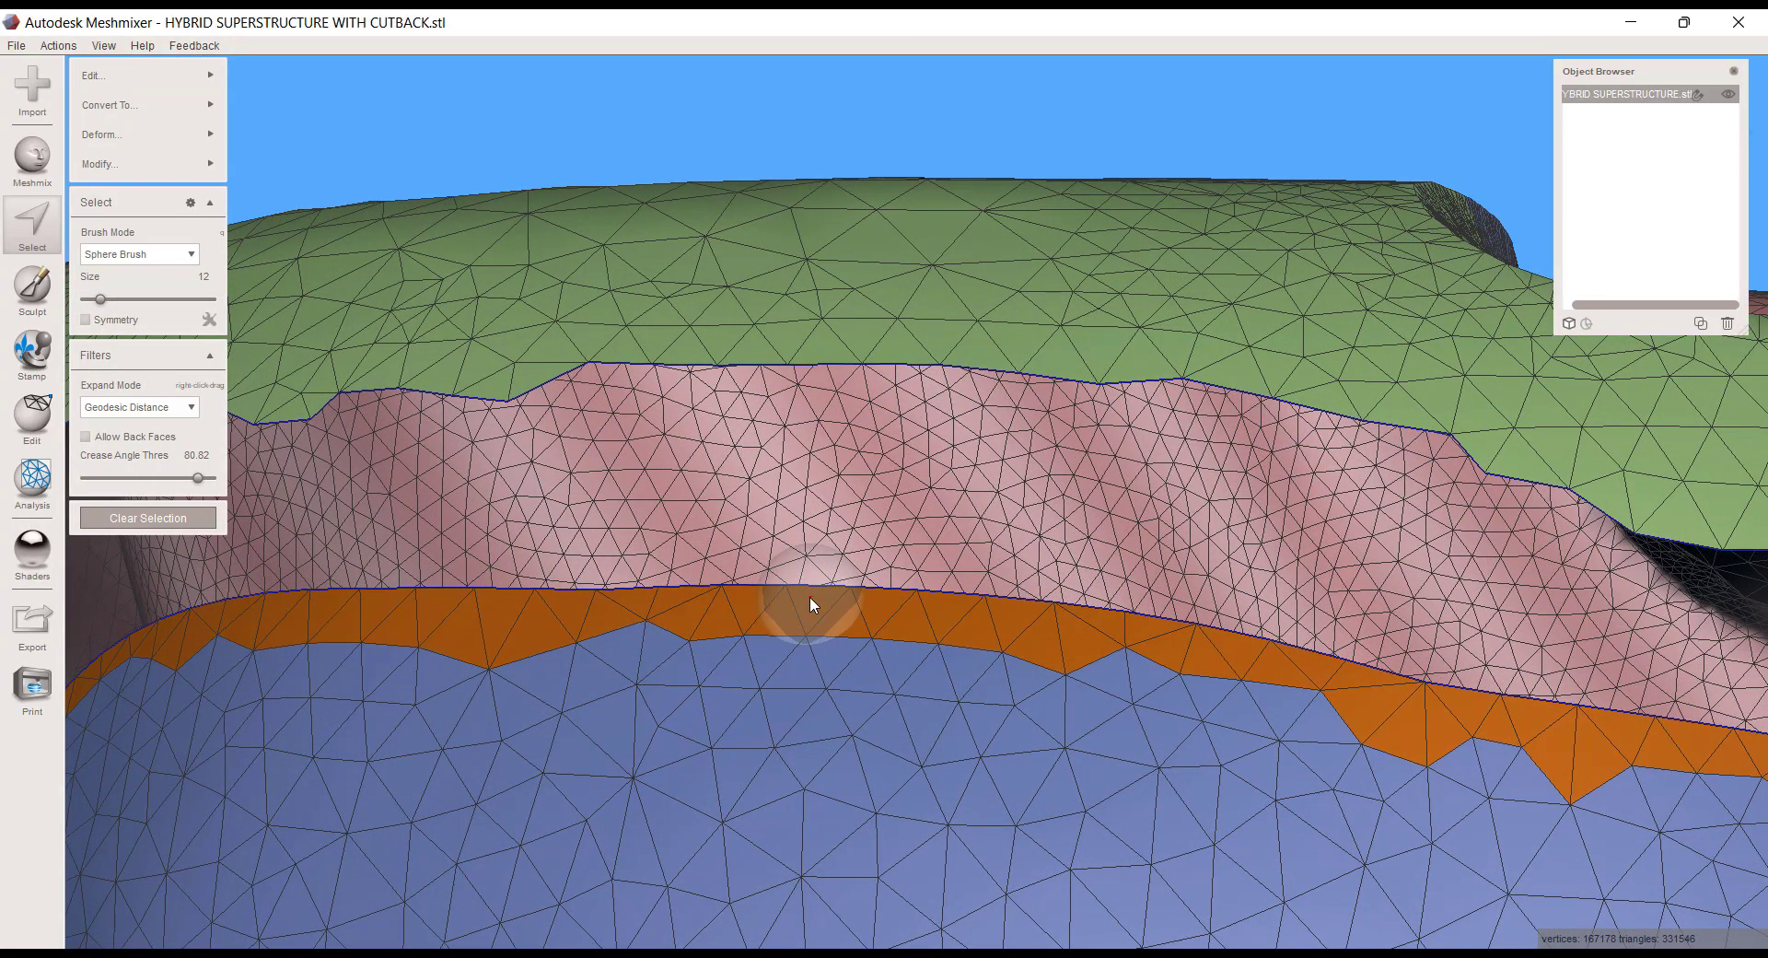
double_click(829, 357)
scroll(875, 428, "down", 5)
right_click_drag(959, 473, 1183, 587)
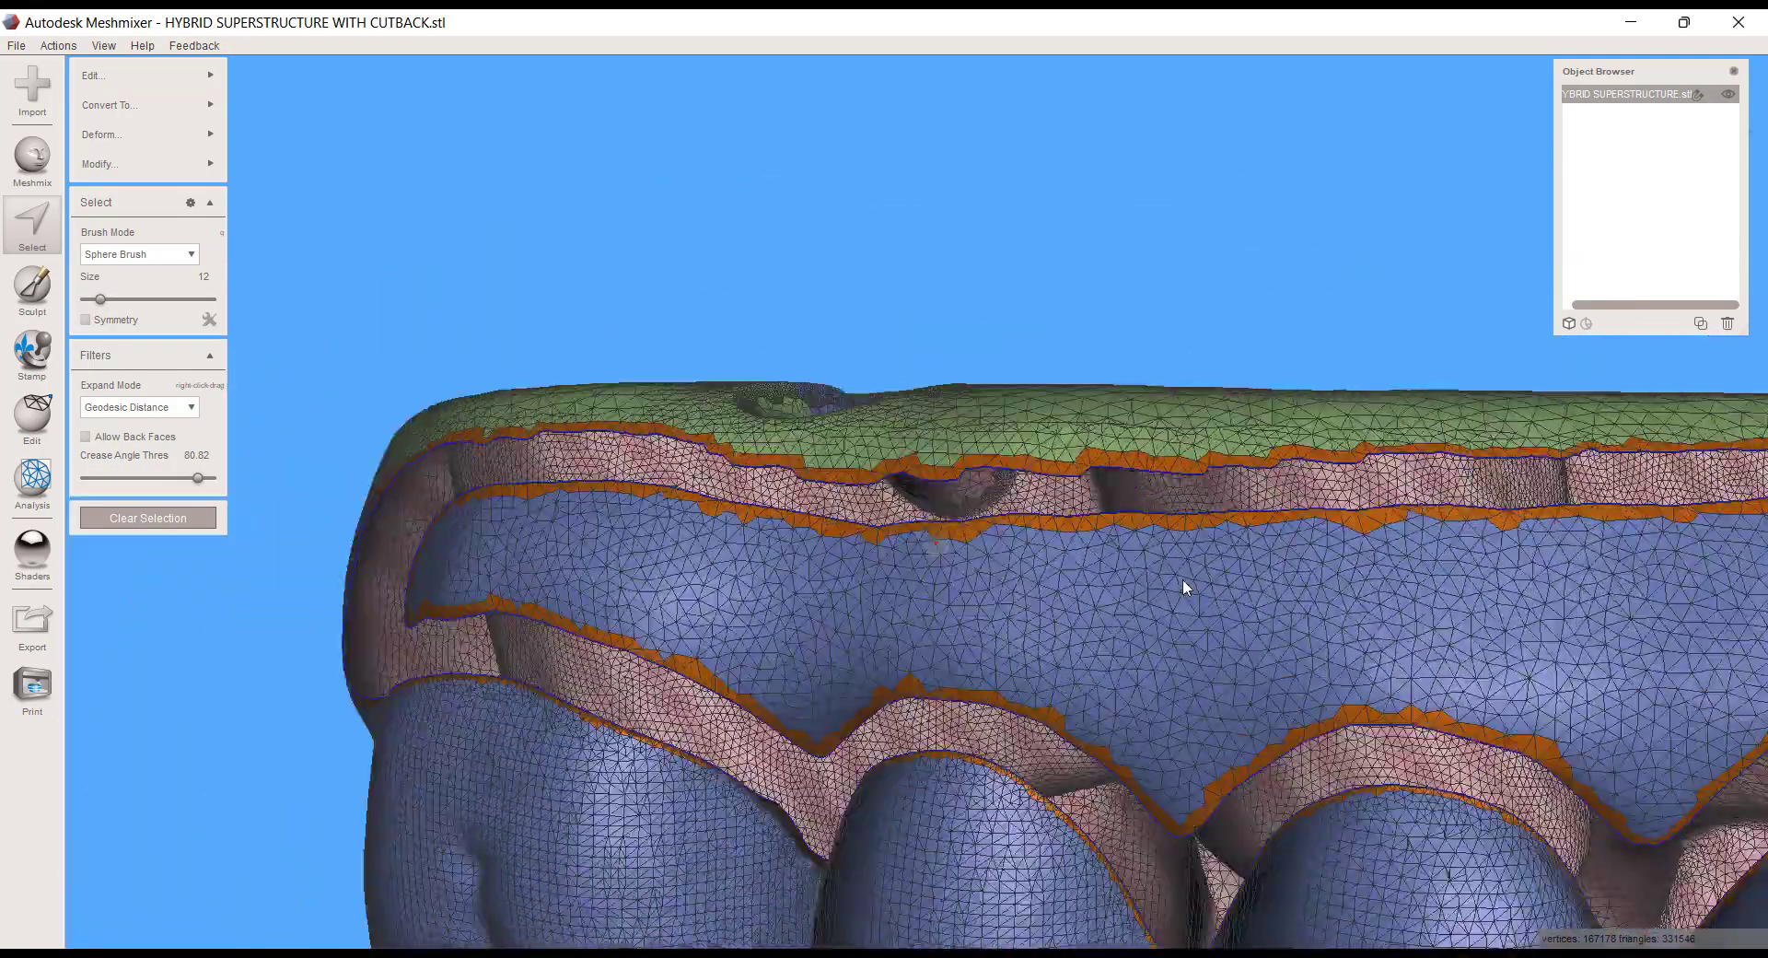
scroll(1156, 560, "down", 6)
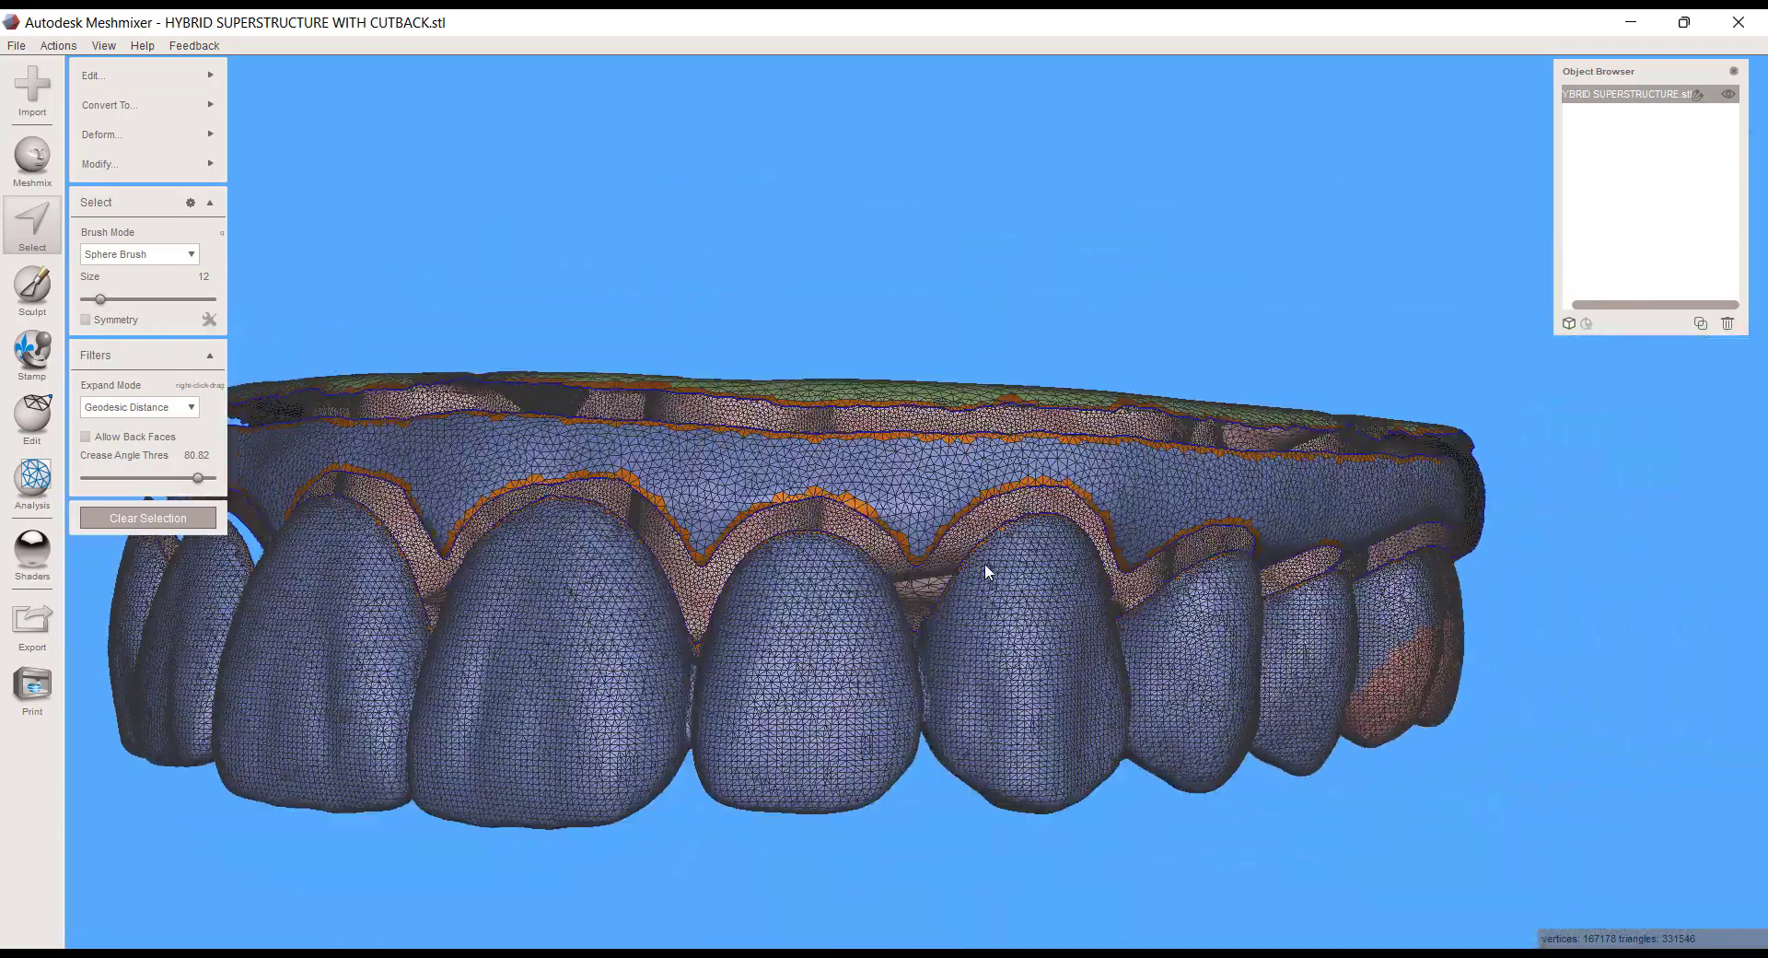
- Apply Smooth Boundary to the selected strips on both sides of the gap, keeping smoothness 50 and 30 iterations
mouse_move(985, 572)
right_mouse_down()
mouse_move(869, 541)
mouse_move(965, 561)
right_mouse_up()
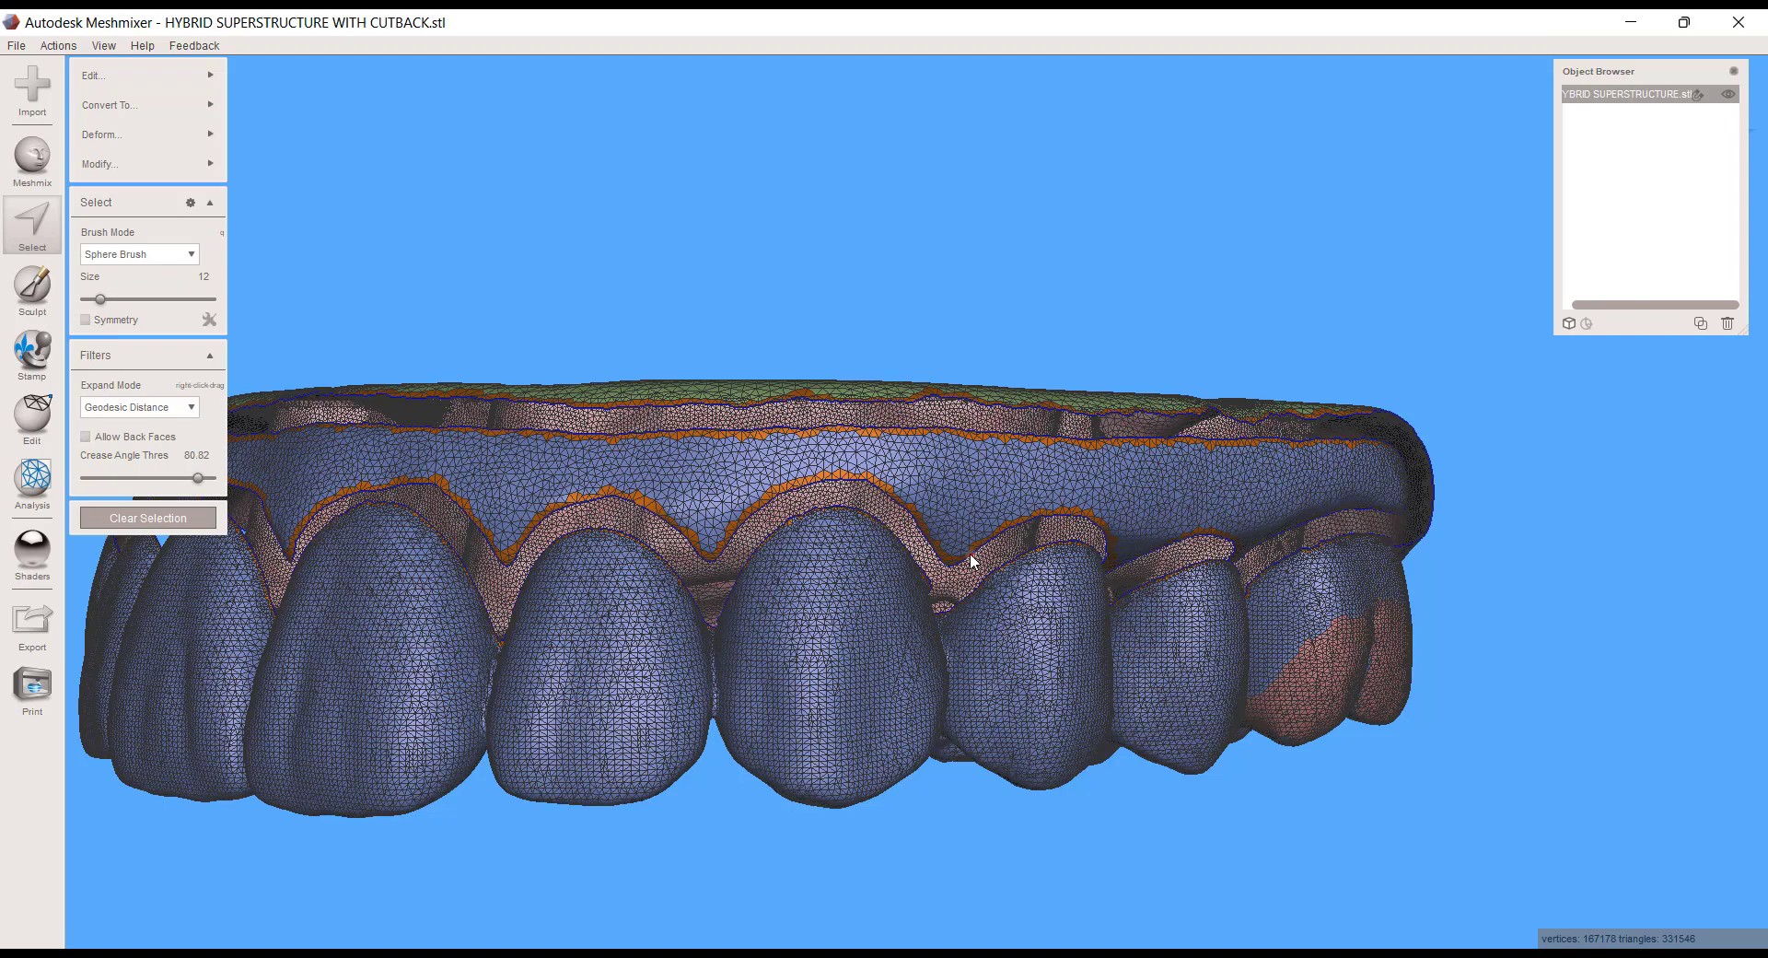
key("b")
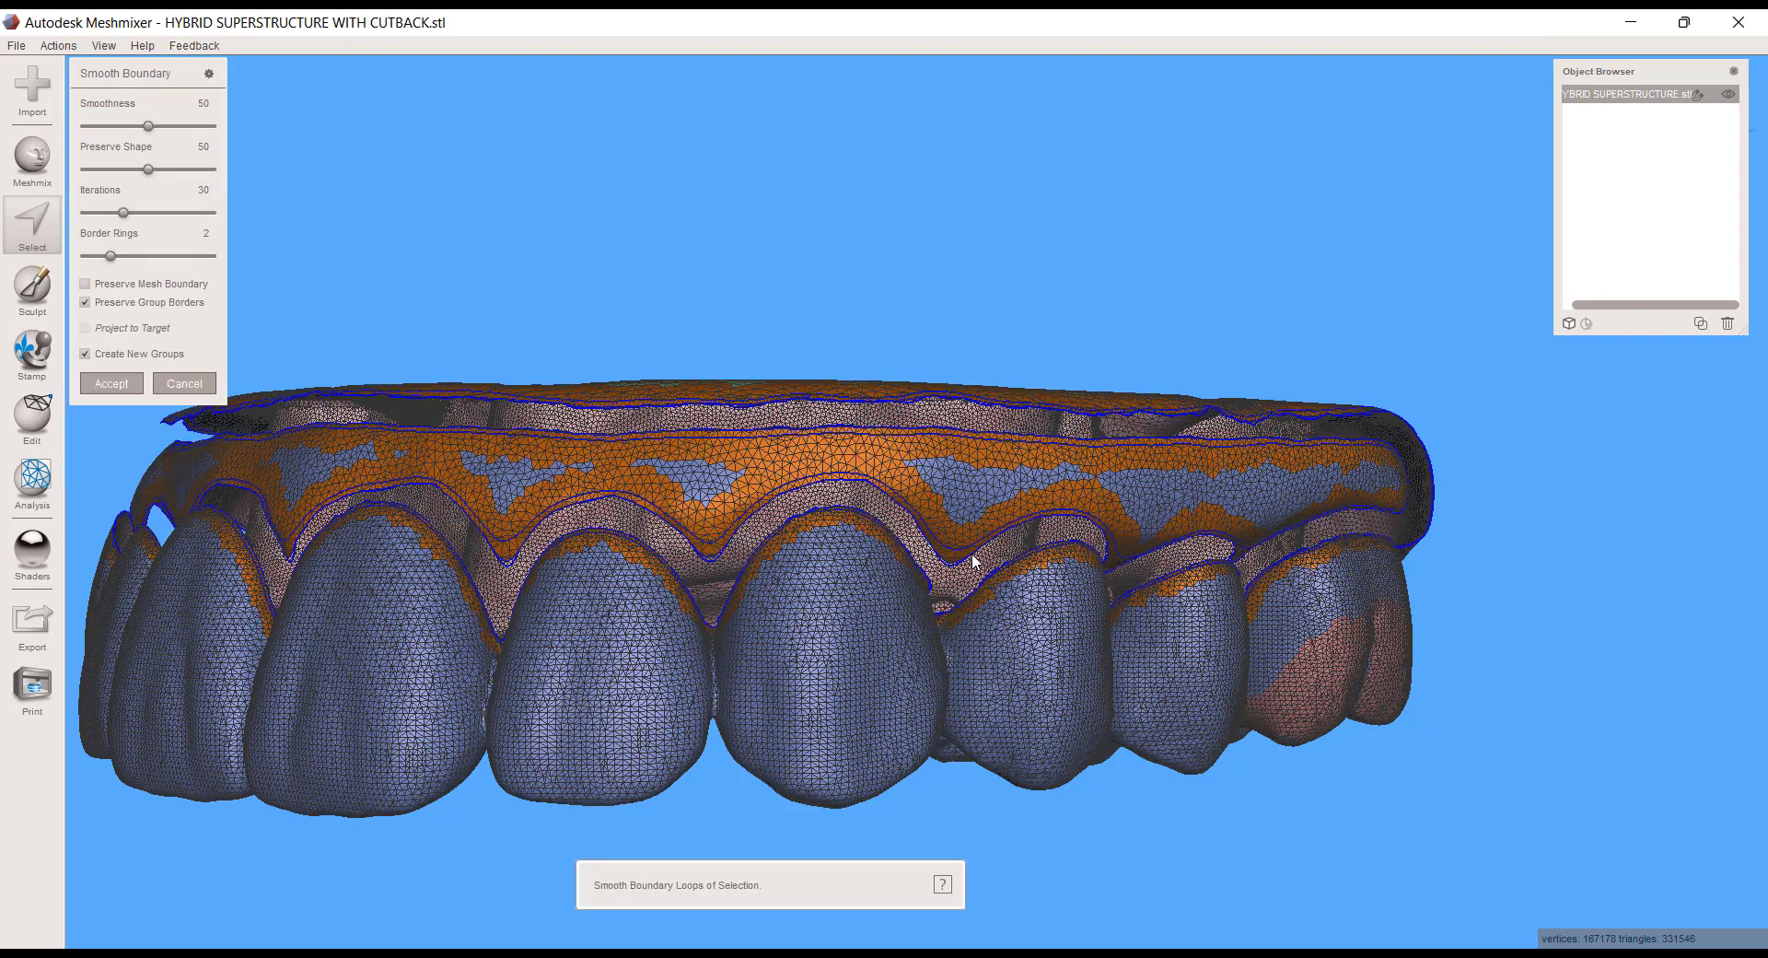
key("Return")
- Join the smoothed boundaries of the inner shell and the superstructure to close the gap around the gum cutback
scroll(859, 600, "up", 3)
right_click_drag(859, 600, 875, 682)
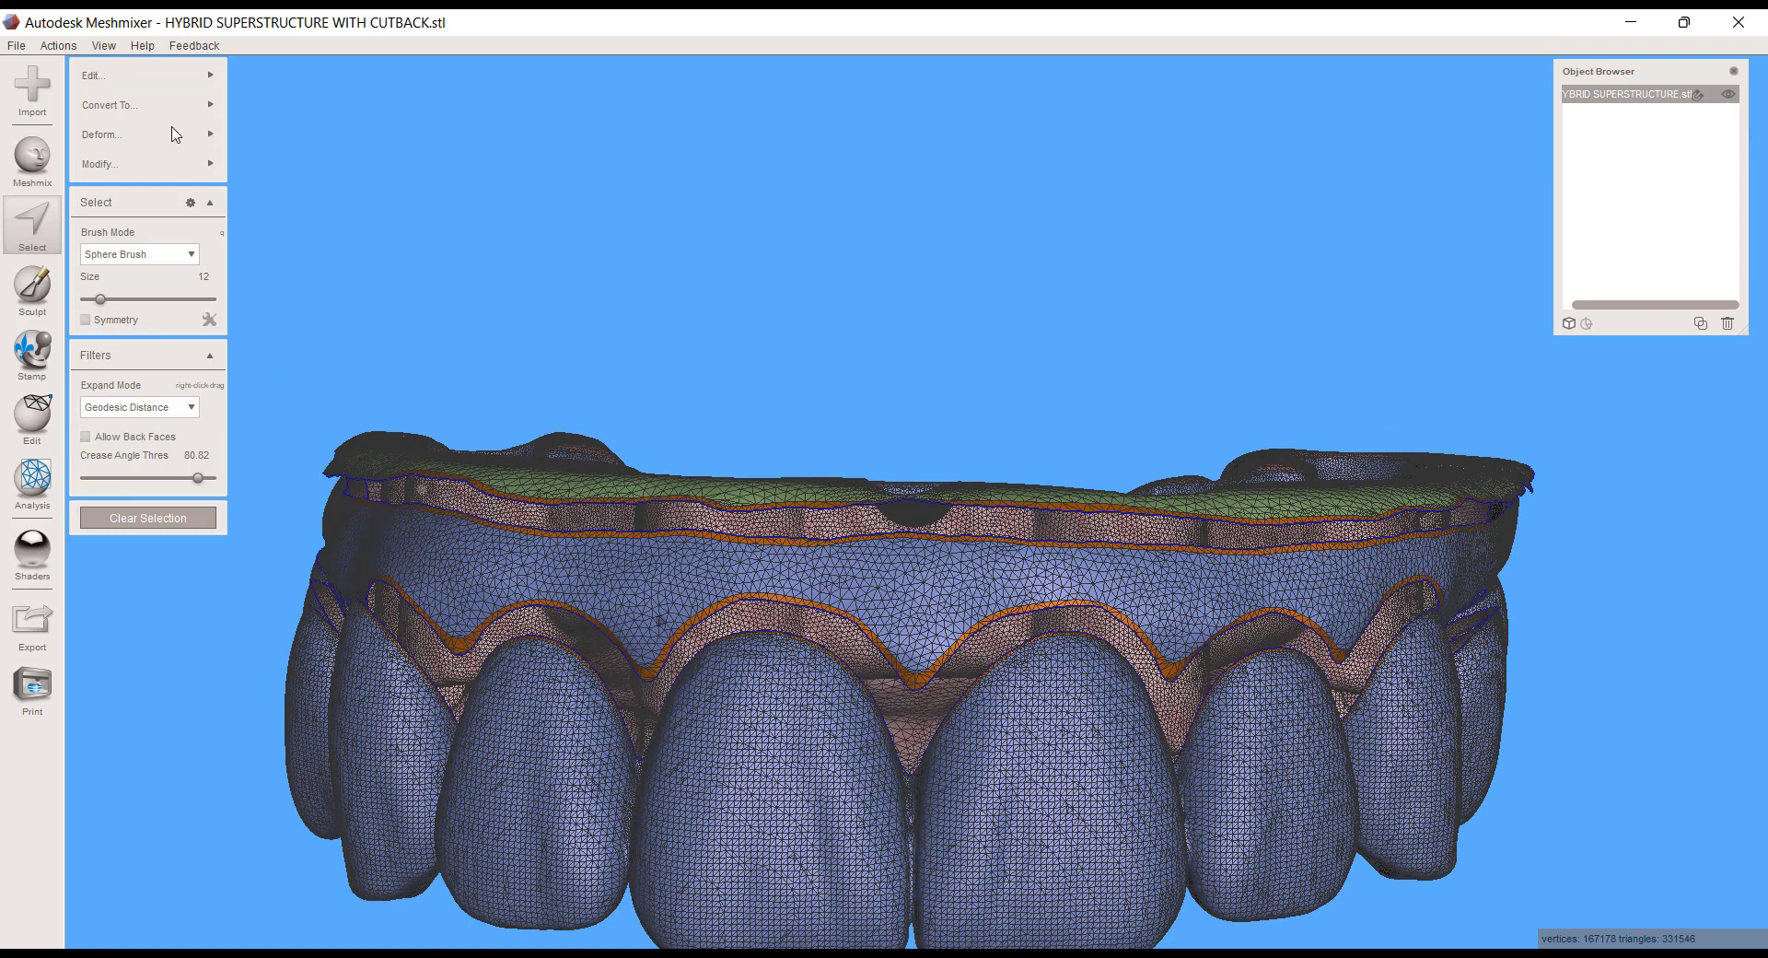
mouse_move(166, 79)
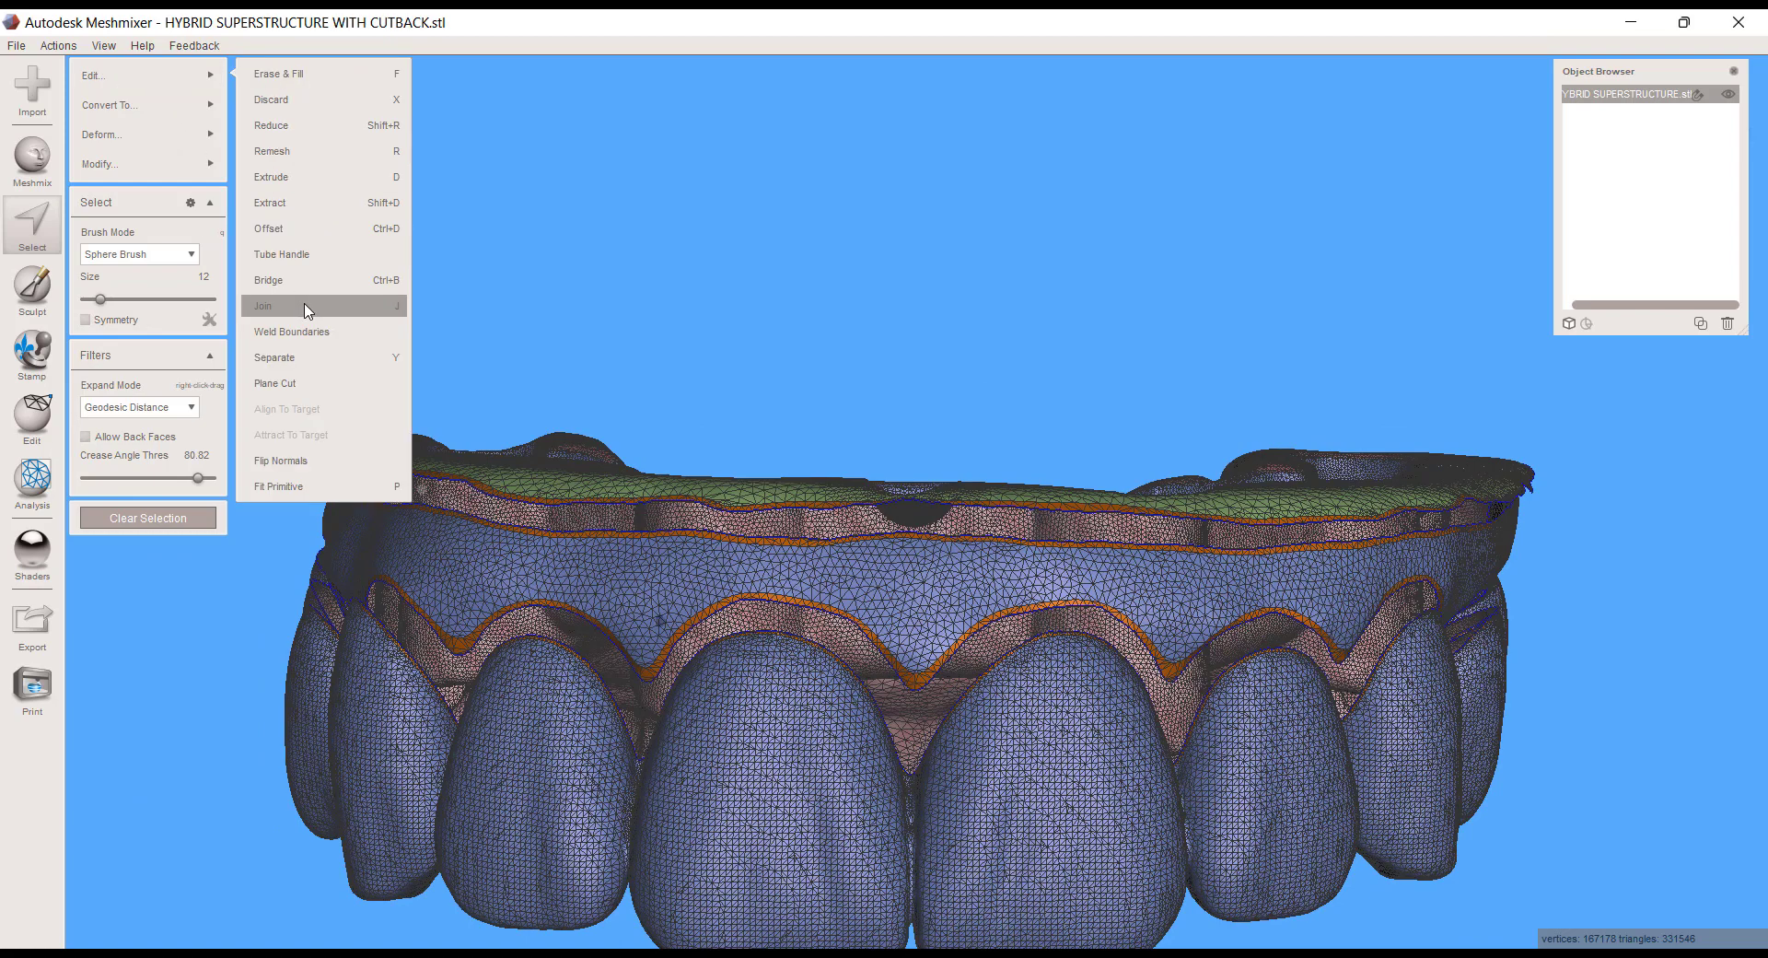
scroll(945, 583, "up", 2)
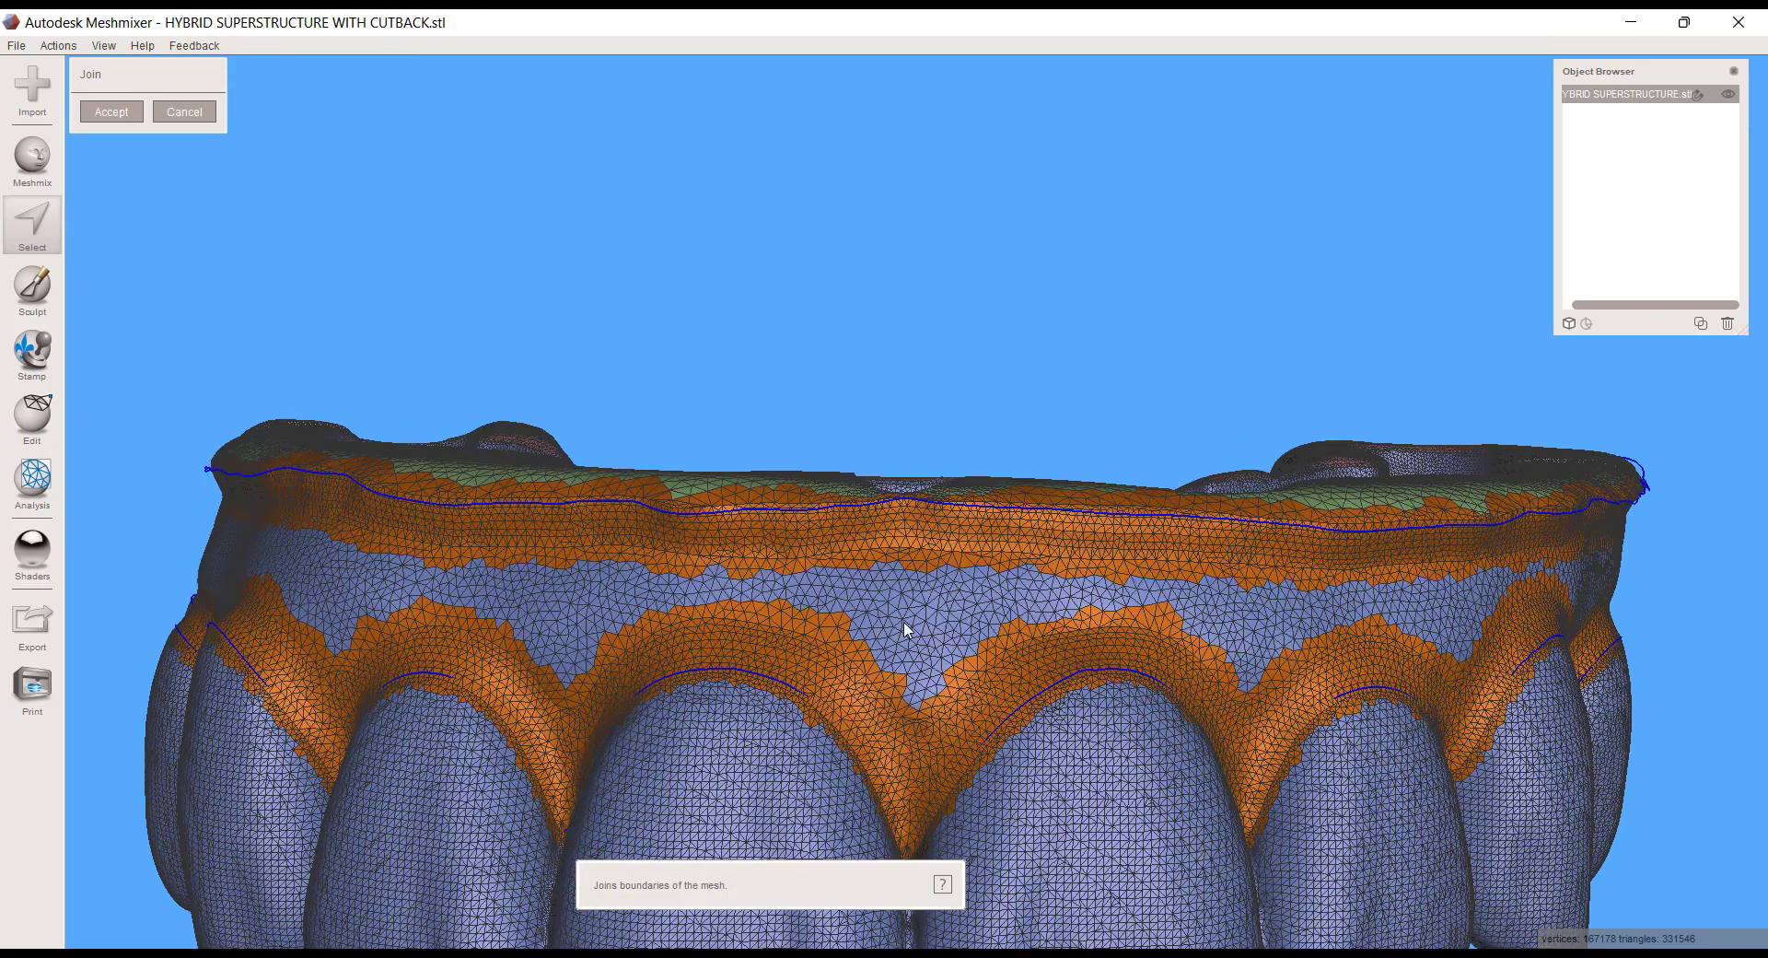
right_click_drag(904, 627, 1126, 607)
scroll(1119, 603, "down", 4)
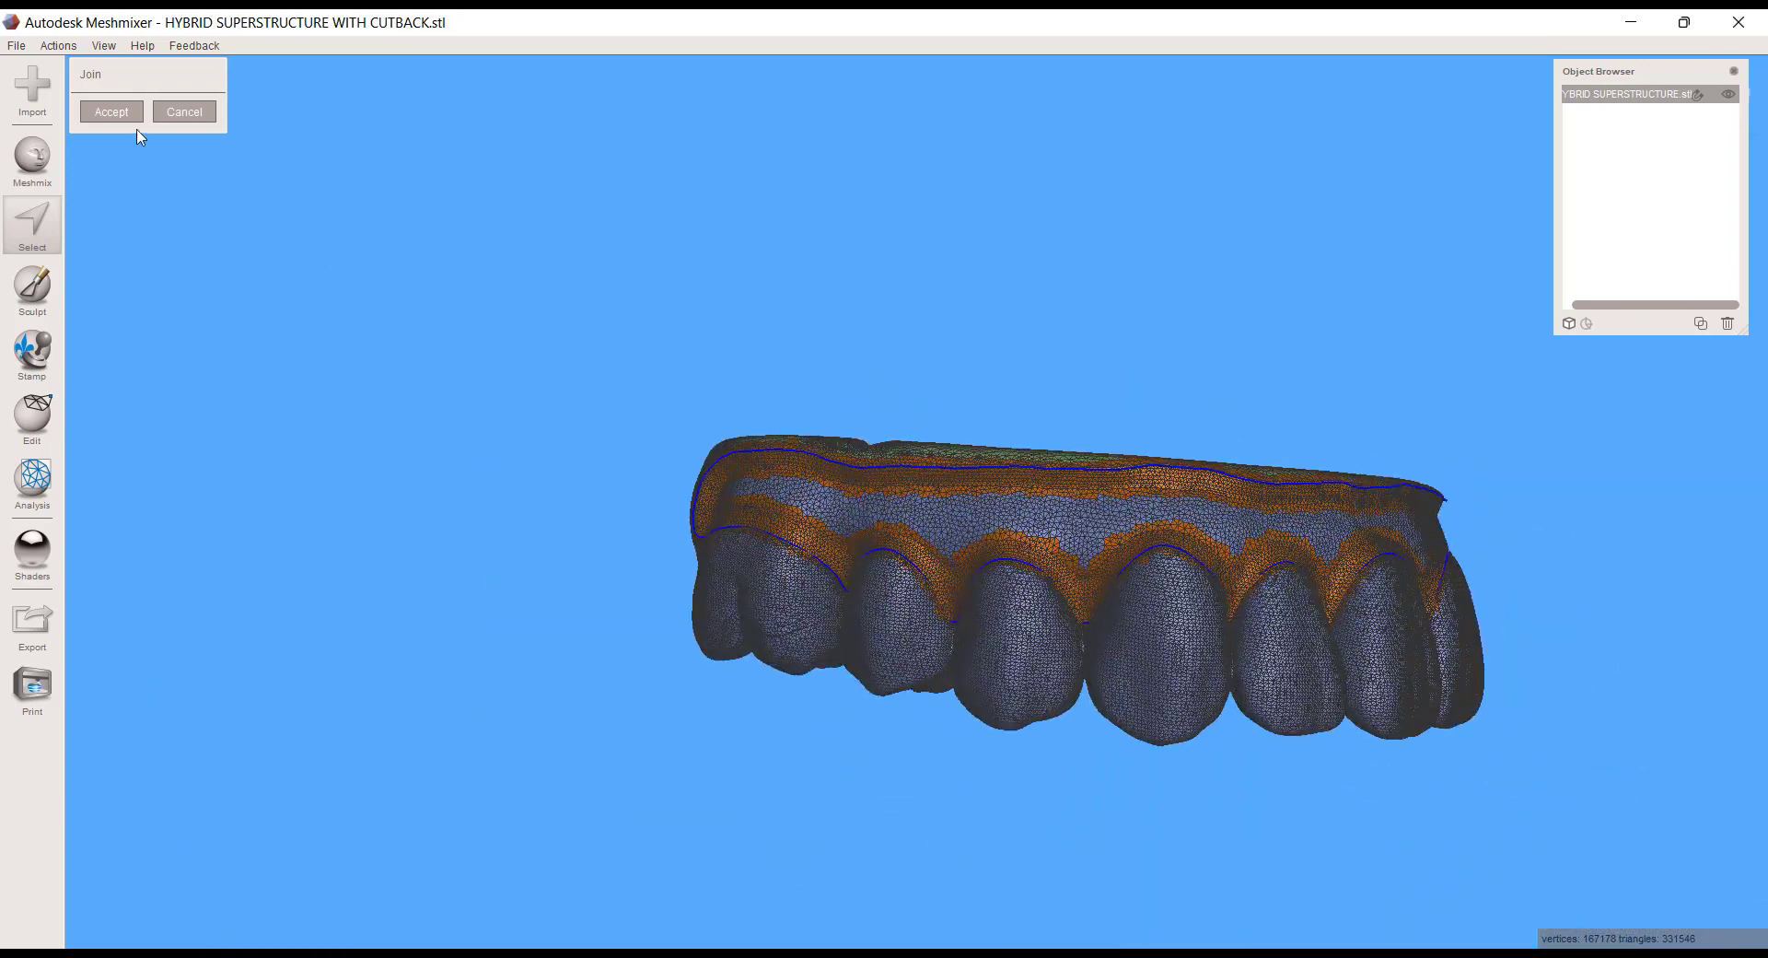
key("Return")
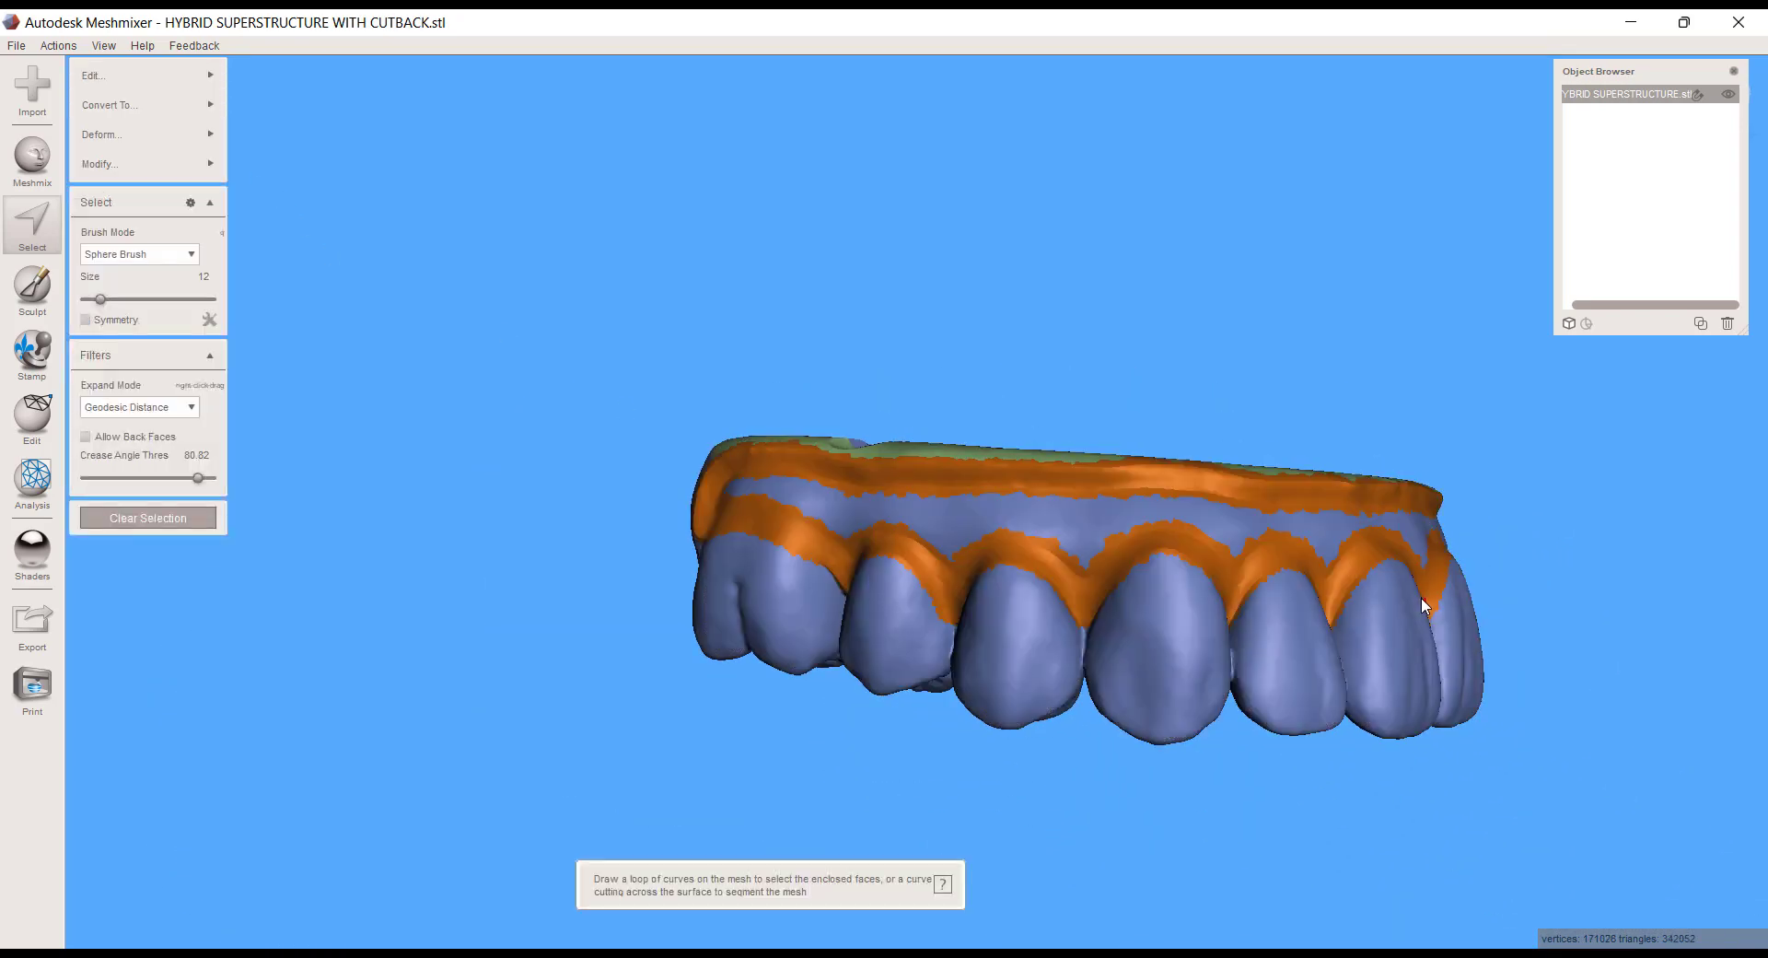
- Select the whole joined mesh and assign it to a single face group
mouse_move(1424, 604)
right_mouse_down()
mouse_move(1038, 626)
mouse_move(1216, 605)
right_mouse_up()
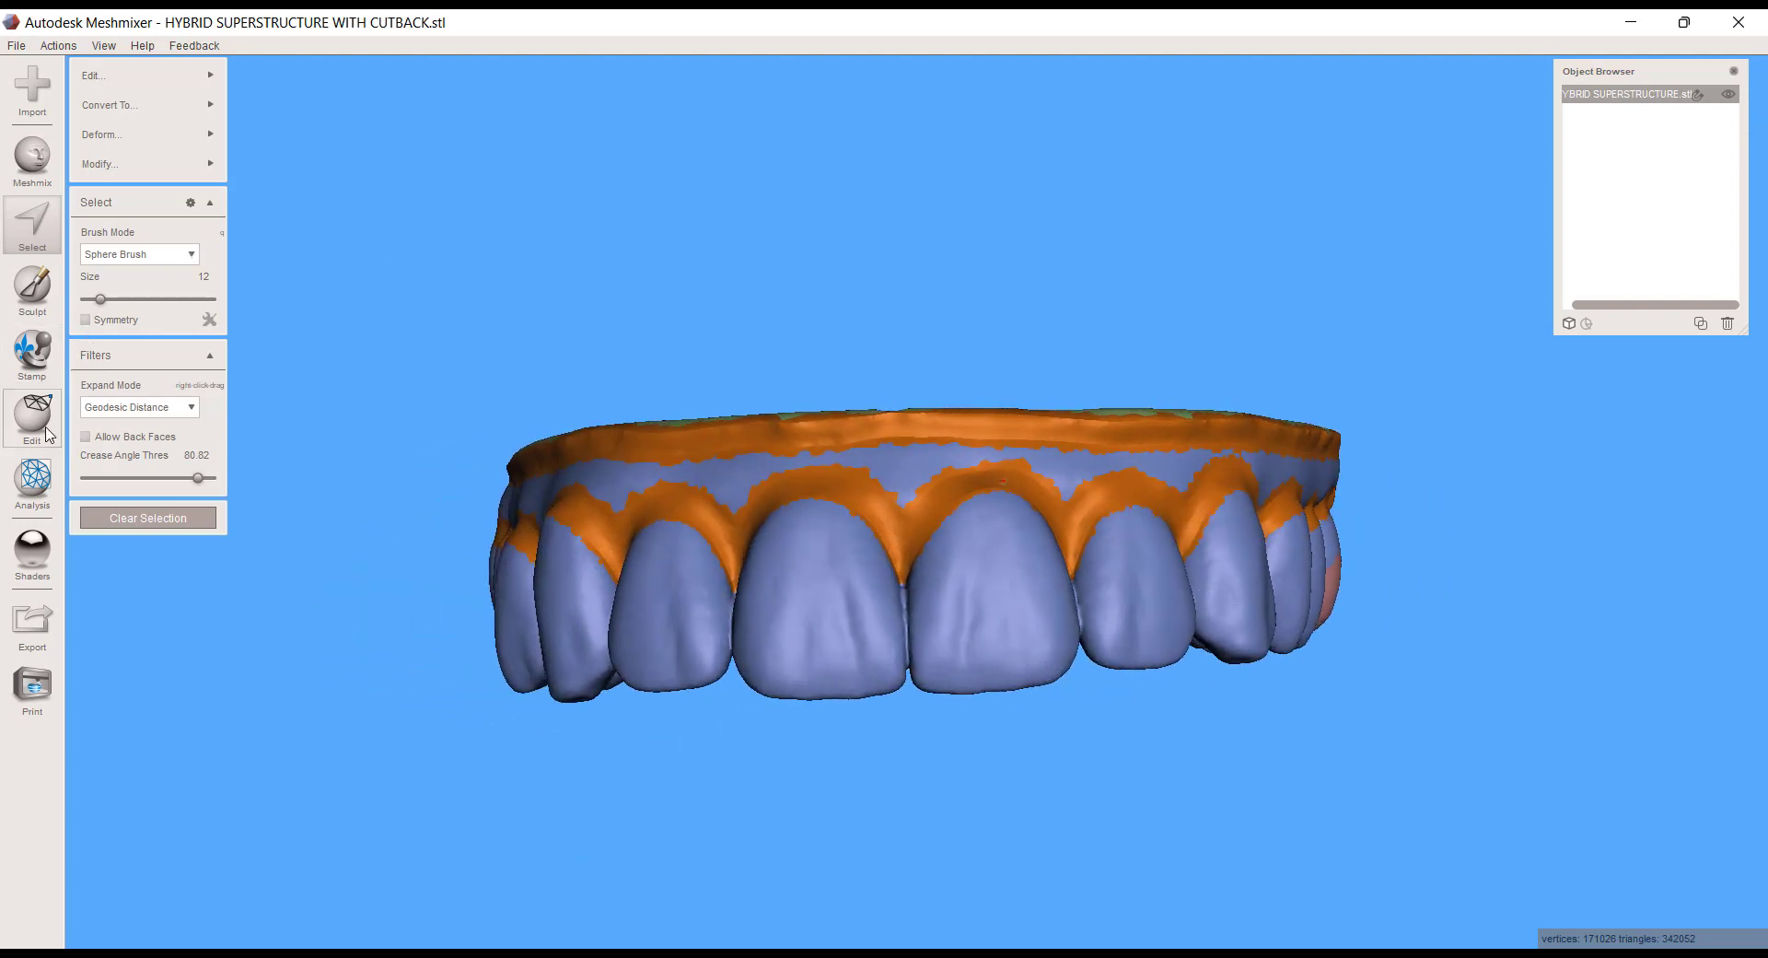
right_click_drag(642, 556, 744, 511)
scroll(647, 550, "up", 2)
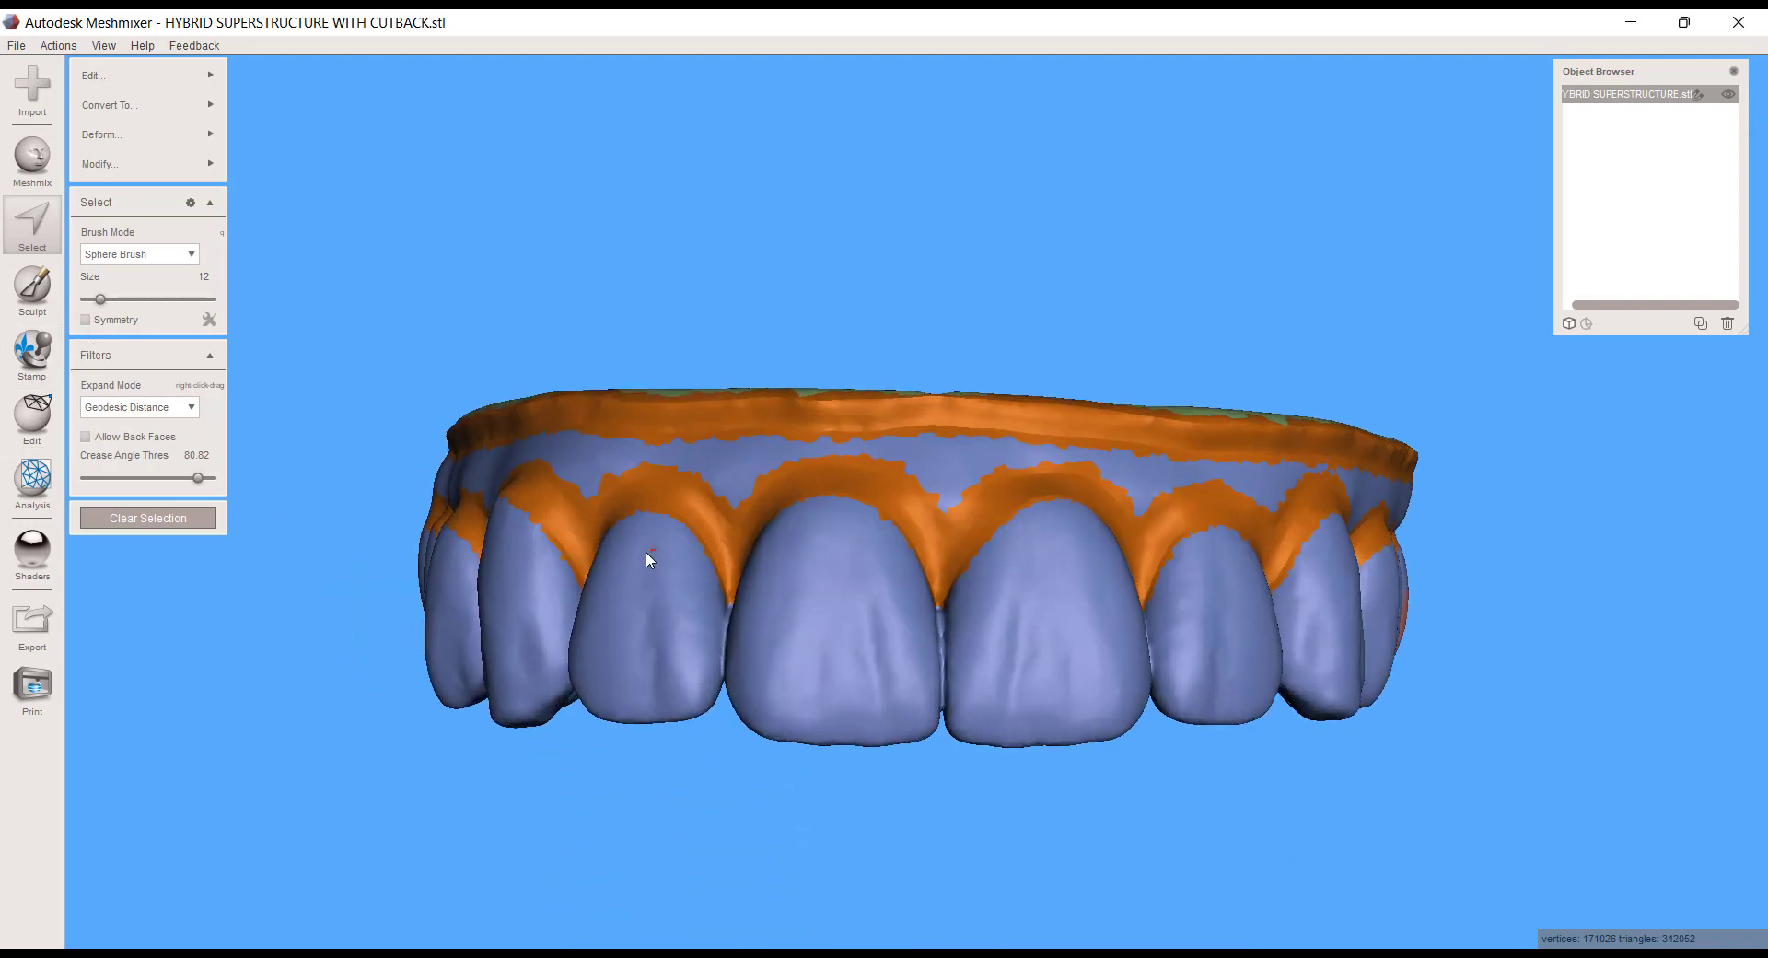
key("ctrl+a")
key("ctrl+g")
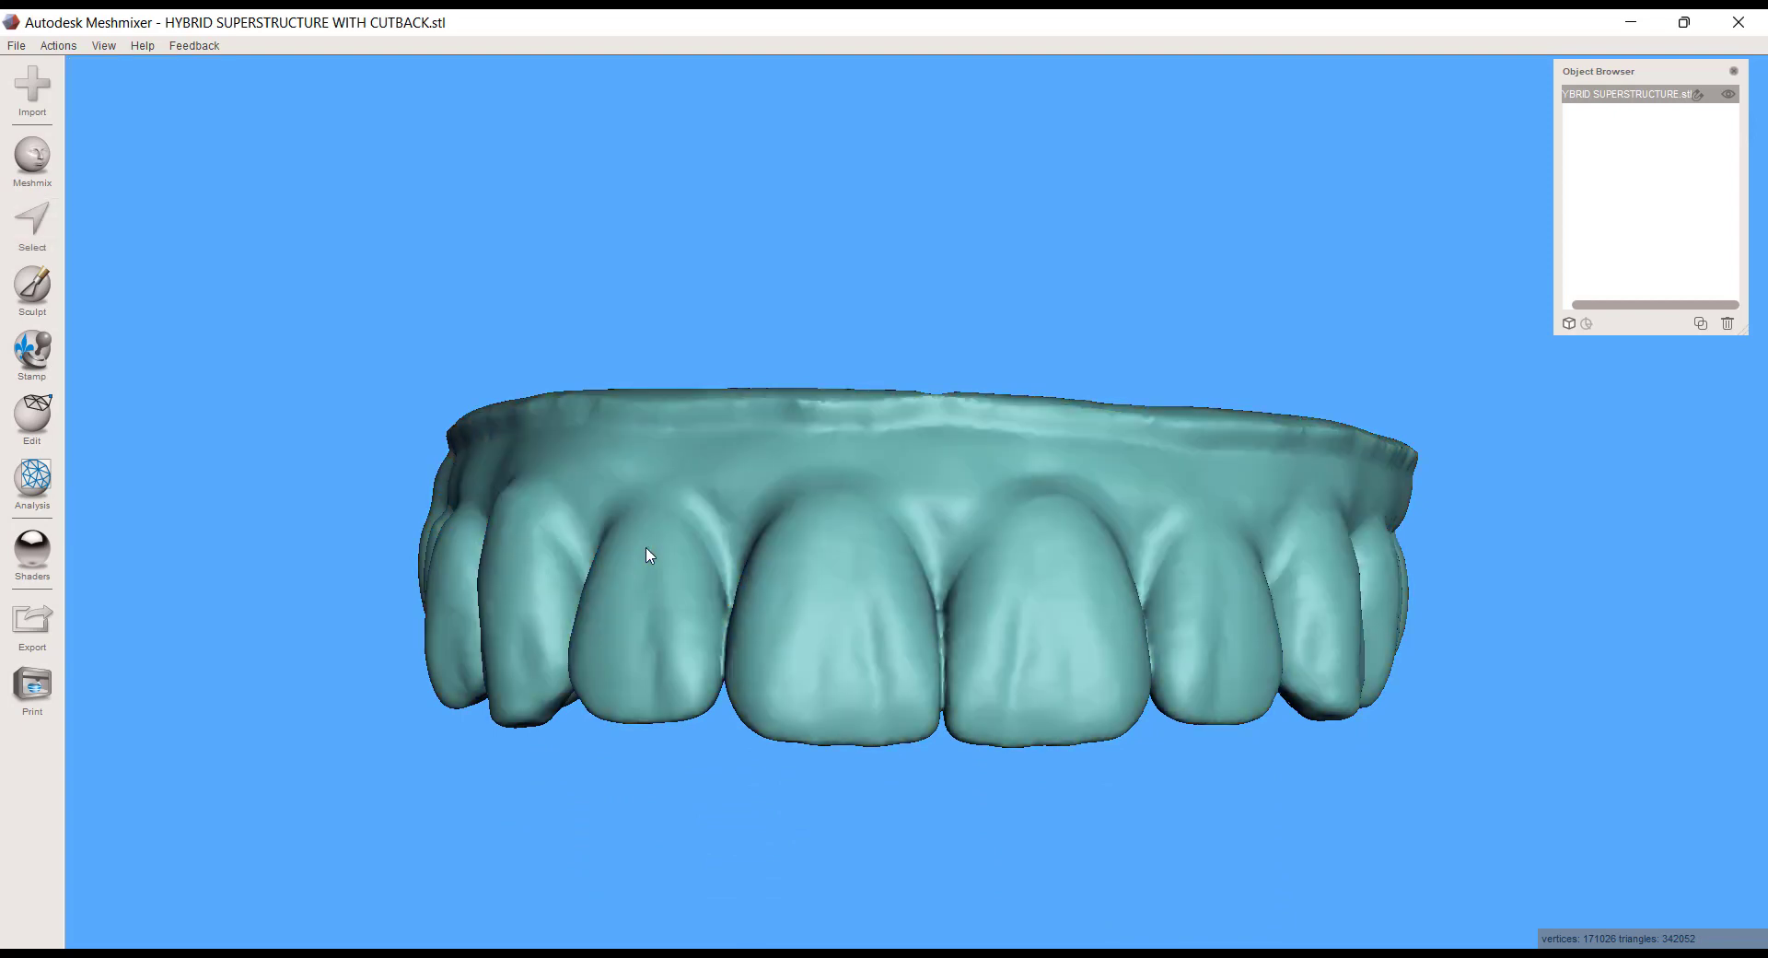
- Examine the finished gum cutback and its transitions around the teeth from the front, both sides and below
scroll(1256, 667, "down", 1)
right_click_drag(1256, 670, 941, 803)
right_click_drag(845, 784, 958, 502)
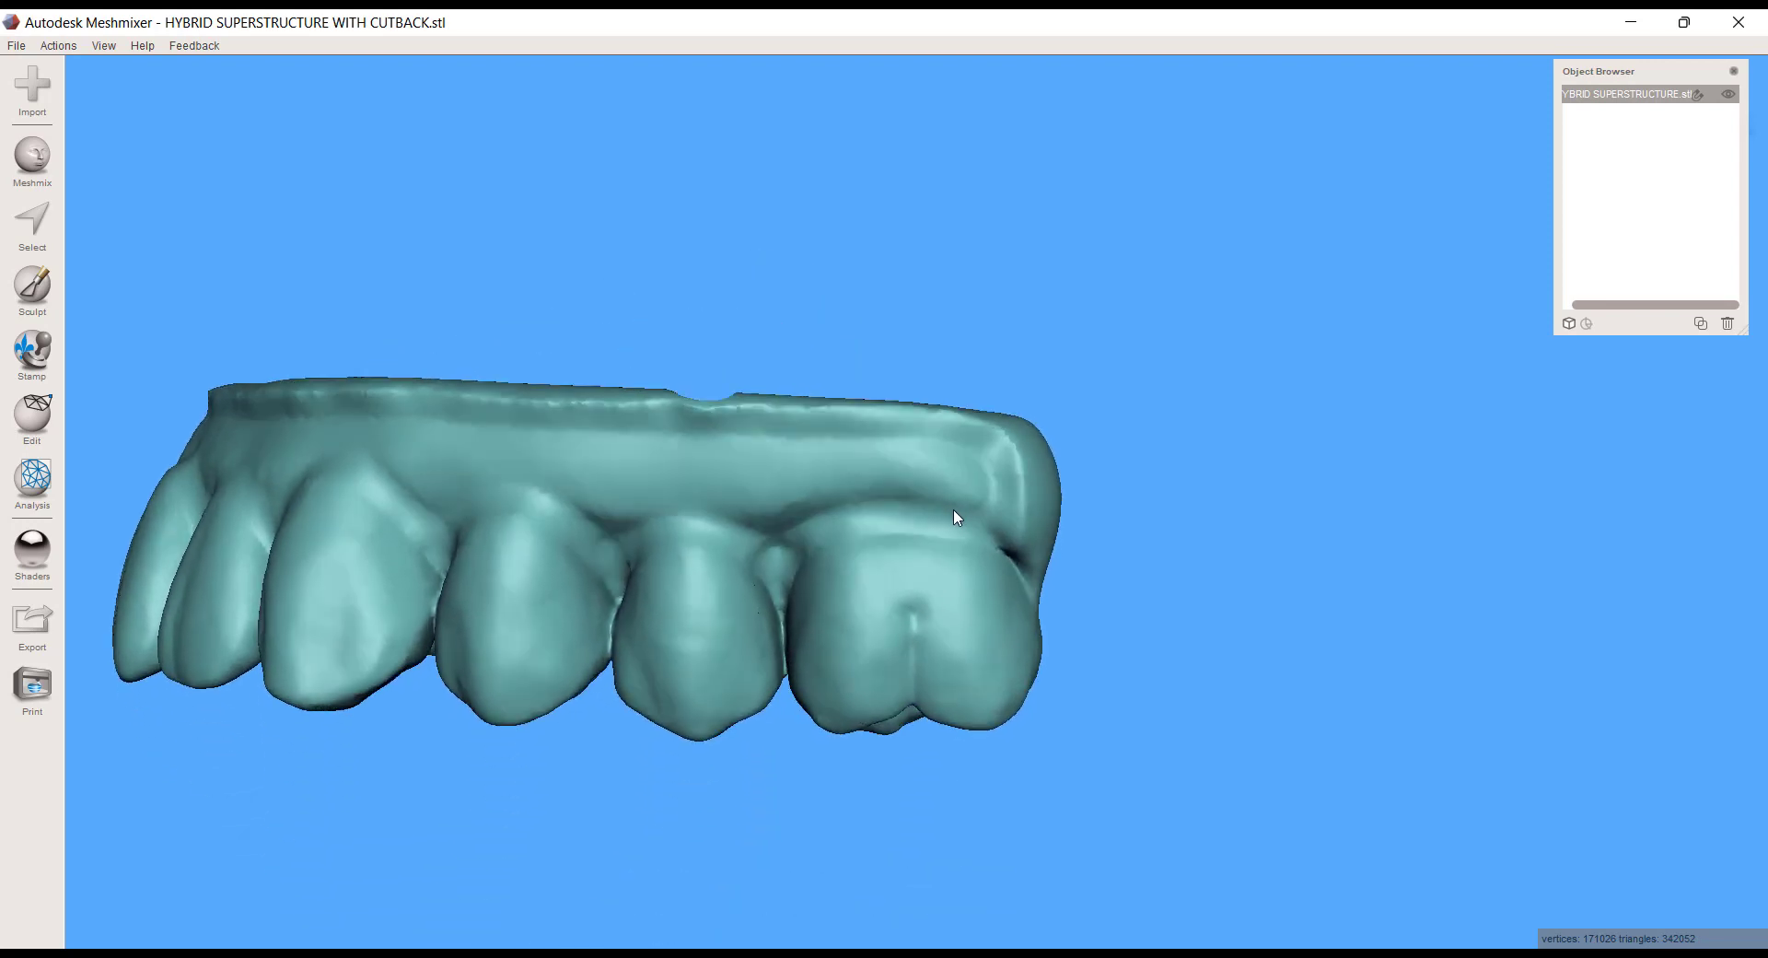
right_click_drag(793, 611, 1050, 663)
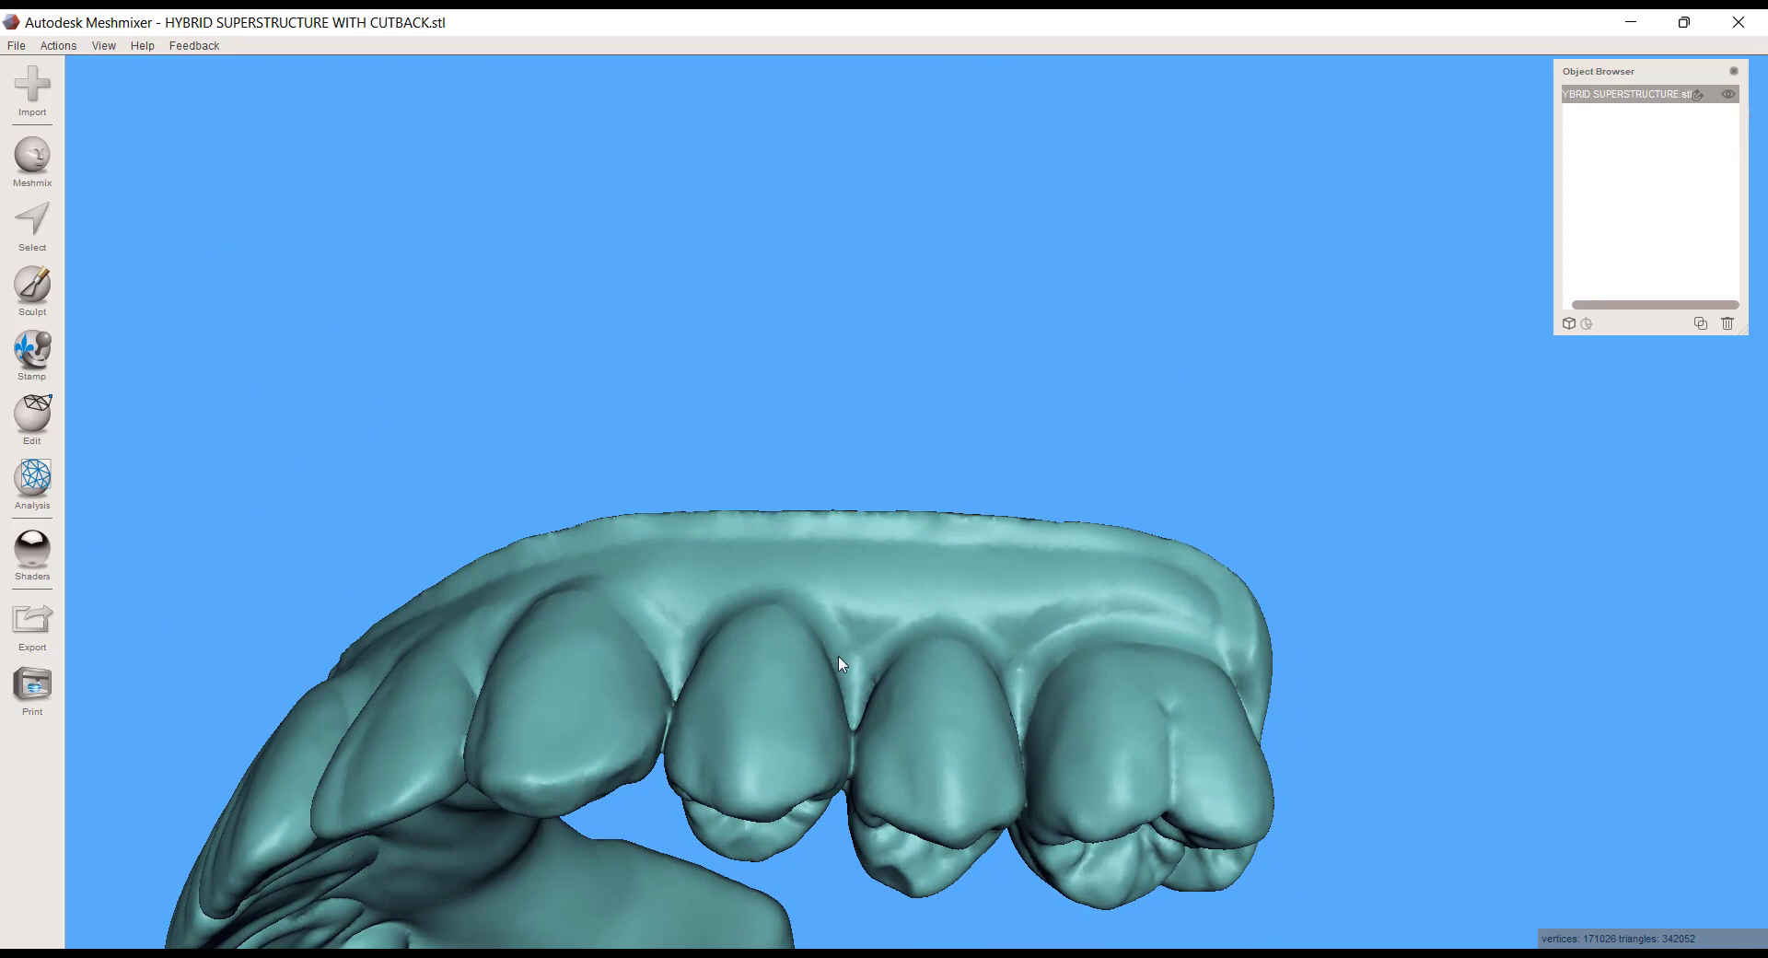
right_click_drag(882, 645, 797, 634)
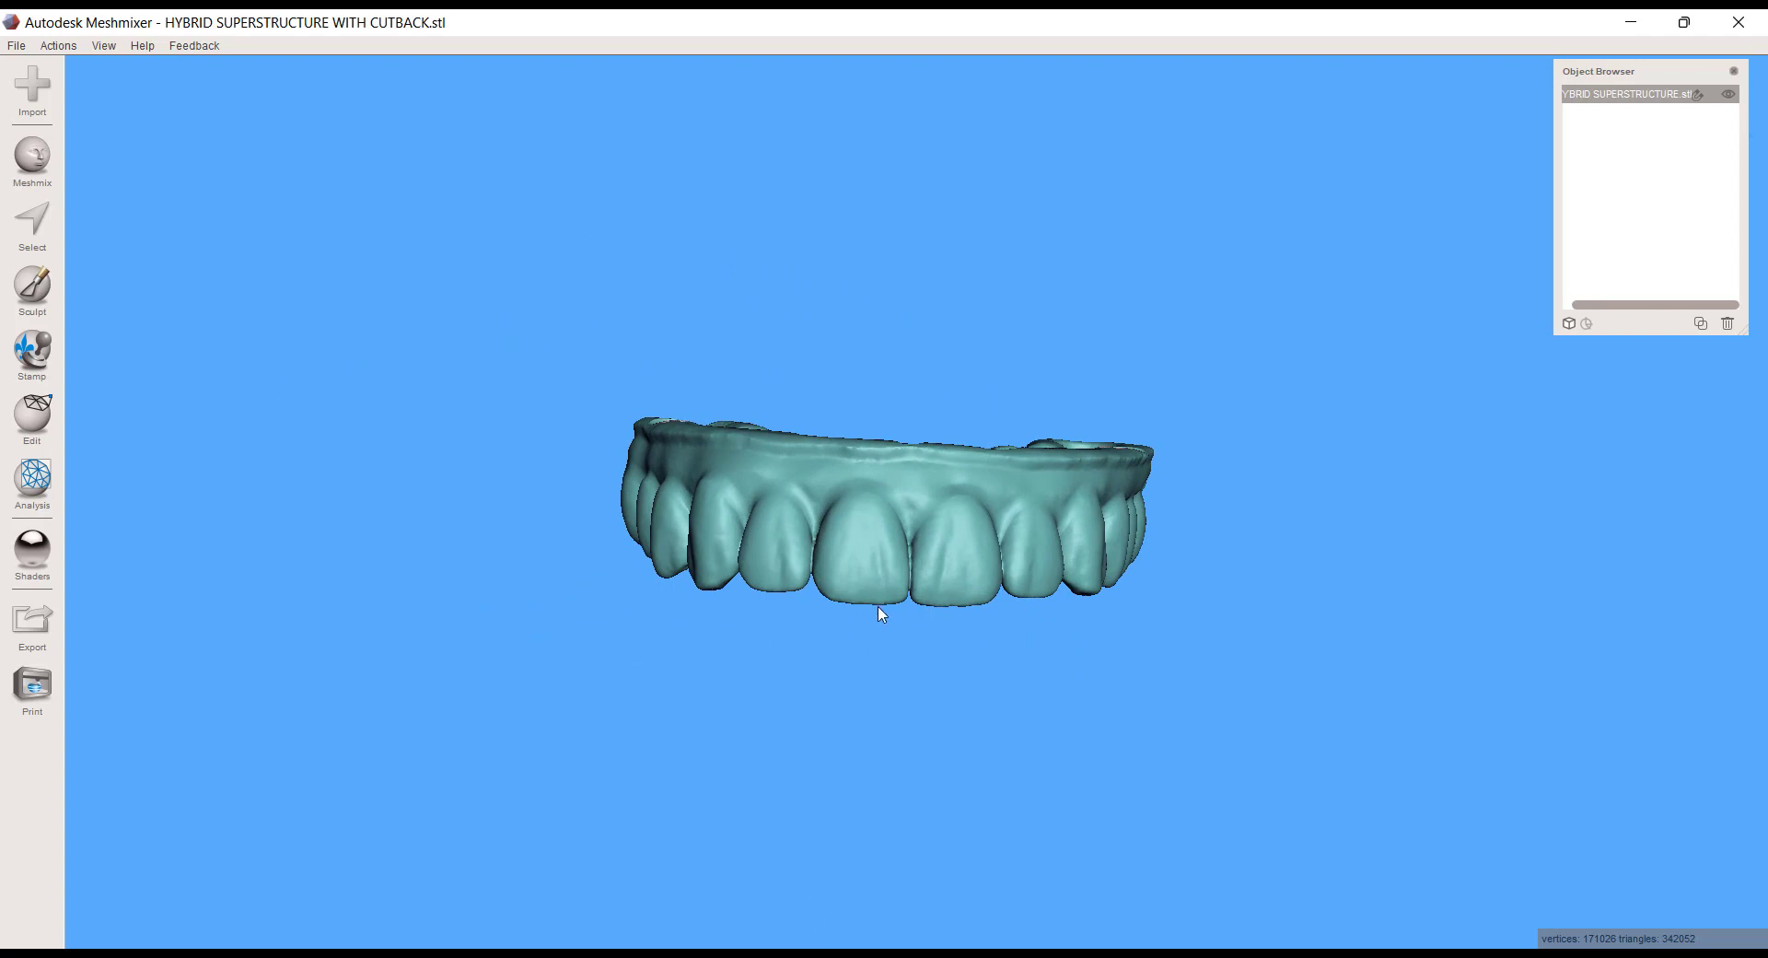
right_click_drag(882, 614, 1036, 728)
mouse_move(1108, 784)
right_mouse_down()
mouse_move(1078, 770)
mouse_move(1108, 768)
right_mouse_up()
mouse_move(882, 683)
right_mouse_down()
mouse_move(871, 714)
mouse_move(877, 692)
right_mouse_up()
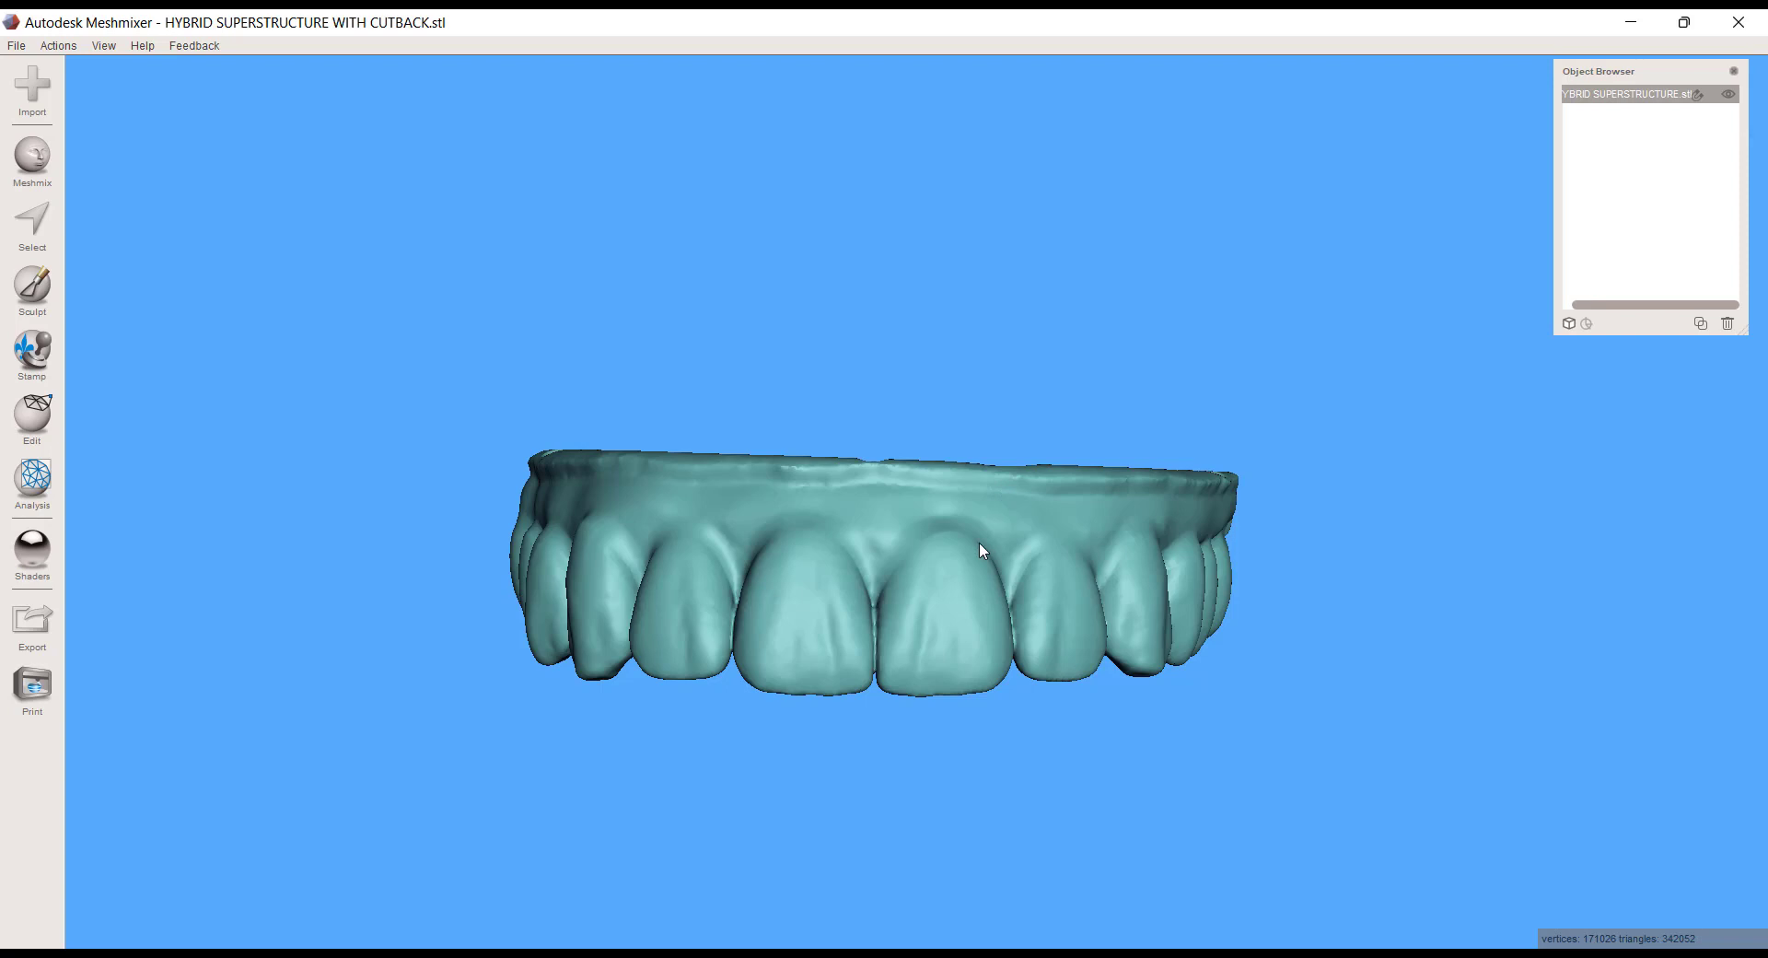
right_click_drag(829, 677, 970, 686)
scroll(984, 659, "up", 3)
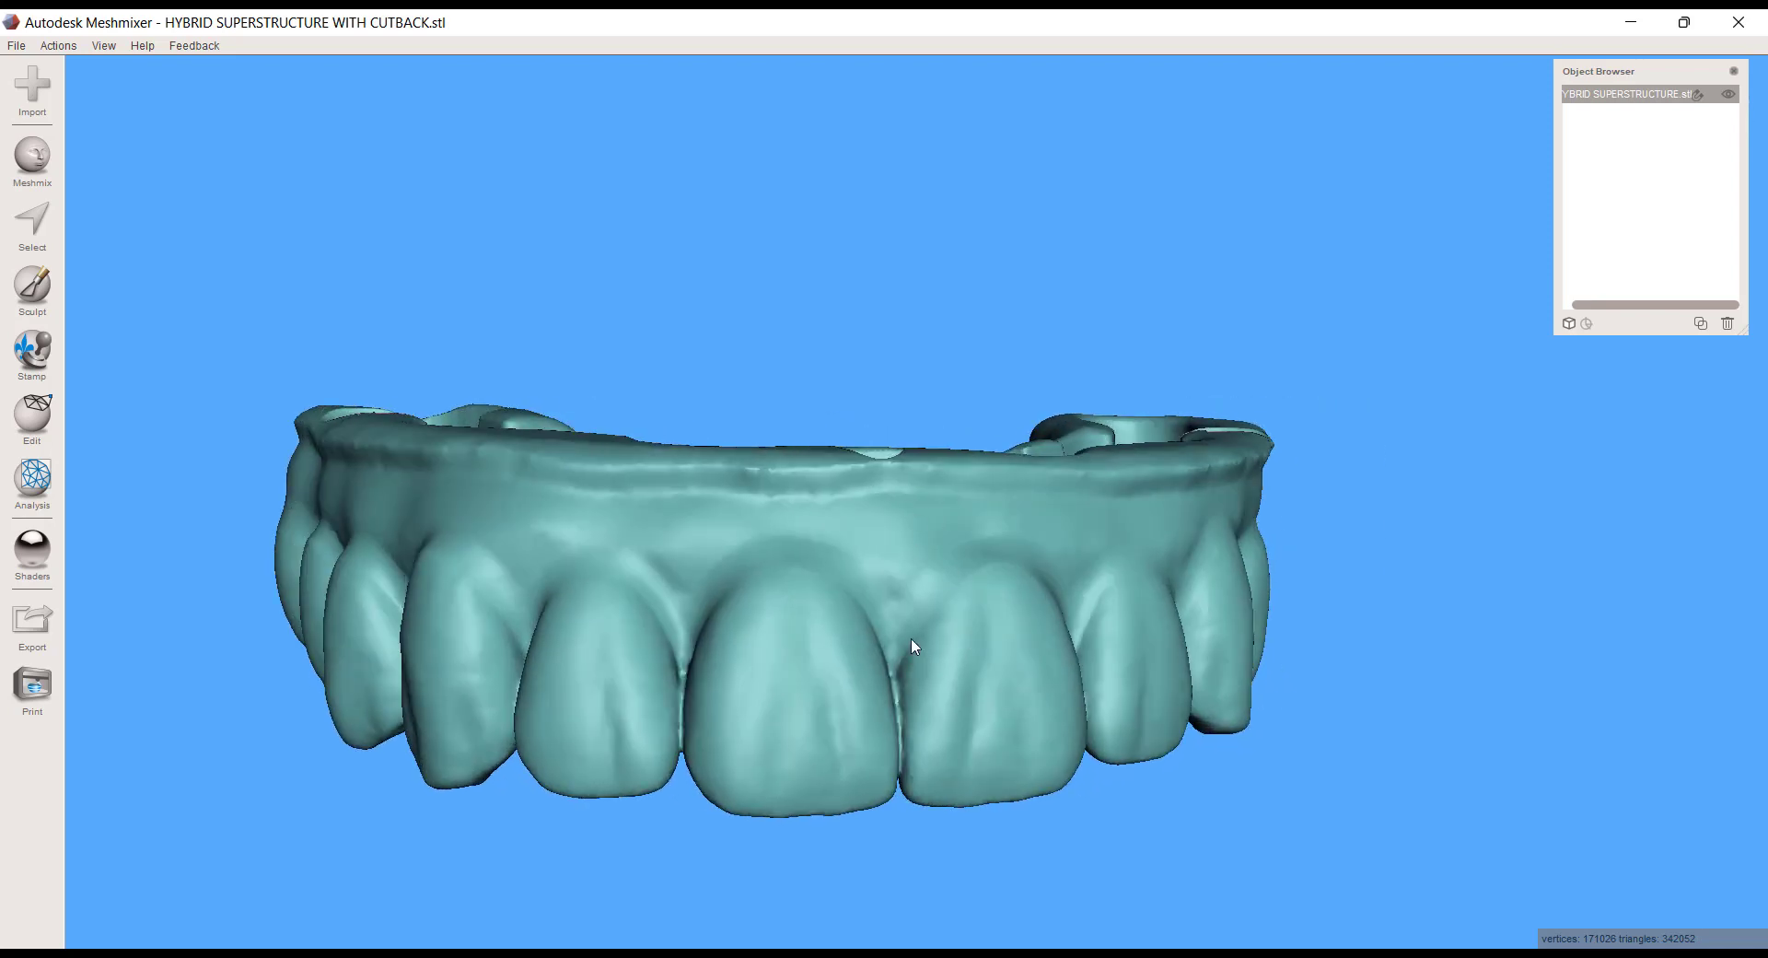
right_click_drag(903, 599, 1093, 734)
scroll(1197, 715, "up", 3)
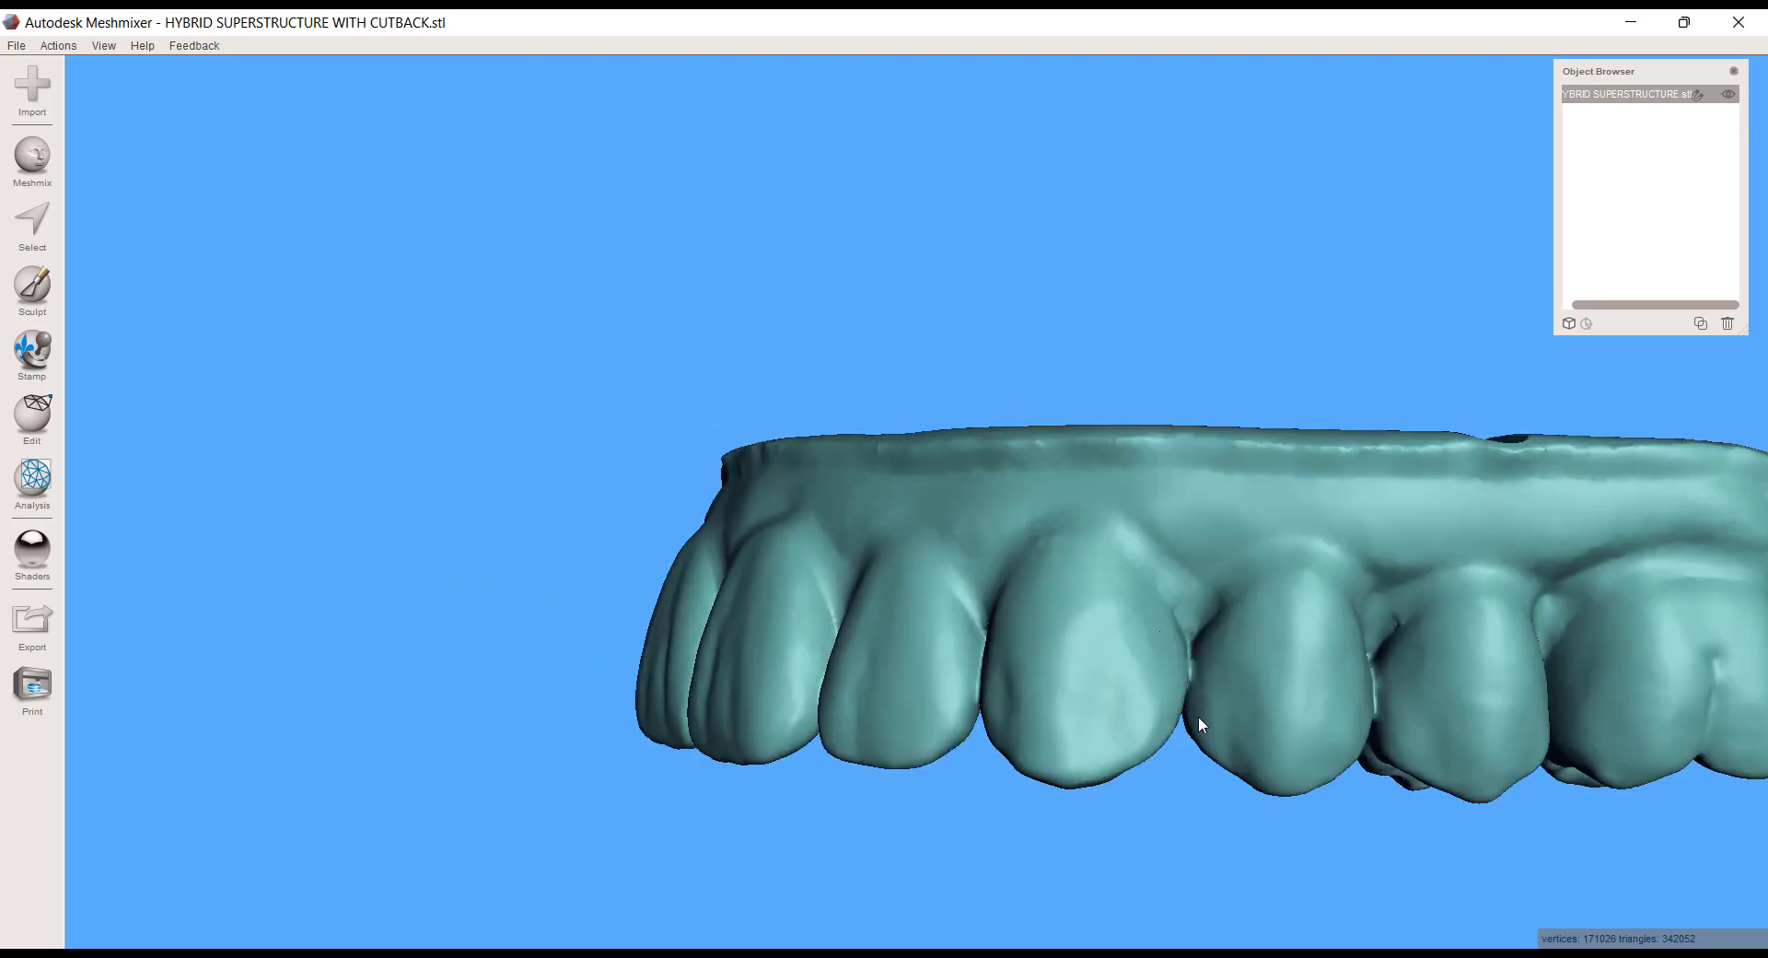